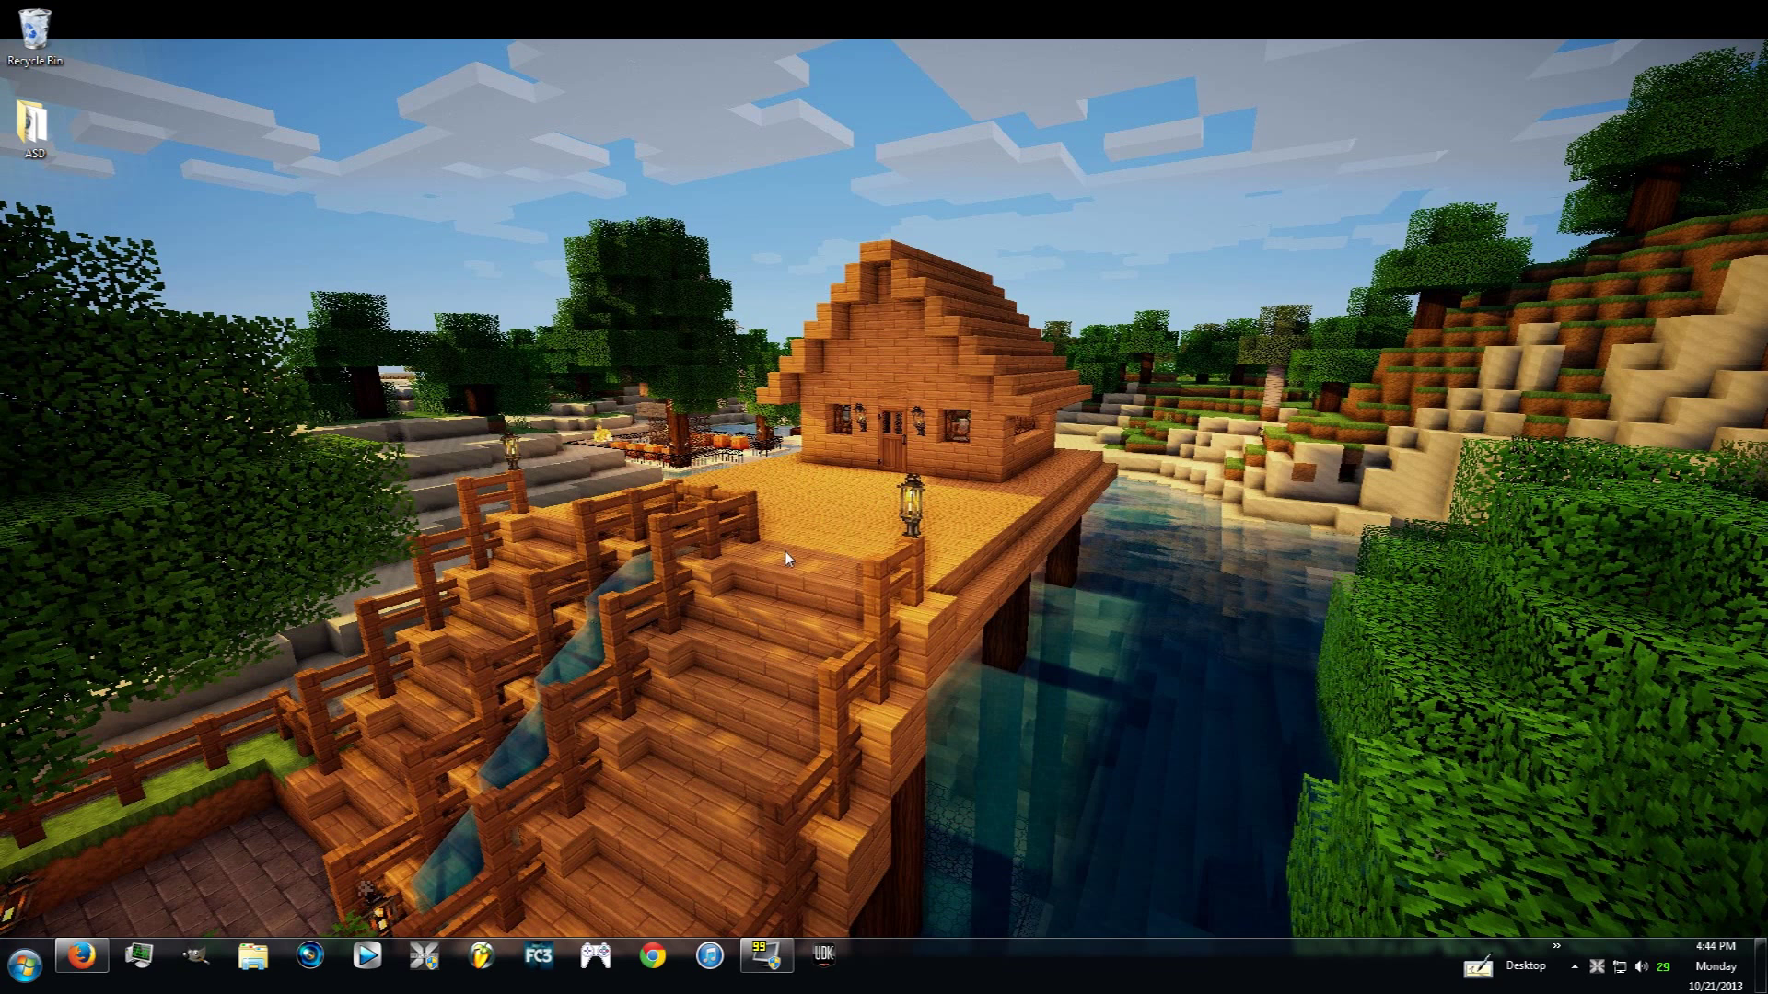
Switch to Firefox and review the UDK downloads page, including the latest release, previous versions and PC specs.
click(82, 956)
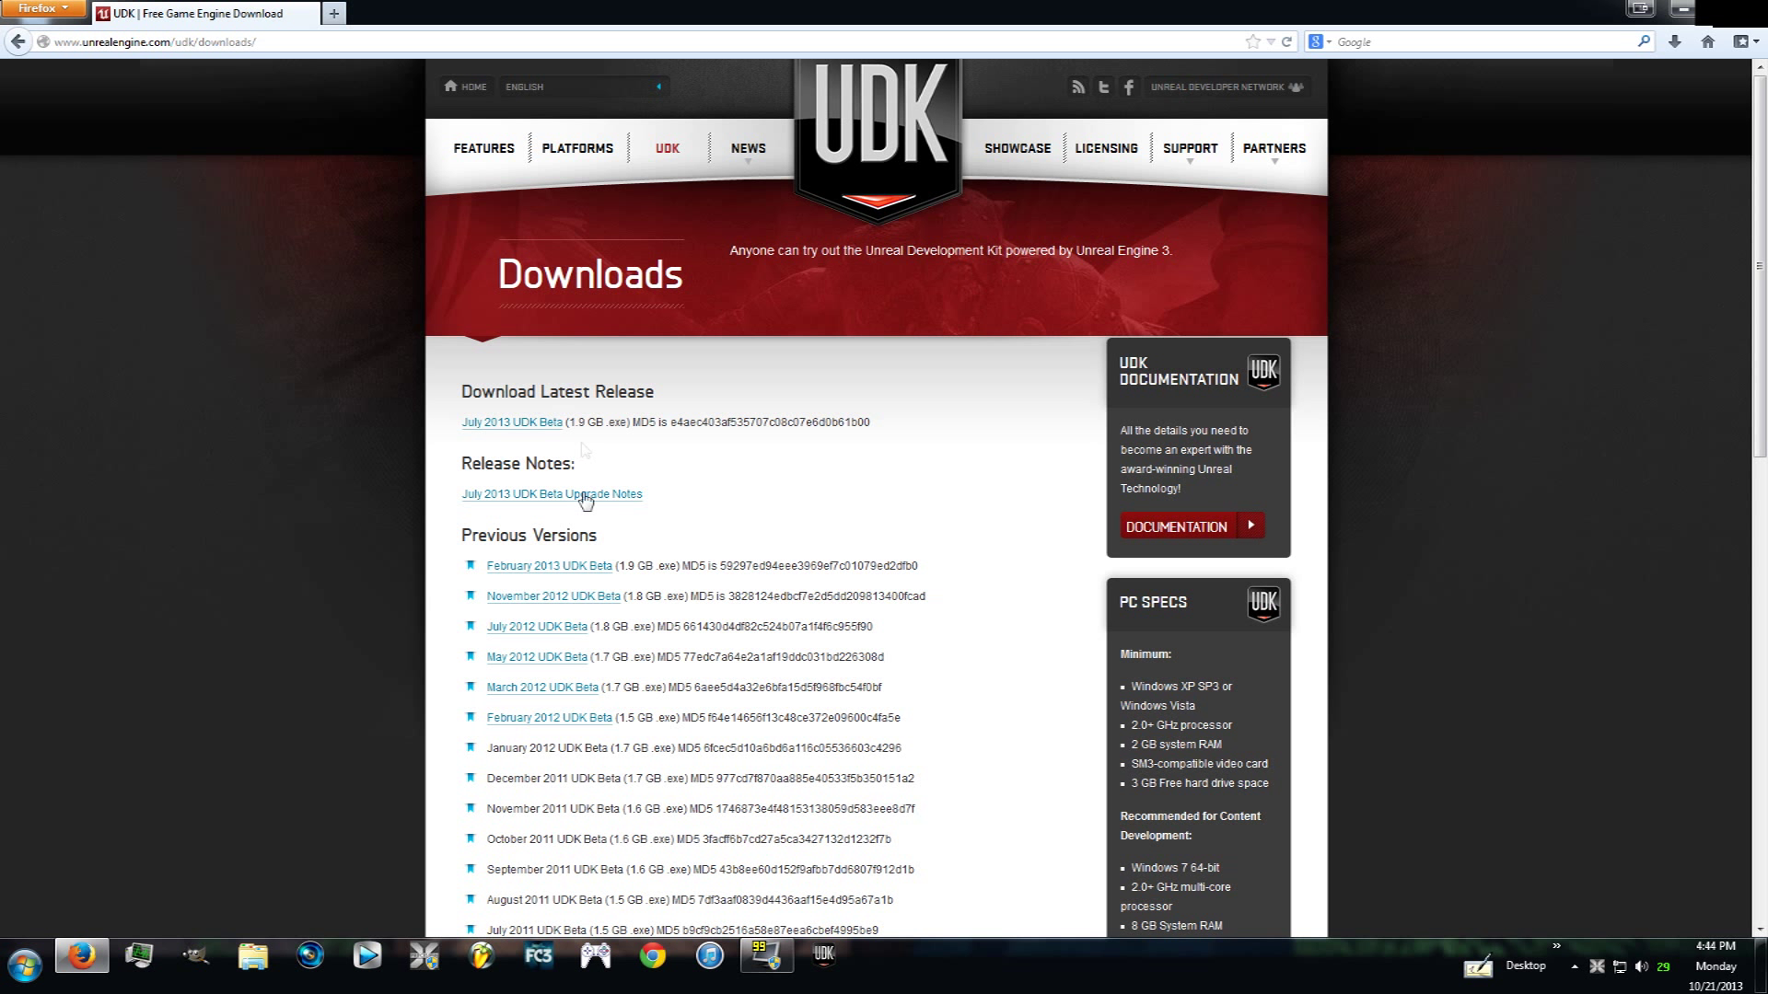
click(550, 566)
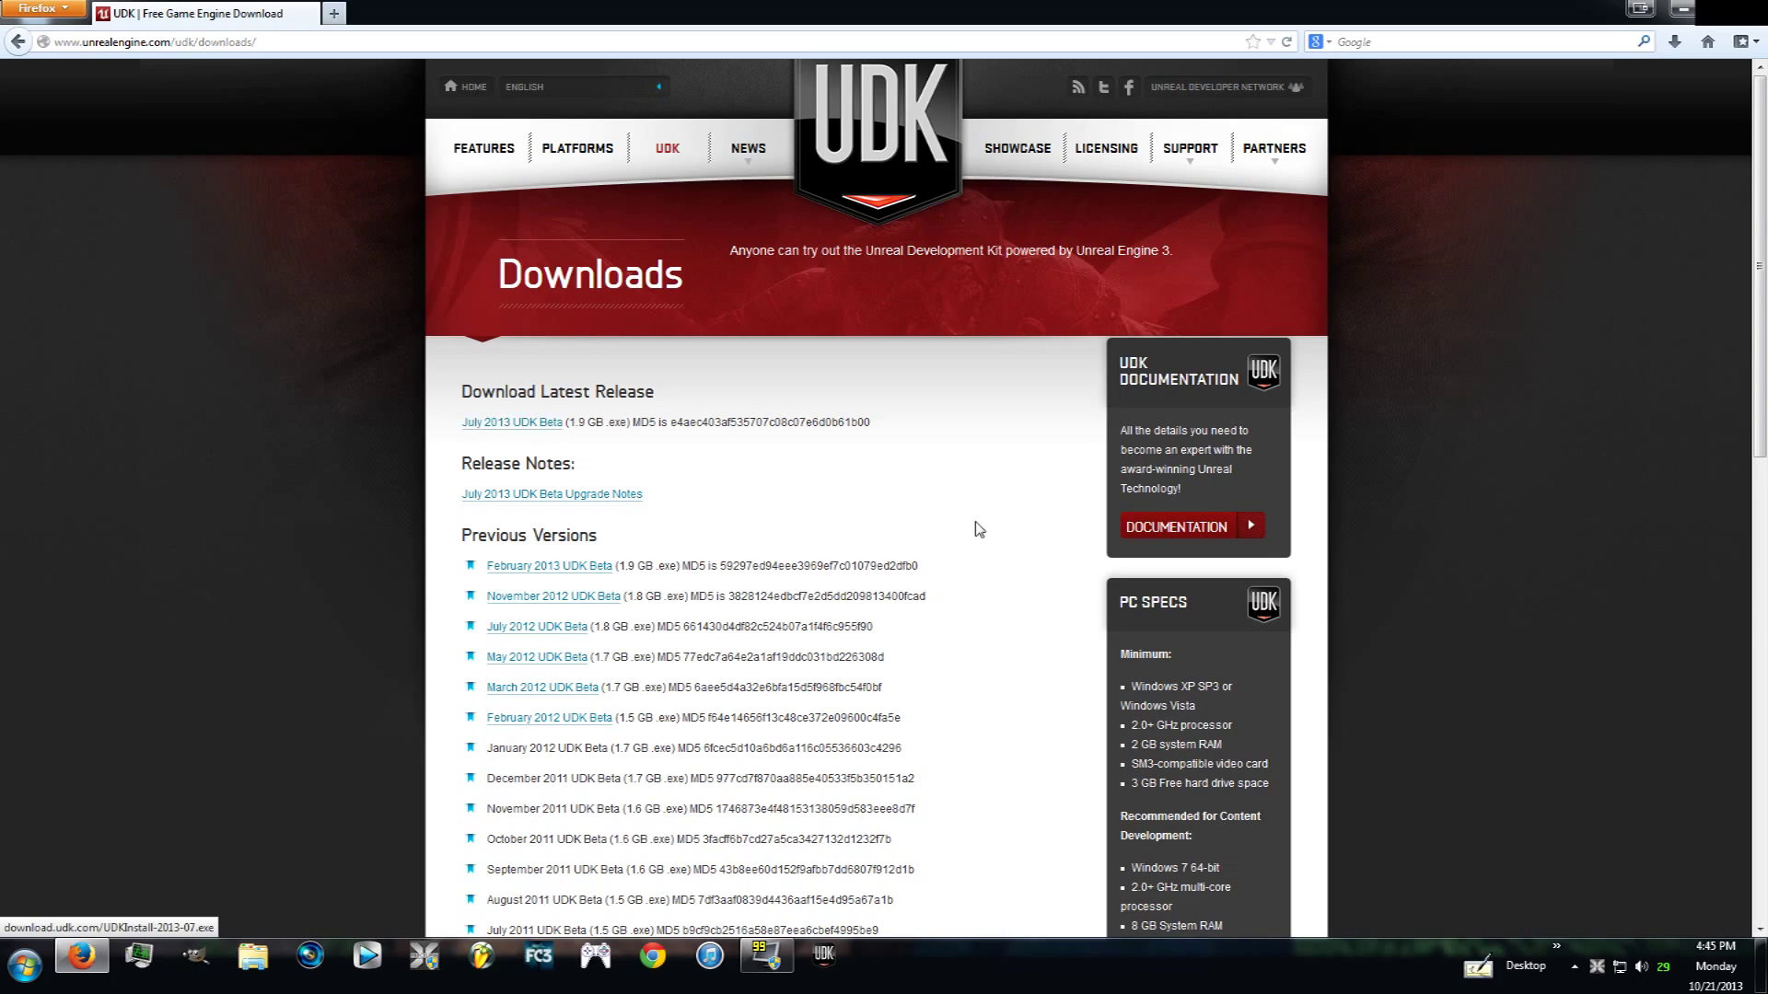
scroll(979, 525, down, 10)
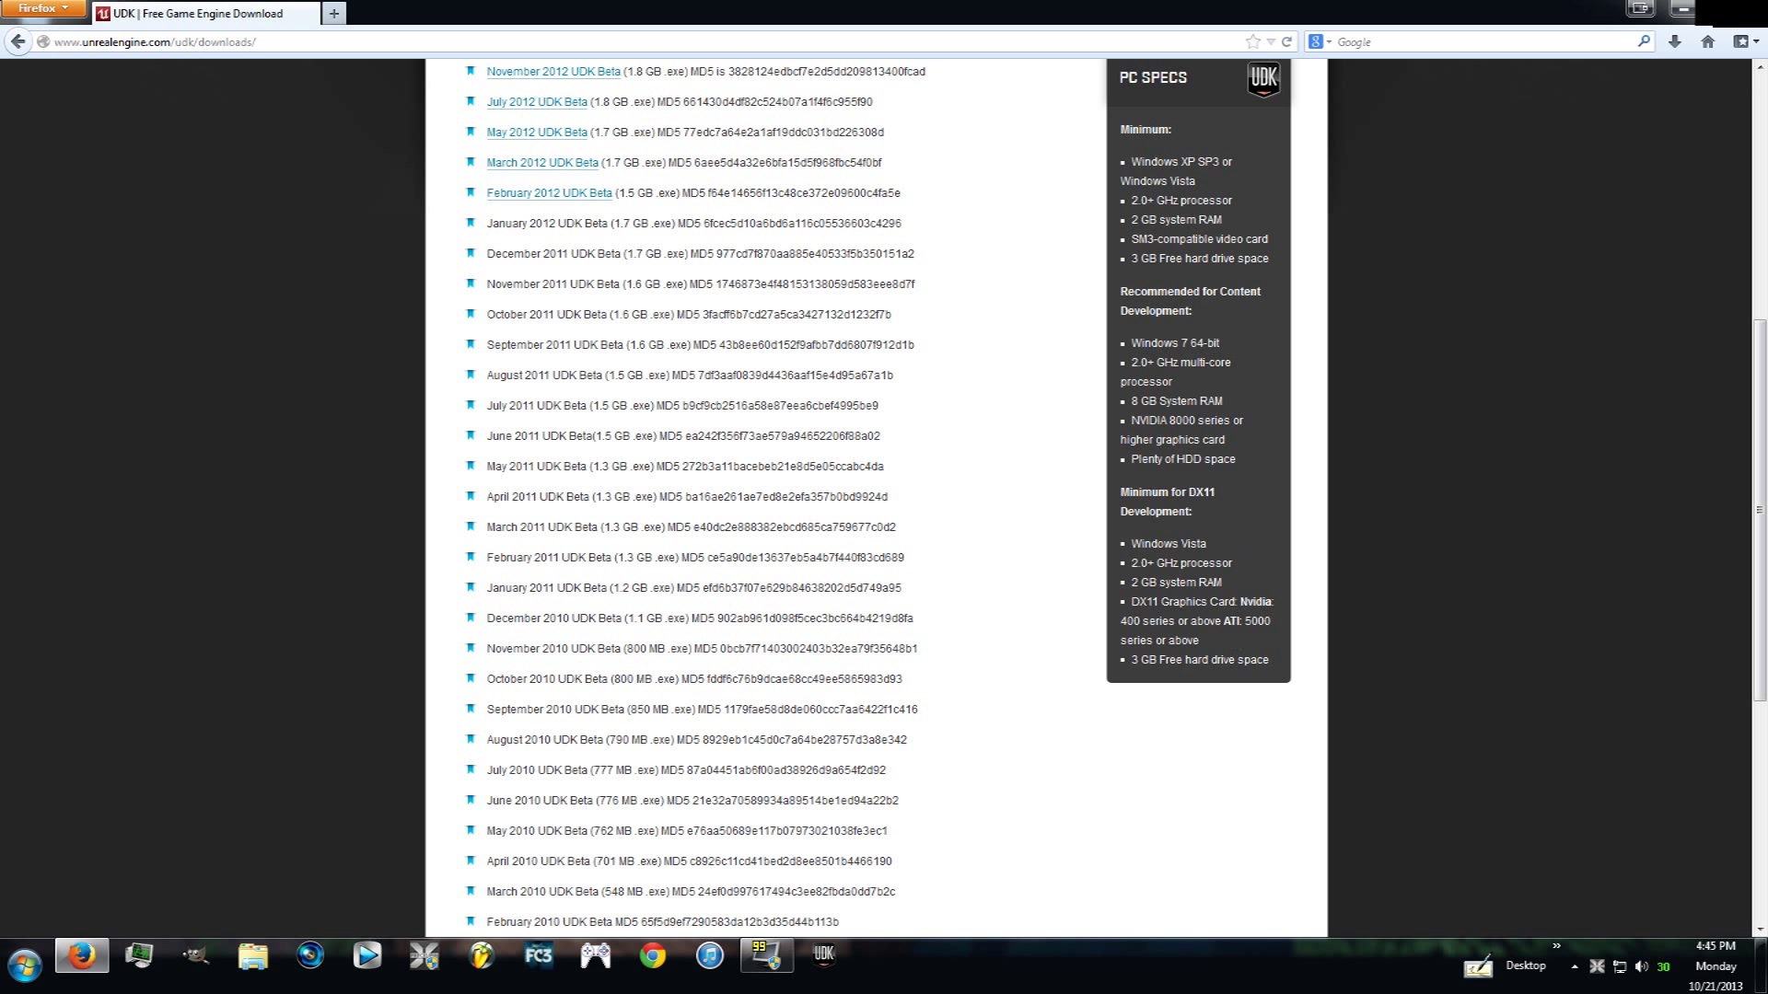
click(1681, 13)
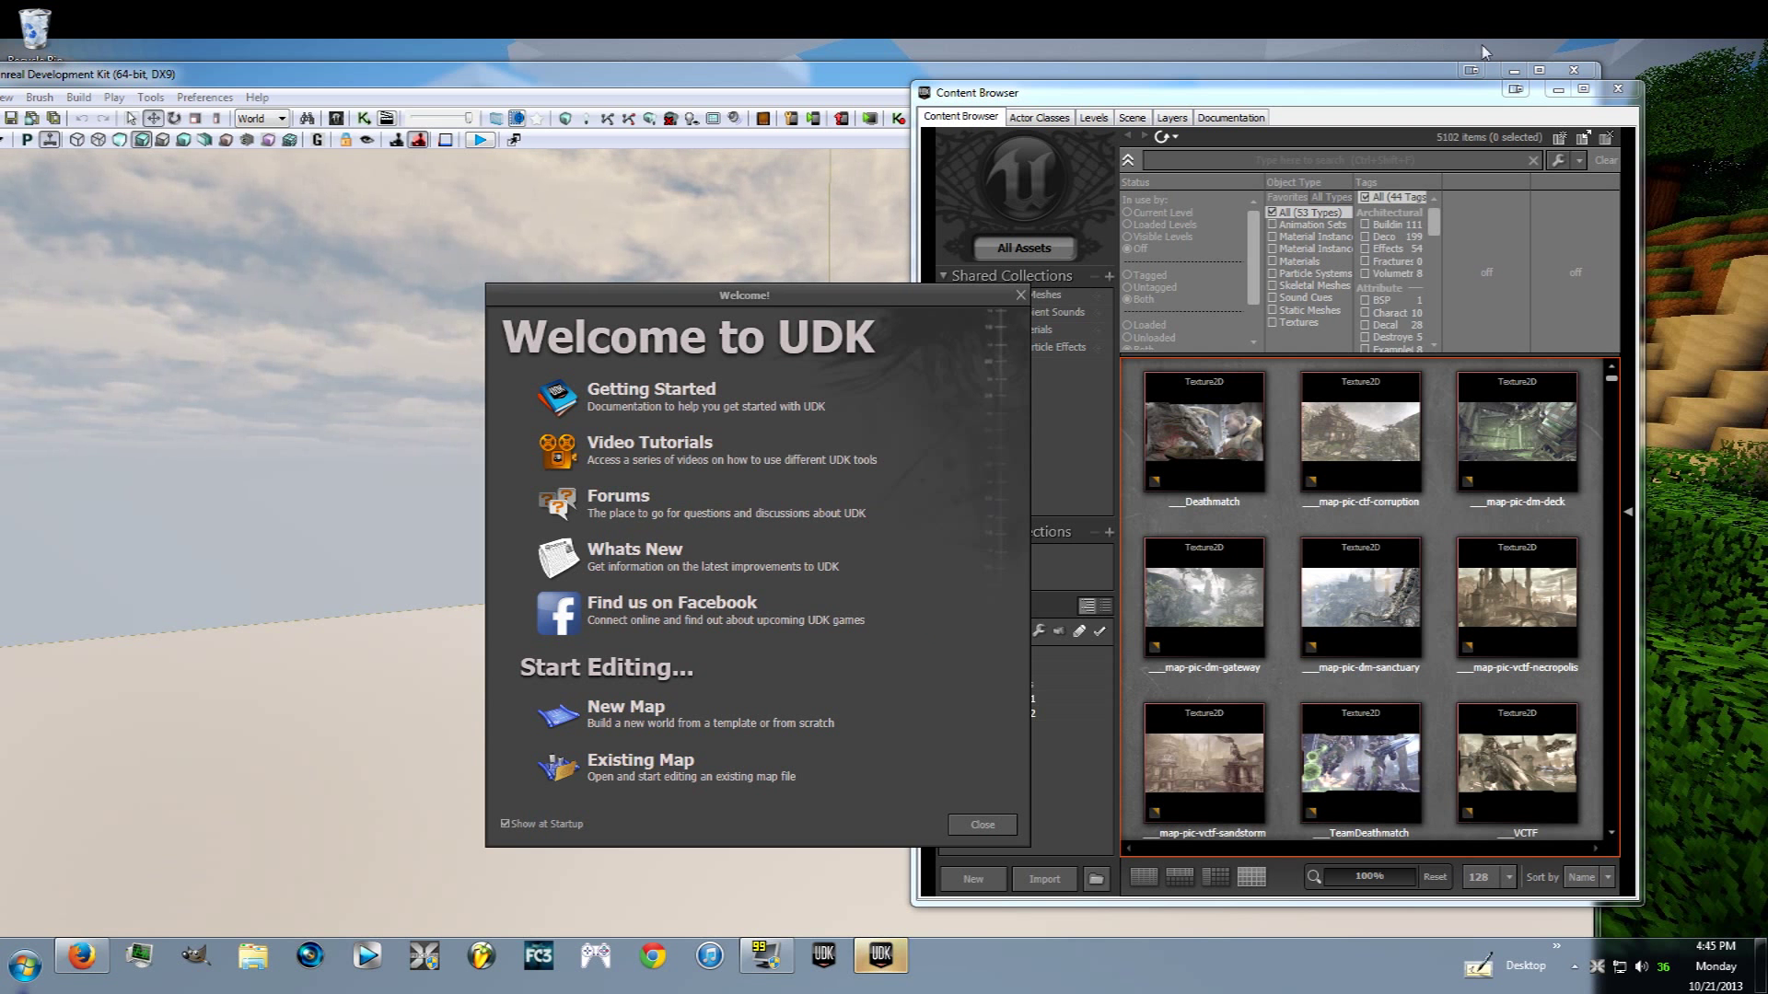
Maximize the Unreal Development Kit editor window and close its welcome screen and Content Browser.
click(1538, 71)
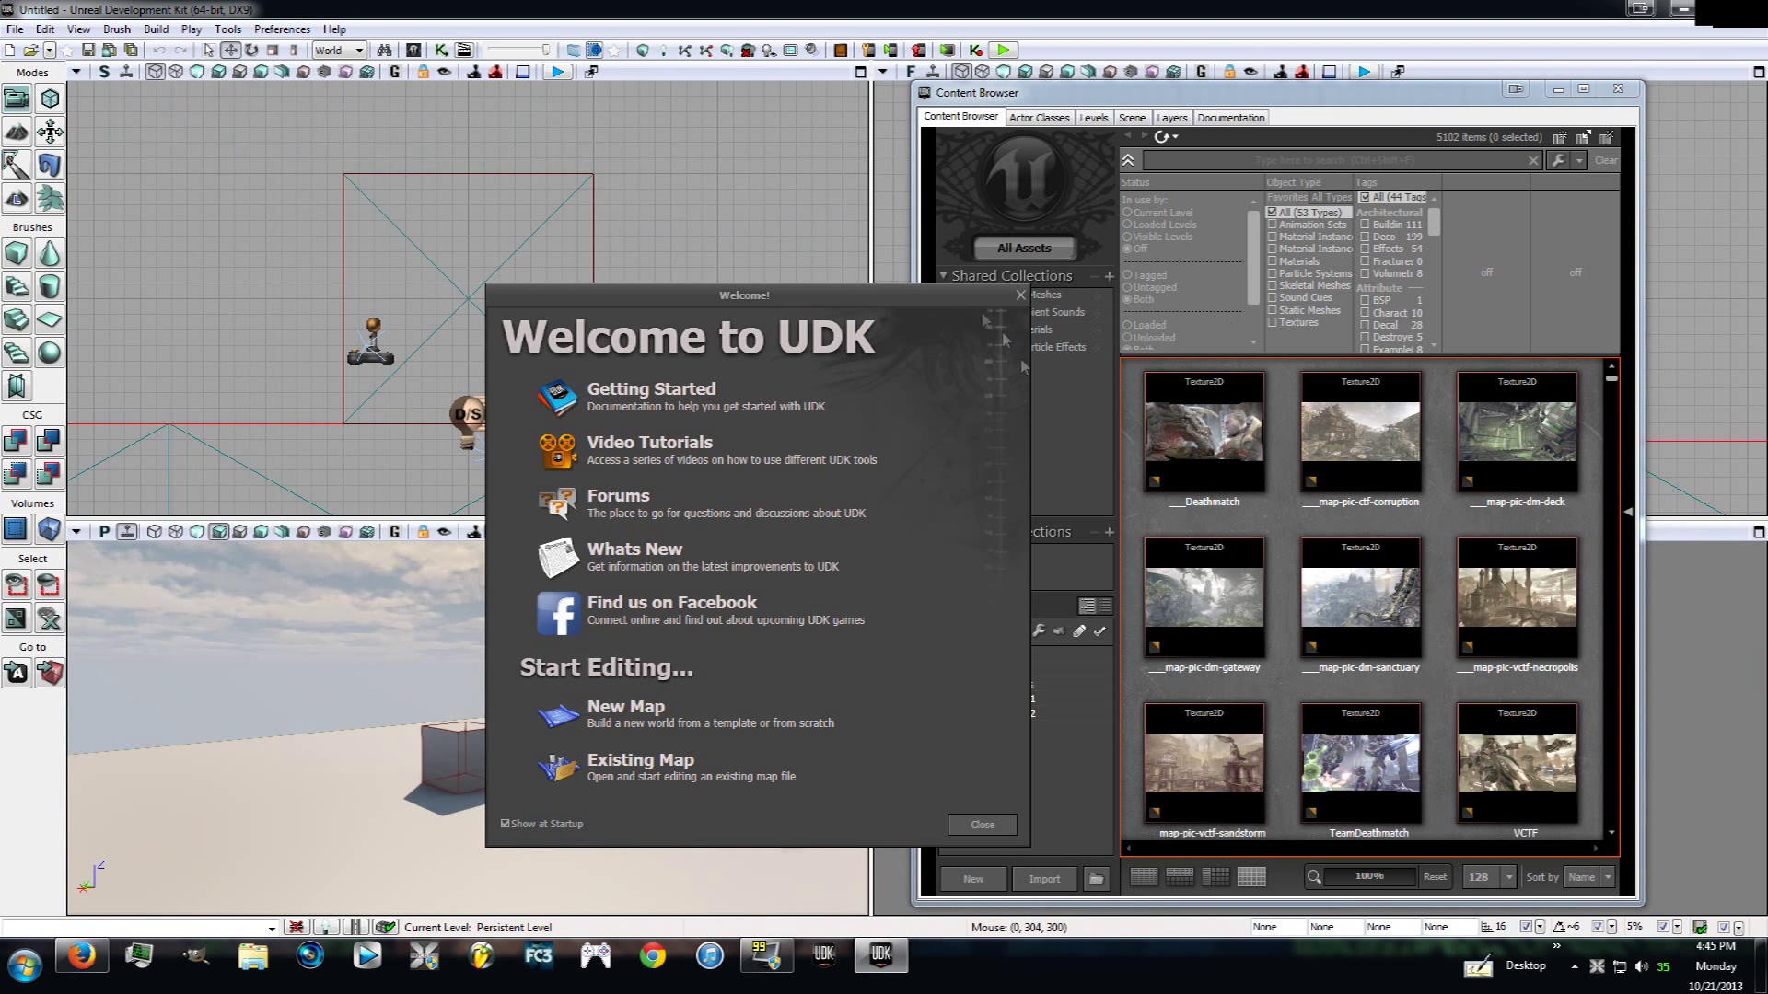
drag(890, 308, 805, 370)
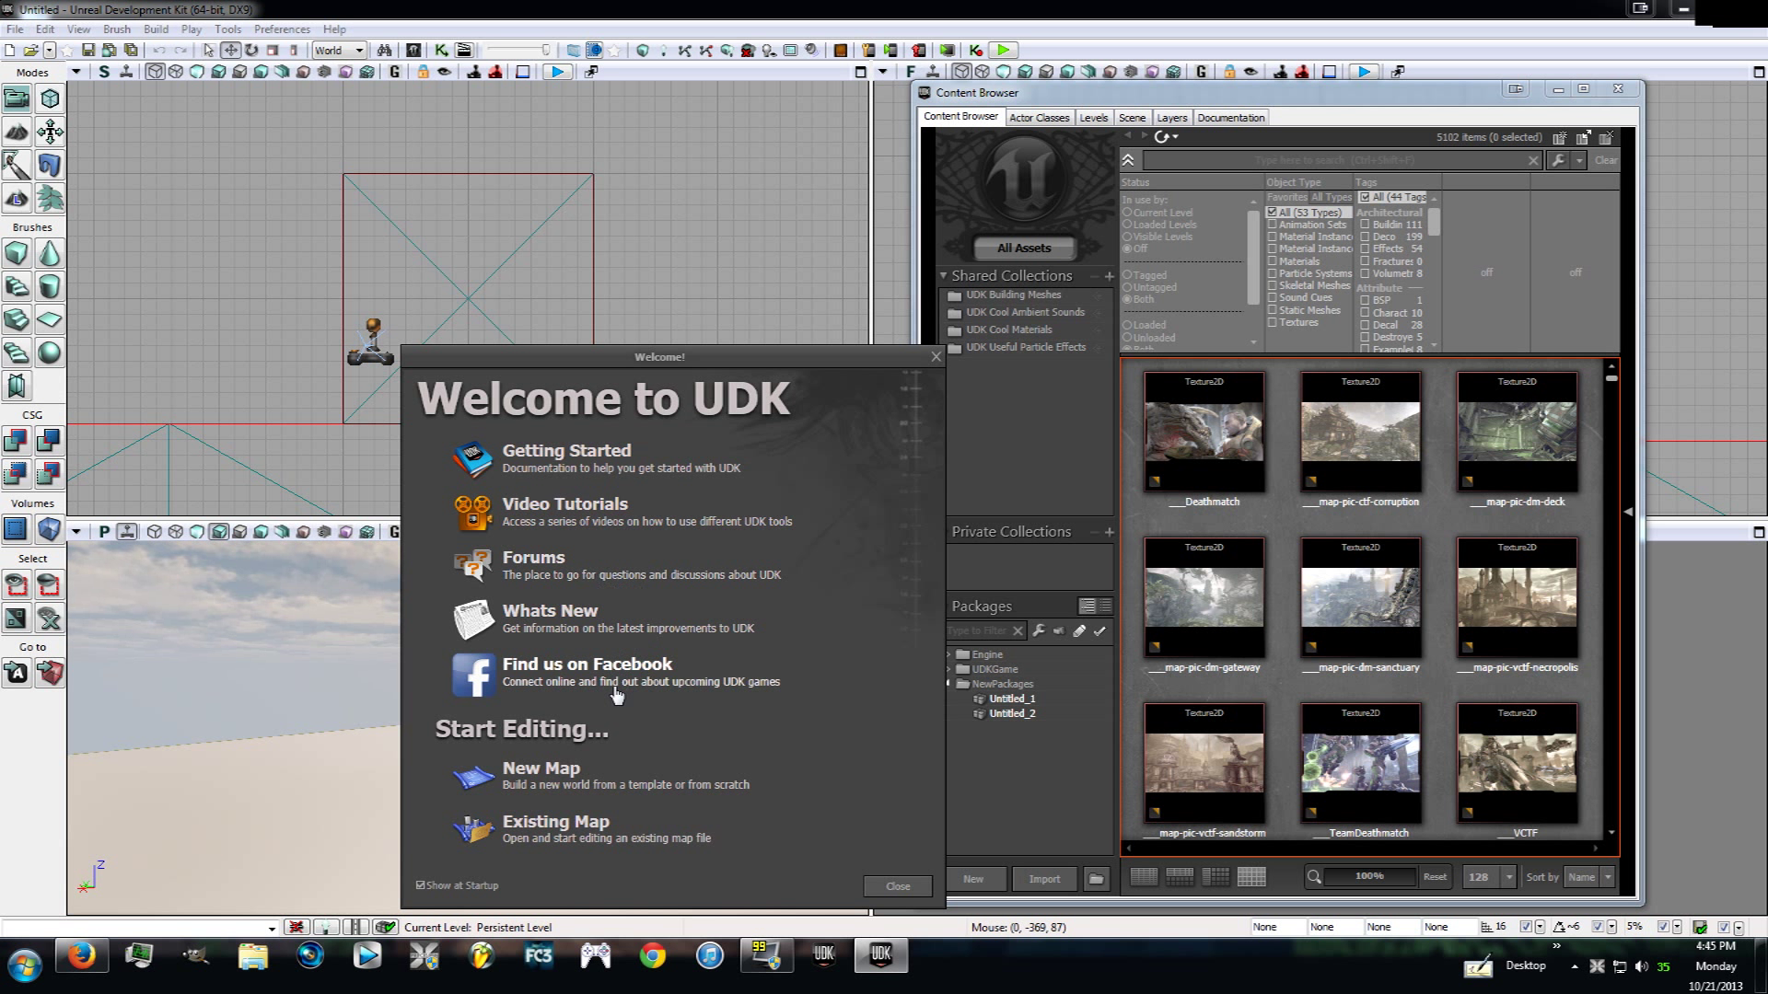
click(936, 356)
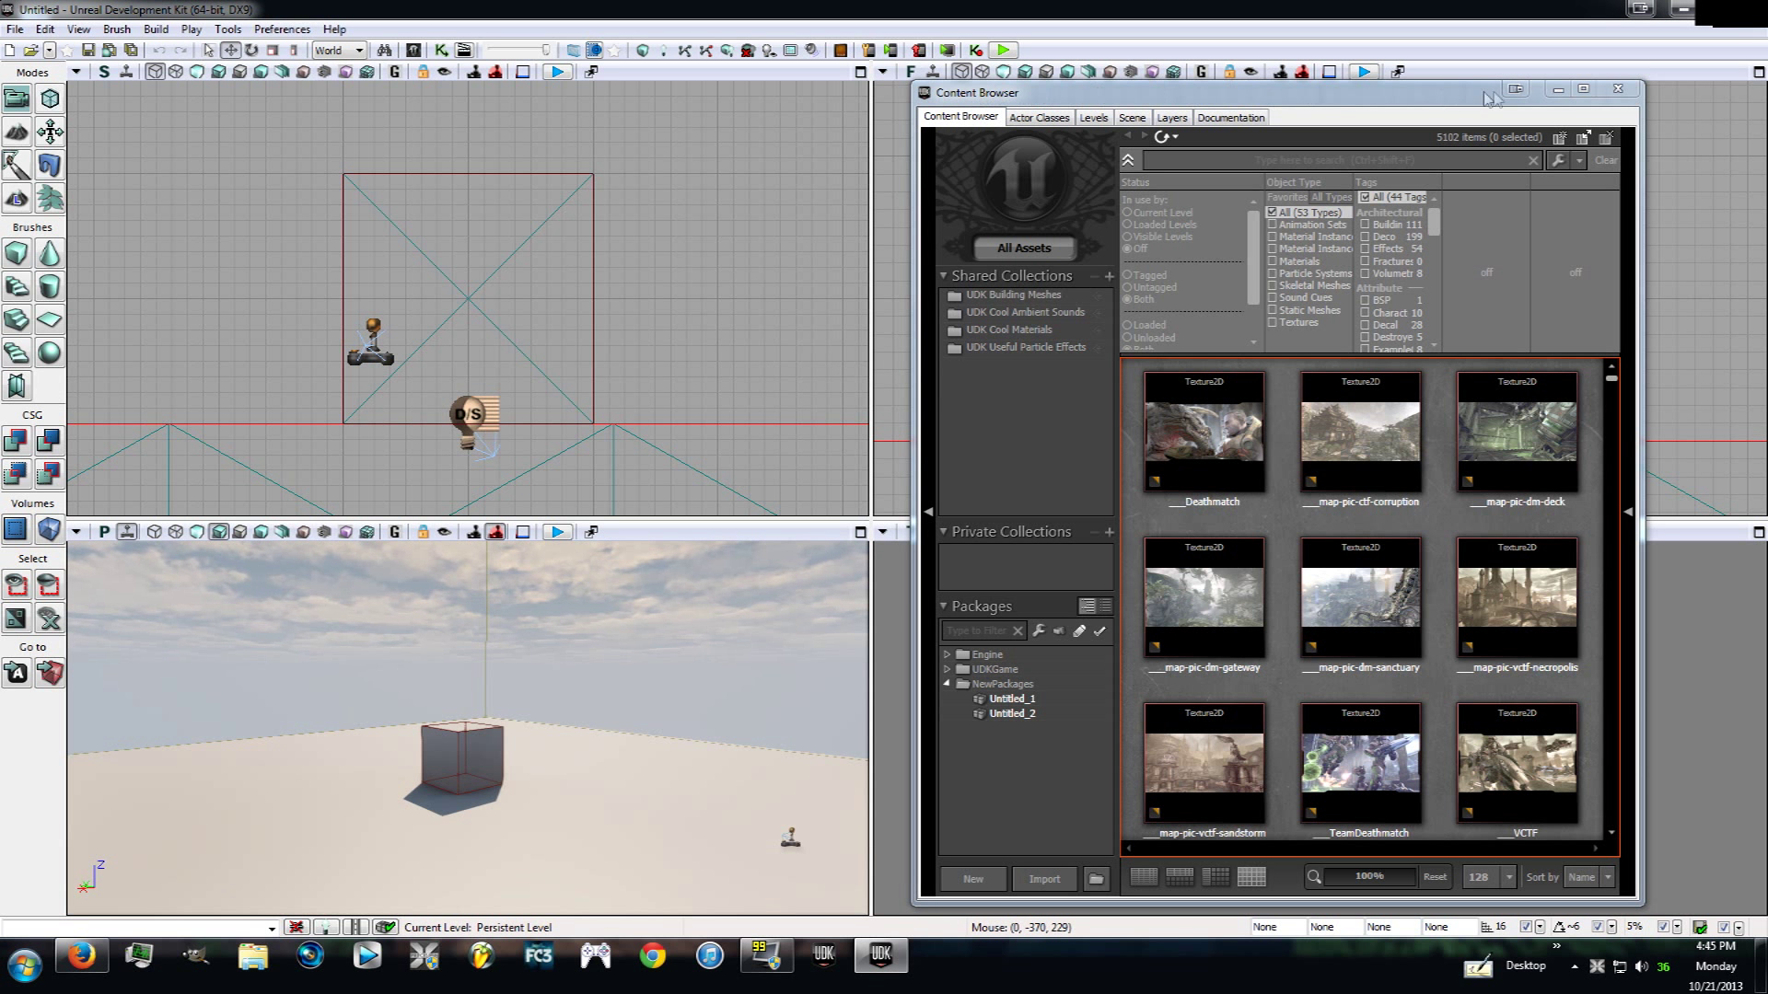
click(1618, 90)
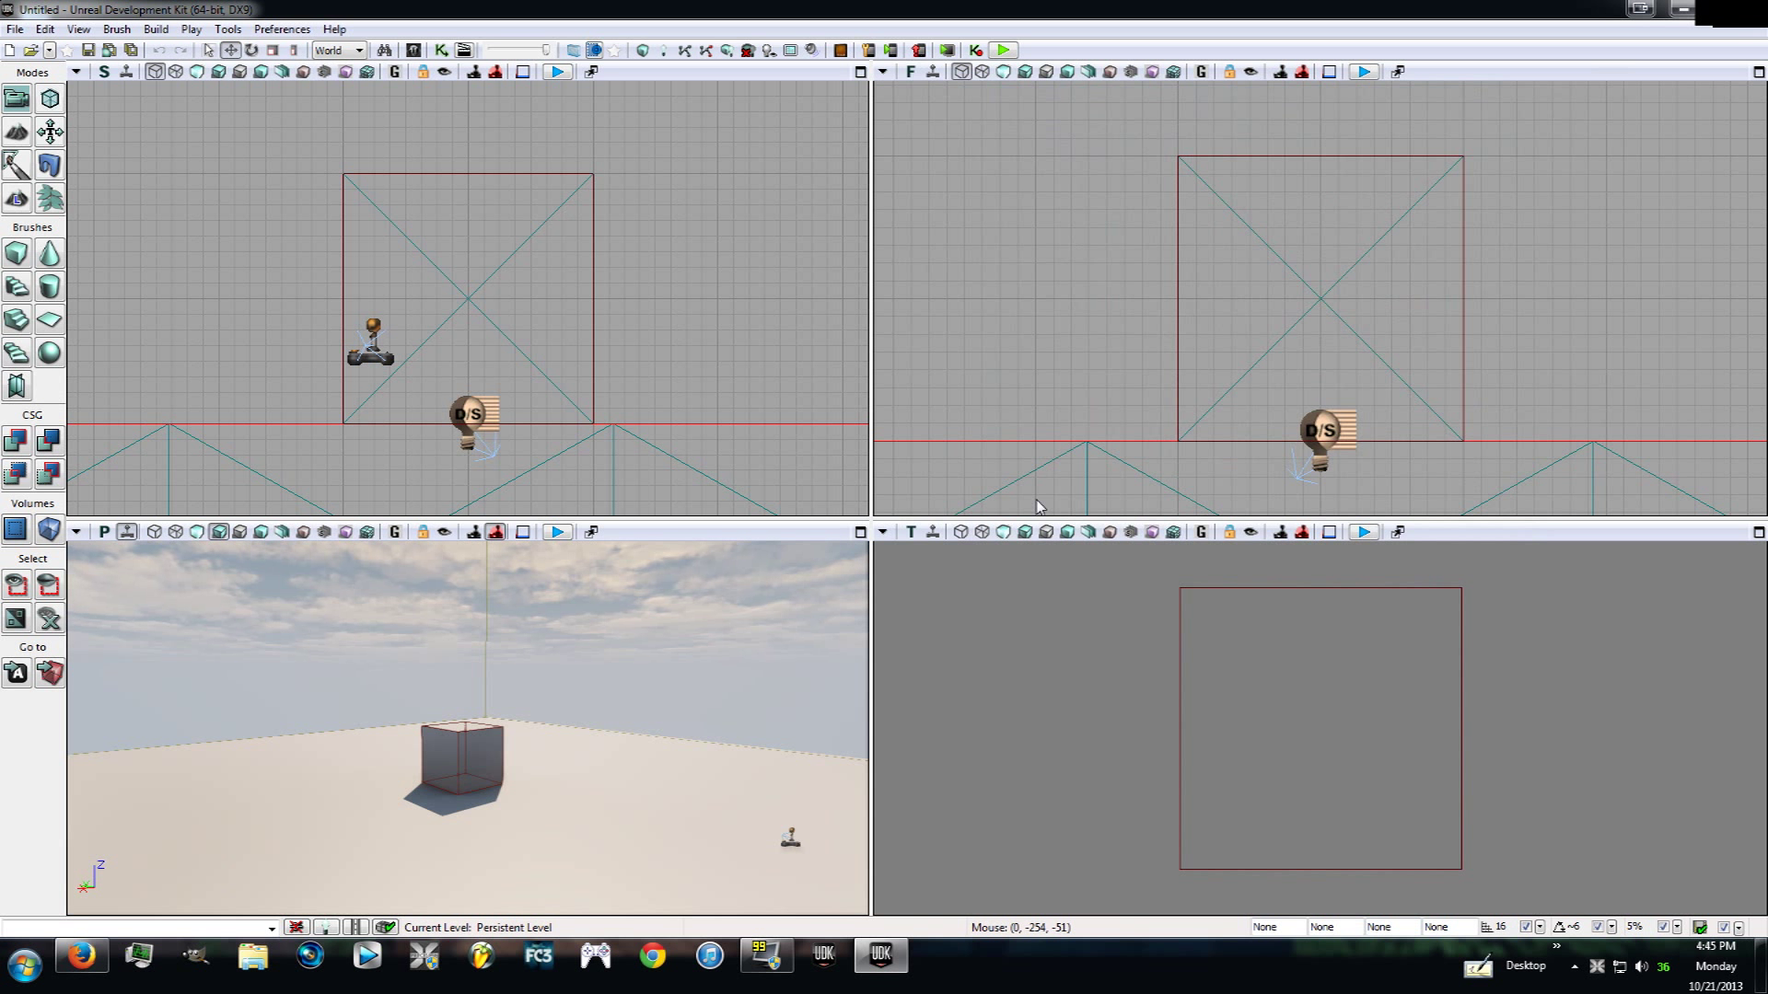
Activate the top, perspective, side and front viewports in turn to examine the four views of the level.
click(1053, 600)
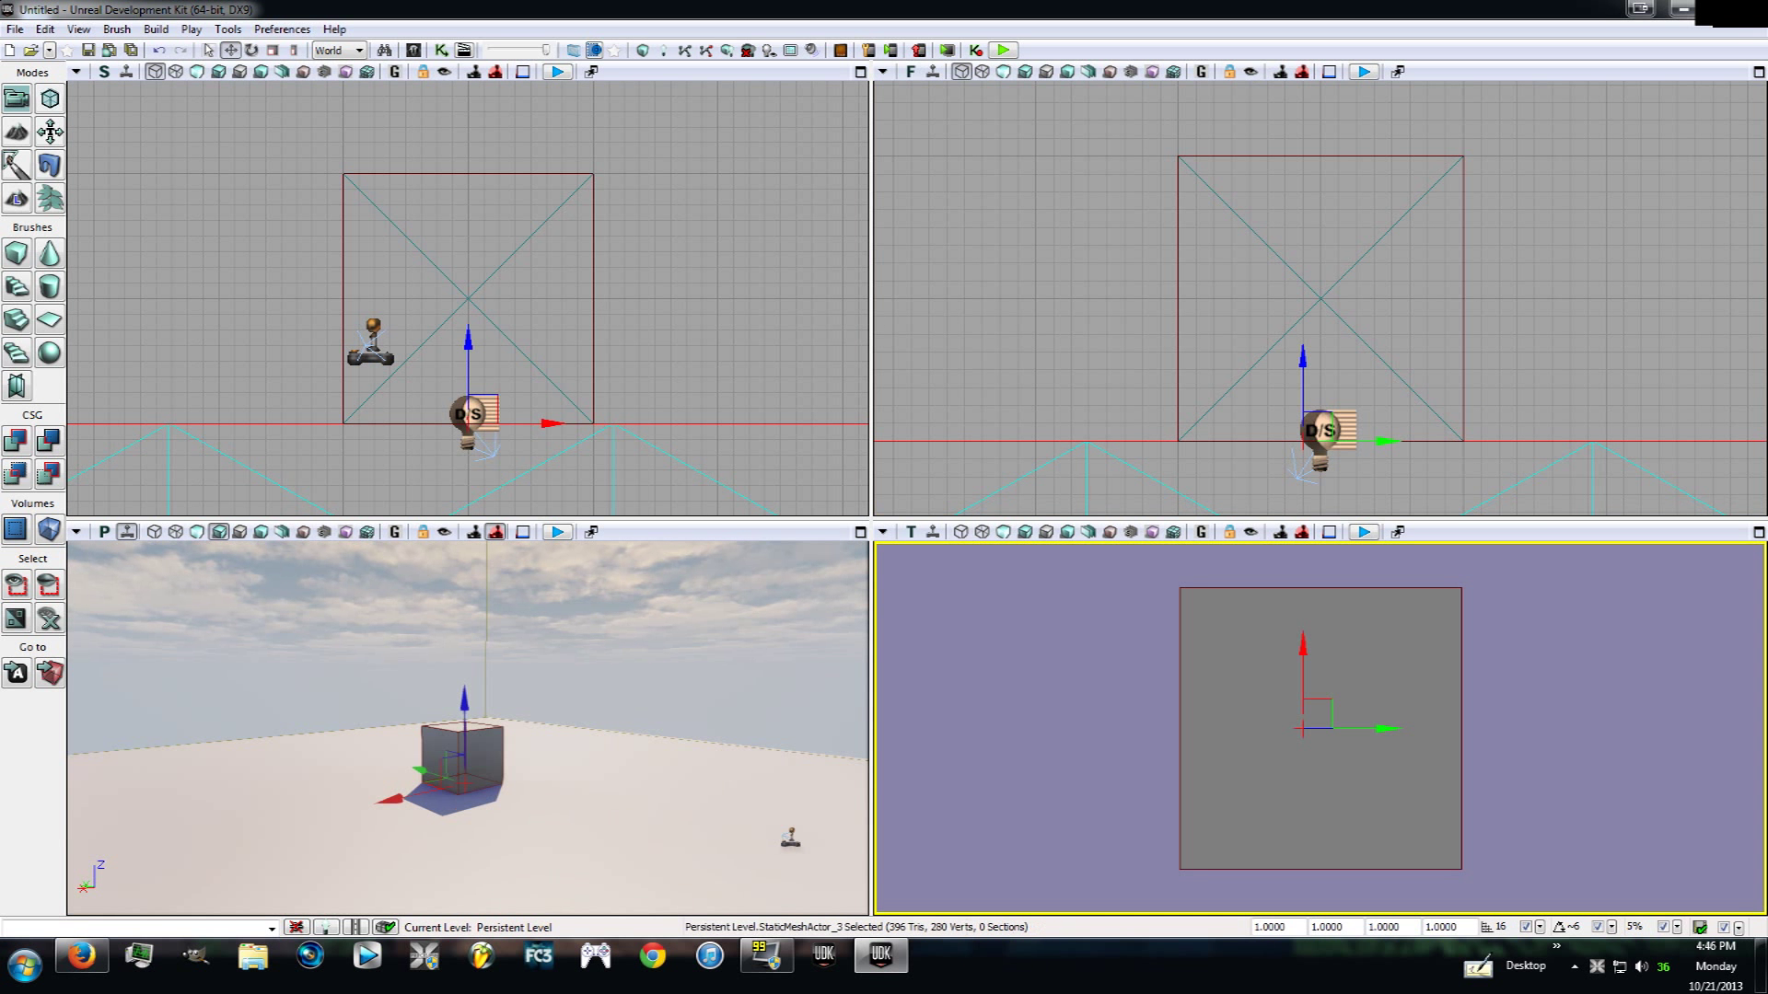
click(645, 636)
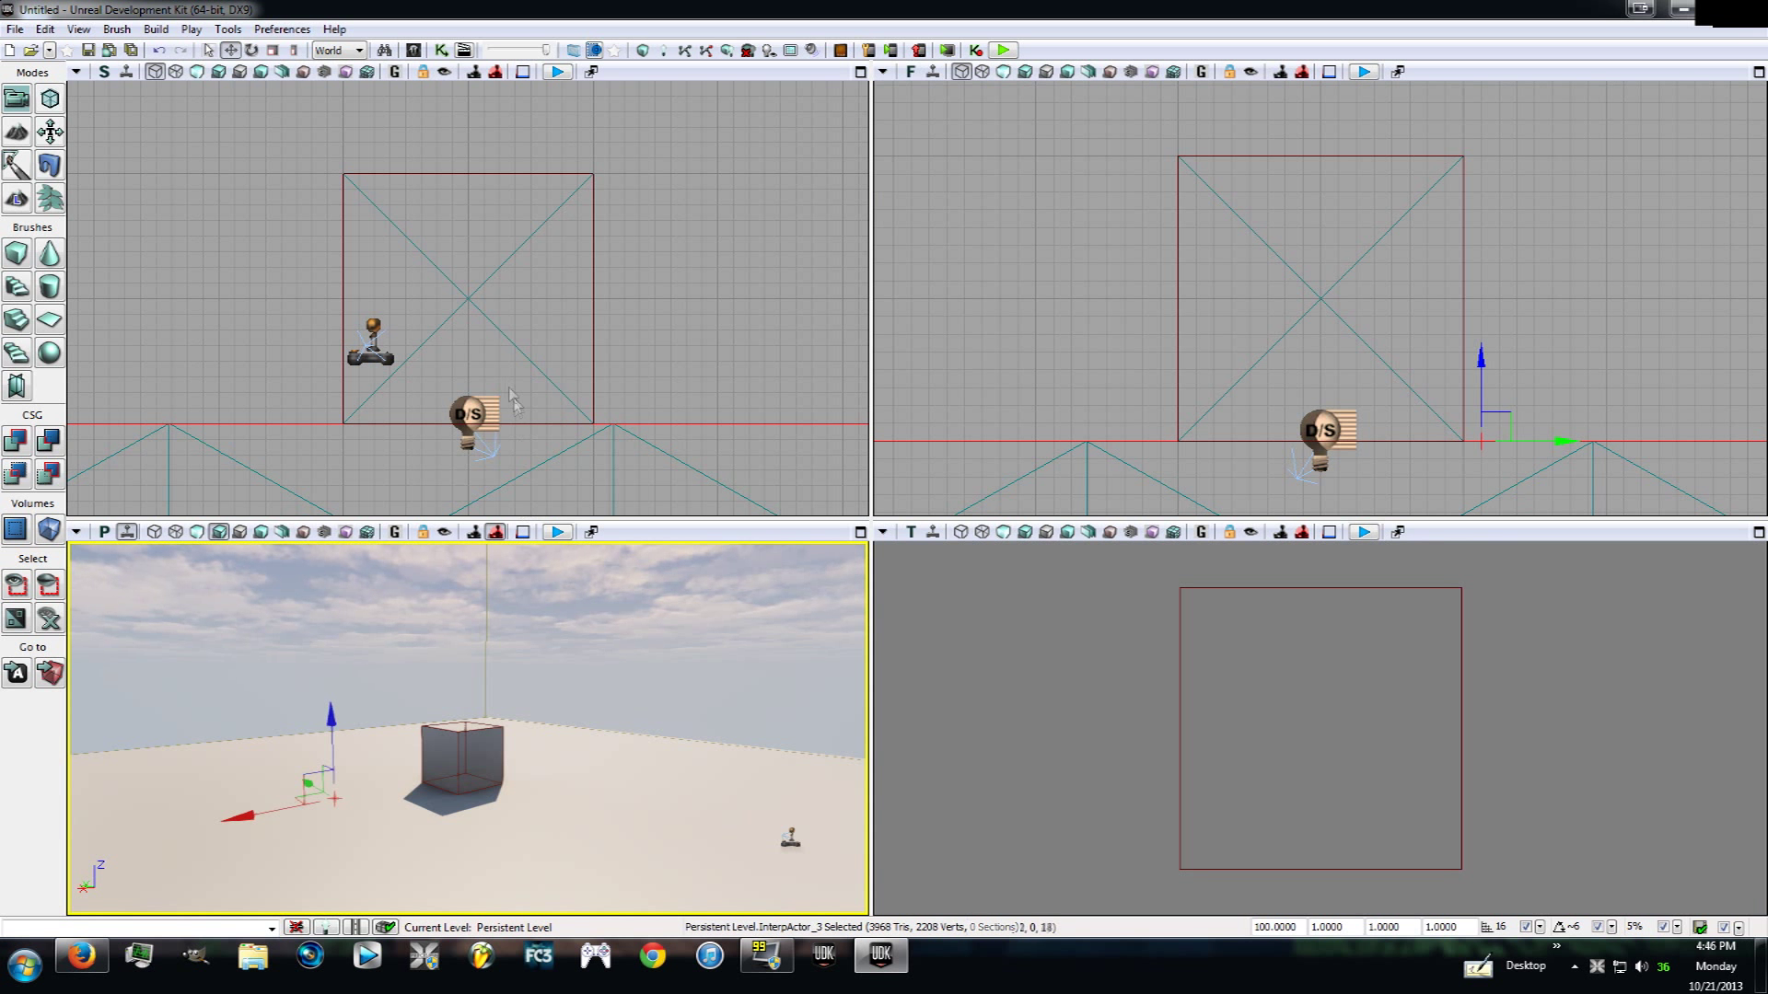
click(429, 293)
click(1020, 260)
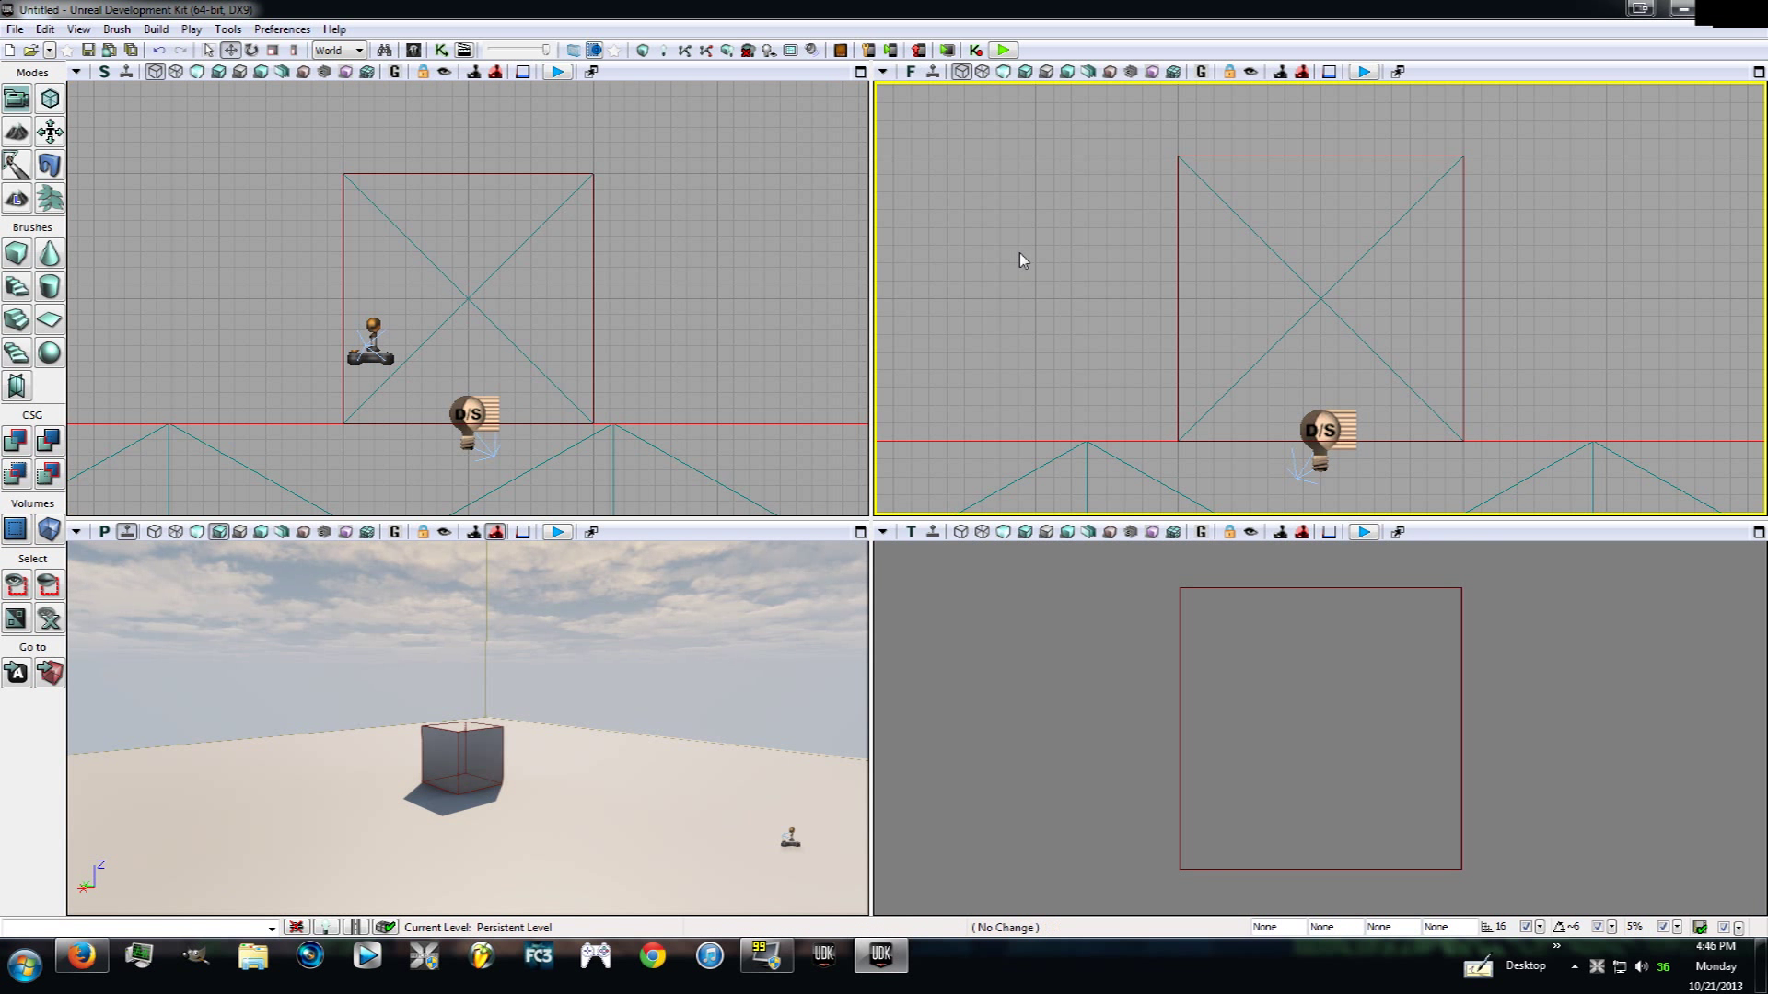
click(1011, 652)
click(313, 787)
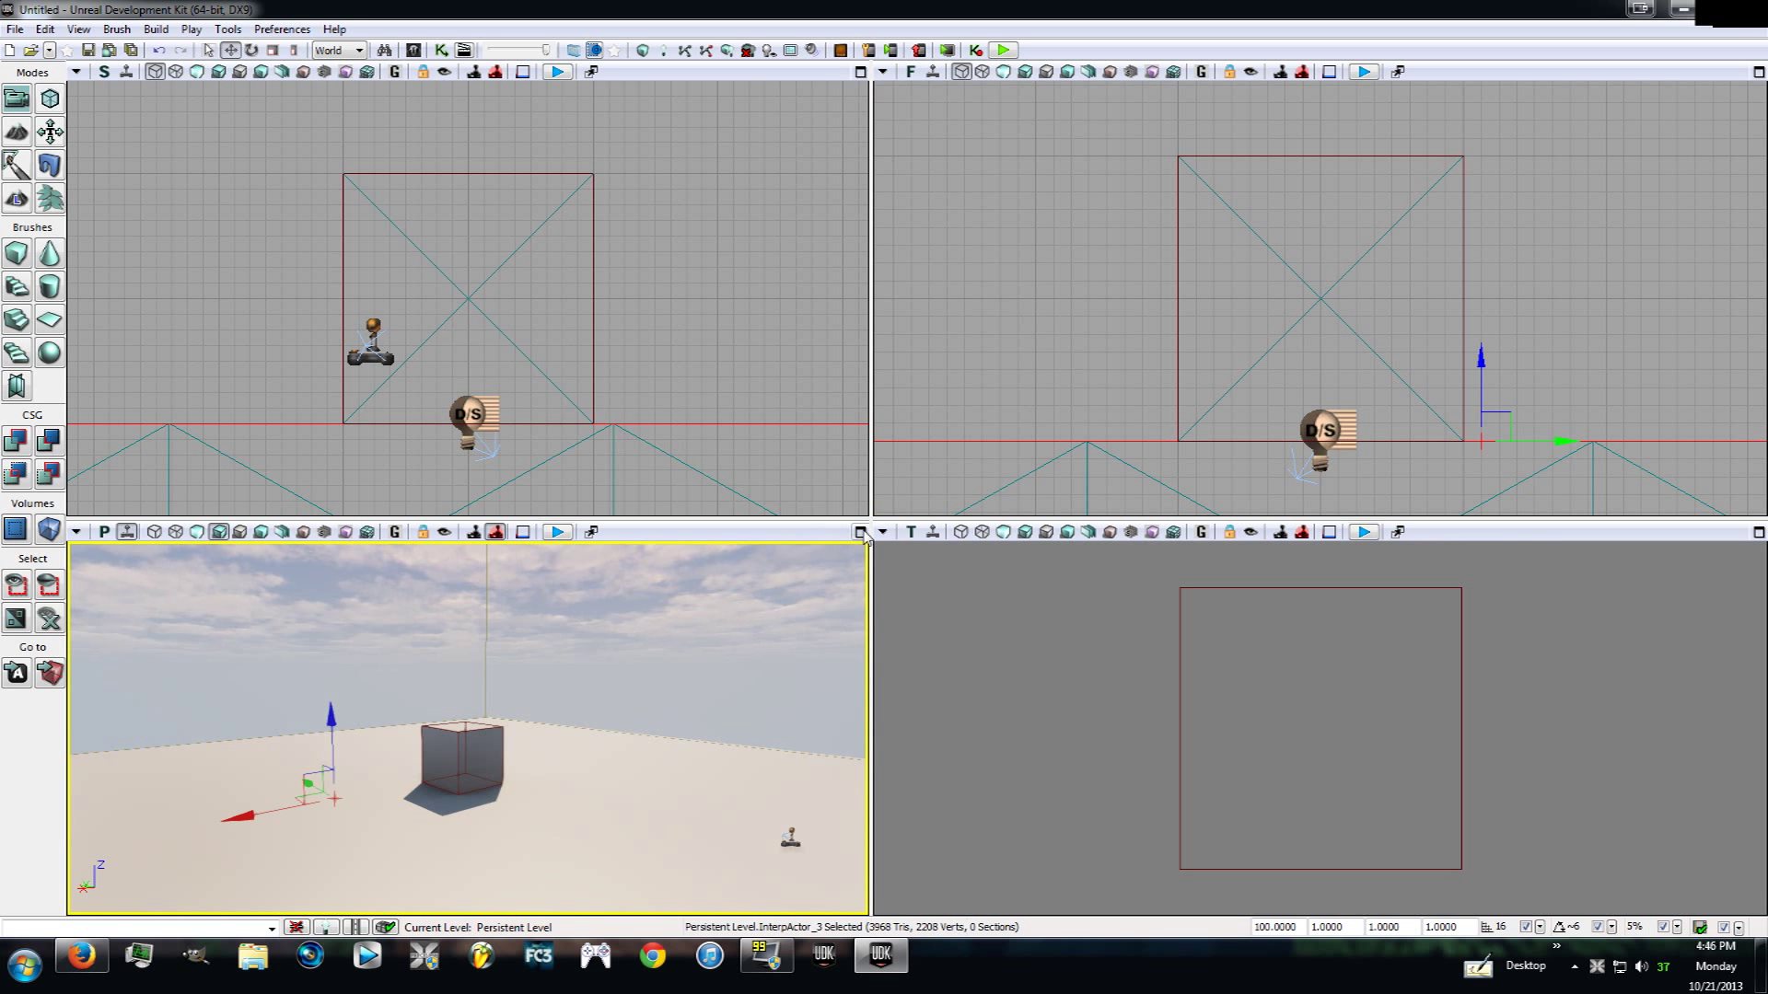
Maximize the side viewport and the perspective viewport one after the other, restoring the four-view layout each time.
click(860, 71)
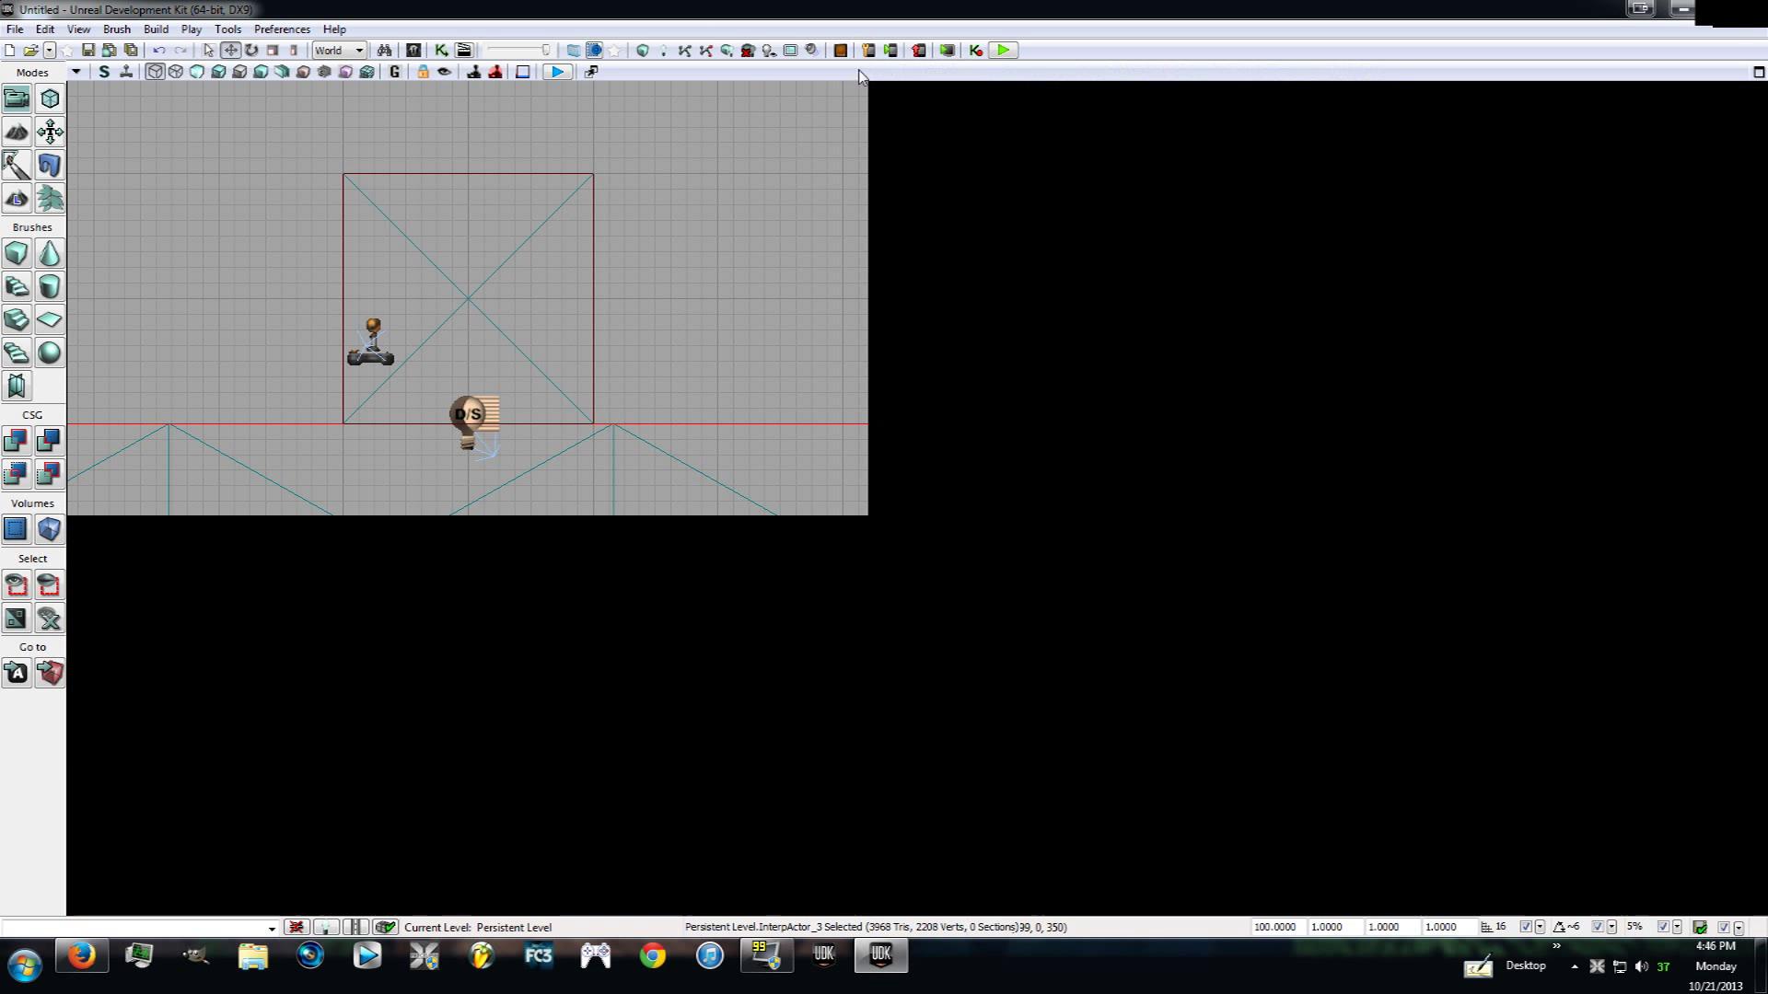
click(1758, 74)
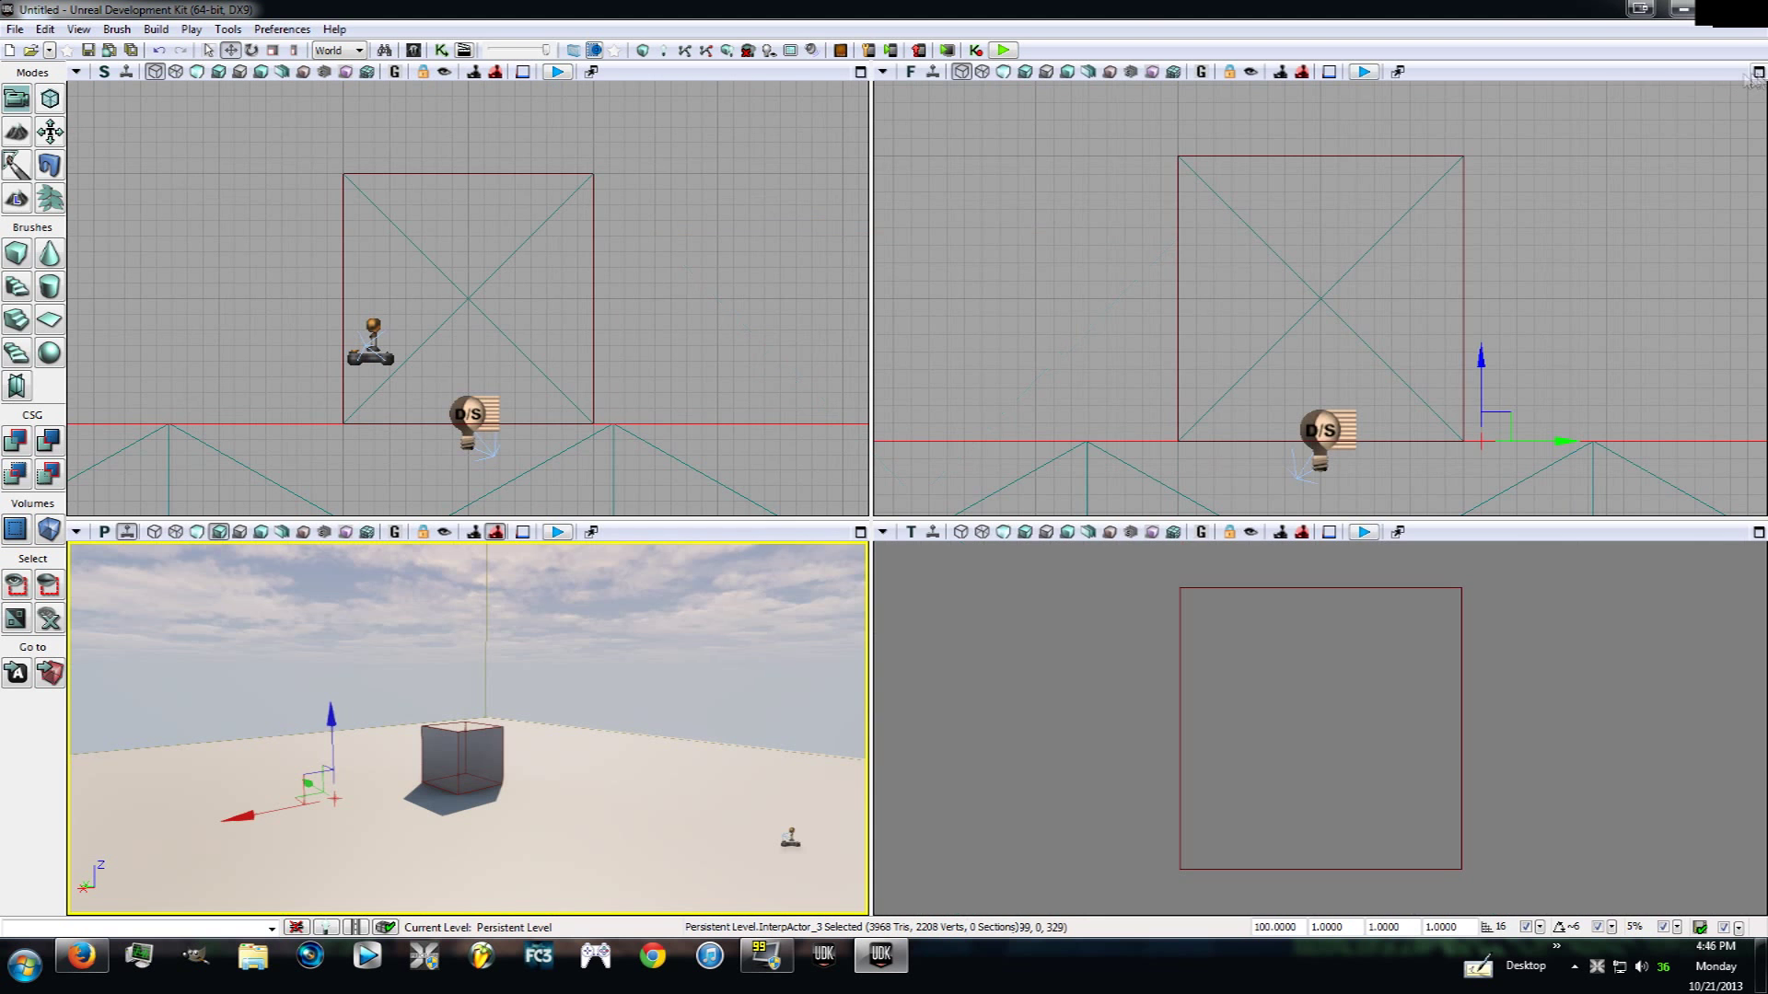
click(859, 533)
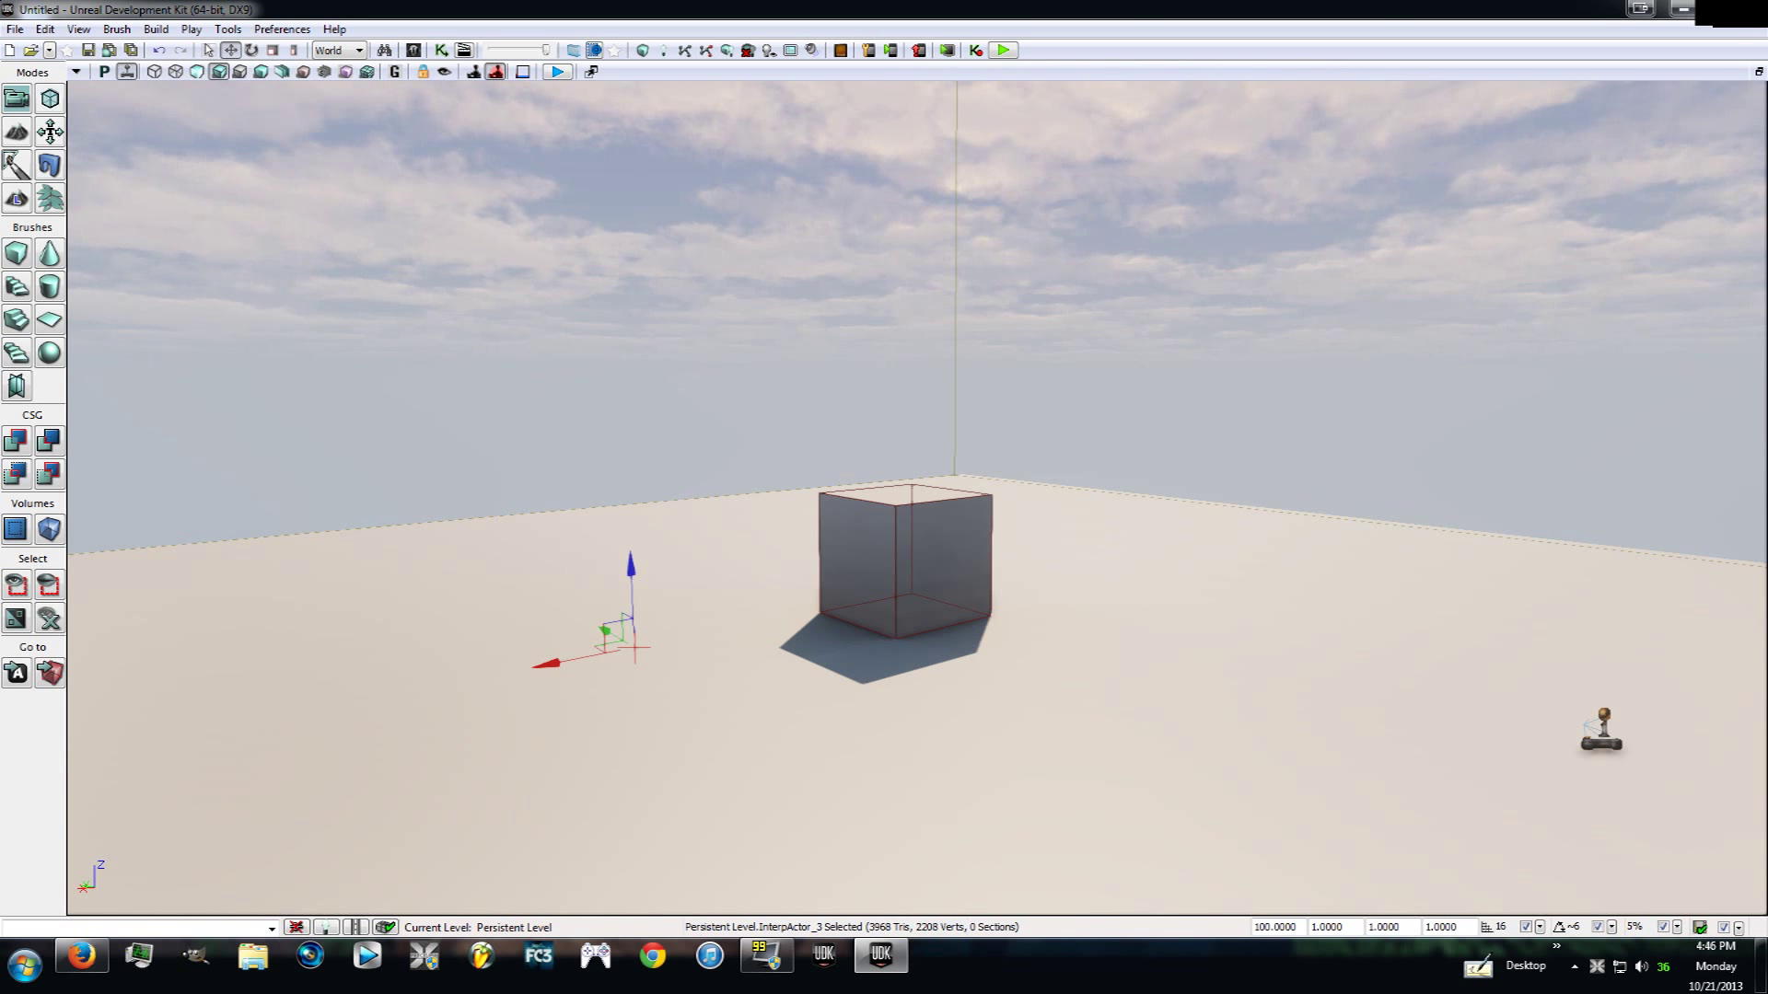
click(1758, 71)
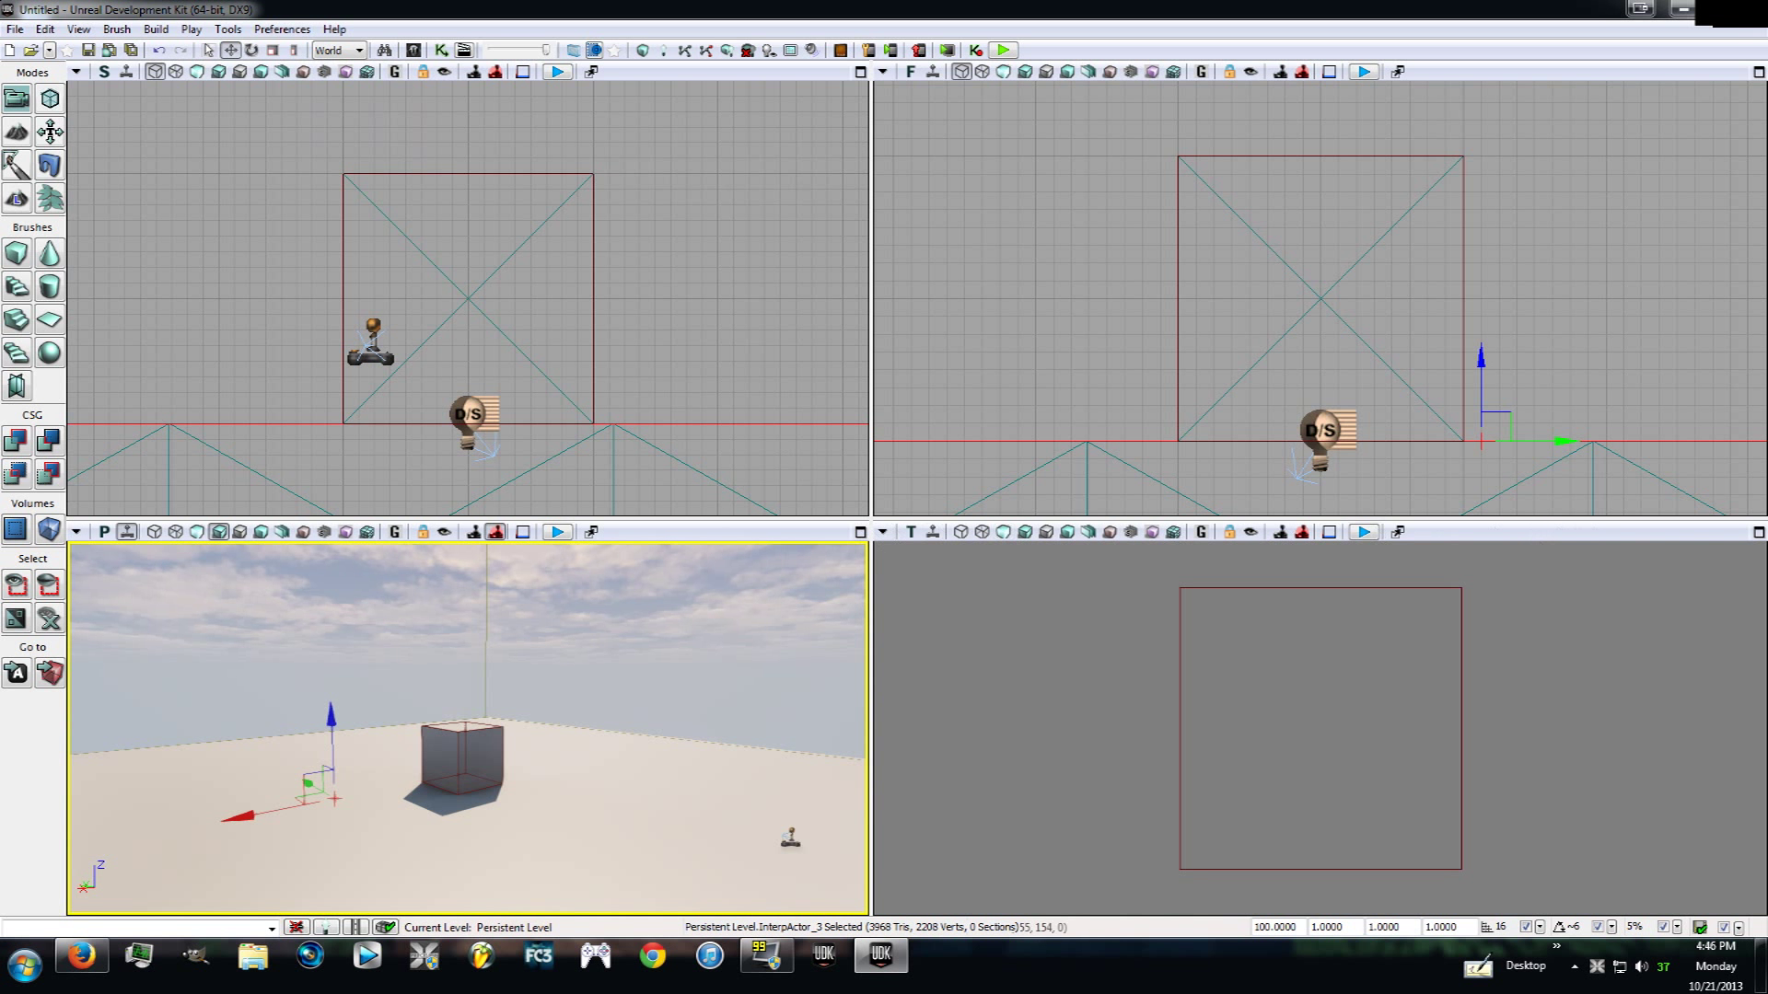
Turn and shift the perspective camera to view the cube and floor from other angles.
drag(468, 727, 373, 713)
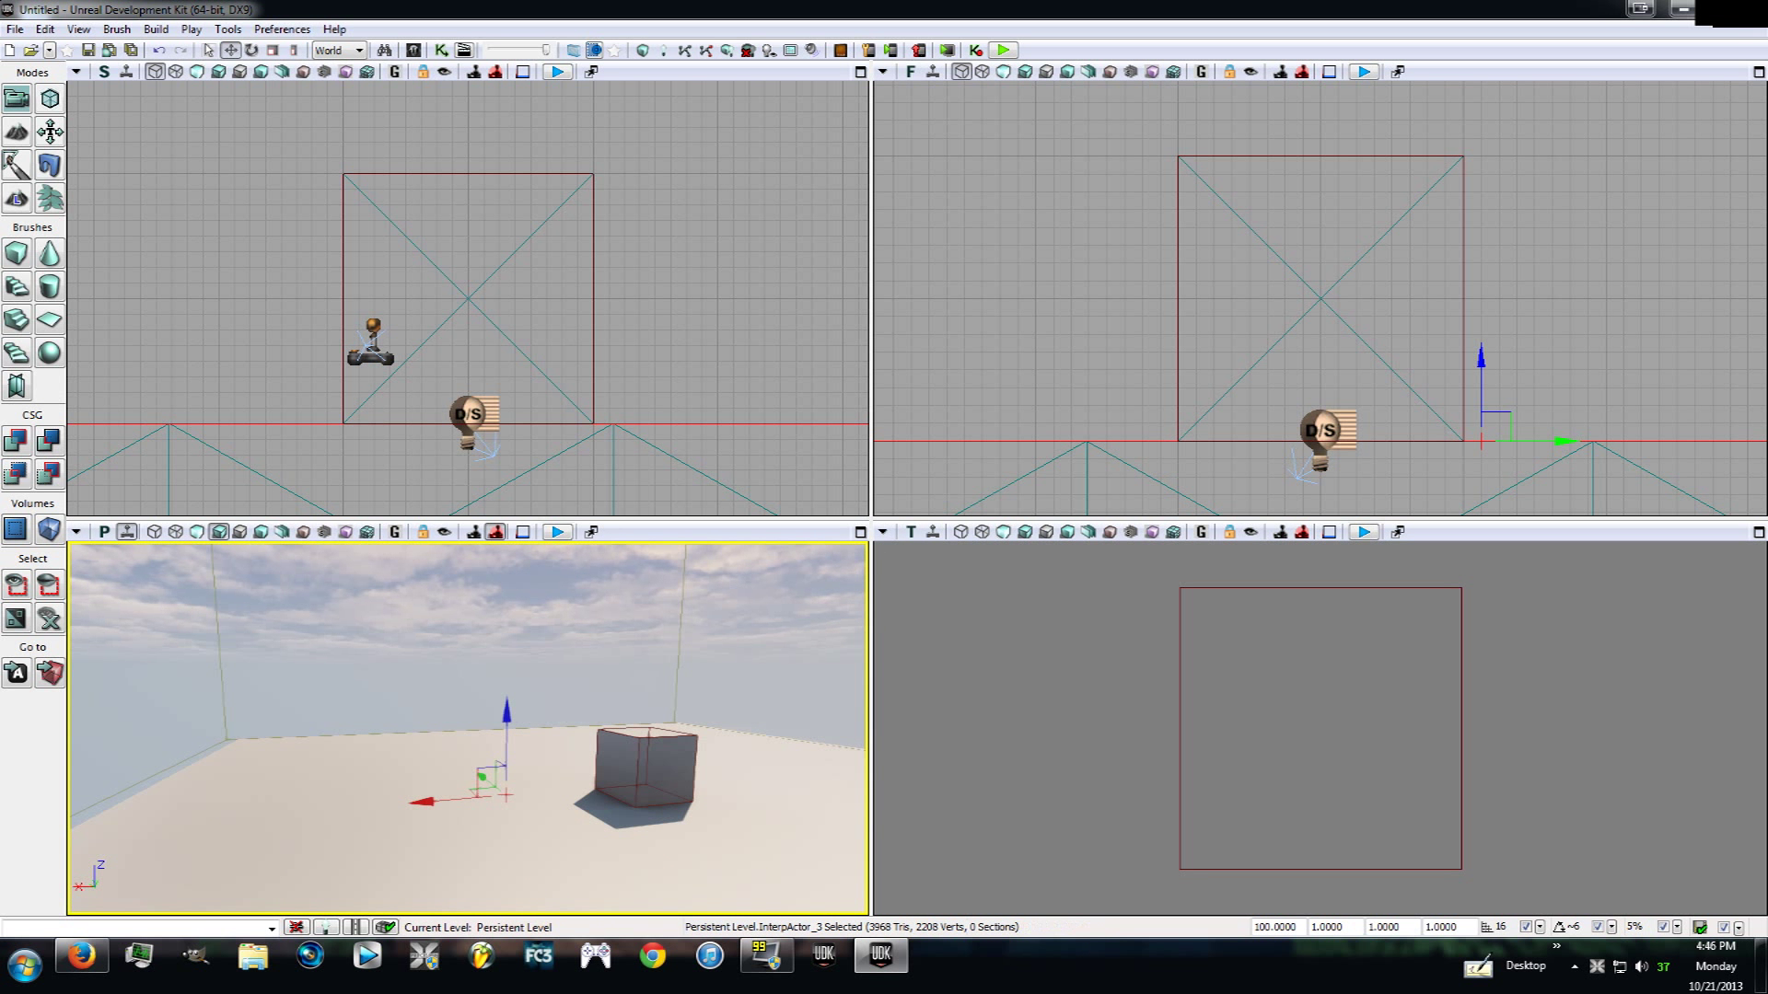
middle_drag(468, 728, 468, 636)
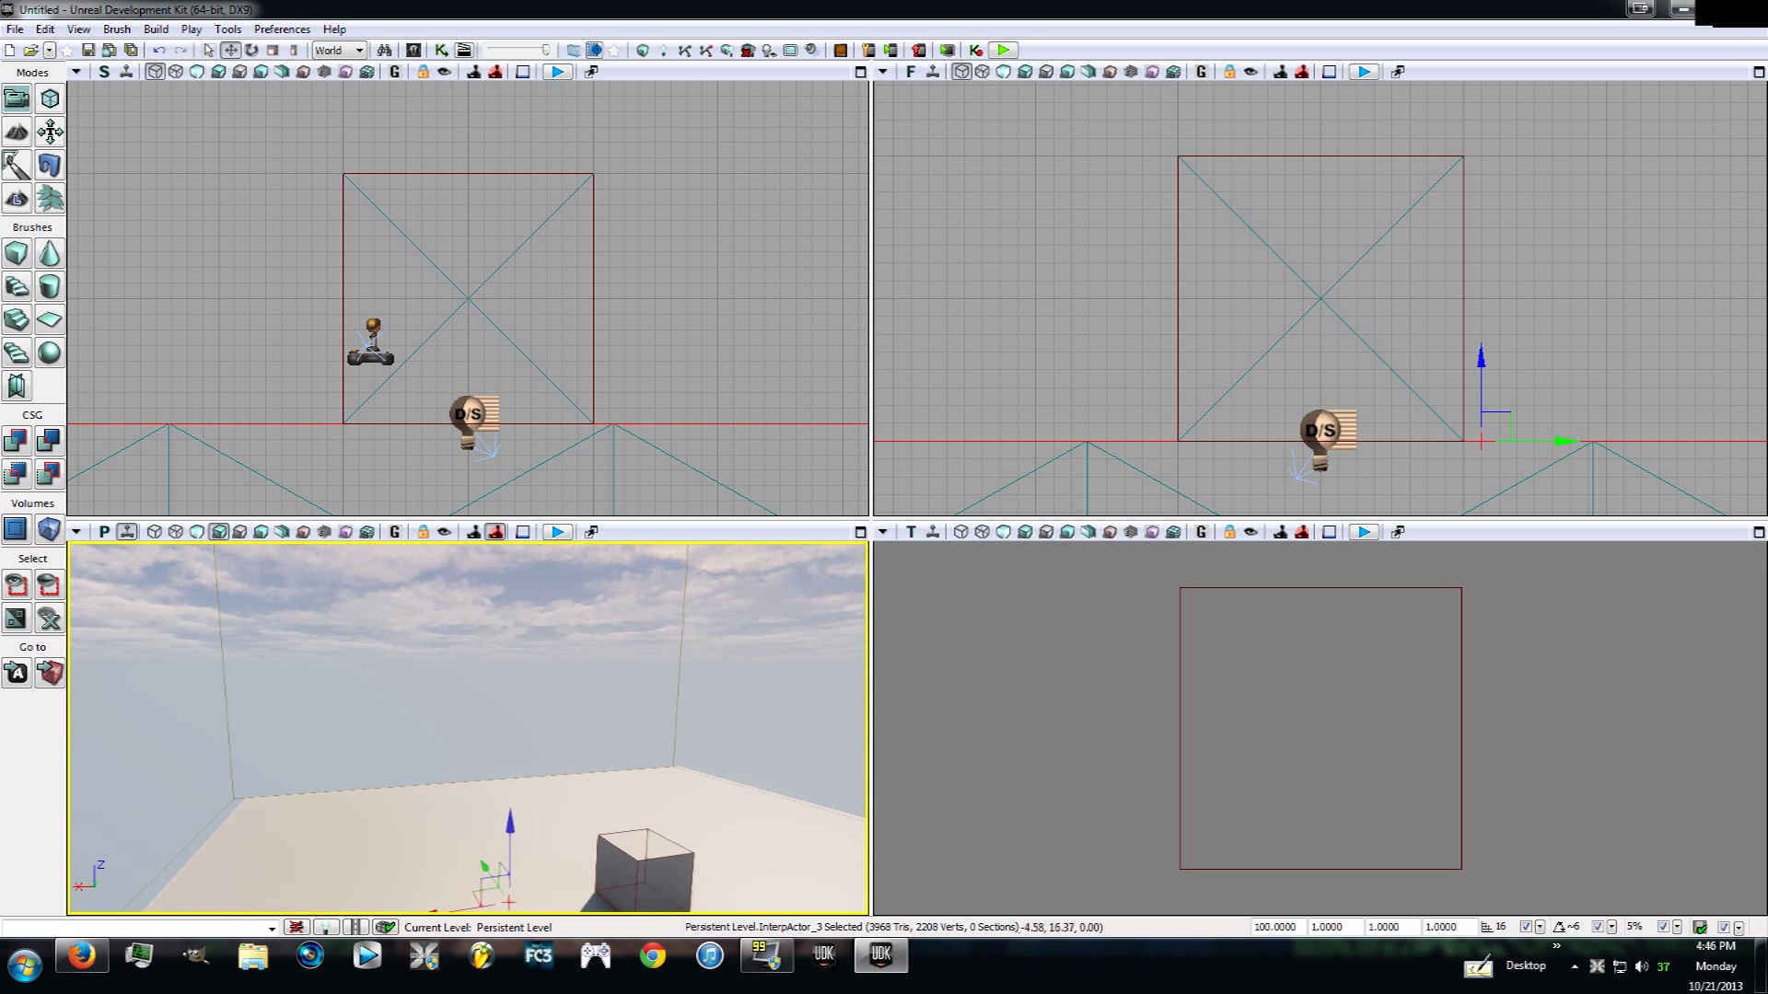
mouse_move(467, 728)
mouse_down()
mouse_move(446, 695)
mouse_move(465, 649)
mouse_move(490, 683)
mouse_move(478, 751)
mouse_up()
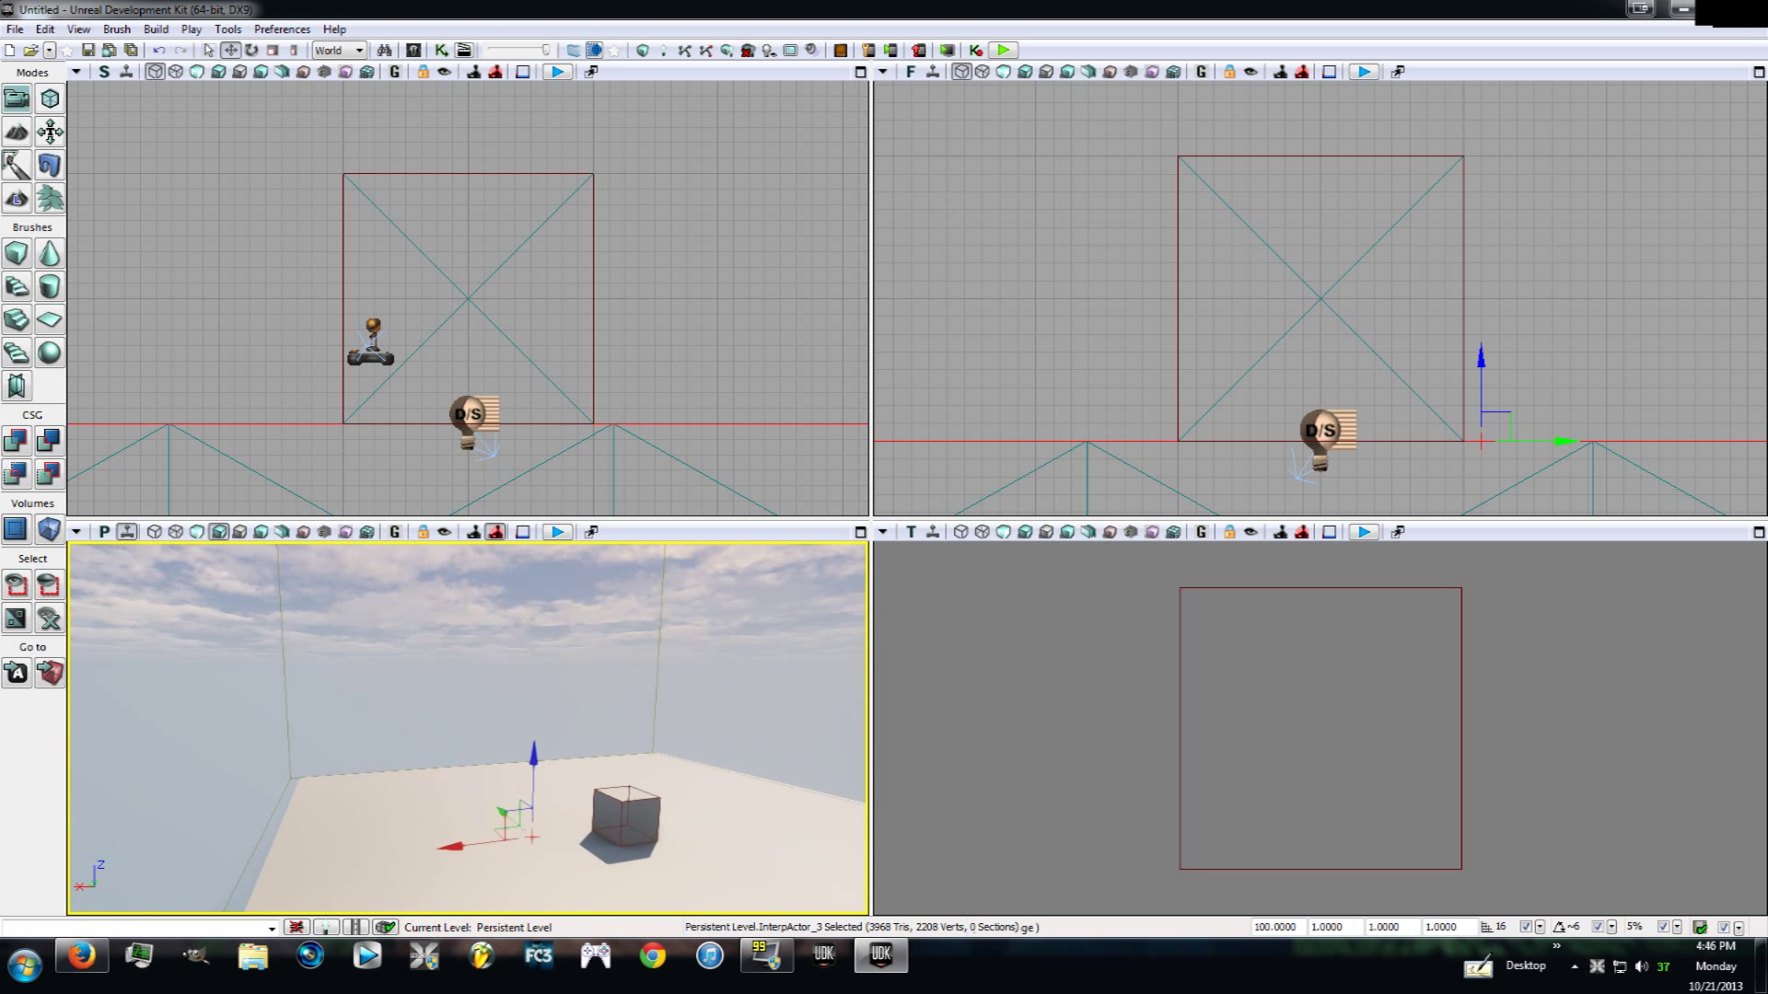
mouse_move(478, 727)
middle_down()
mouse_move(480, 842)
mouse_move(478, 726)
middle_up()
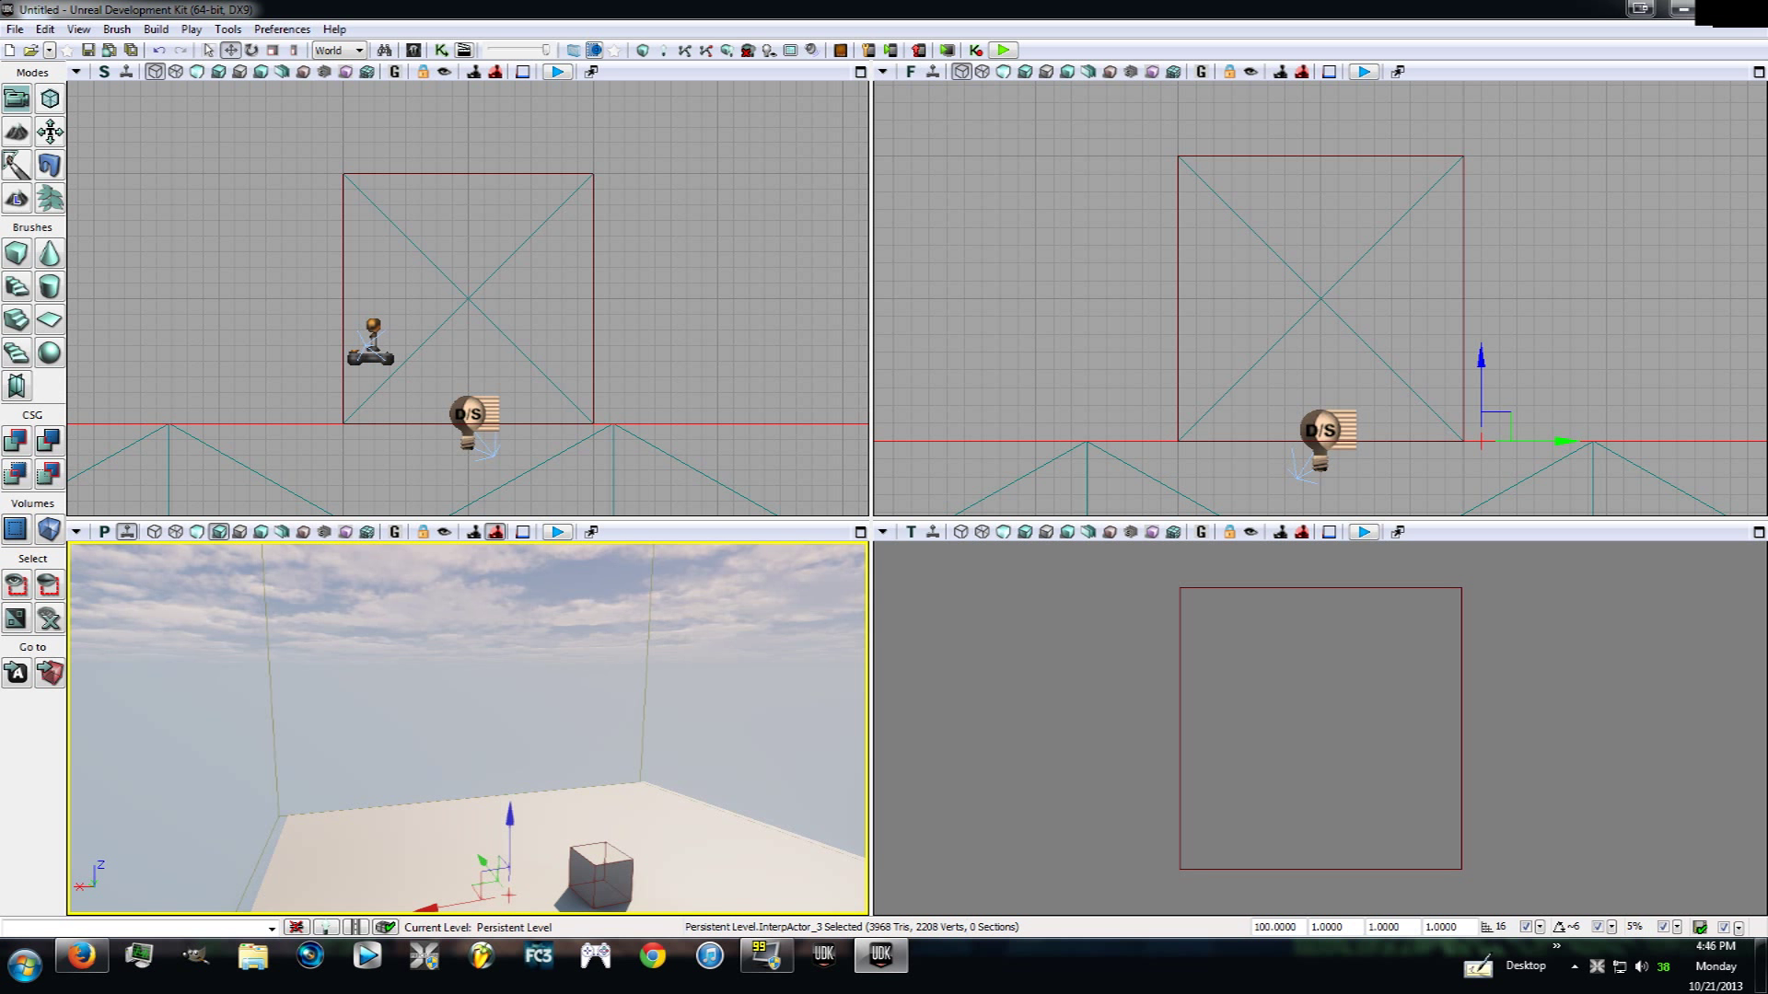
Fly the perspective camera around the level in all directions, including below the floor, to examine the cube and floor.
key(w)
key(s)
key(a)
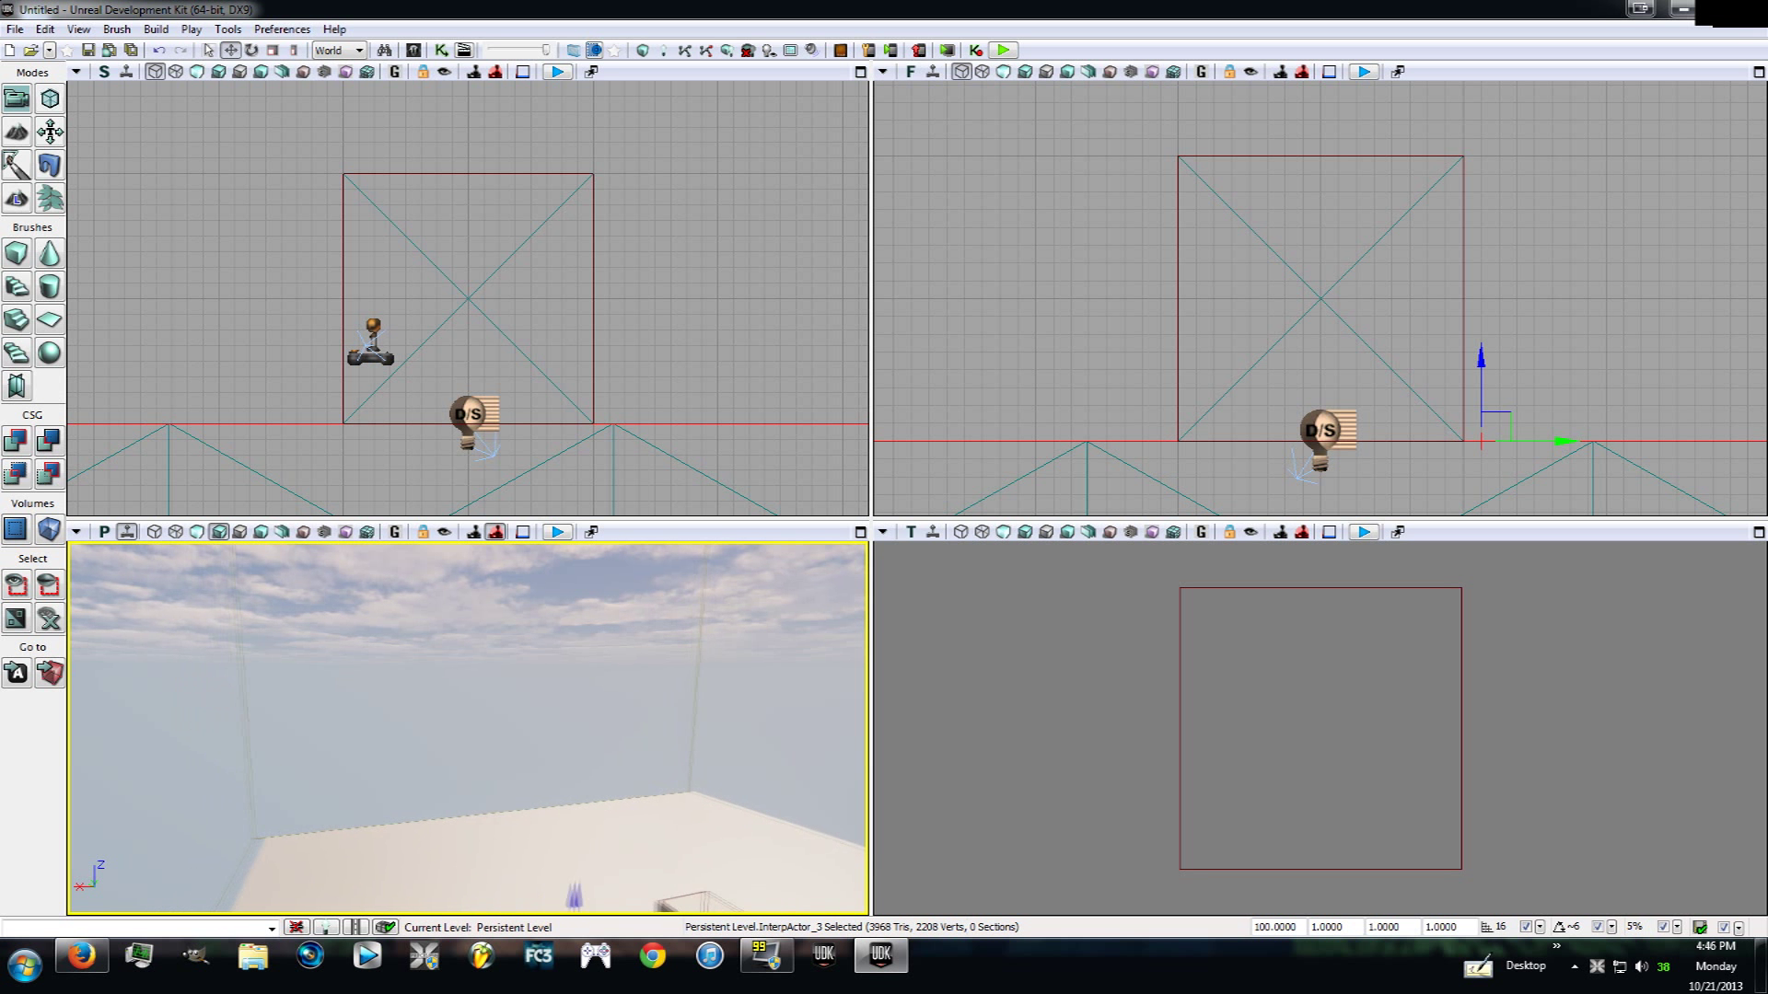
key(d)
right_drag(467, 728, 276, 644)
key(w)
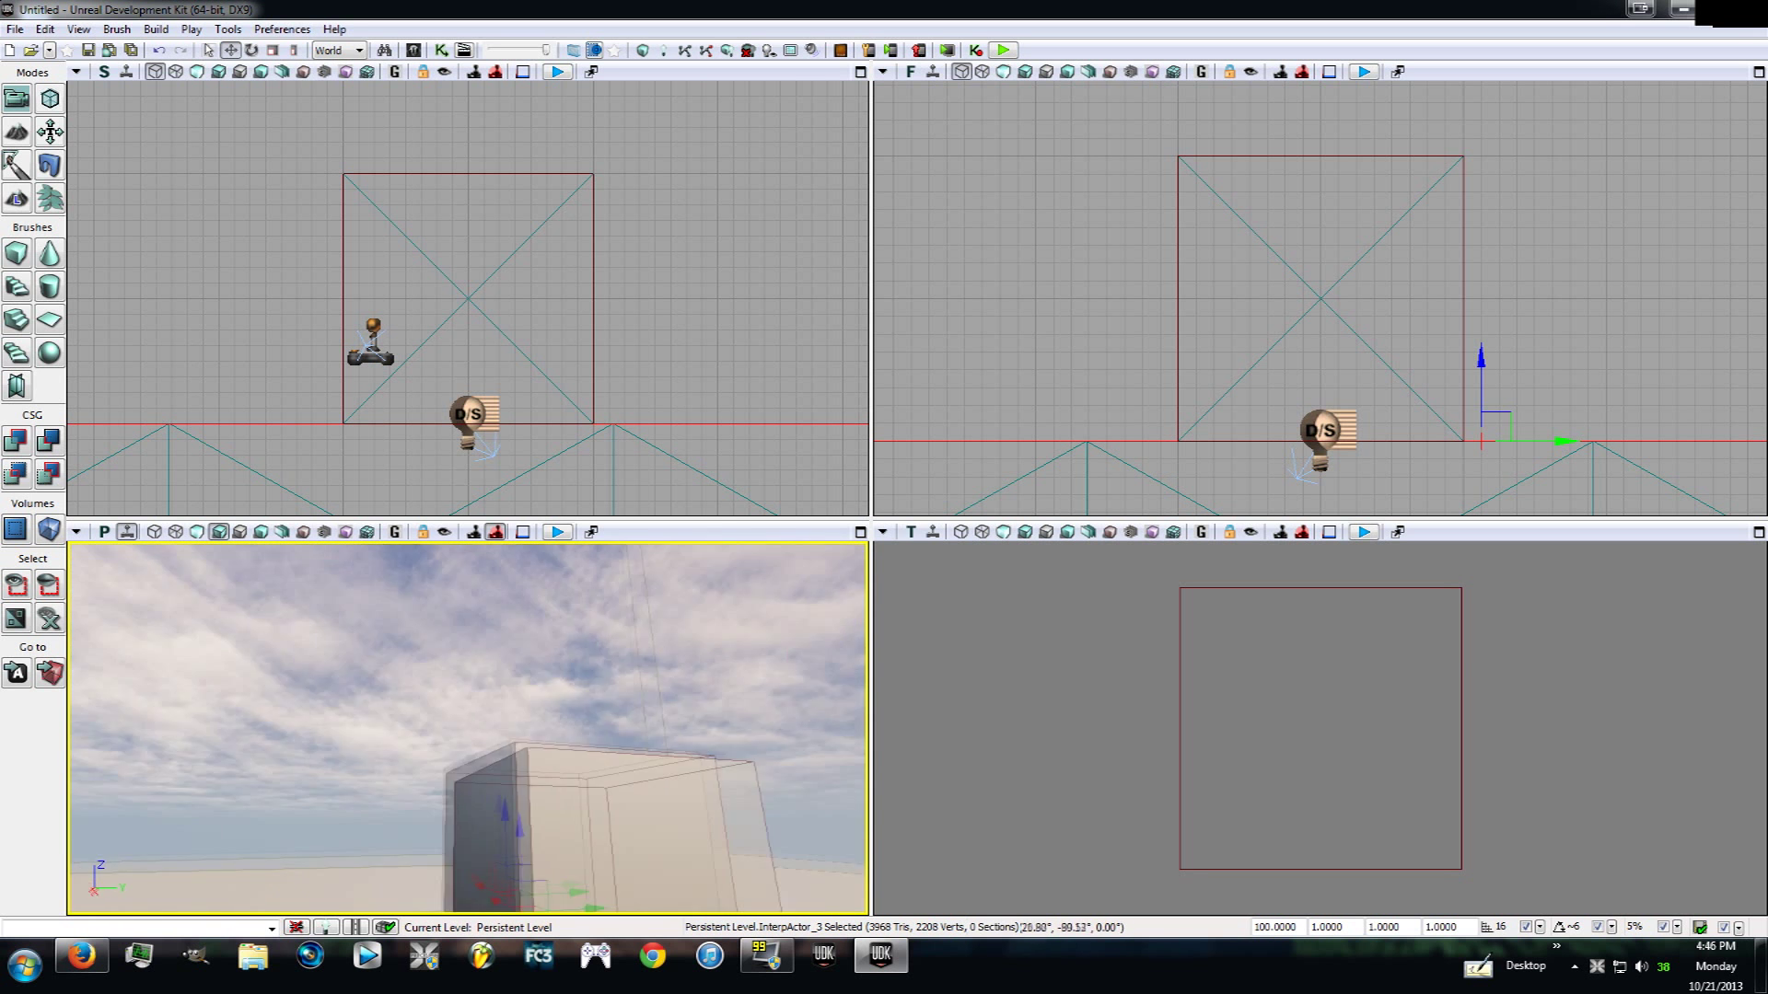
key(w)
right_drag(368, 727, 755, 774)
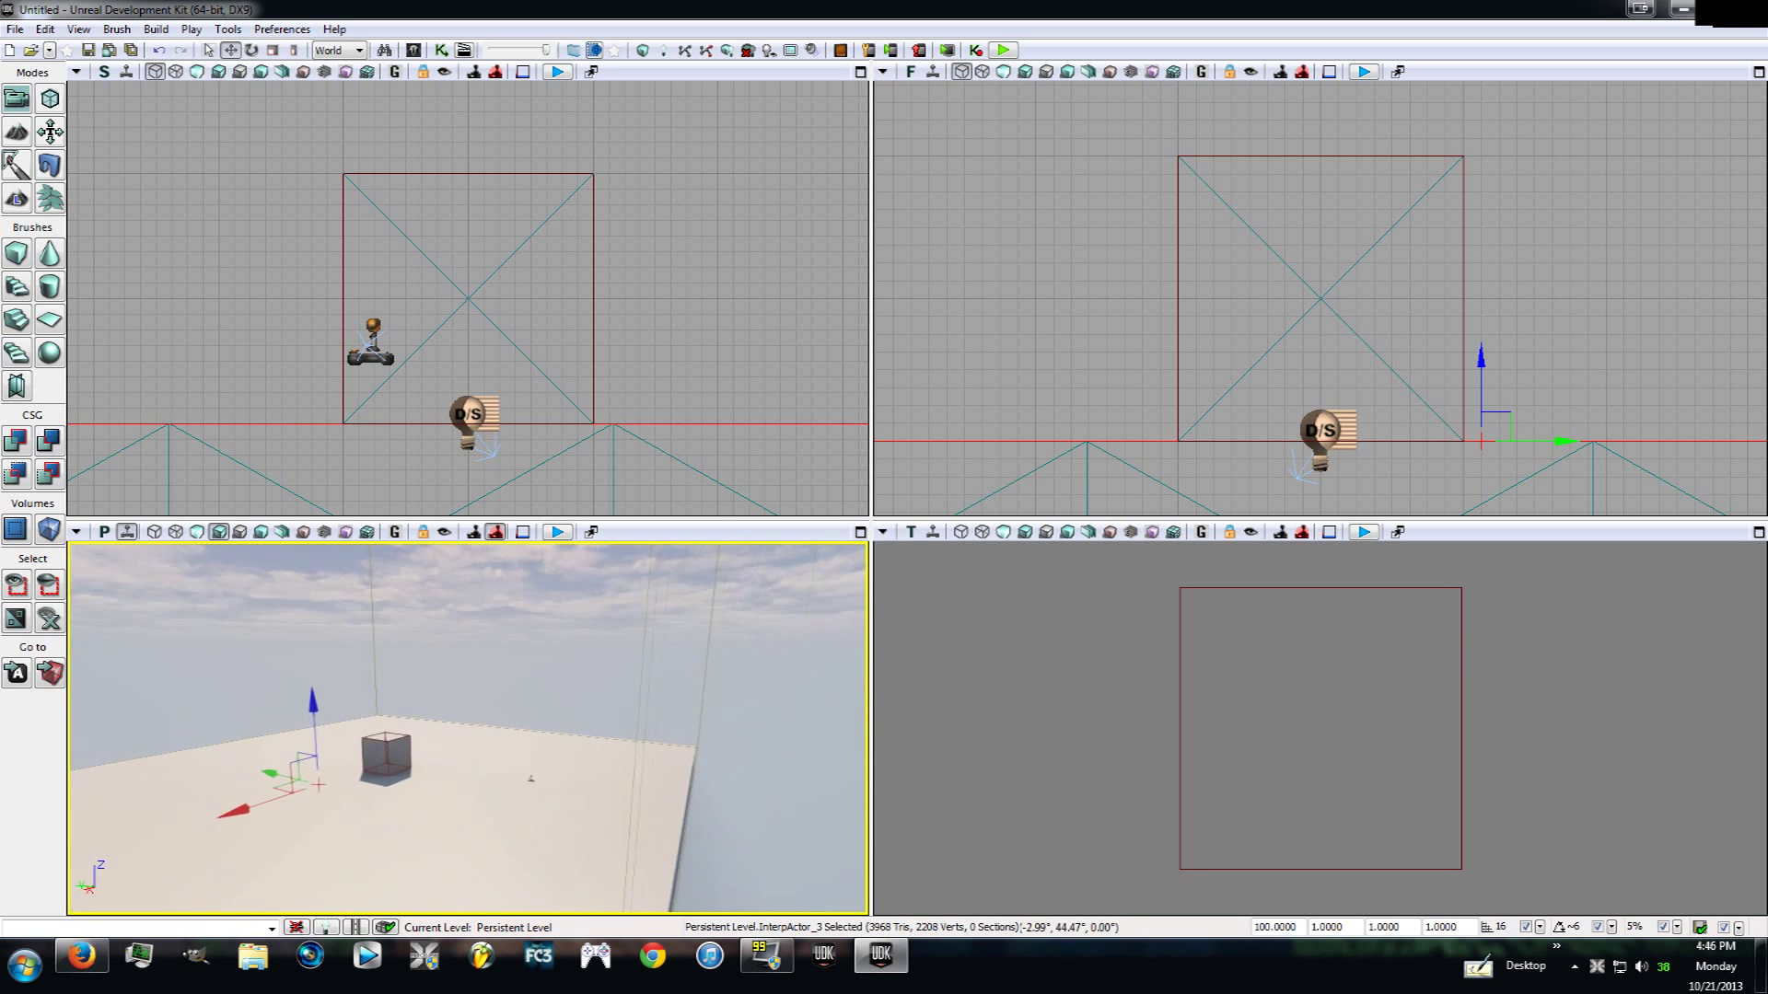
key(q)
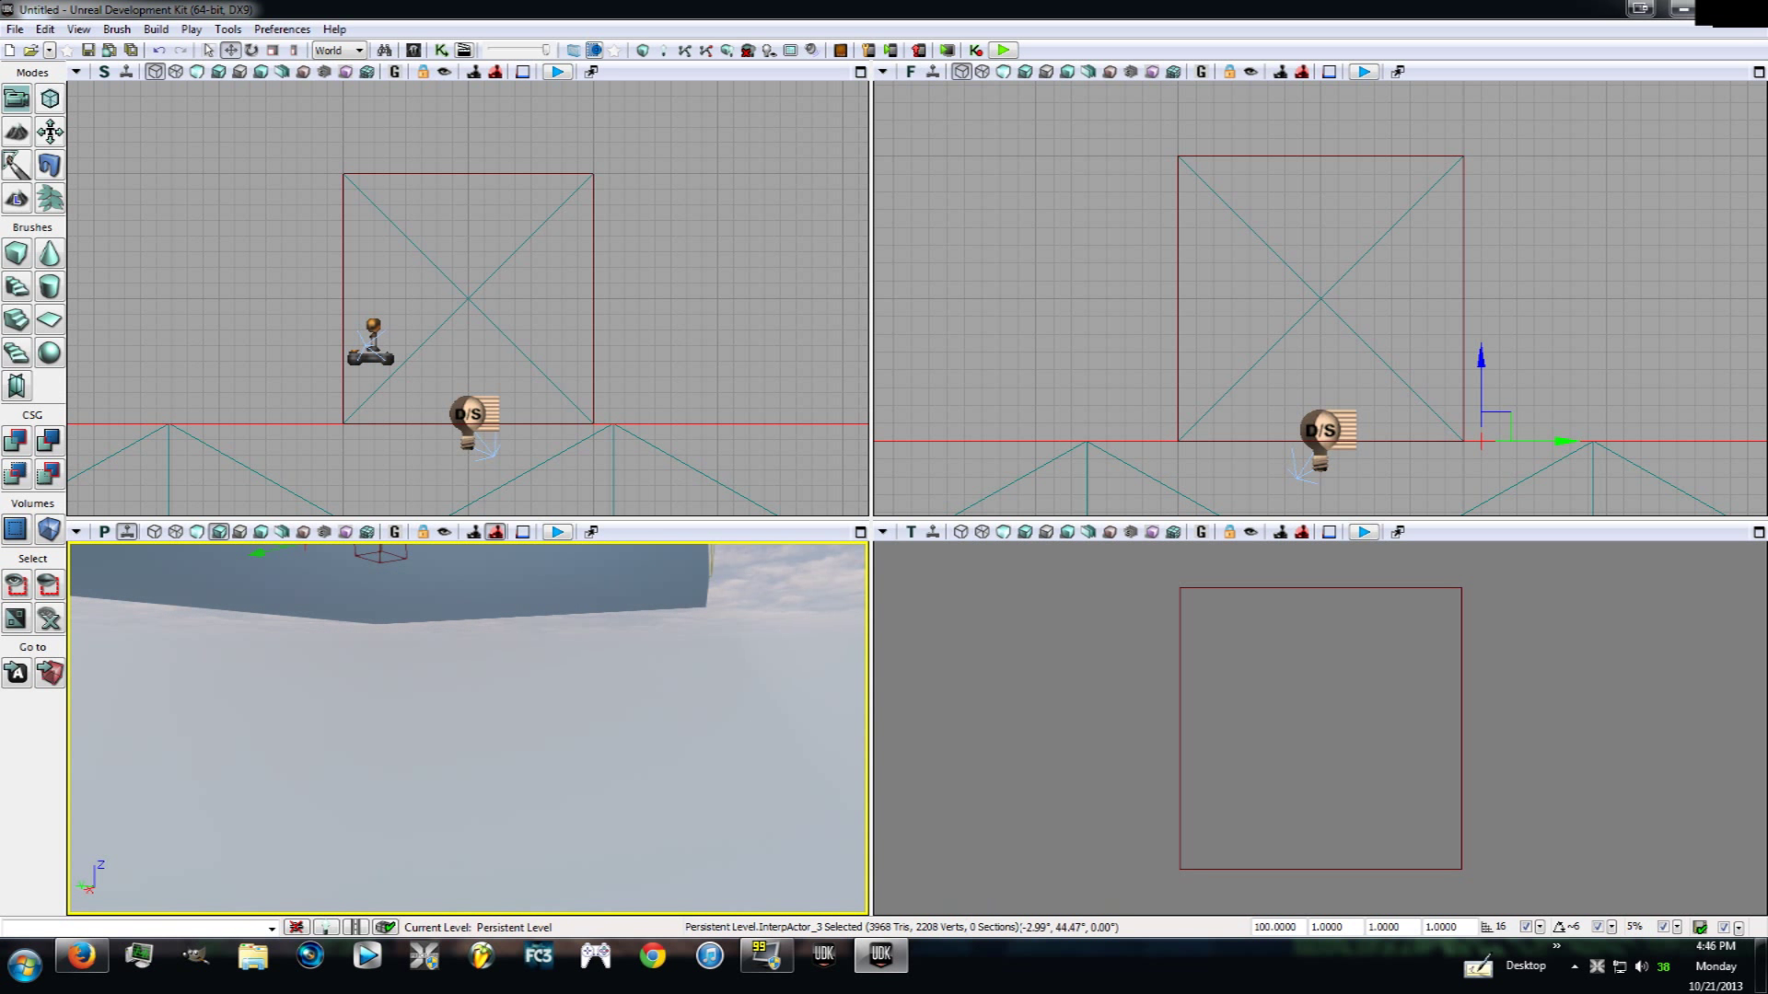
key(e)
right_drag(553, 727, 424, 746)
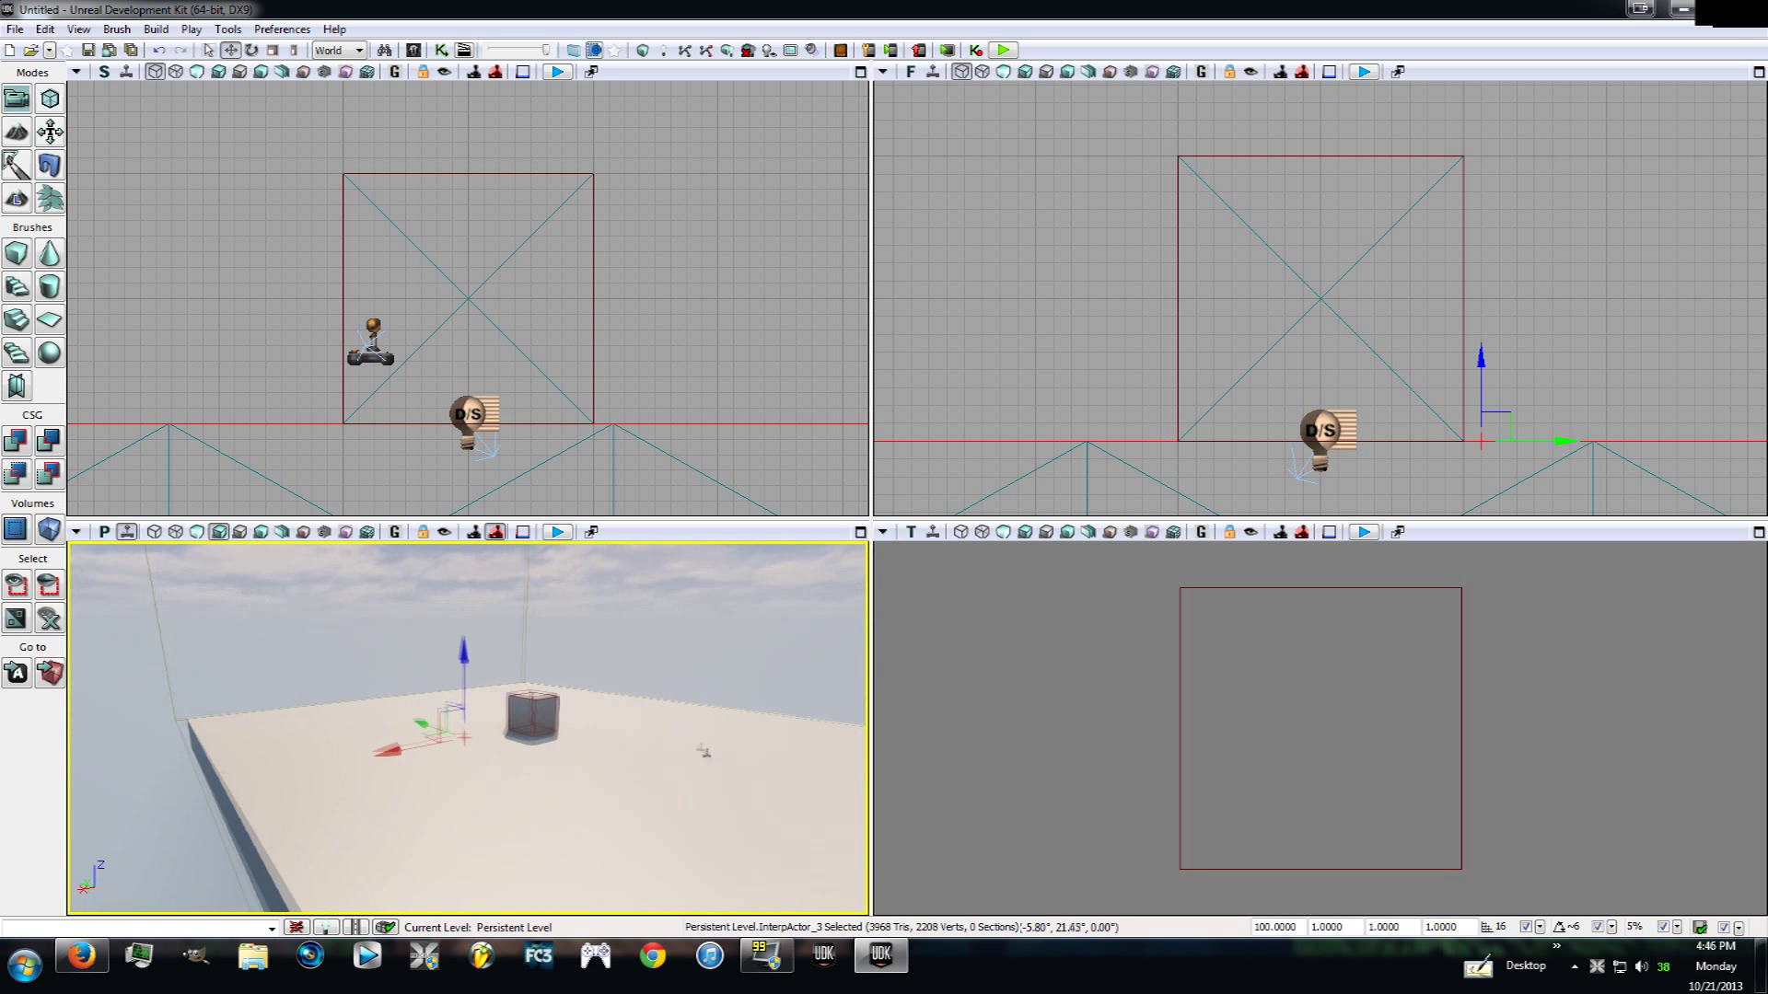
right_drag(703, 751, 677, 767)
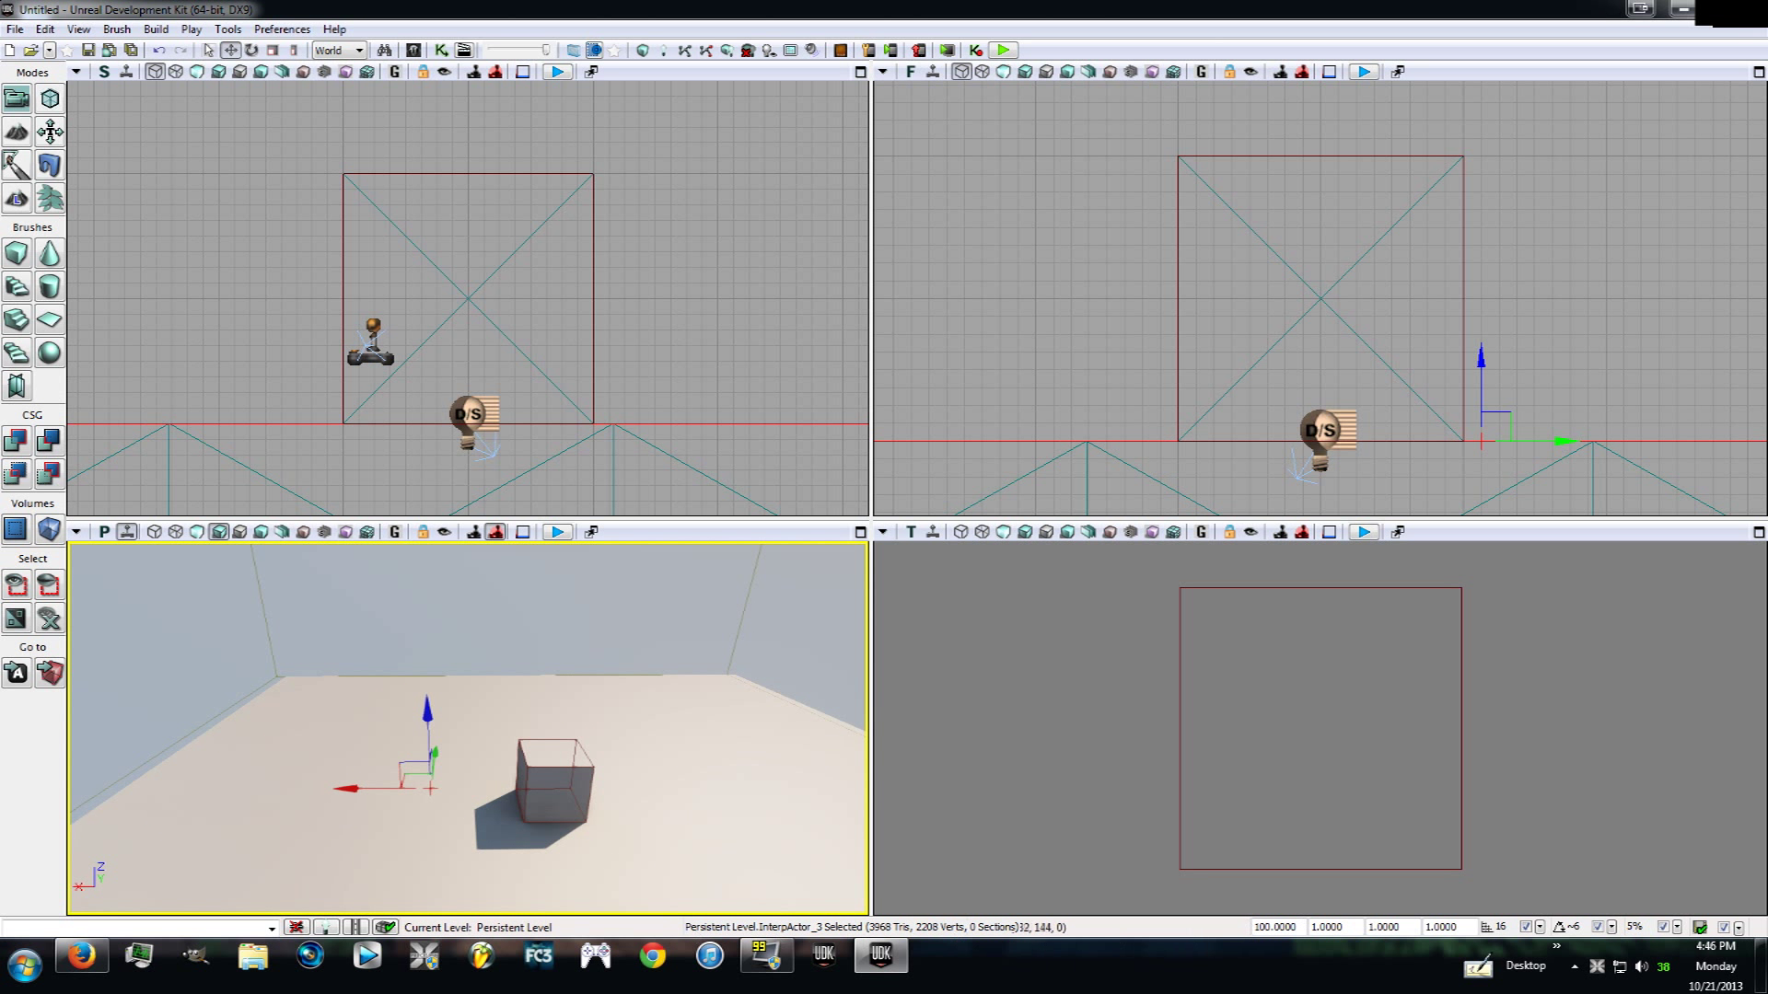
Create a new map from the Blank Map template.
click(15, 30)
click(12, 48)
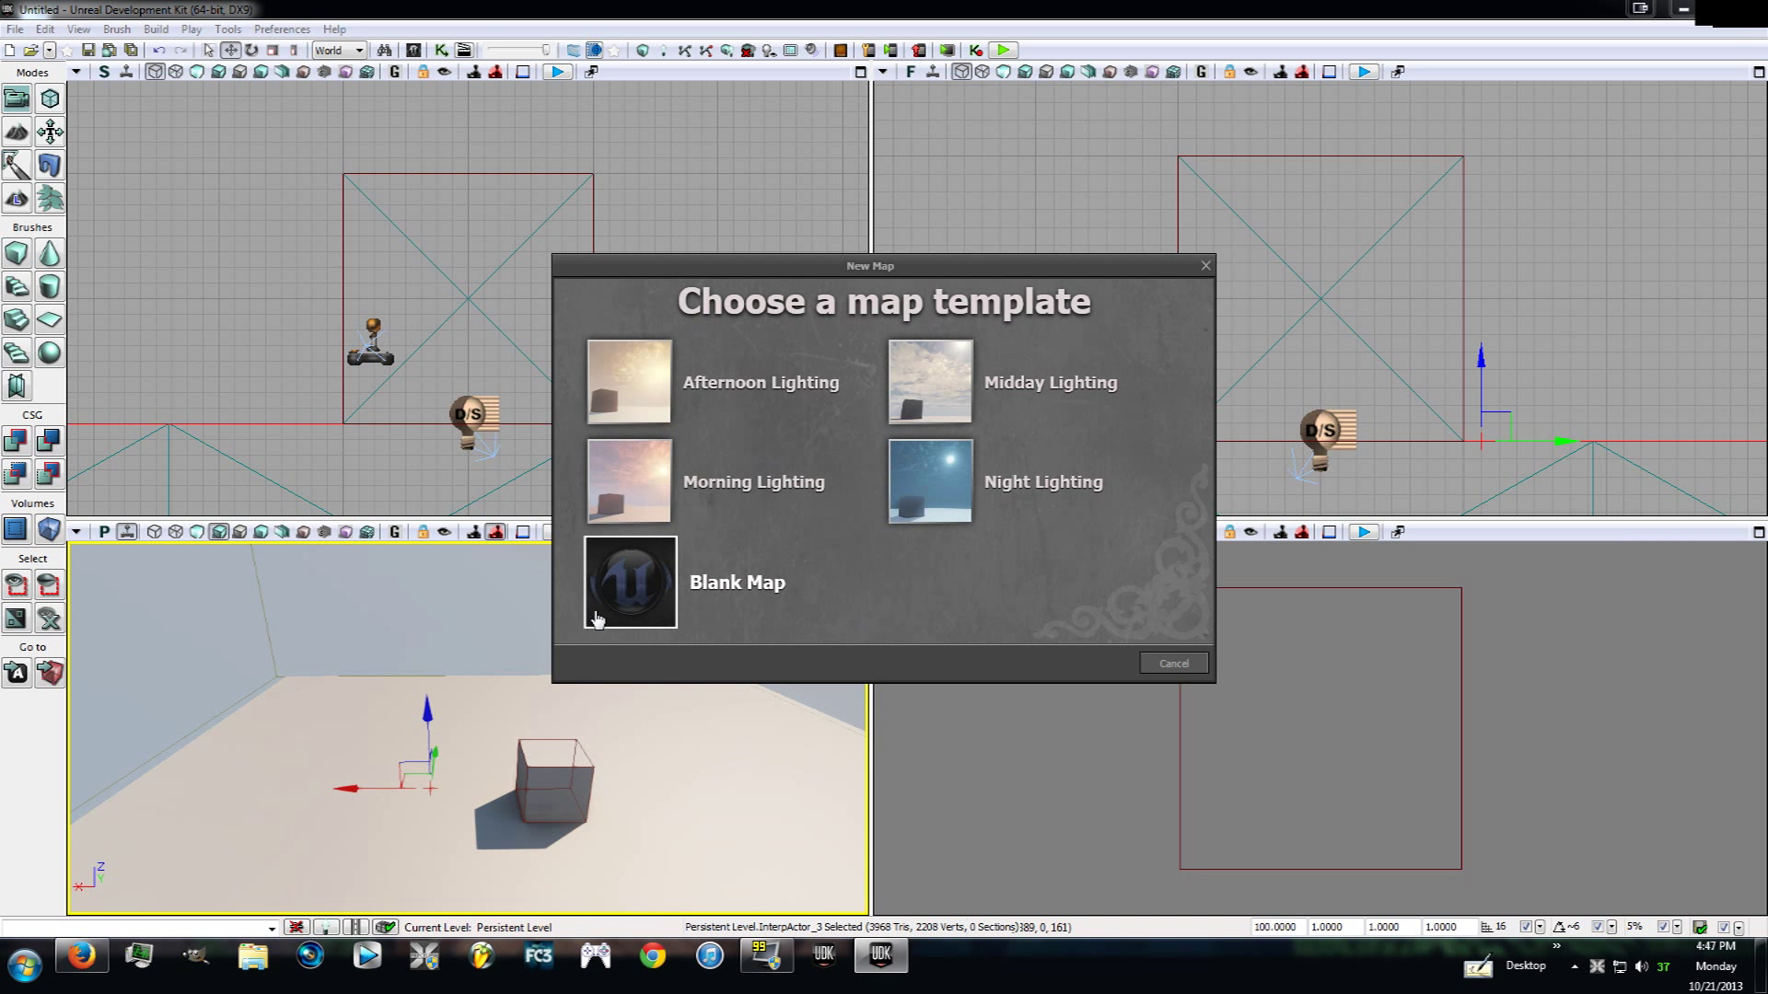
click(632, 591)
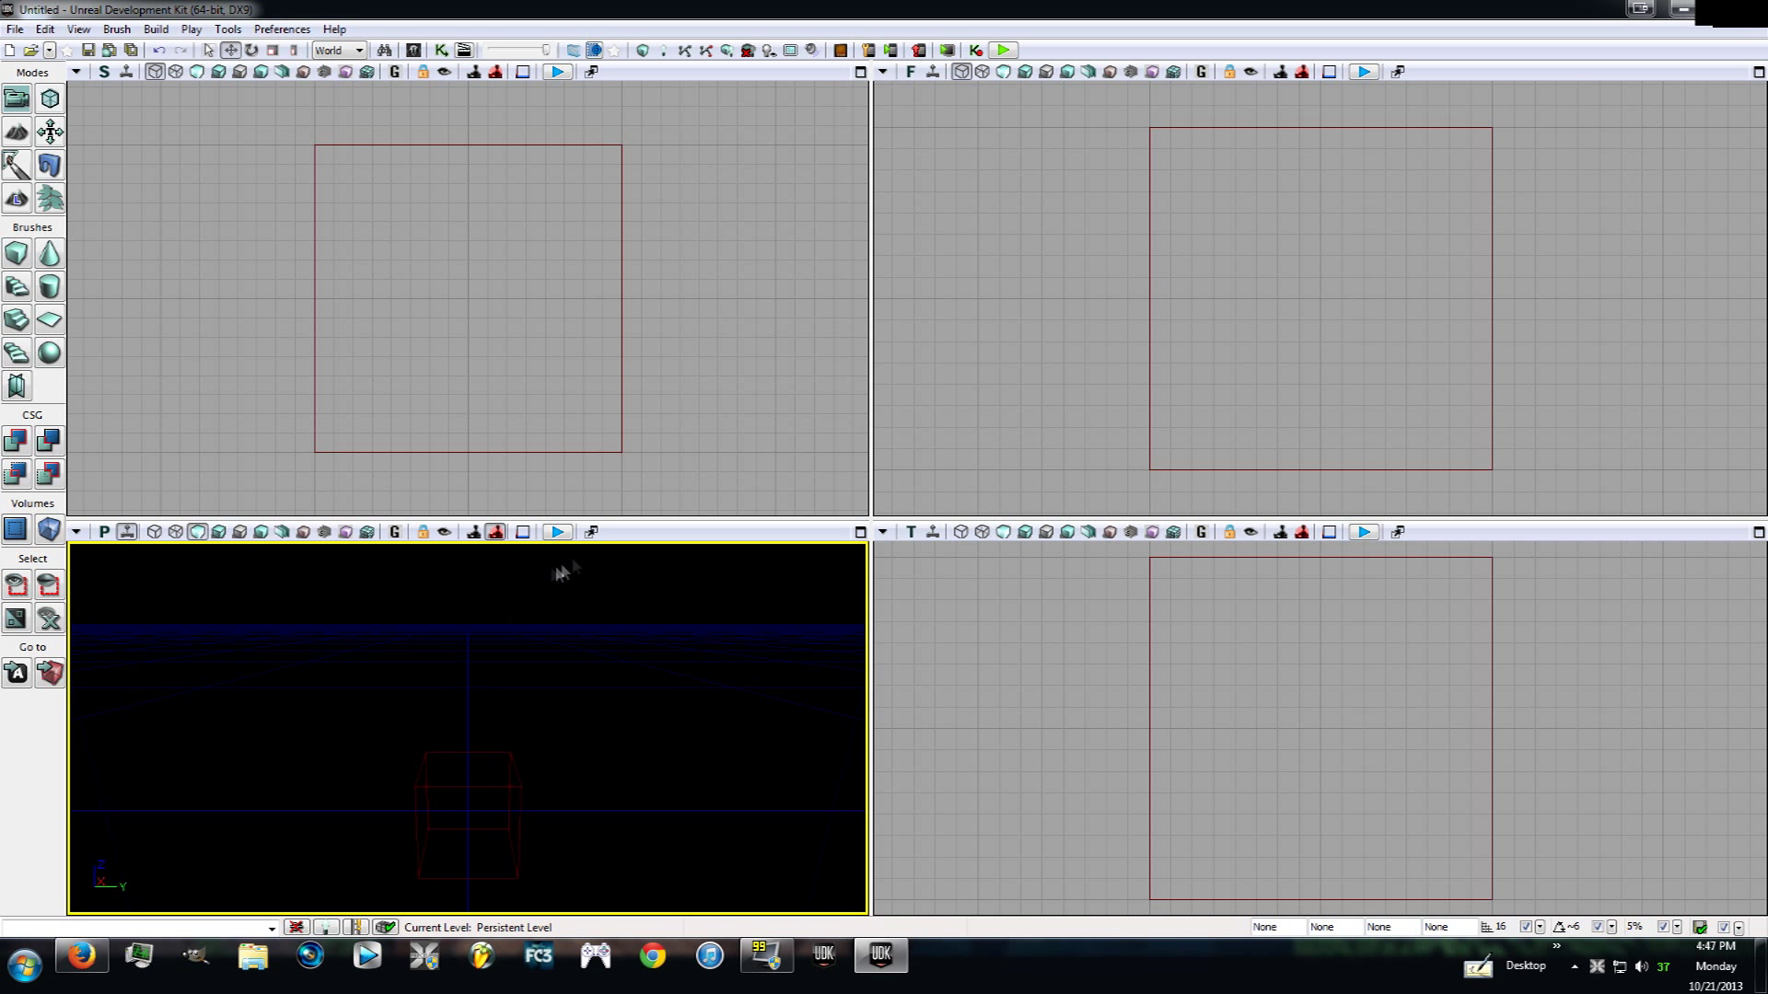
Add the cube-shaped builder brush to the blank map as solid CSG geometry.
right_drag(542, 677, 503, 632)
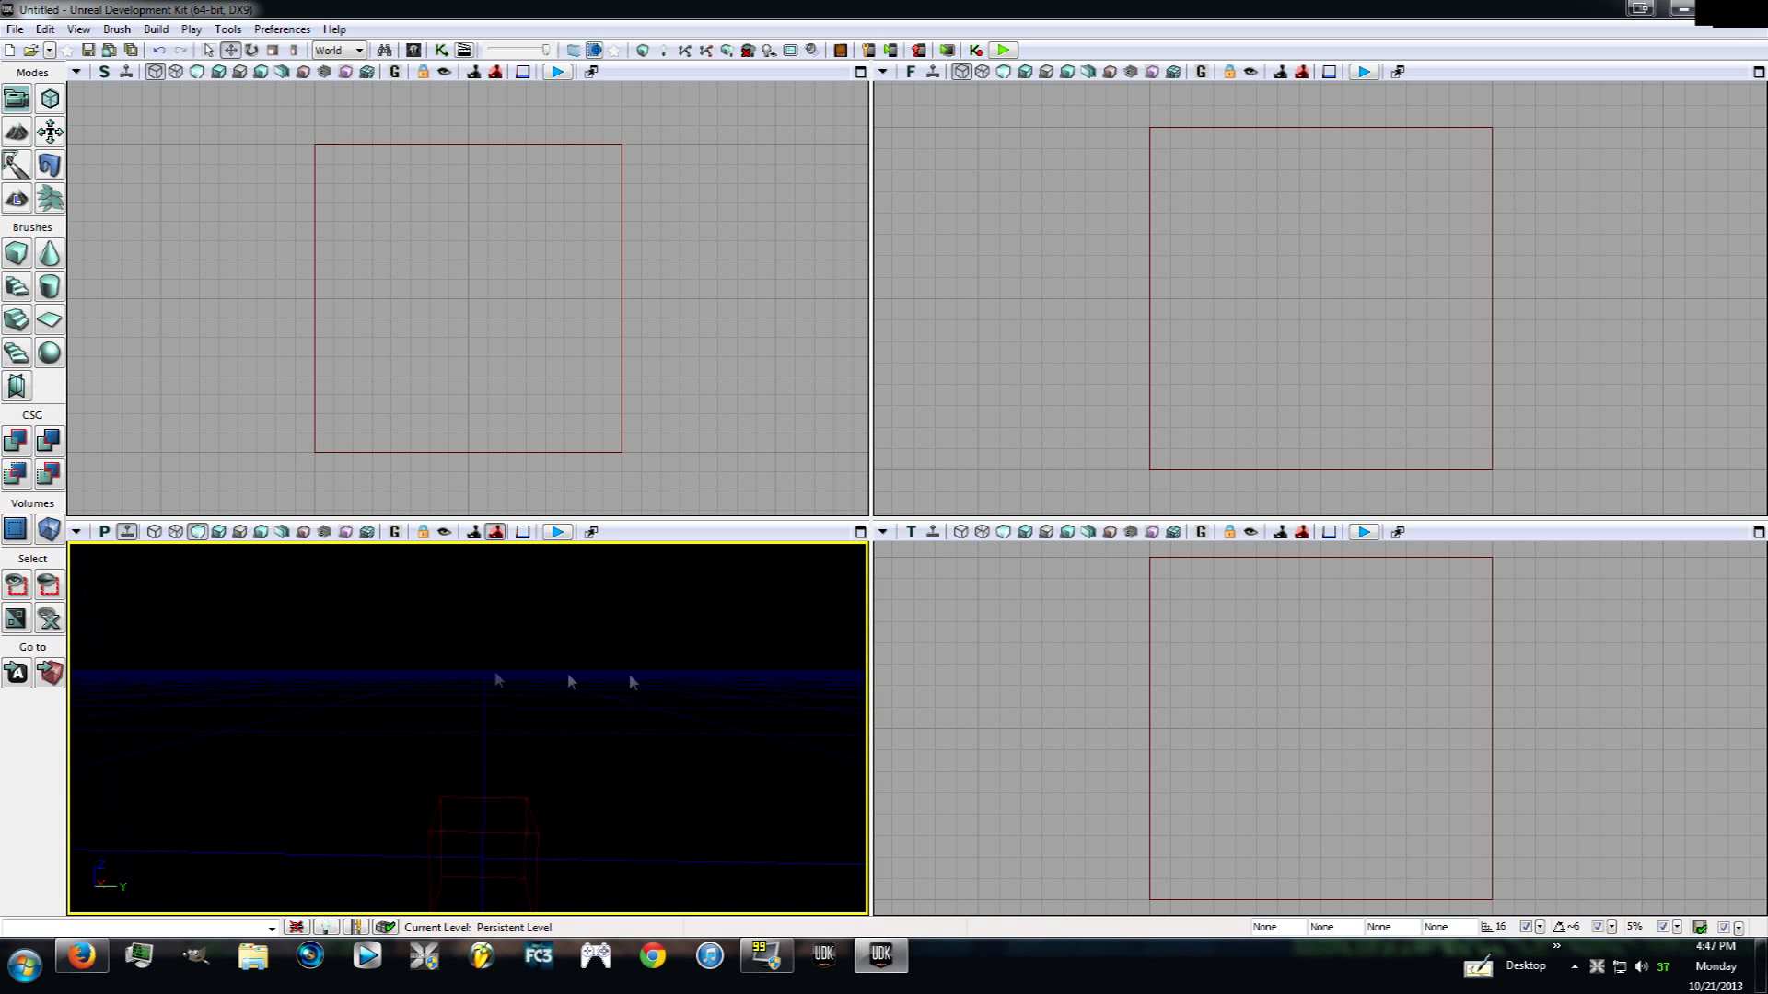
mouse_move(502, 675)
right_down()
mouse_move(248, 679)
mouse_move(143, 712)
mouse_move(502, 675)
right_up()
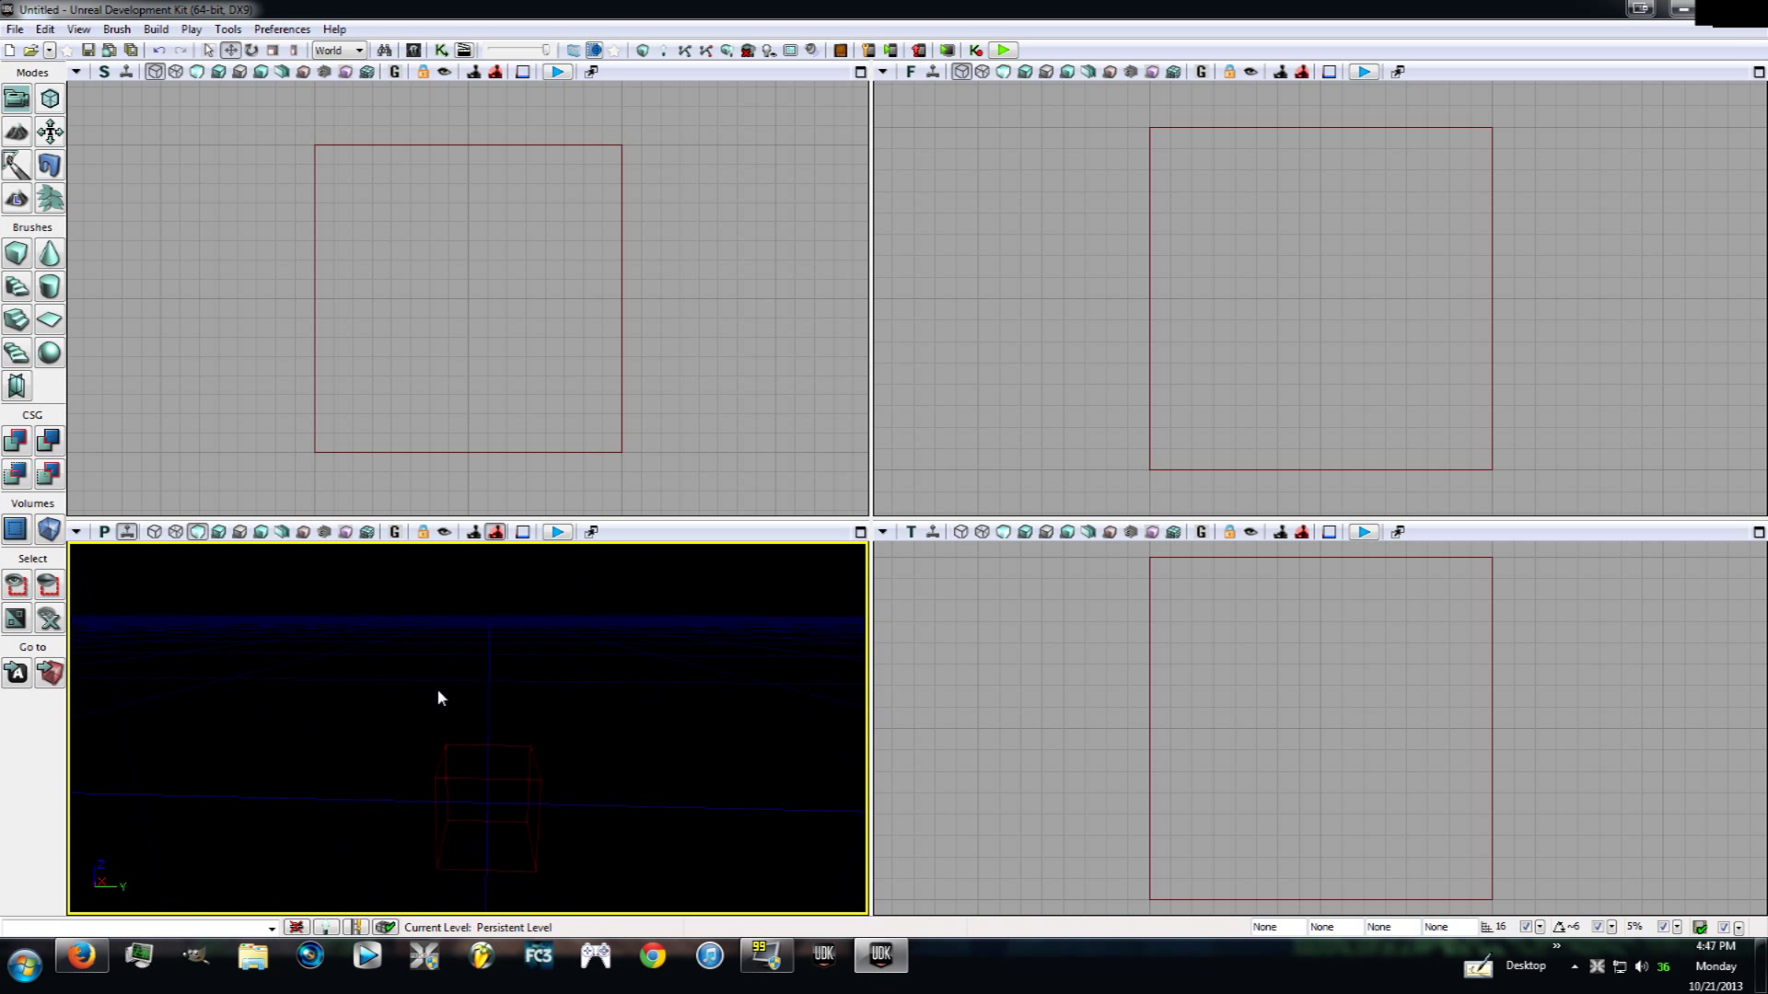
right_drag(488, 725, 434, 619)
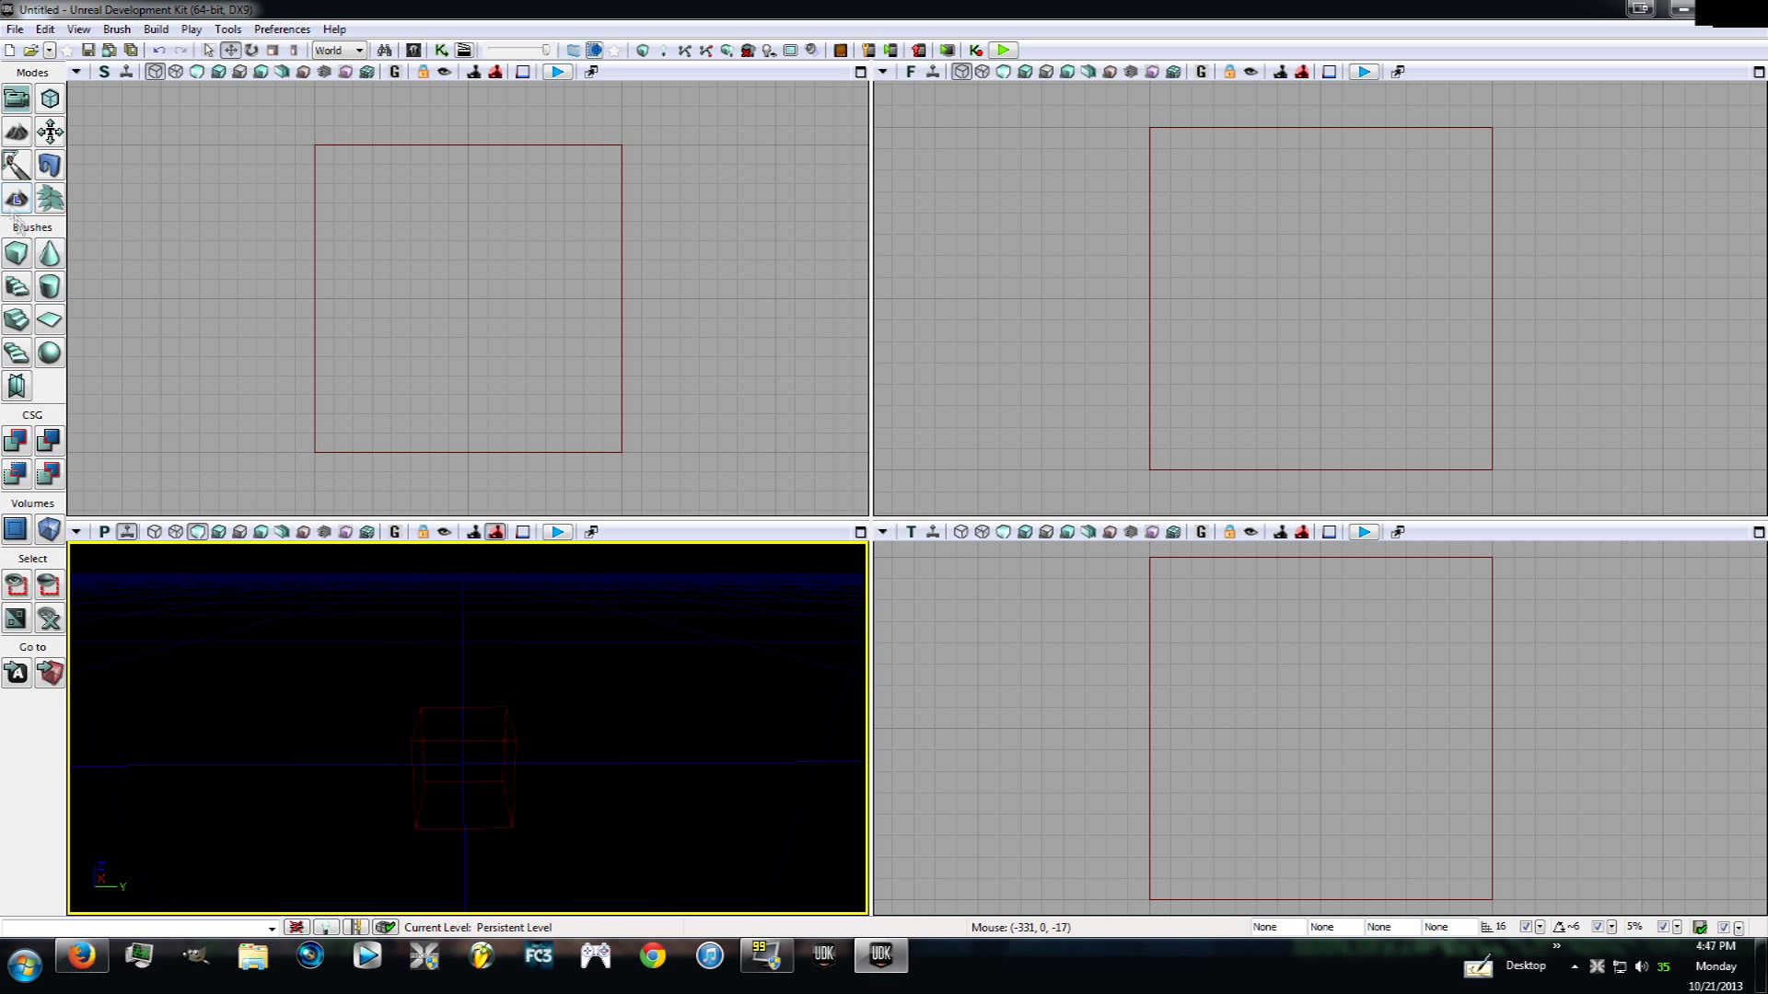
click(17, 442)
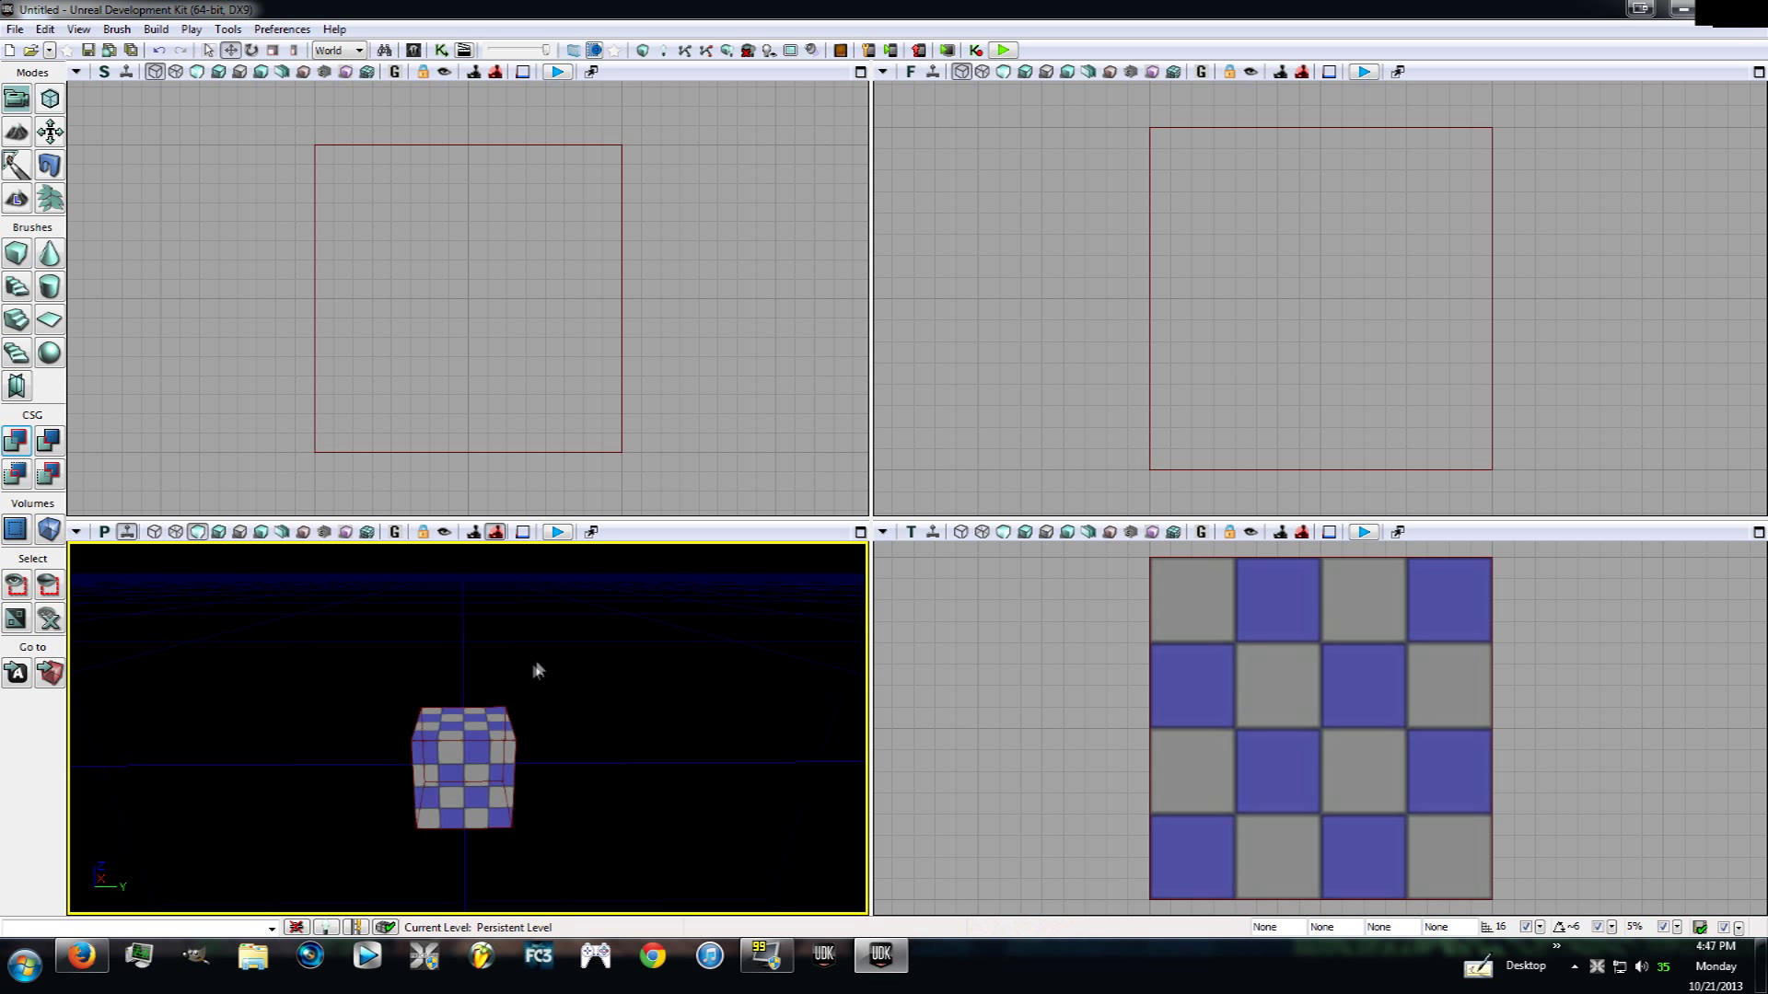
Fly the perspective camera around the checkered cube to examine its sides from near and far.
right_drag(534, 664, 484, 660)
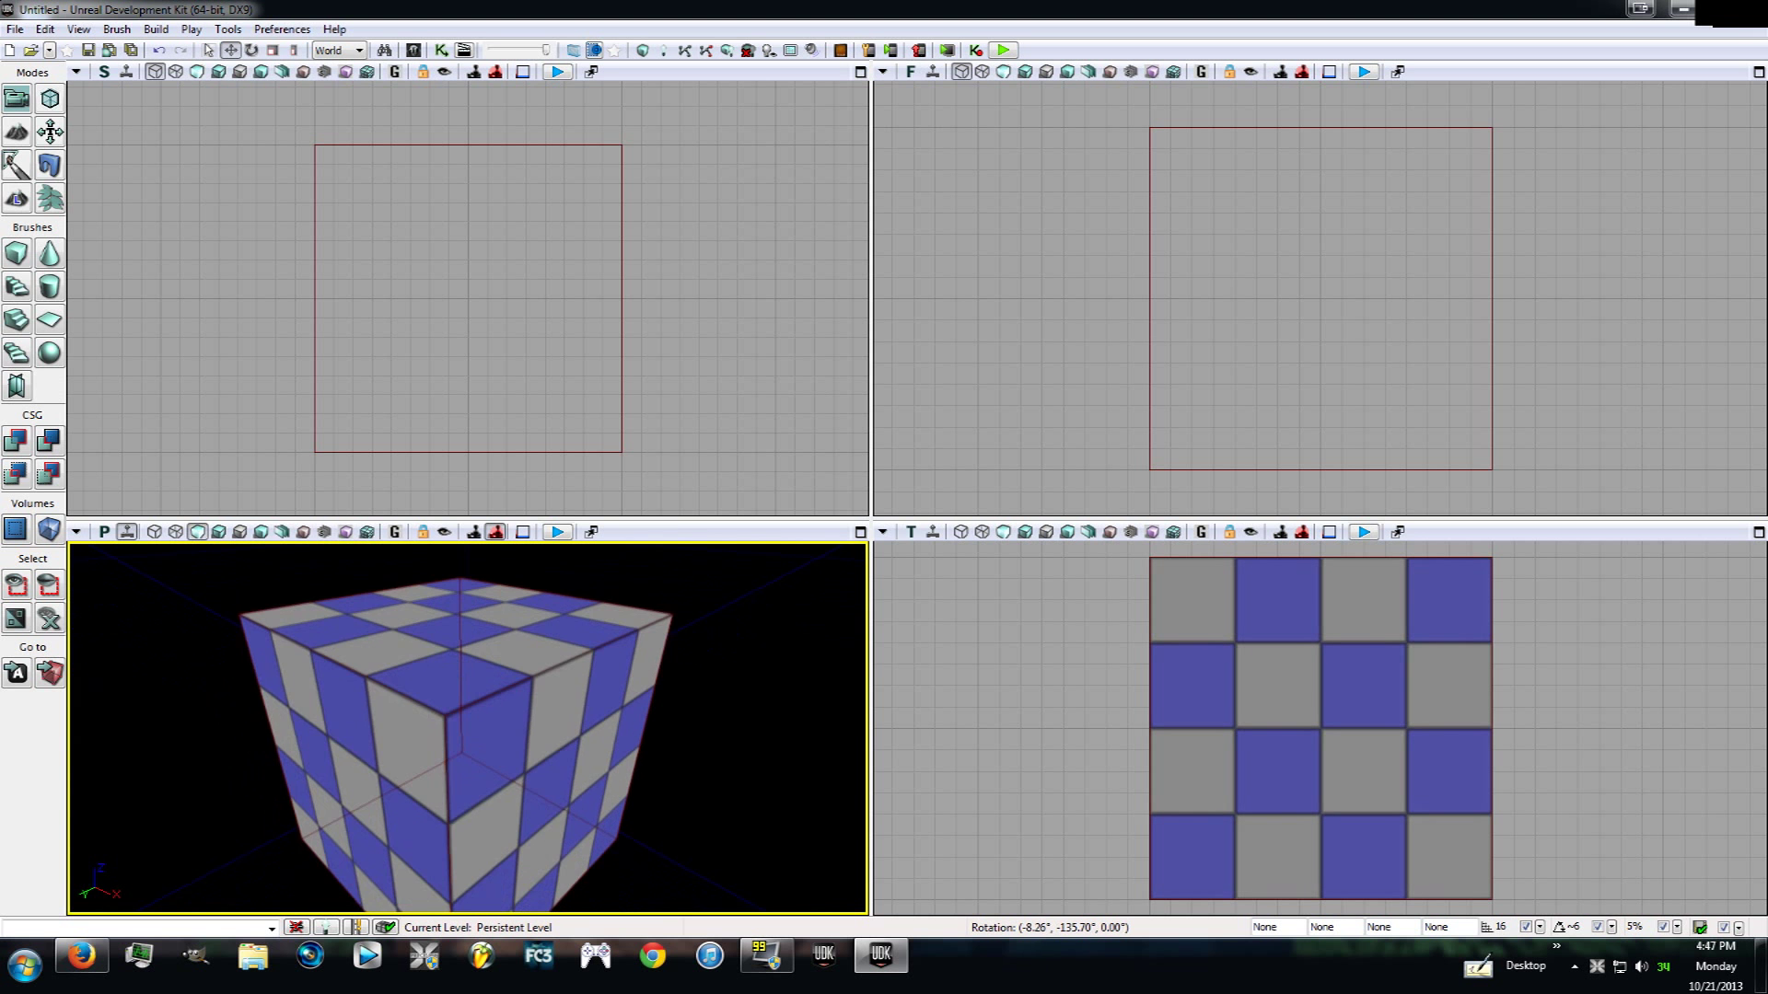
key(s)
key(w)
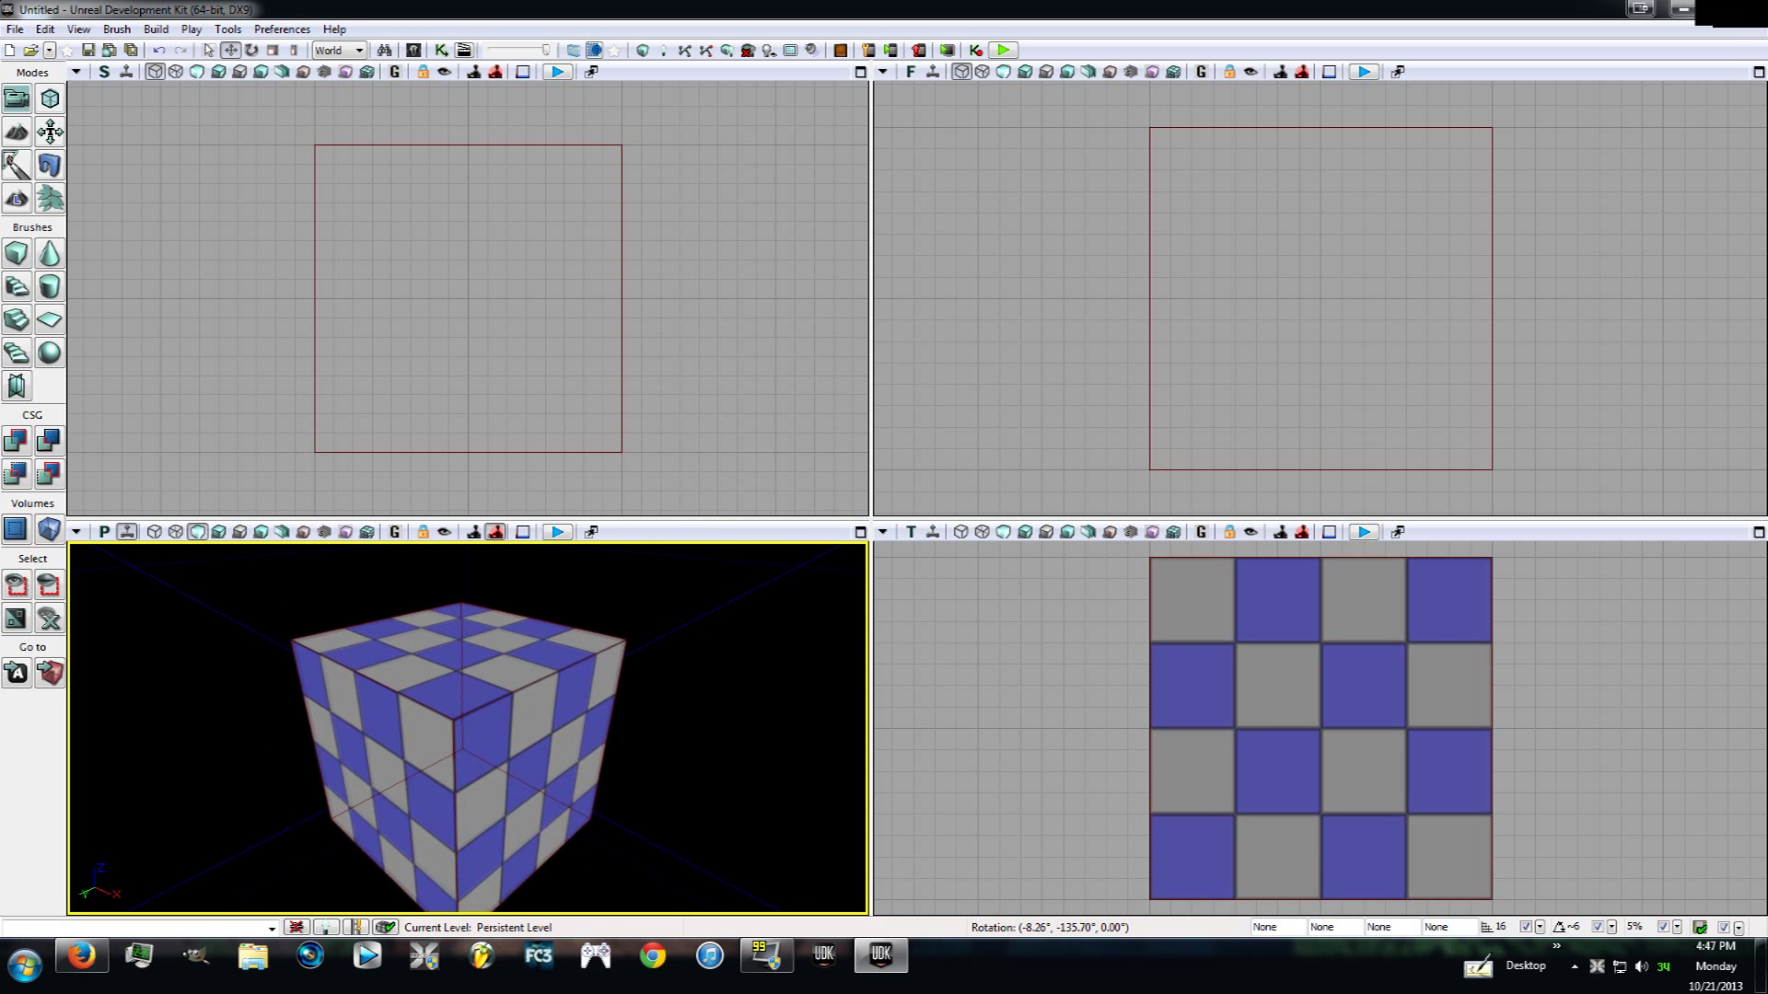
key(s)
key(w)
key(s)
right_drag(468, 728, 641, 552)
key(w)
key(s)
key(a)
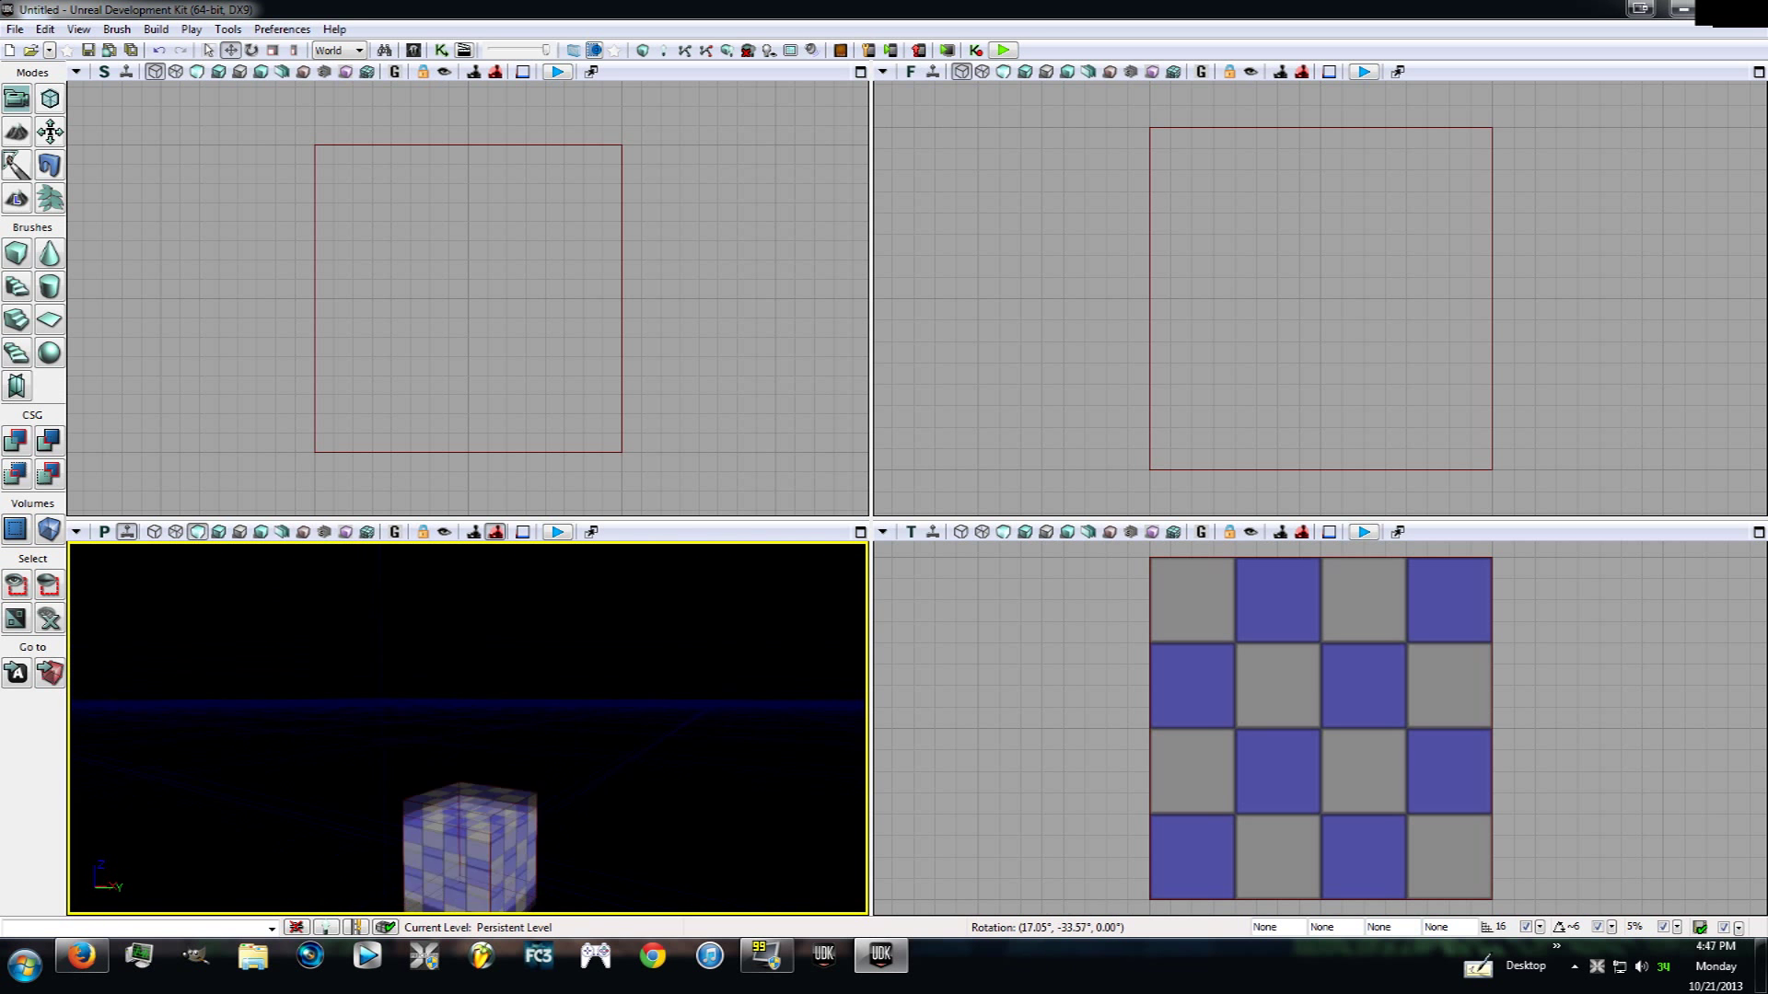
Examine the checkered cube again by flying the perspective camera over its top and along its other sides.
key(q)
key(e)
key(d)
drag(468, 727, 212, 742)
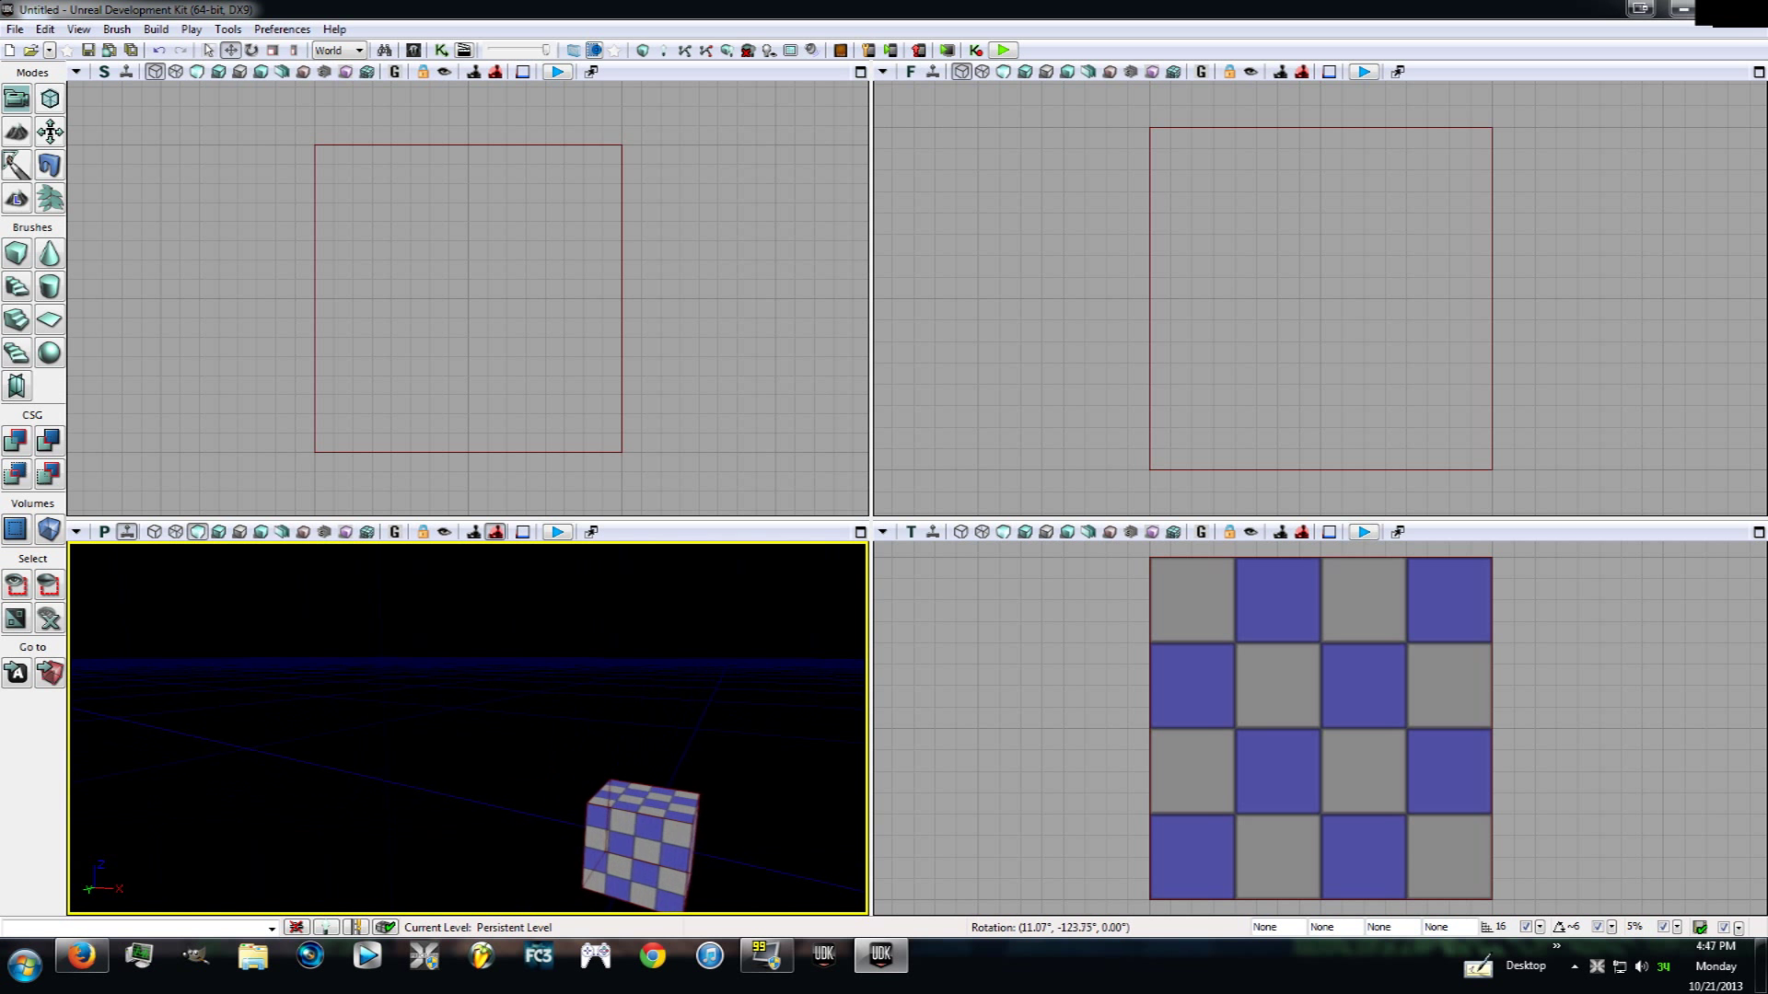
key(a)
right_drag(468, 728, 808, 771)
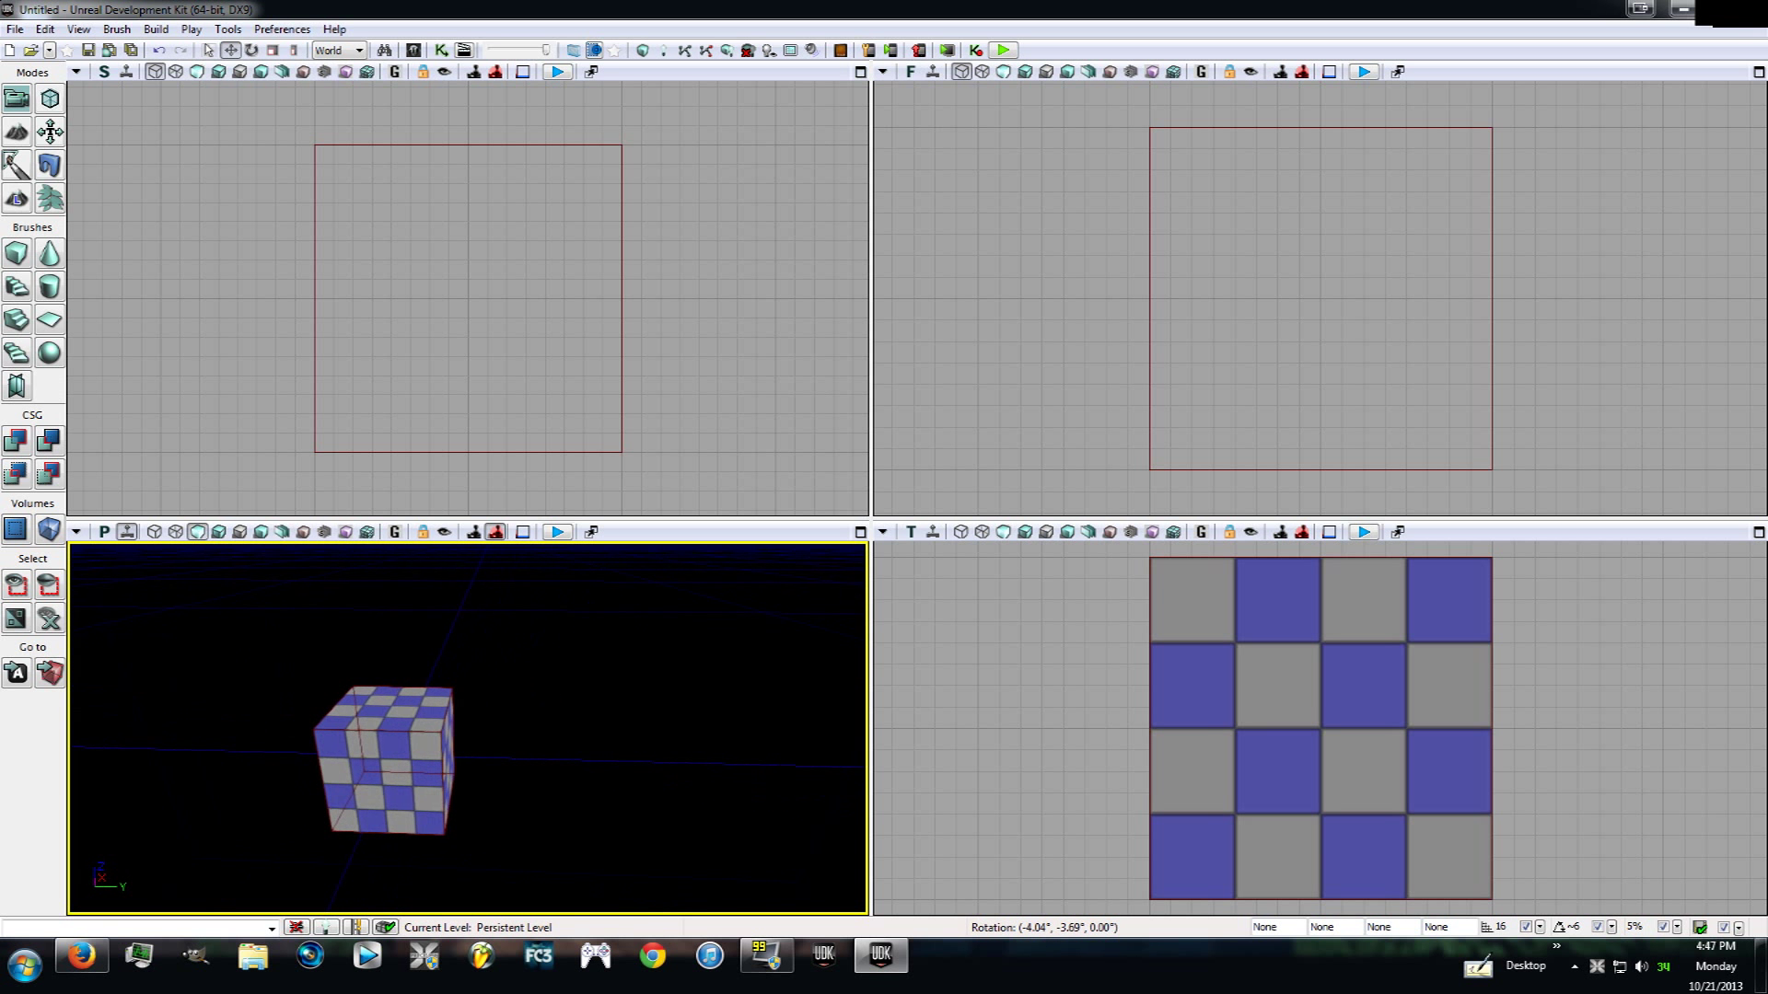
right_drag(468, 728, 416, 719)
key(w)
key(d)
key(d)
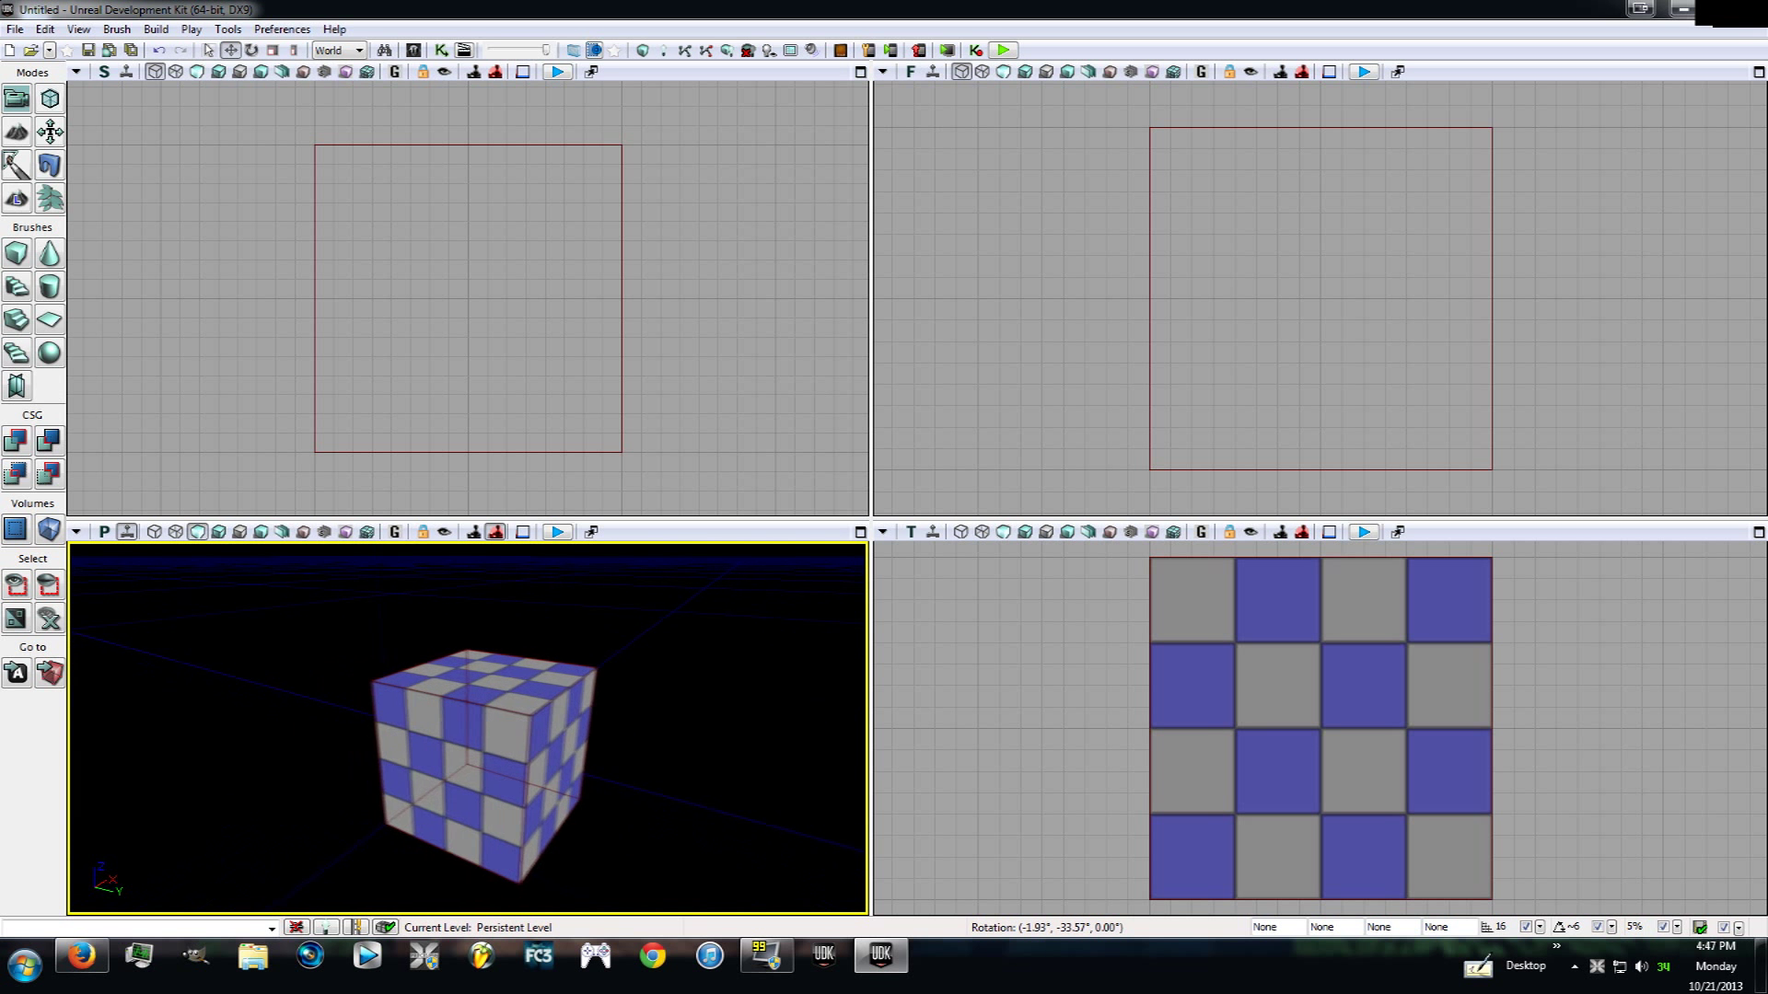
drag(589, 663, 488, 654)
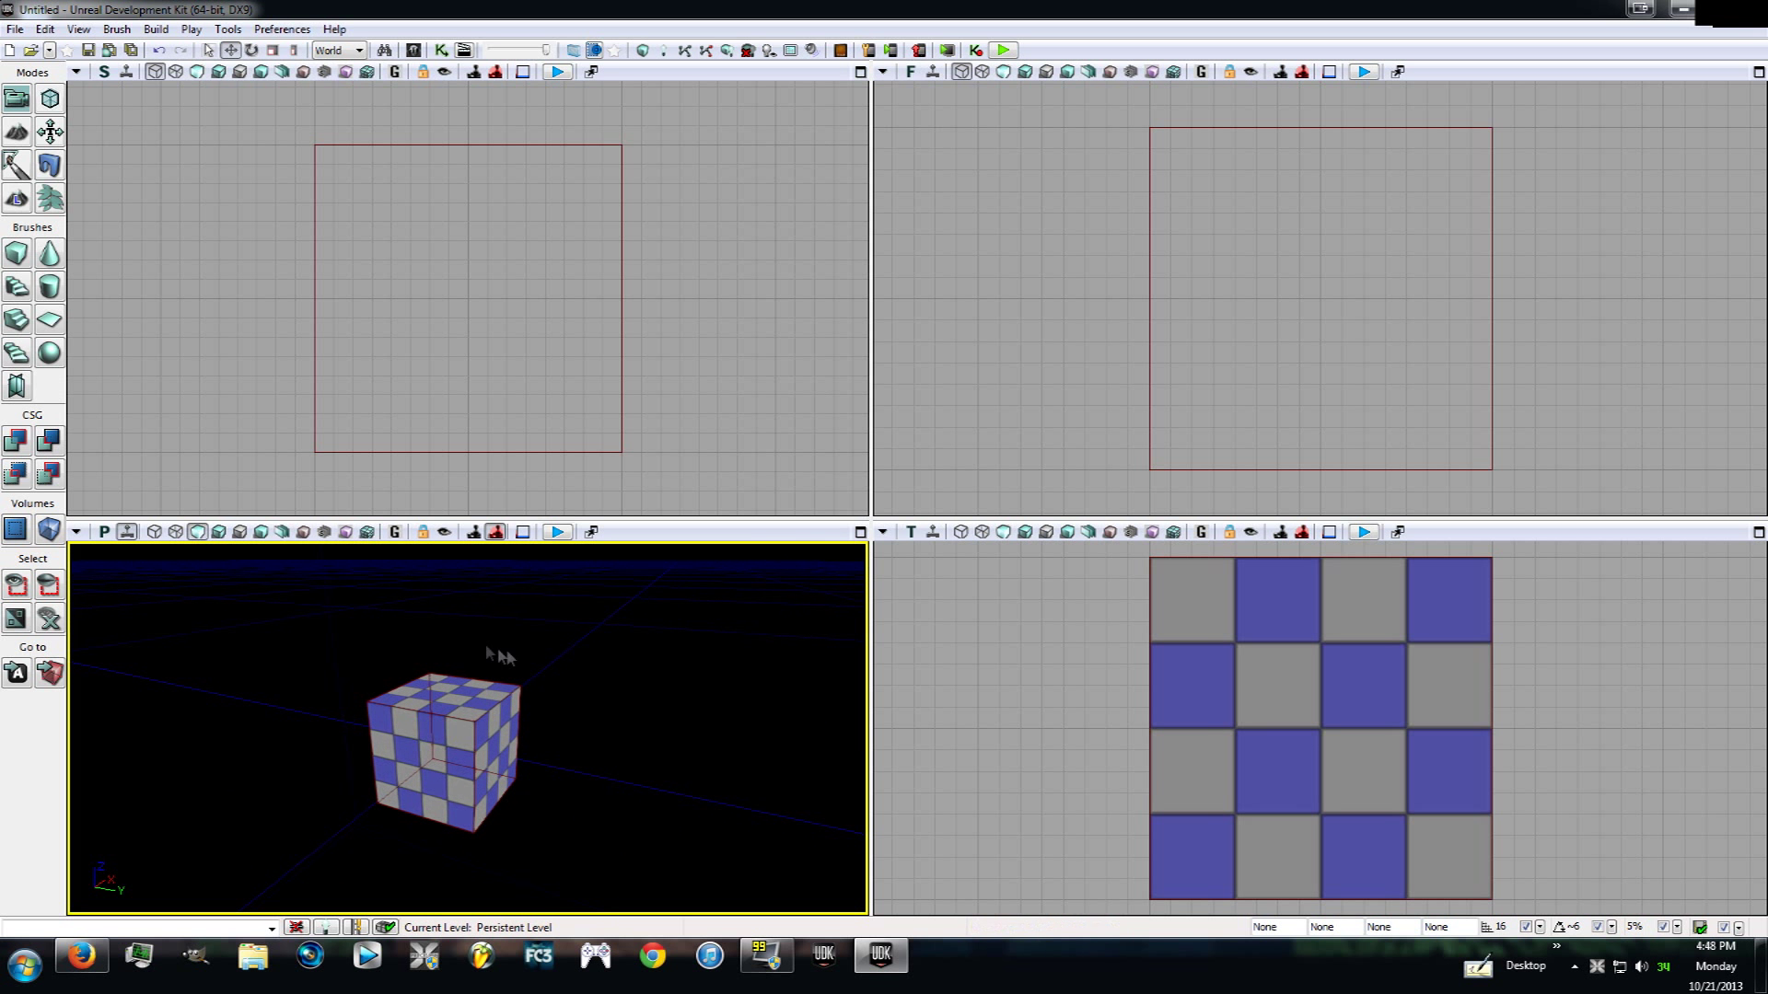
Subtract the cube from the level and resize the cube builder brush to 1000 in X and 1000 in Y.
click(42, 447)
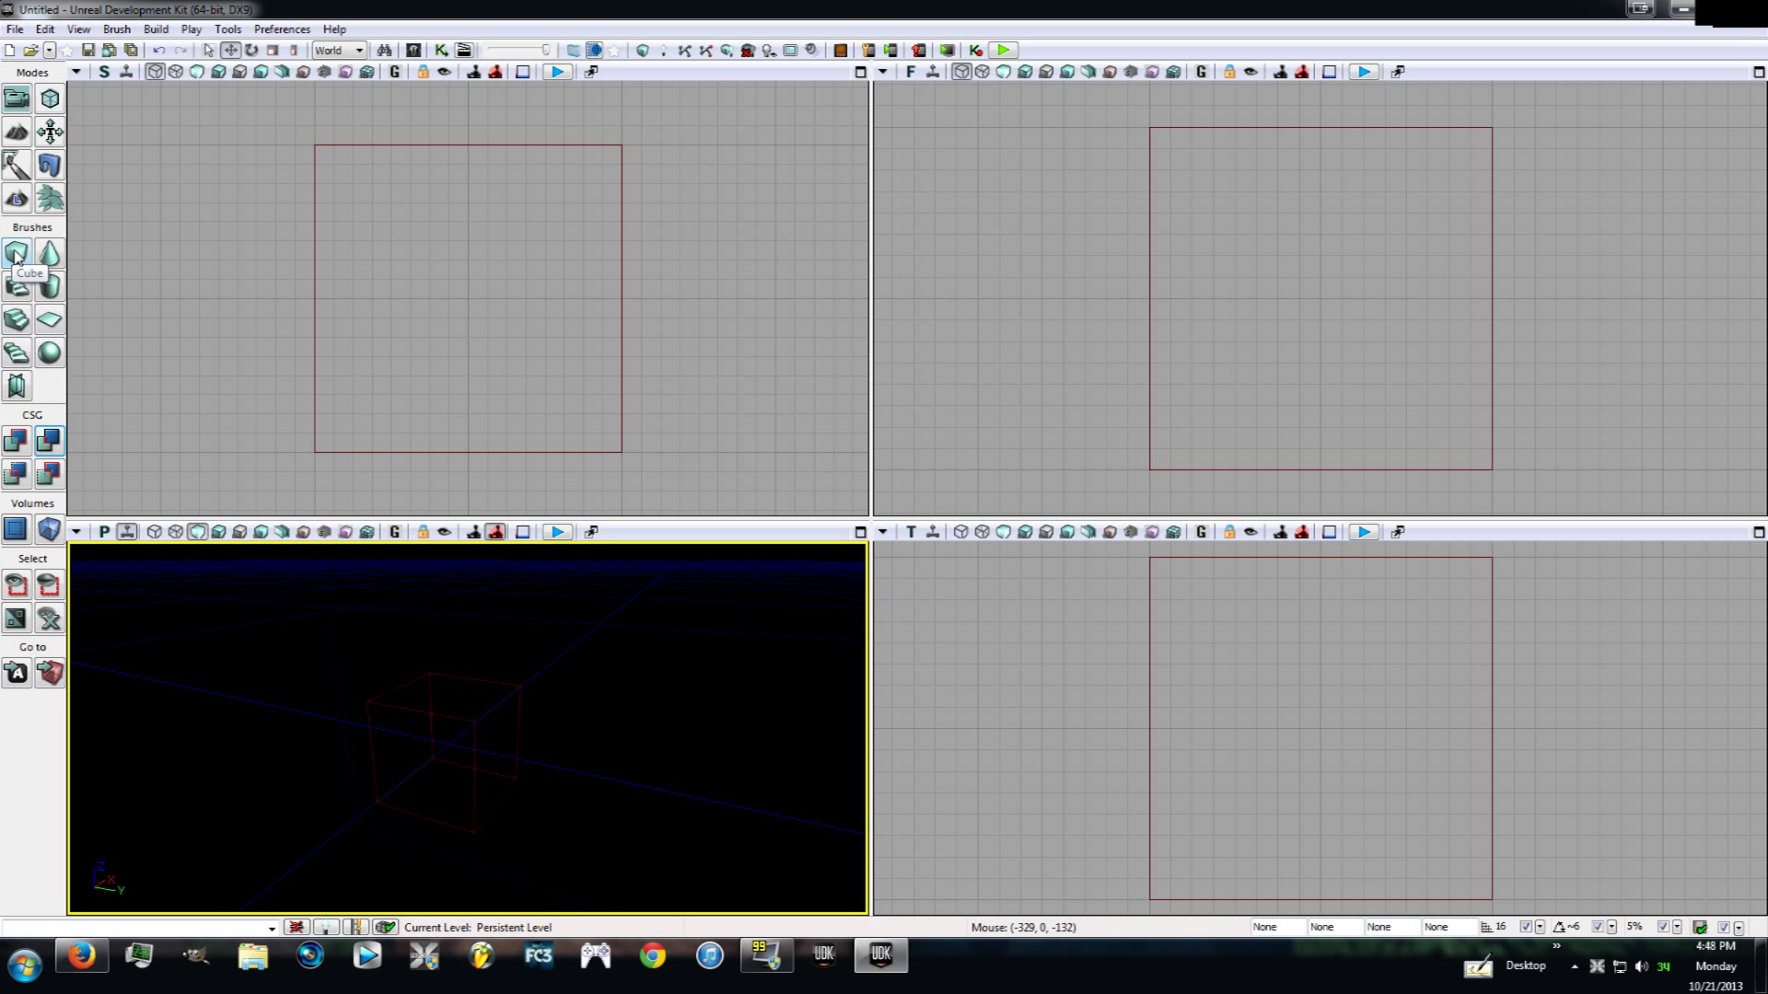
right_click(16, 258)
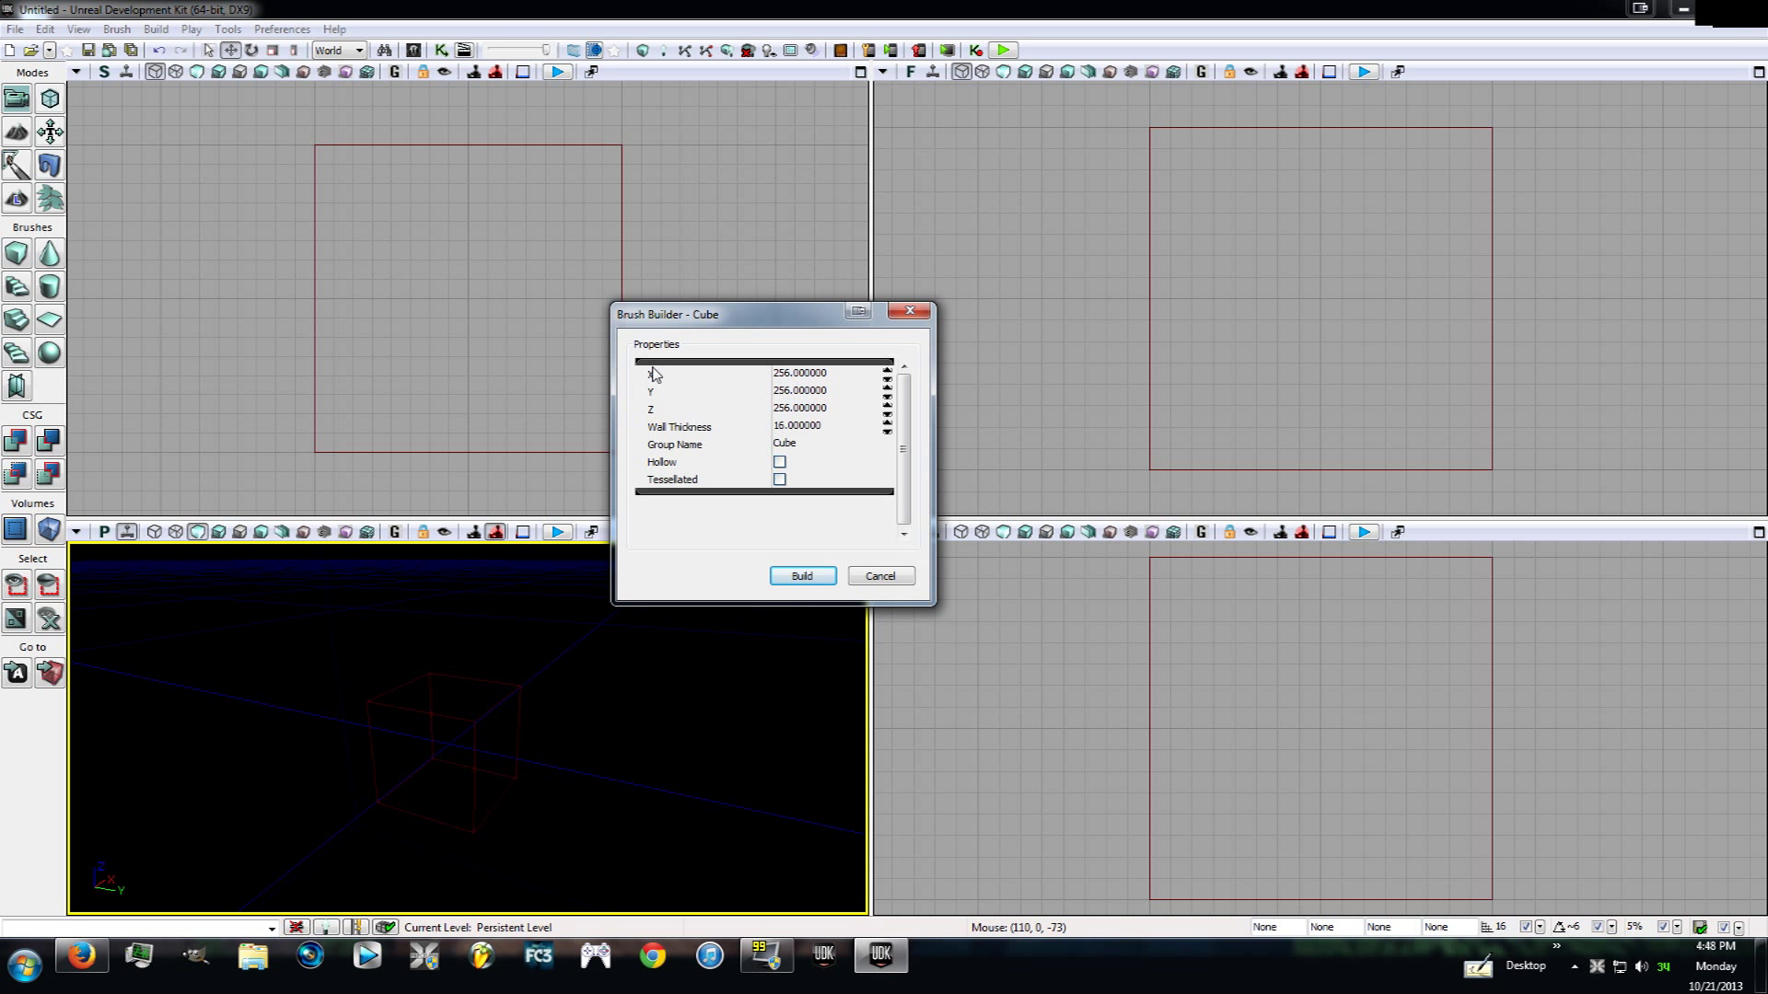
click(802, 378)
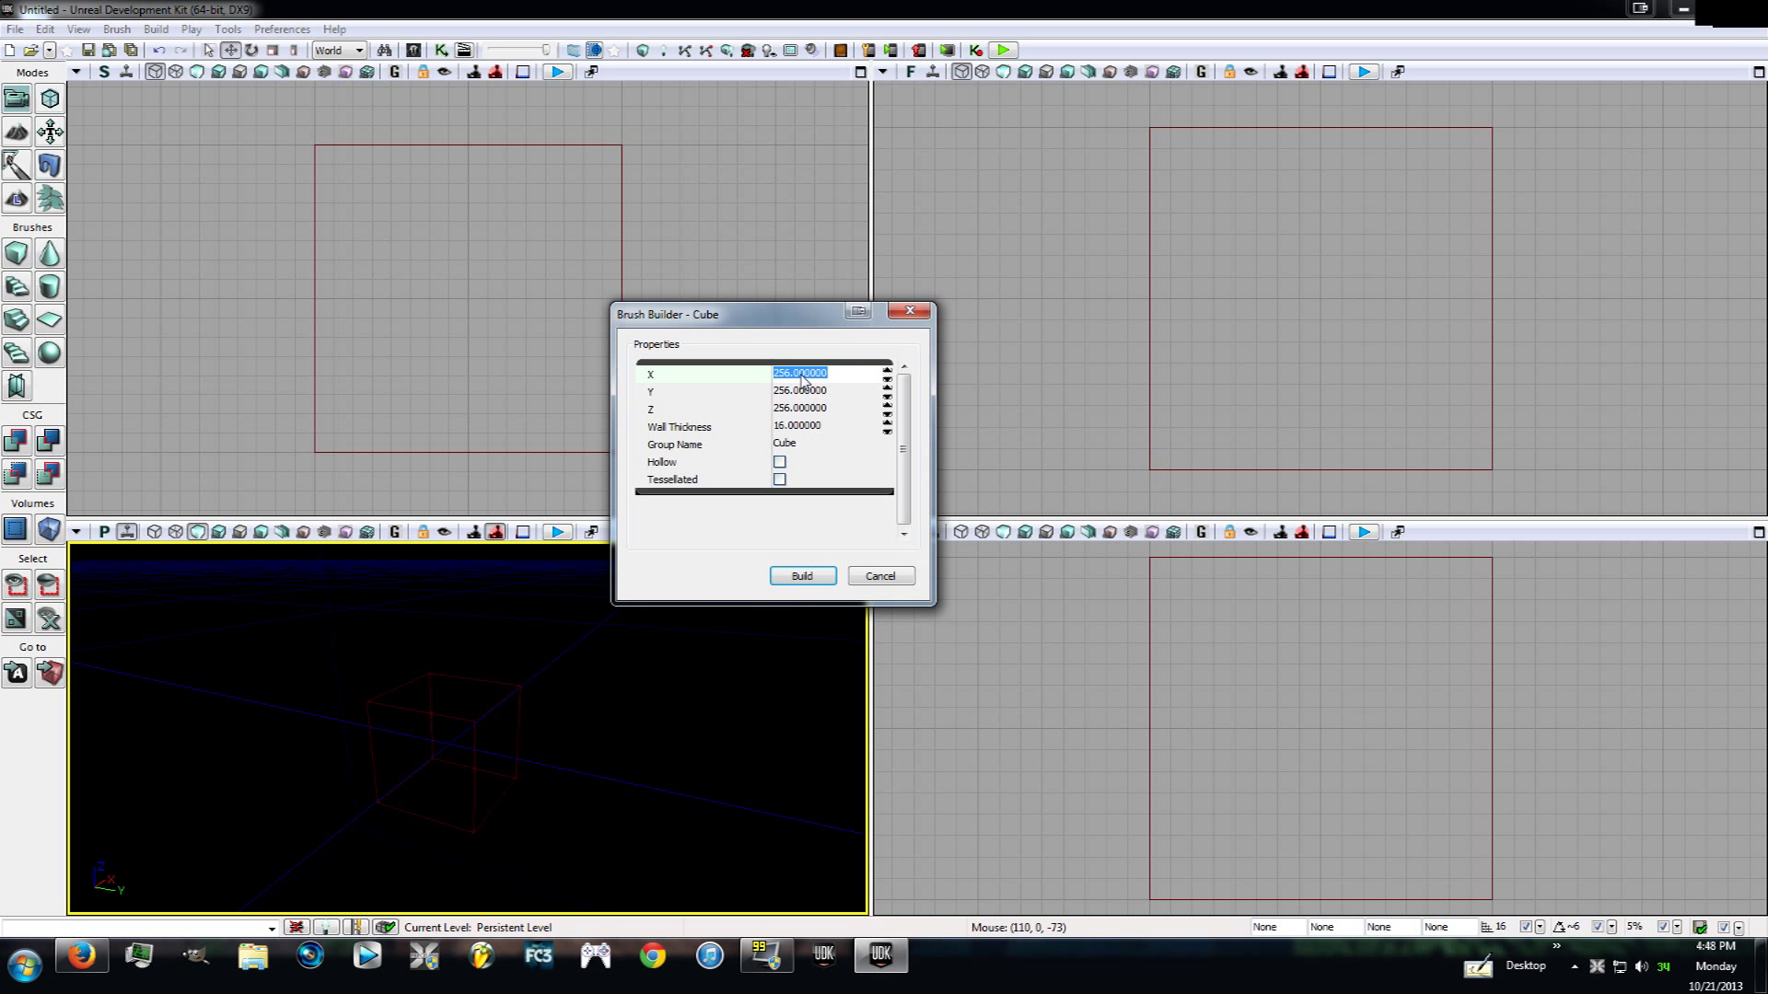
text(10)
key(Tab)
text(1)
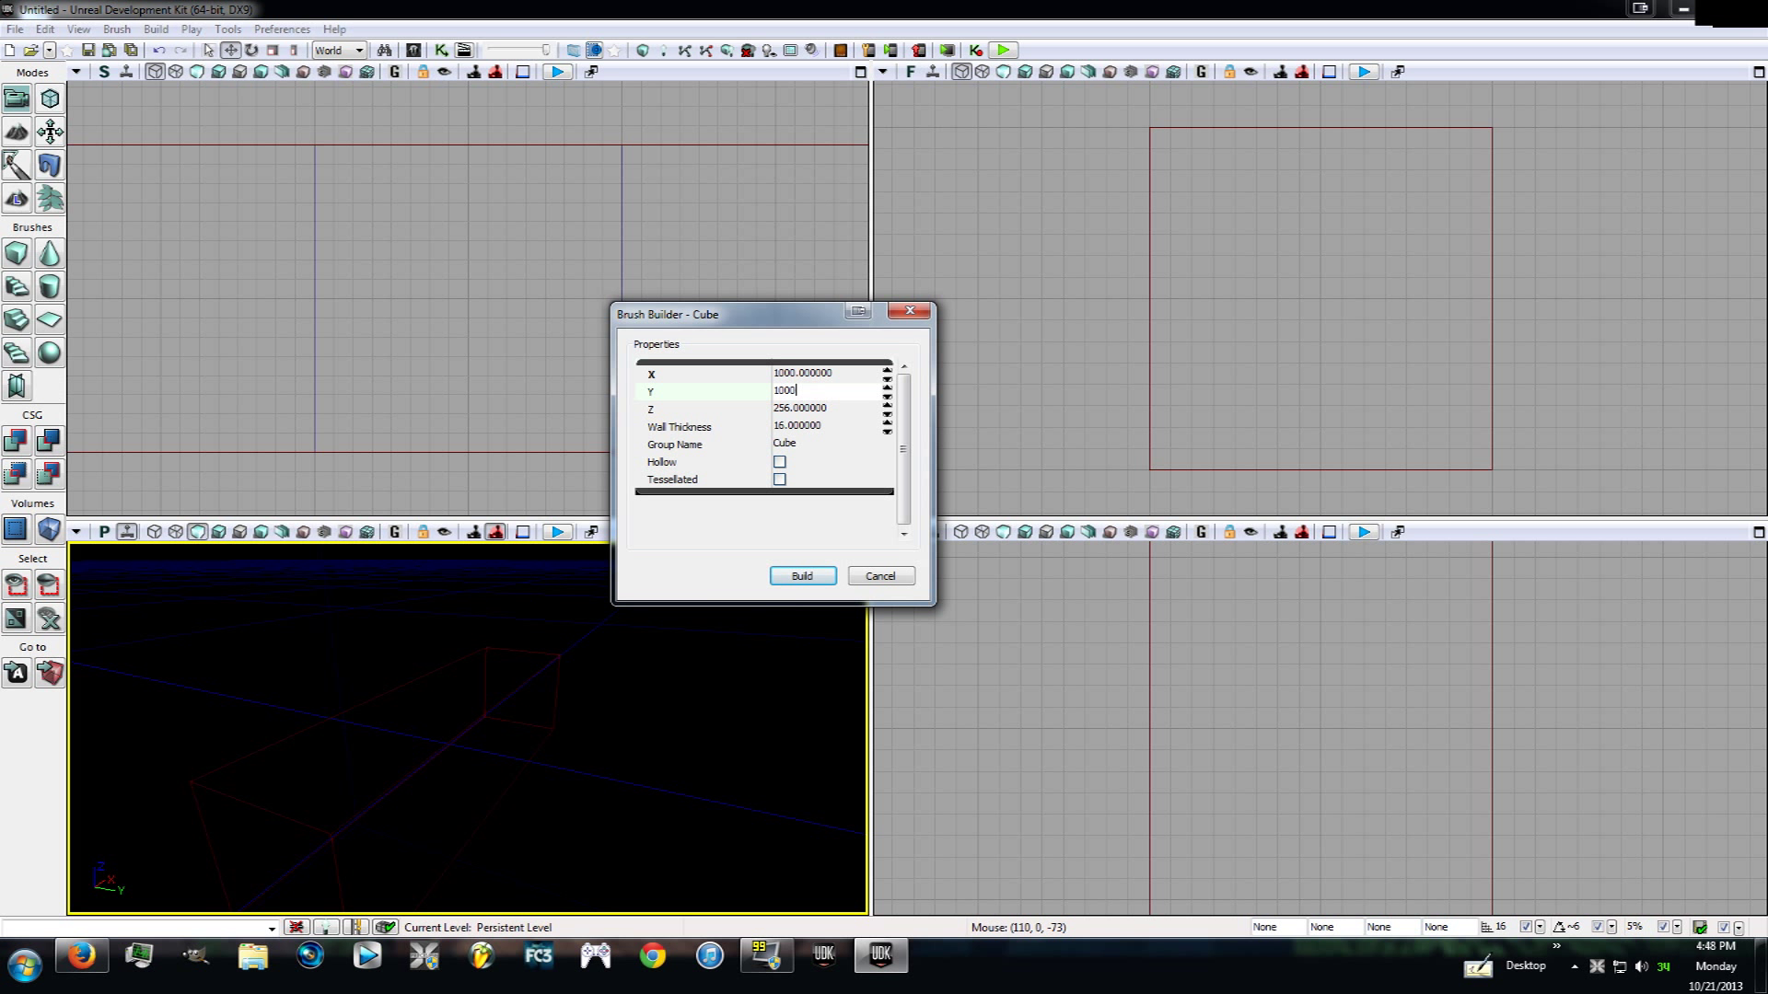
key(Tab)
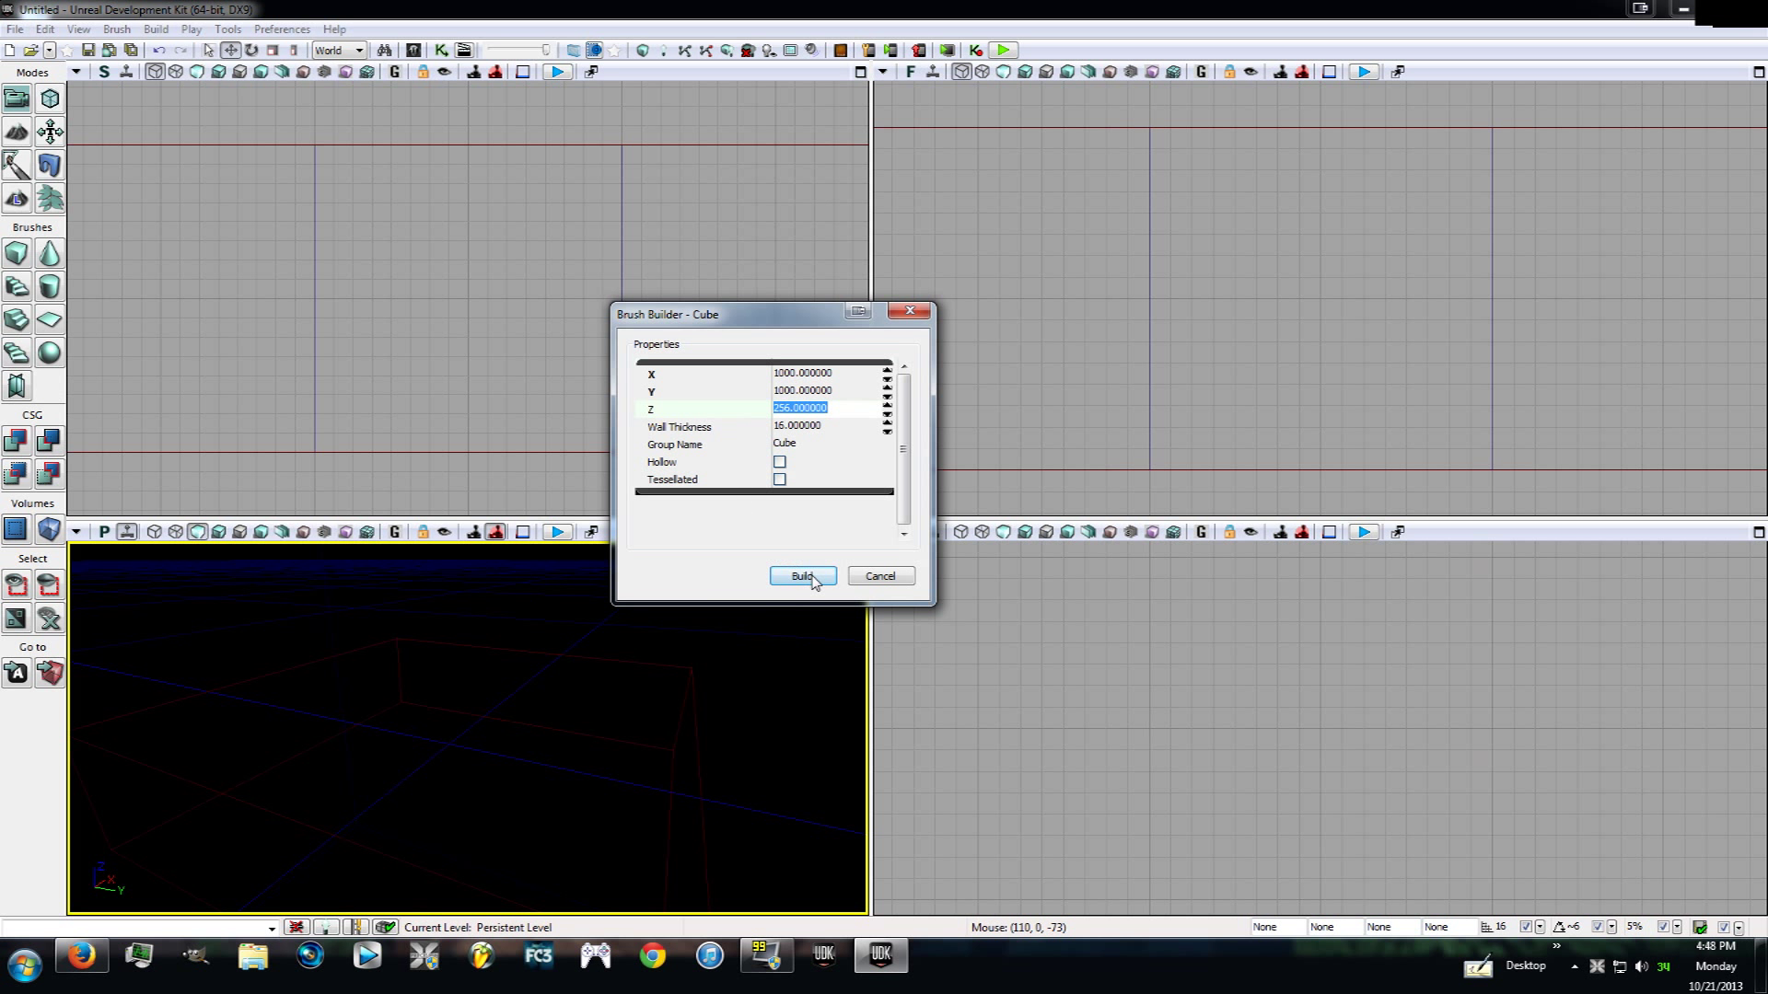
click(910, 313)
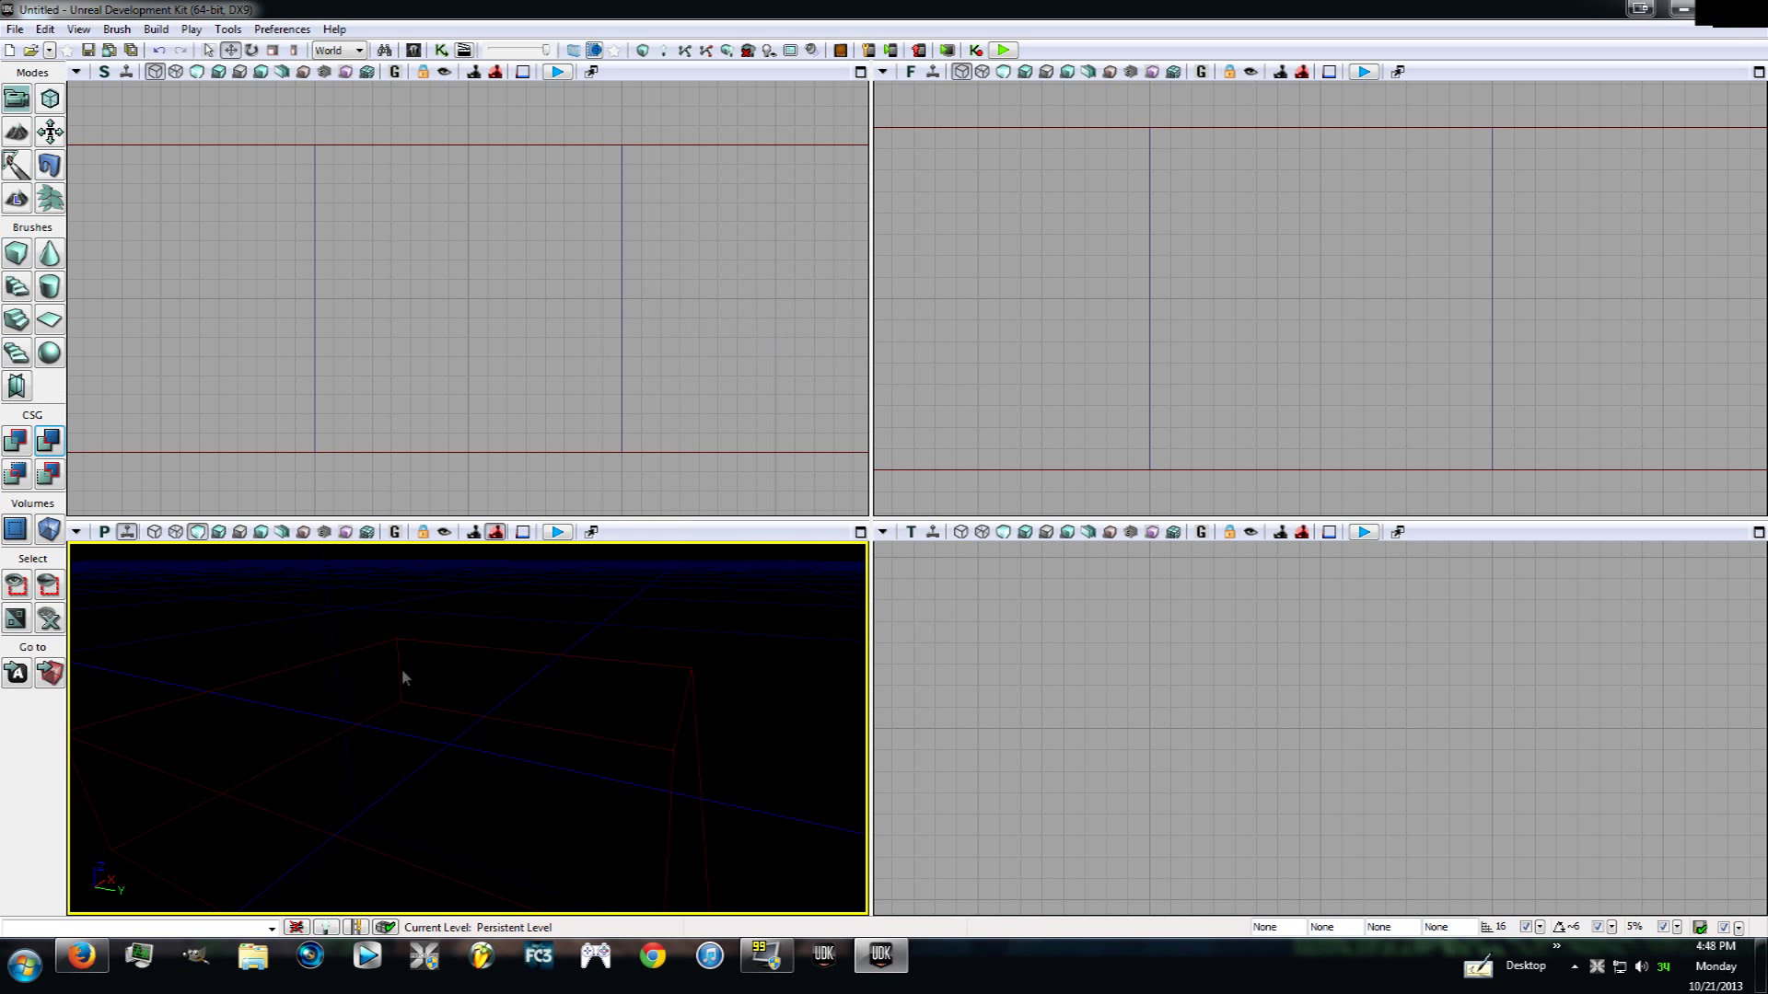
Add the enlarged brush as solid CSG geometry and maximize the perspective viewport over its checkered top.
click(13, 444)
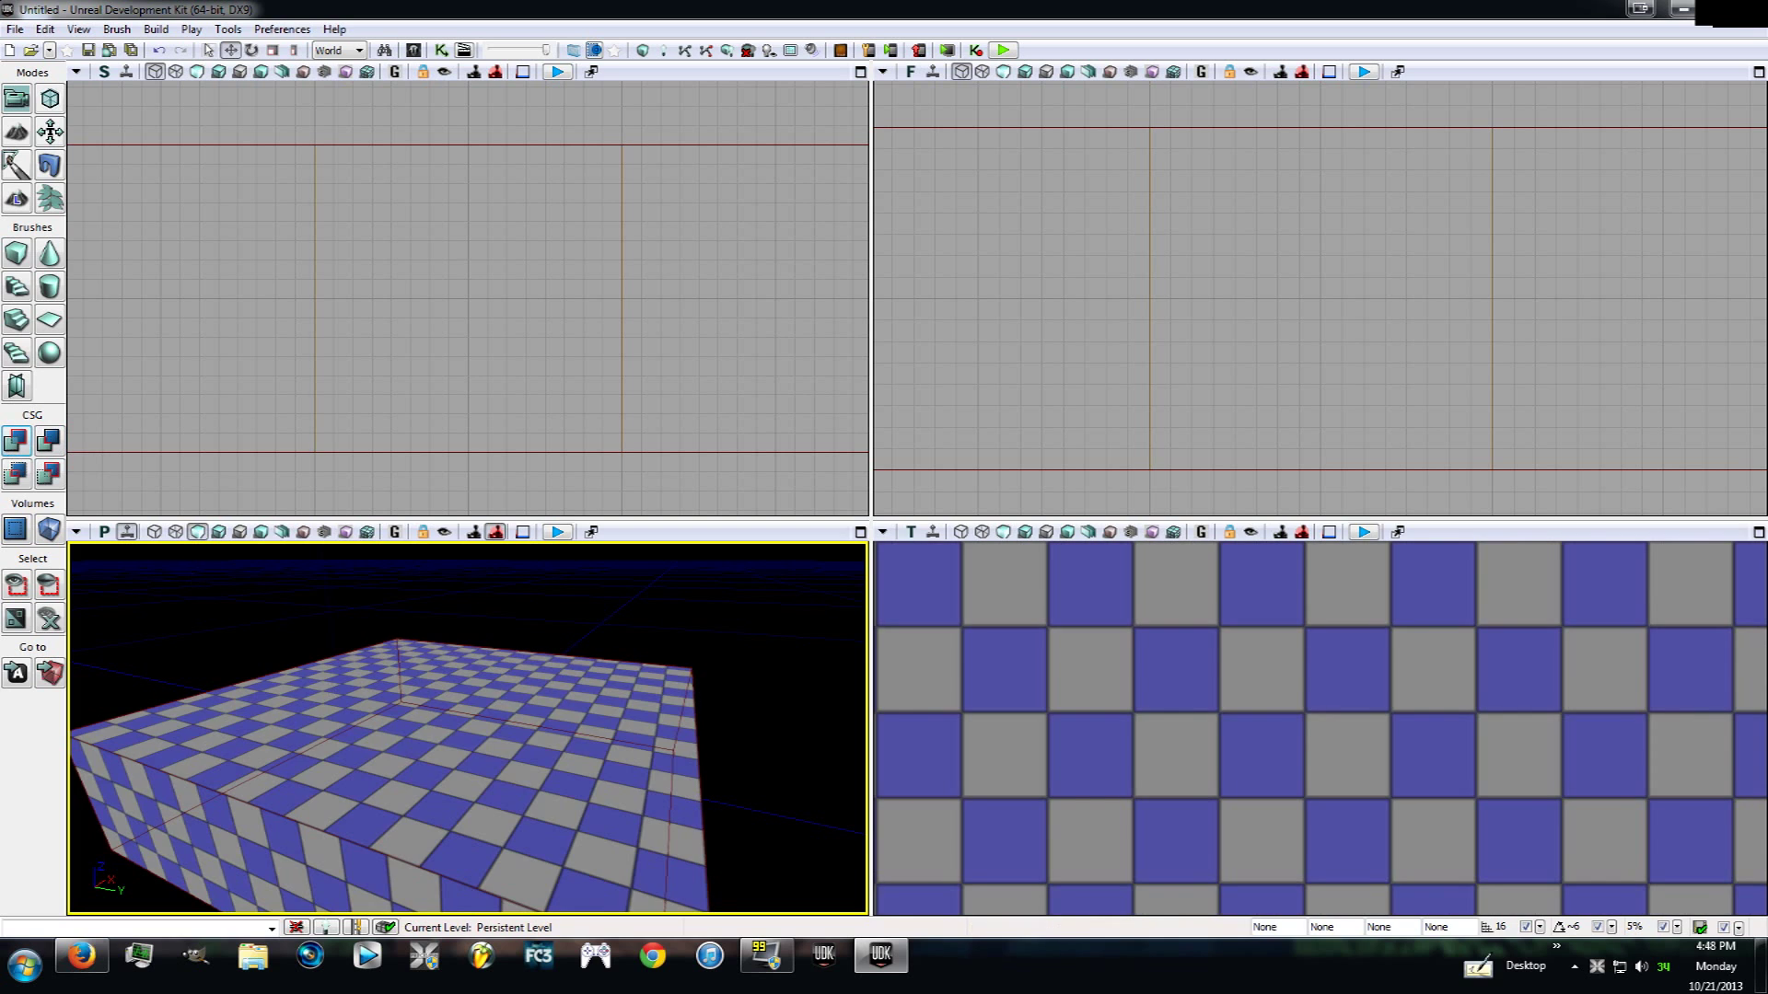
right_drag(546, 620, 193, 677)
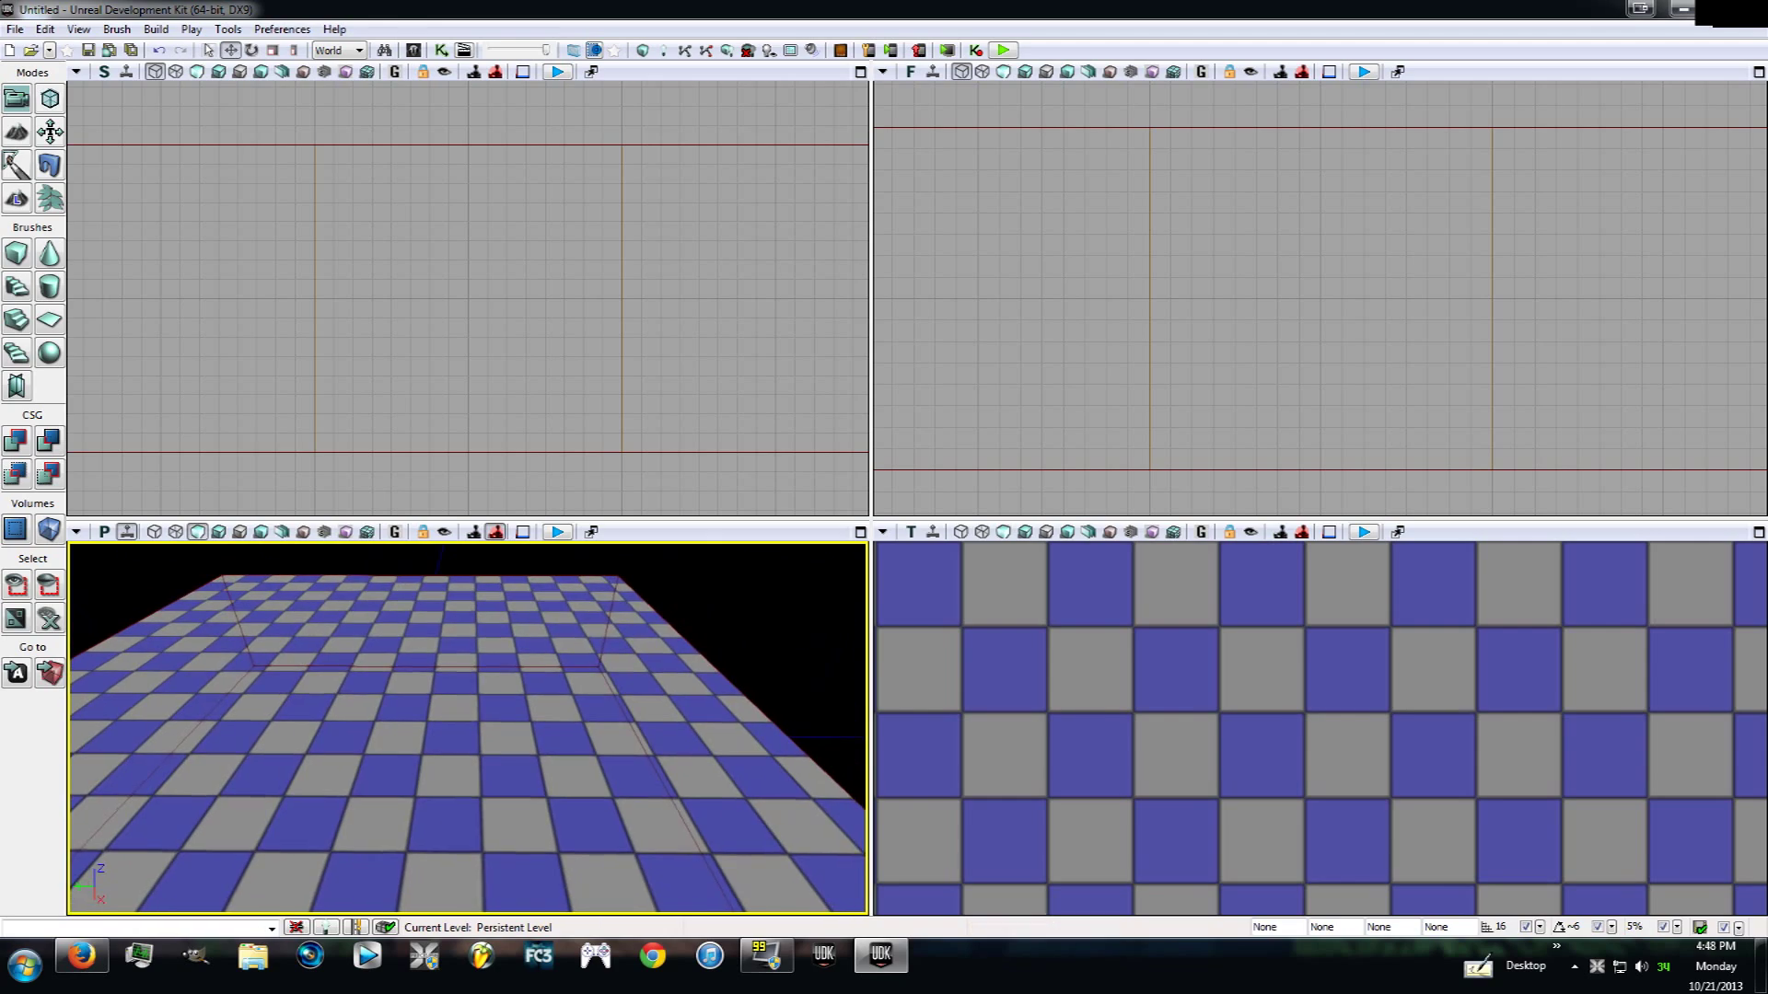
click(862, 535)
mouse_move(862, 543)
right_down()
mouse_move(819, 539)
mouse_move(818, 516)
mouse_move(830, 553)
right_up()
key(s)
key(w)
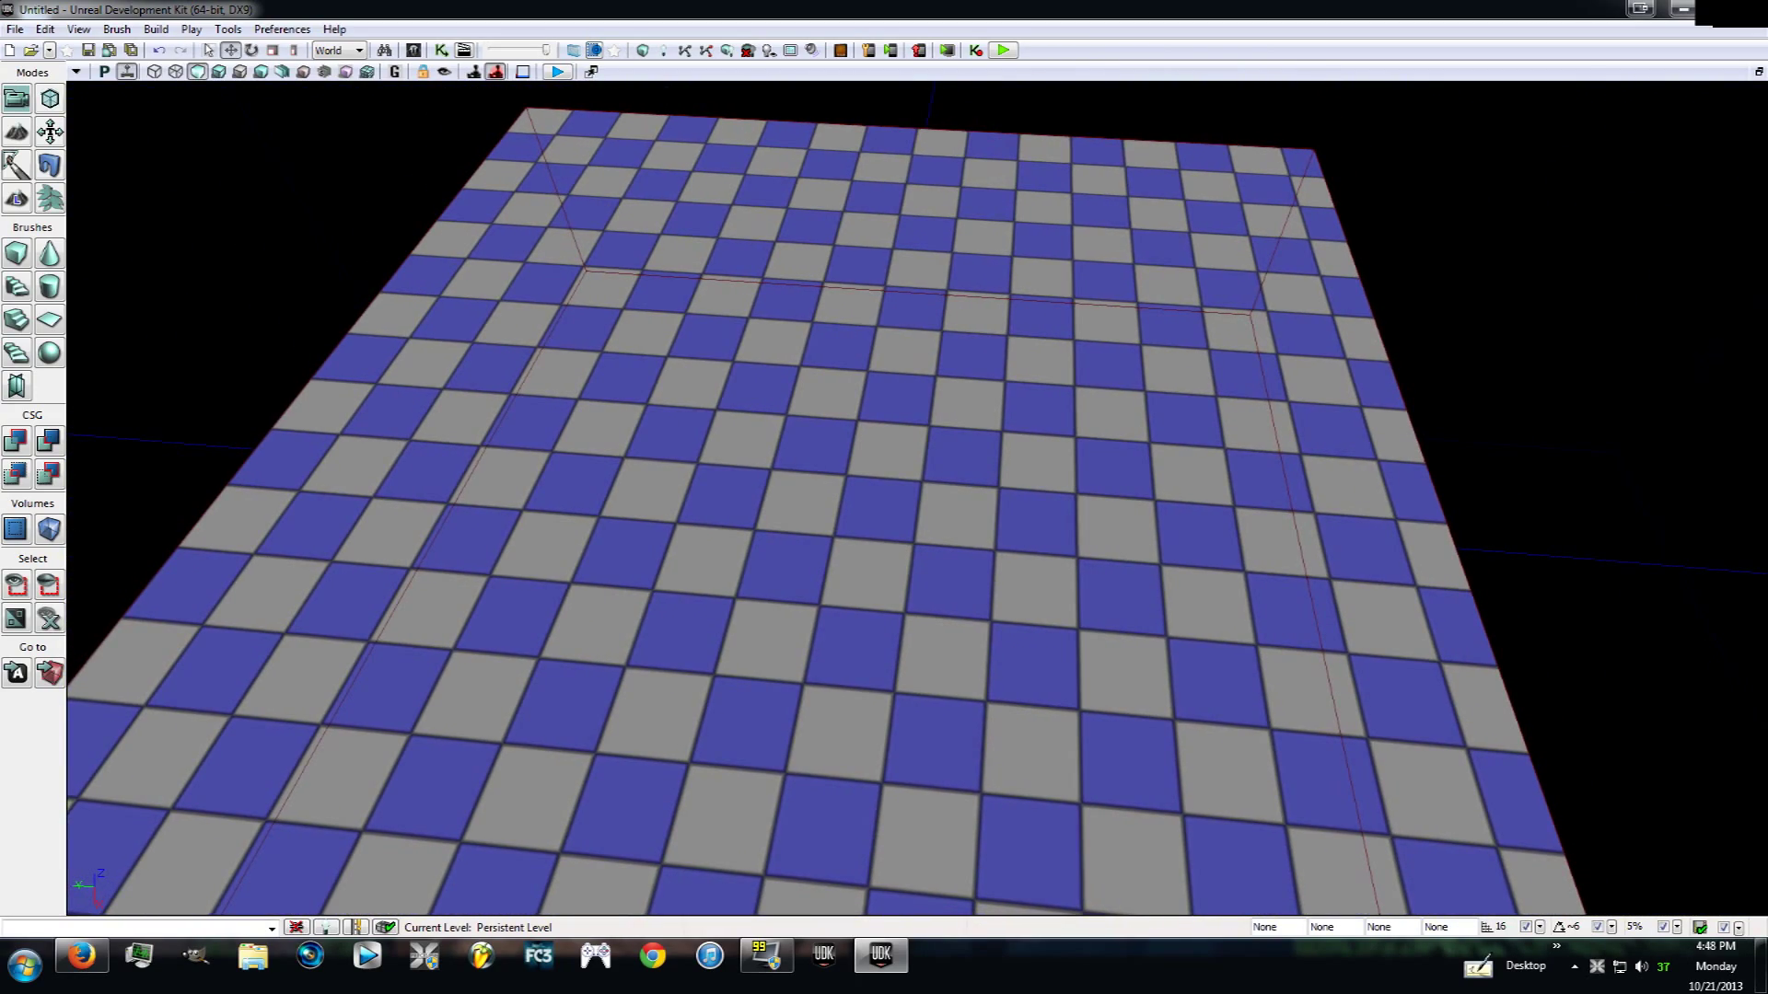
Try to play the level in the editor, first without a start point and again from a spot on the floor.
click(1005, 51)
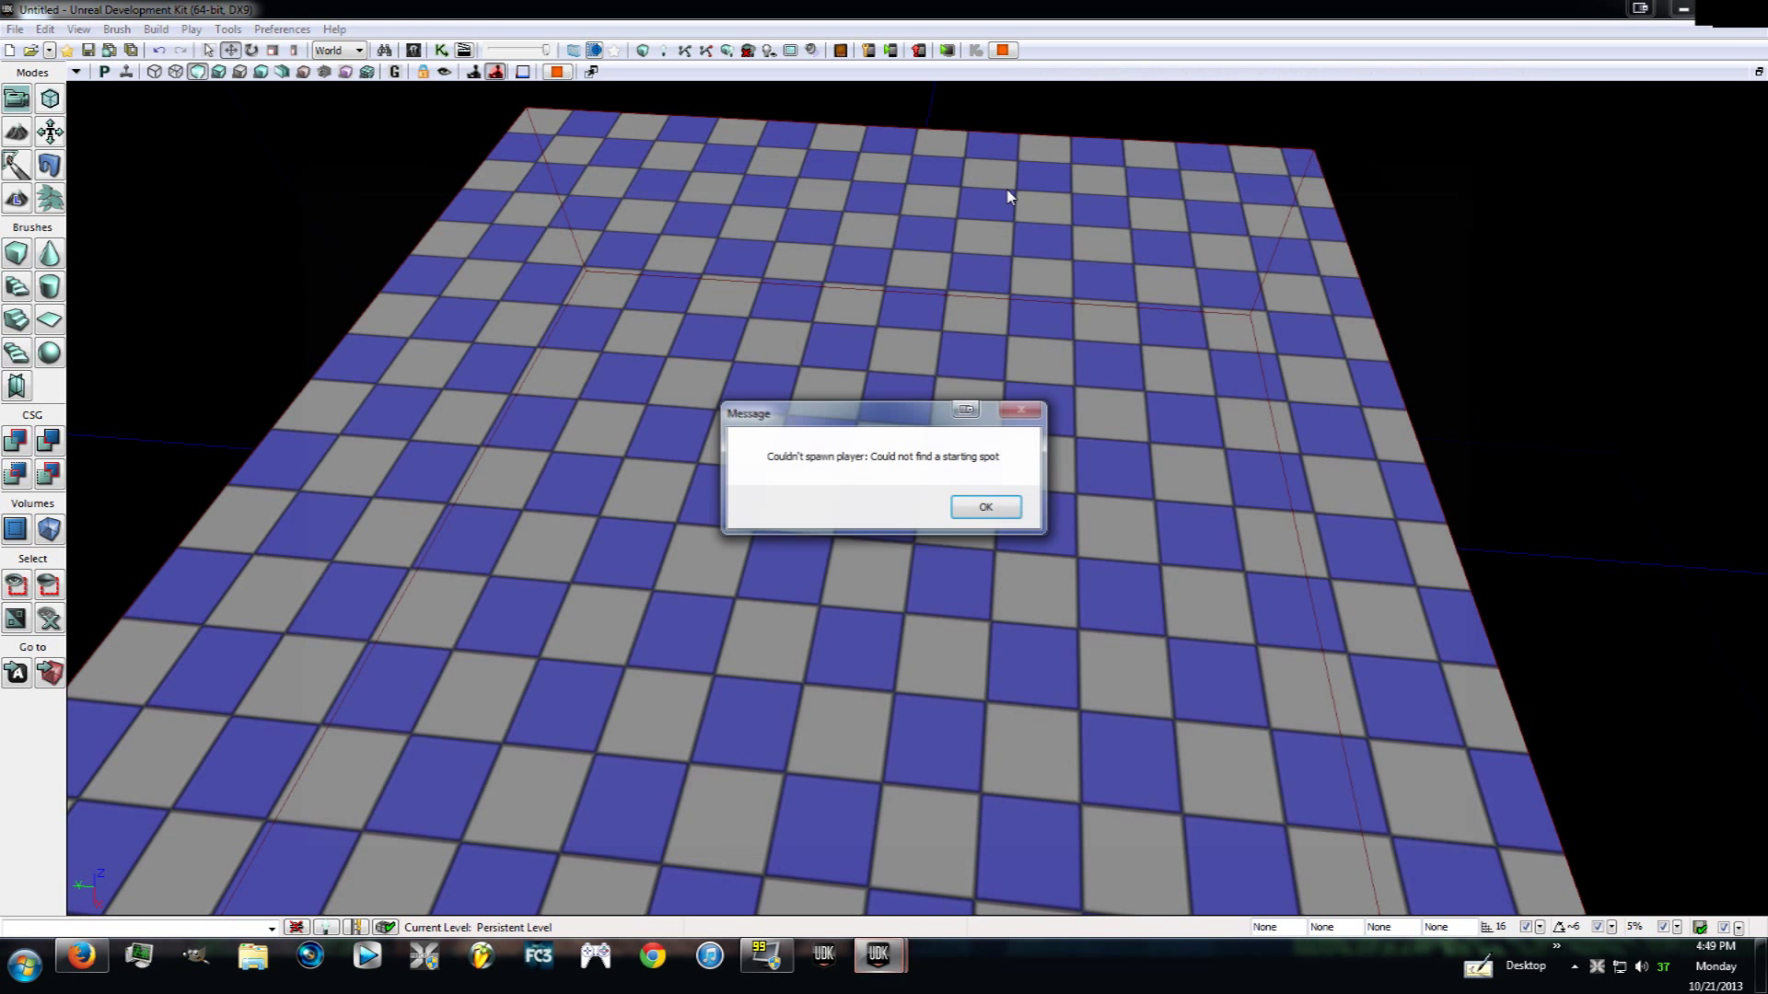
click(987, 508)
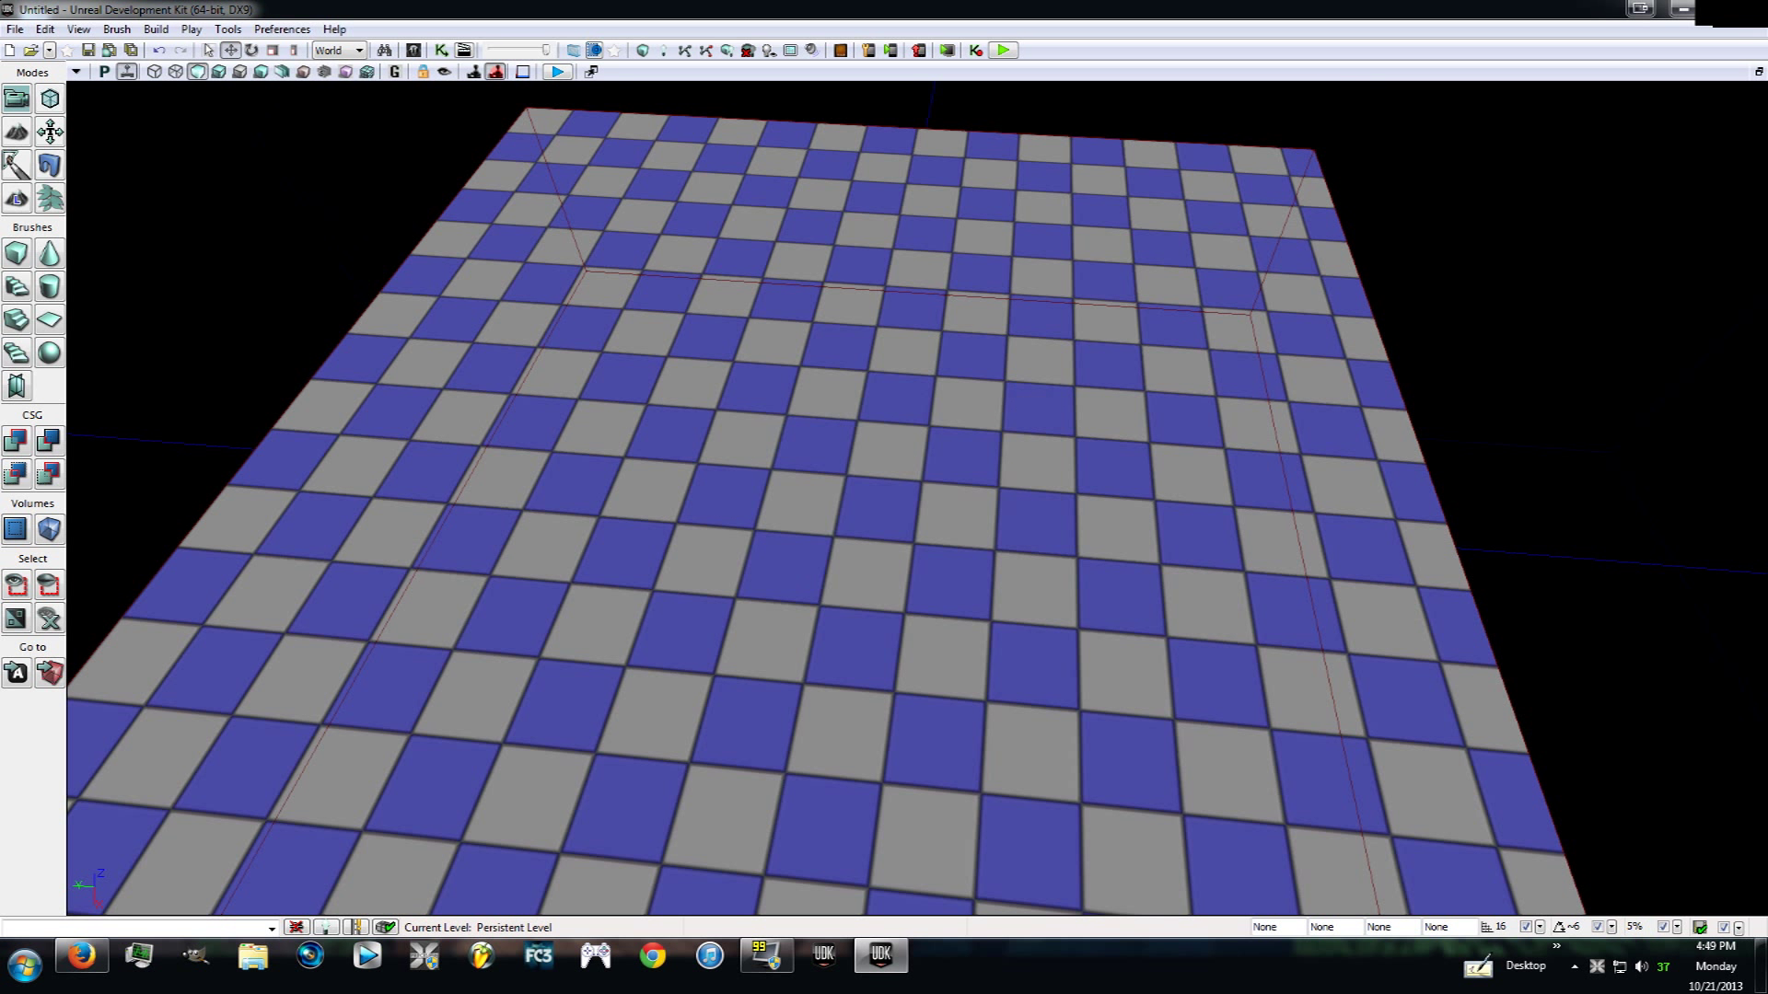
right_click(742, 343)
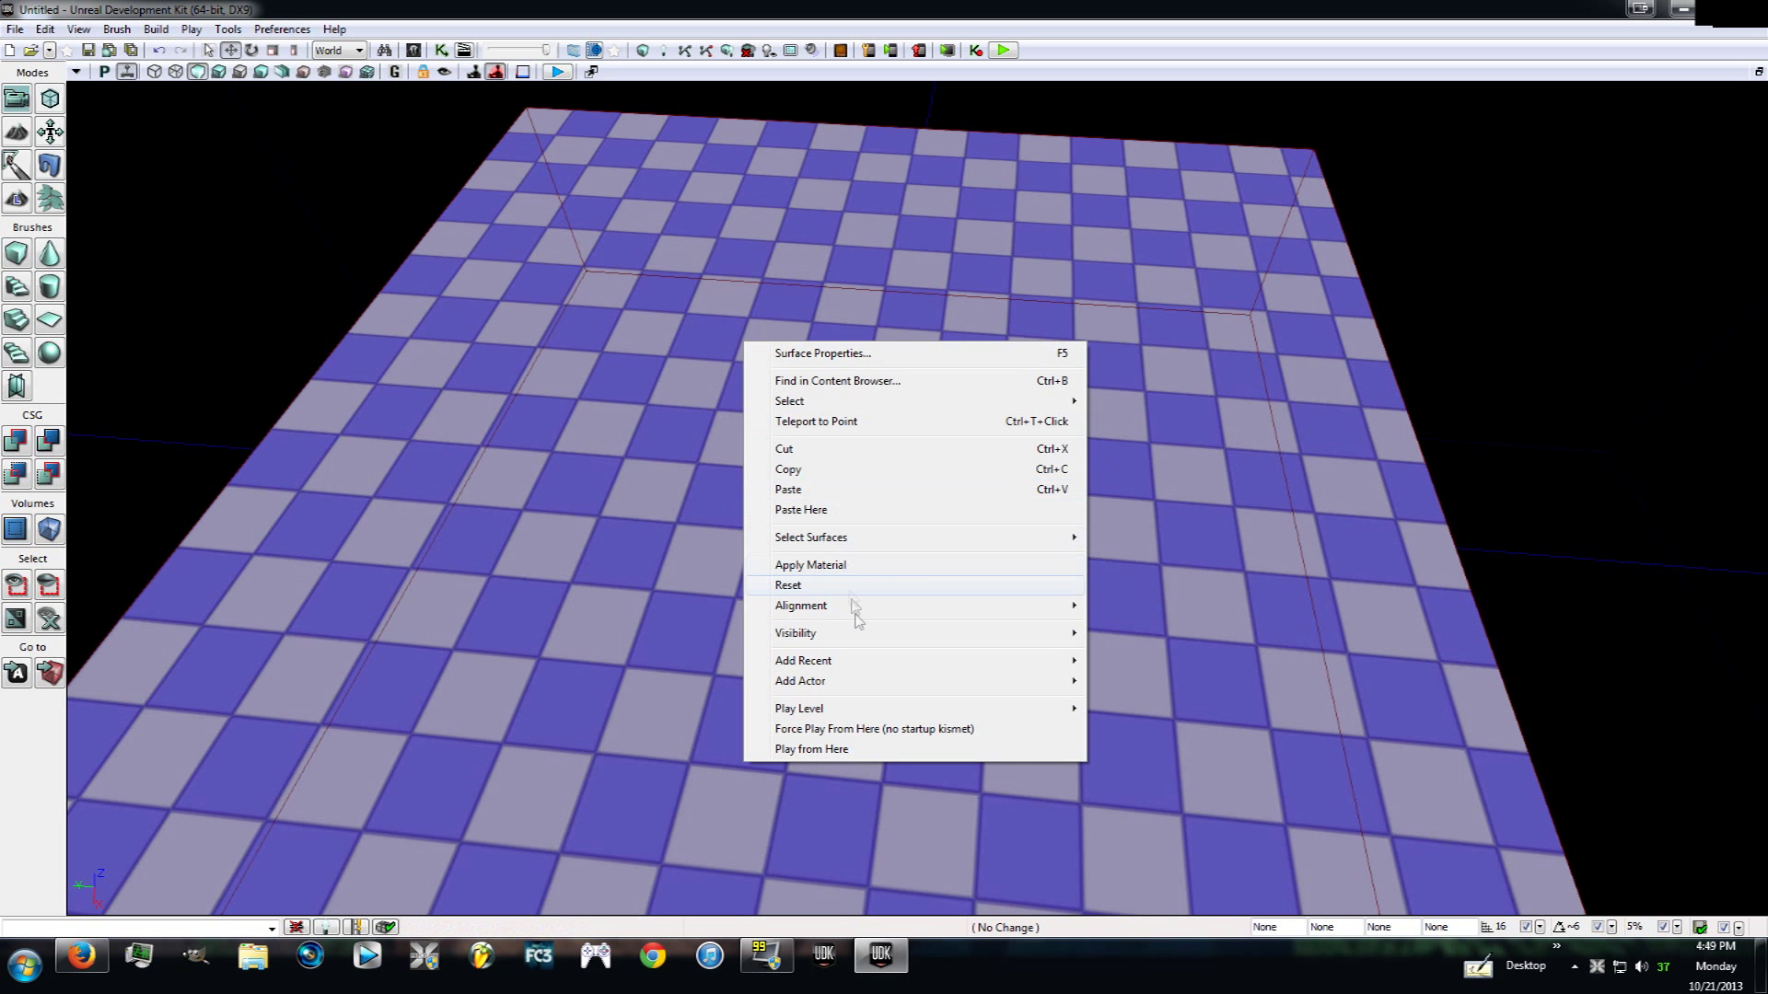
click(831, 751)
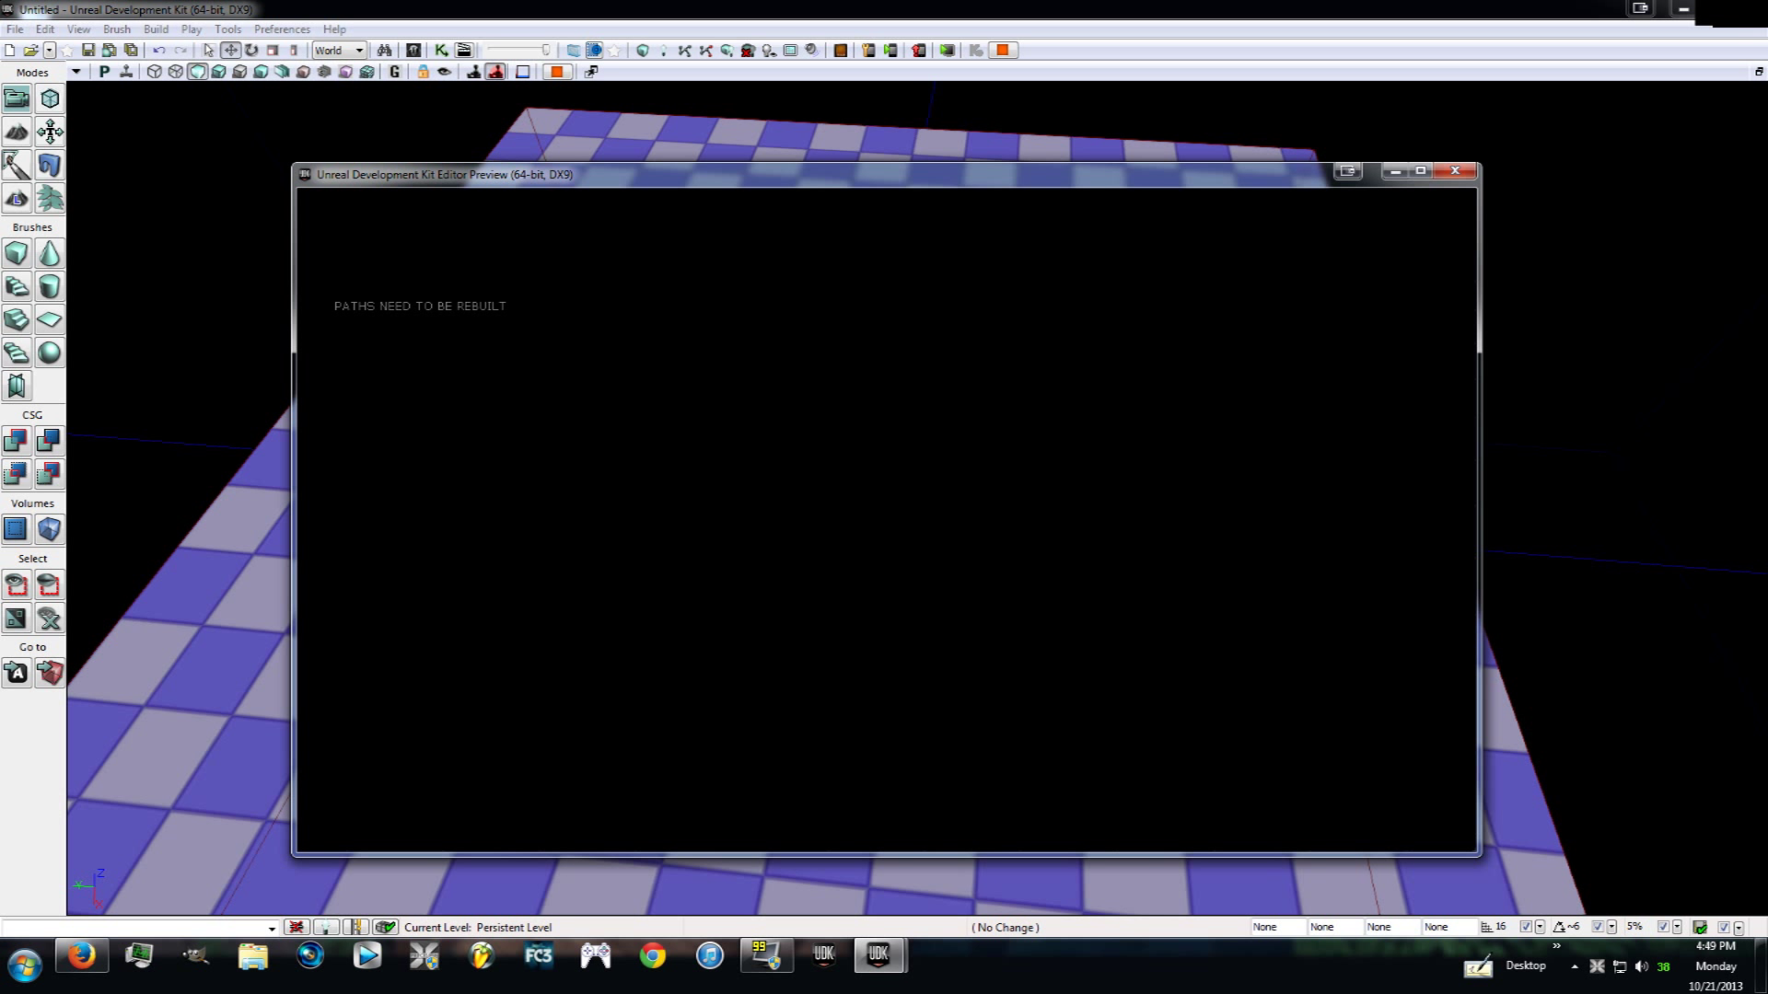
key(Escape)
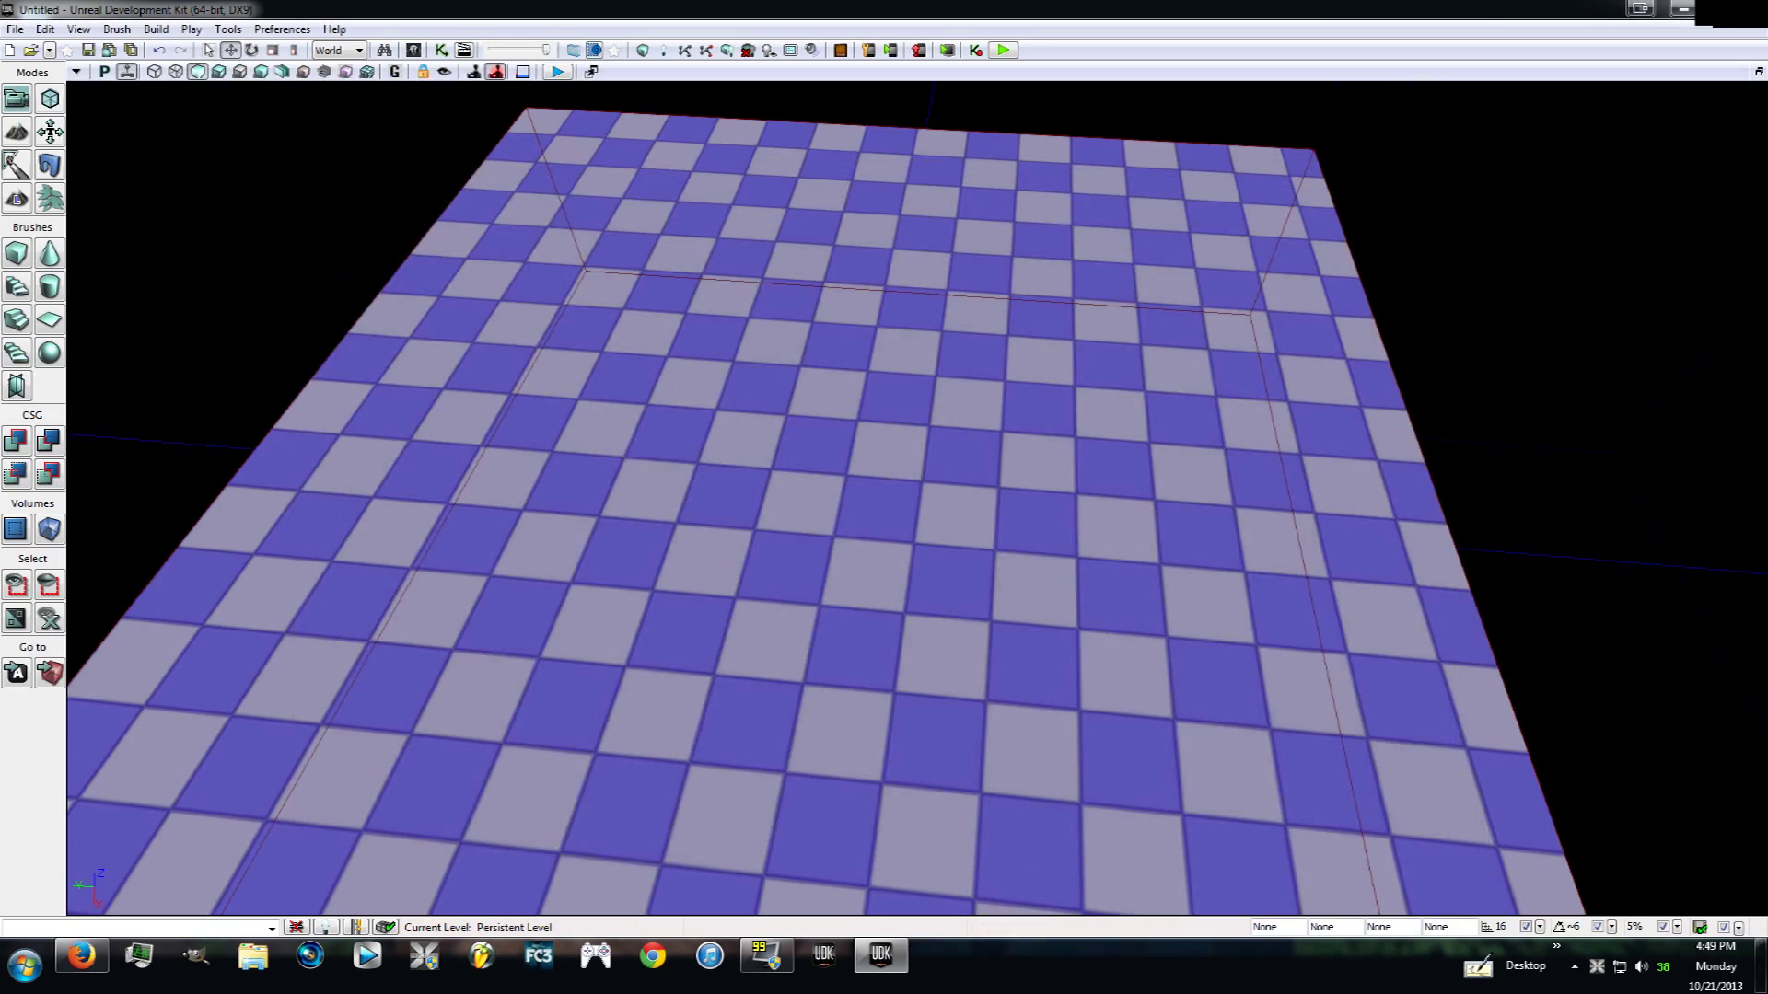
Place a point light on the floor, raised well above it, and duplicate it as a second light at similar height.
right_drag(886, 521, 990, 479)
scroll(990, 479, up, 3)
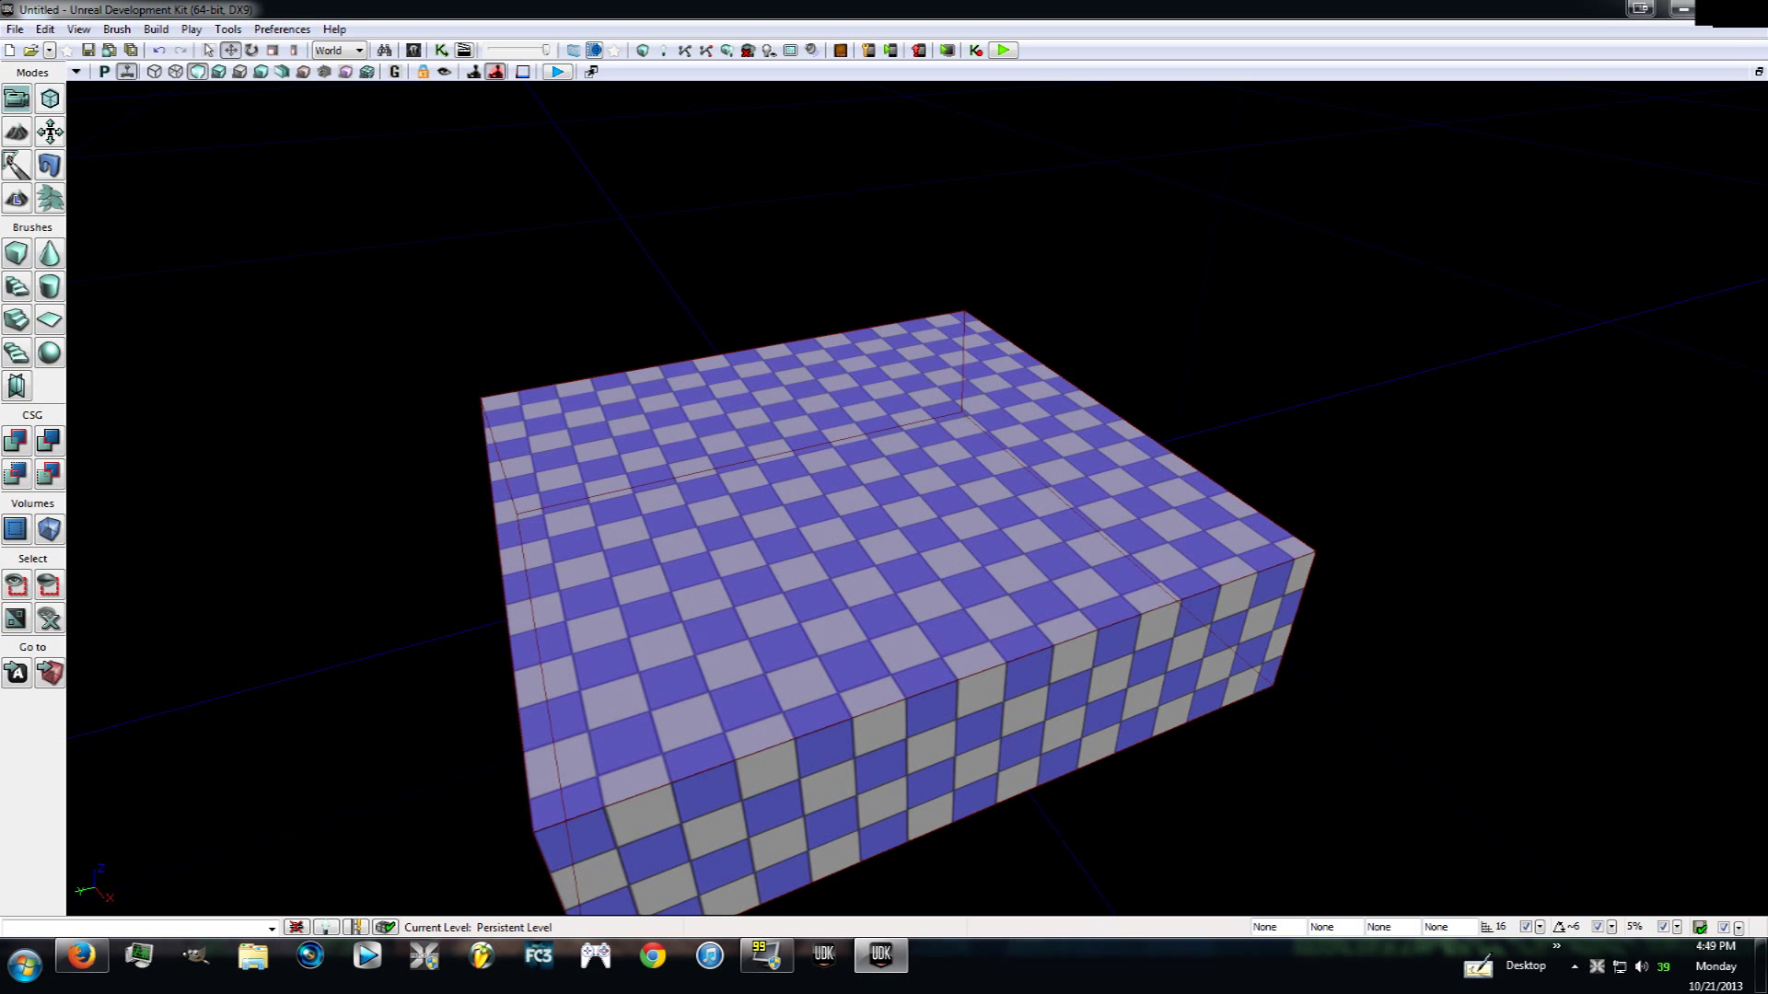
key(l)
click(804, 505)
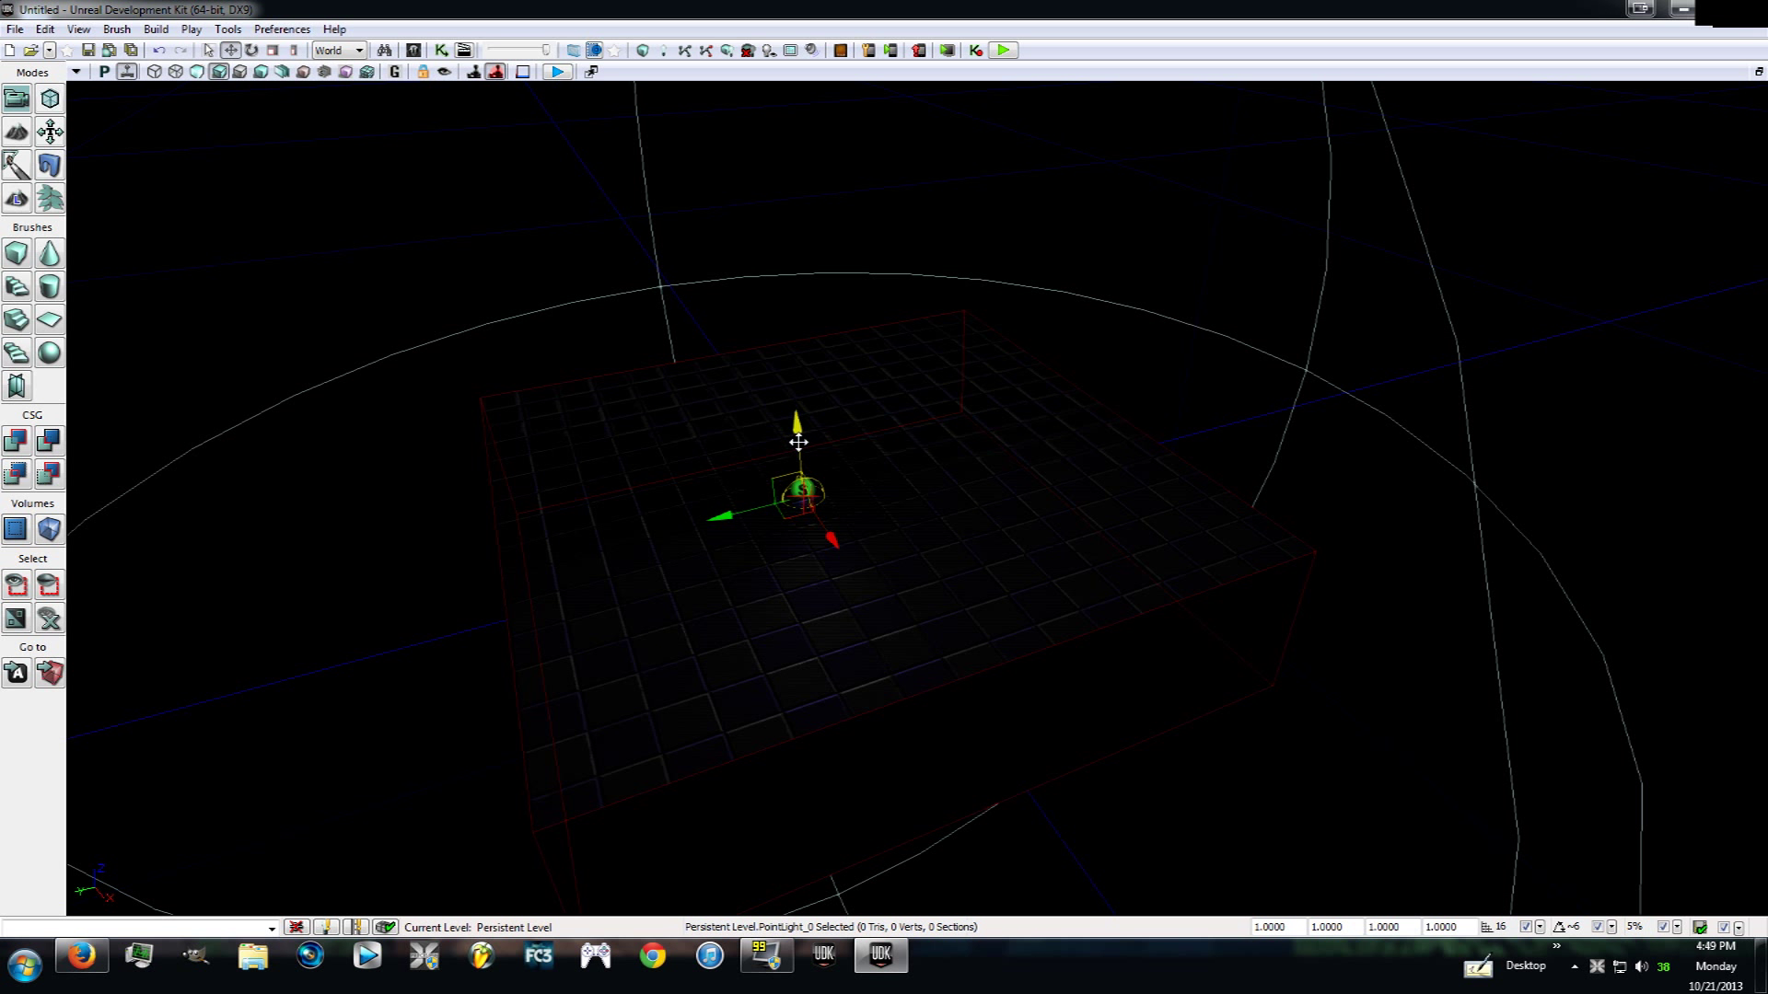
drag(799, 429, 806, 173)
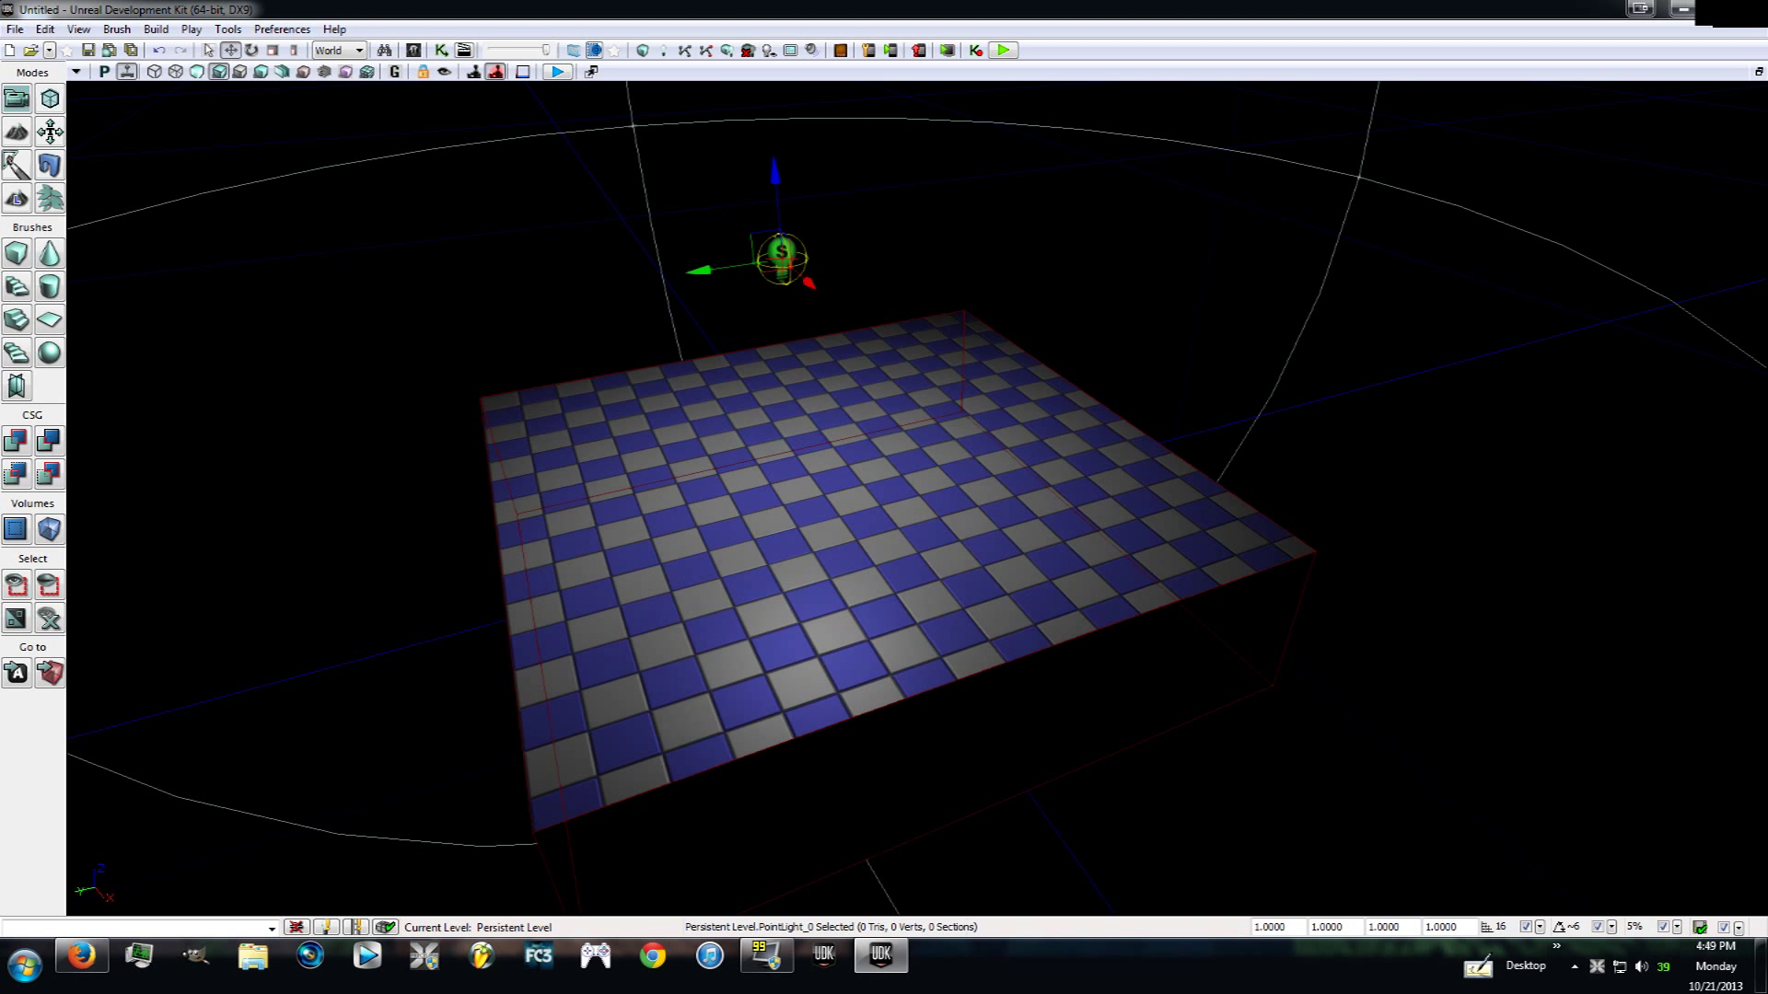
alt+drag(808, 282, 984, 451)
drag(948, 353, 943, 196)
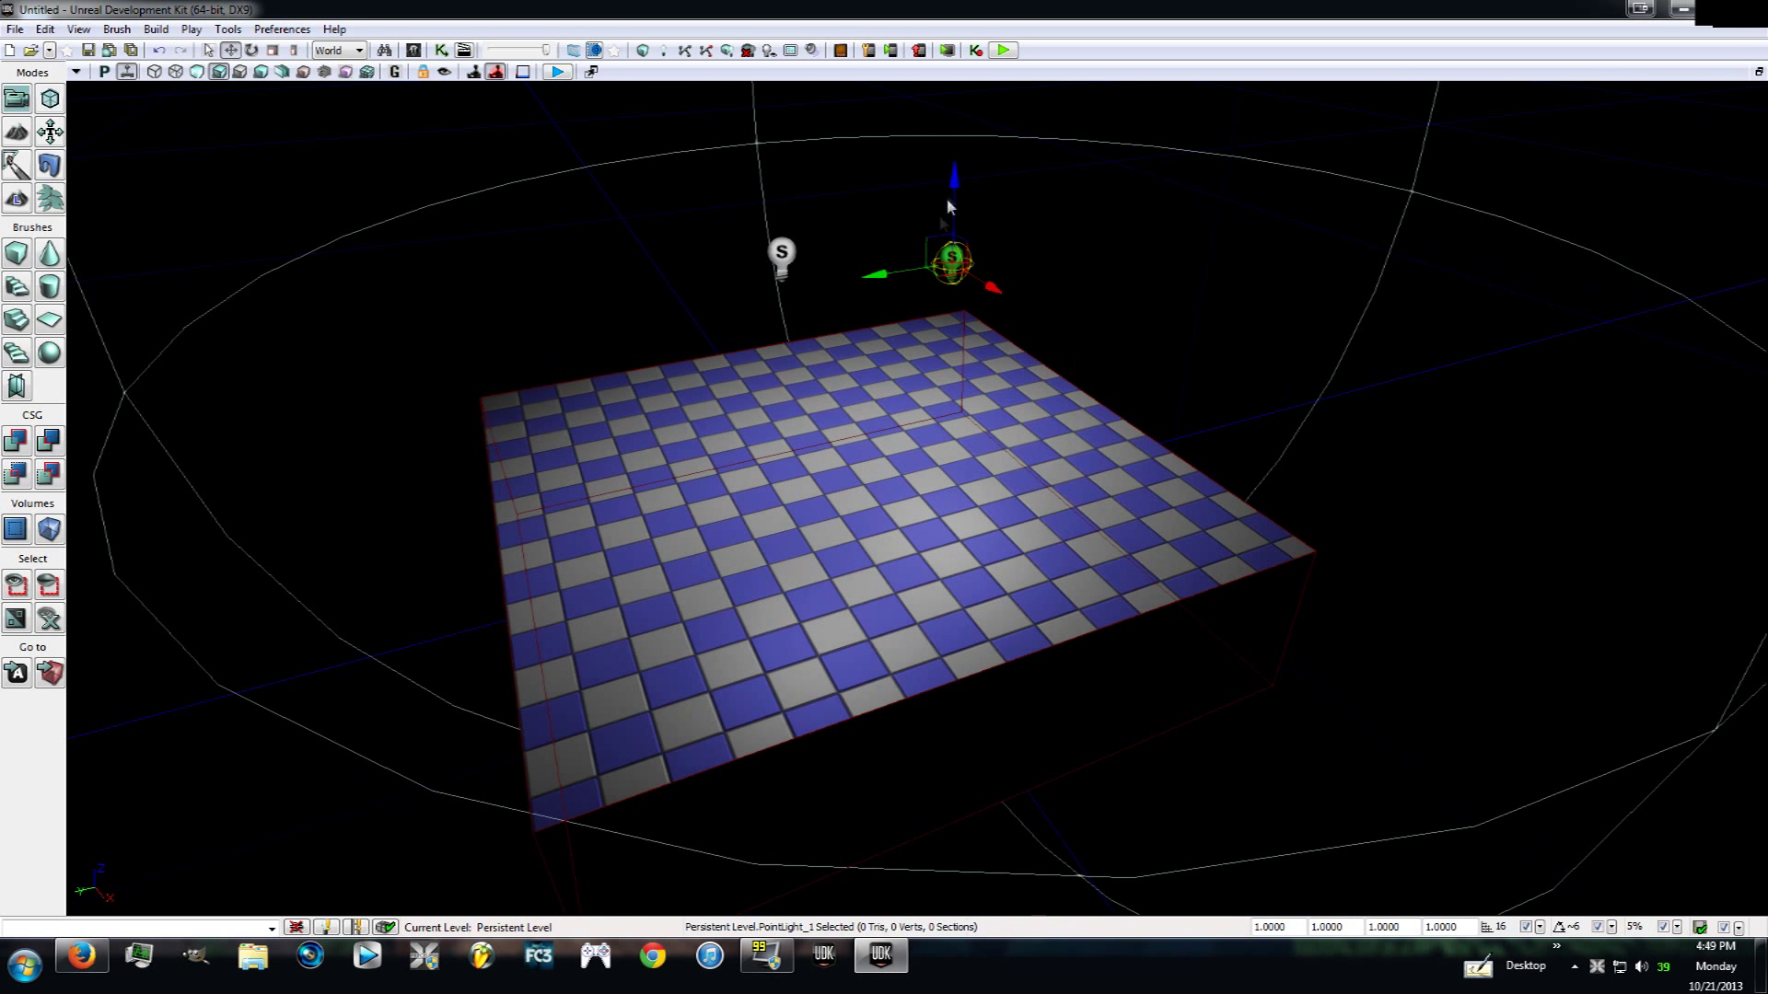
Test-play the level from a spot on the floor with the two point lights in place, and end the preview.
right_drag(947, 197, 812, 199)
right_click(914, 560)
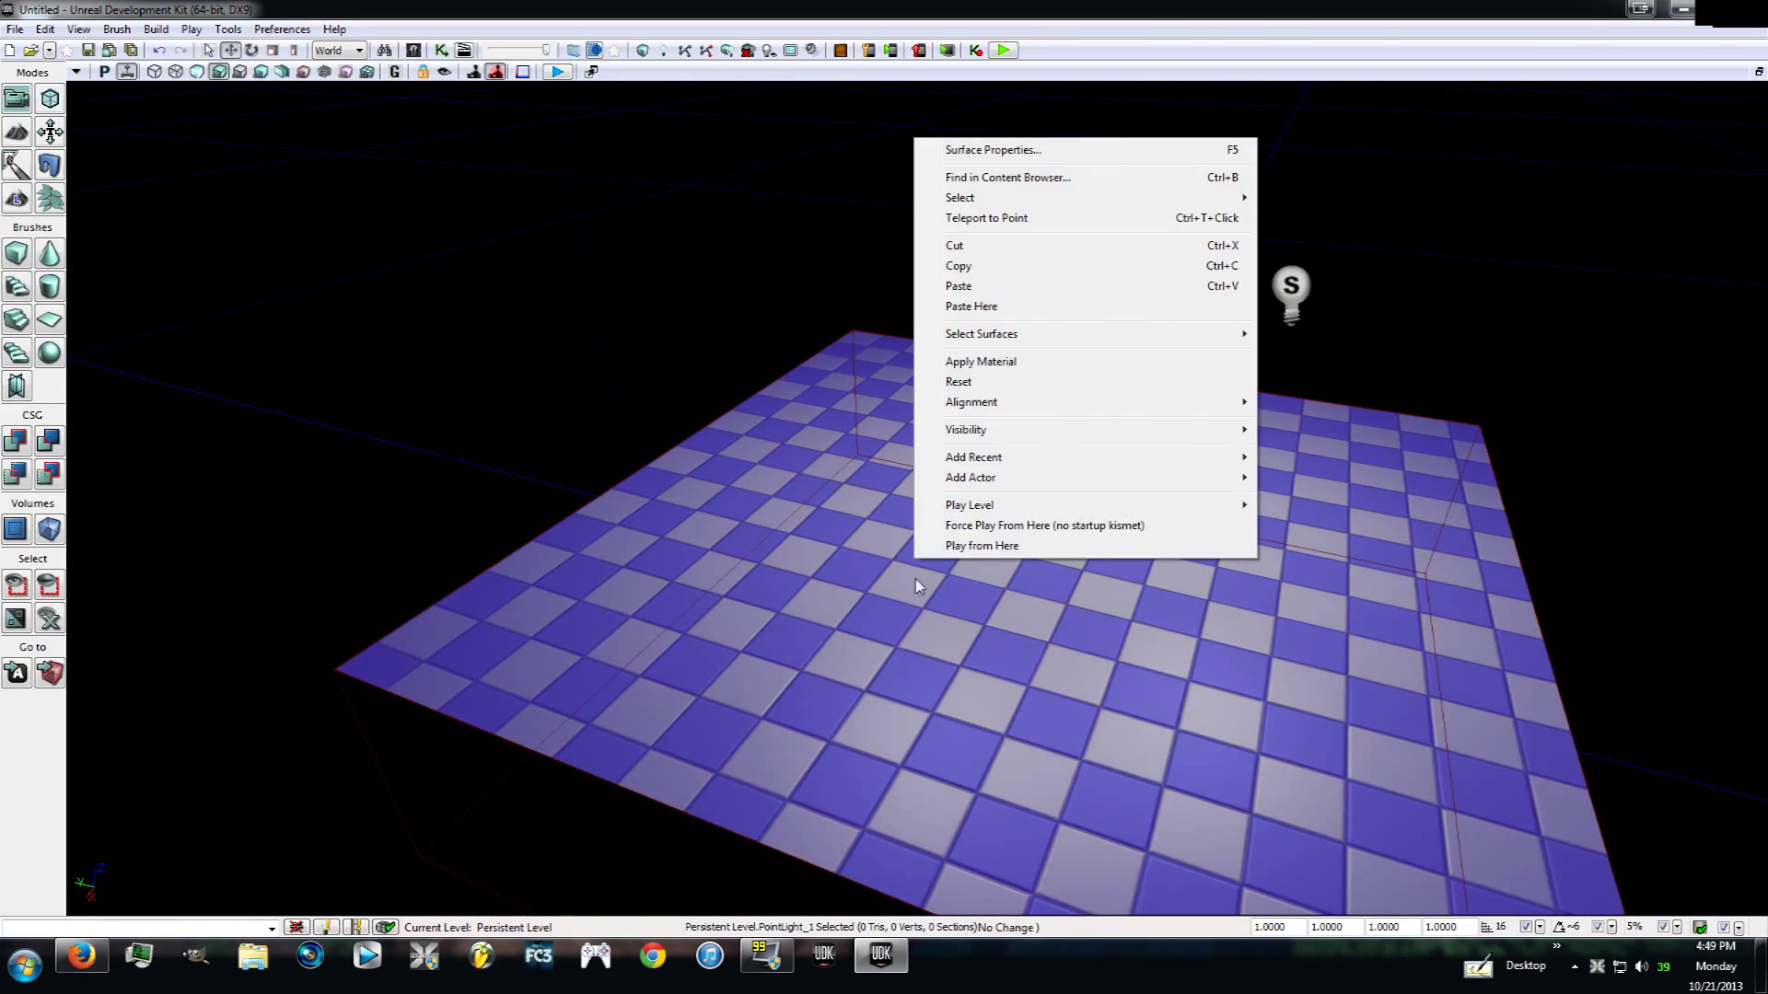
click(974, 546)
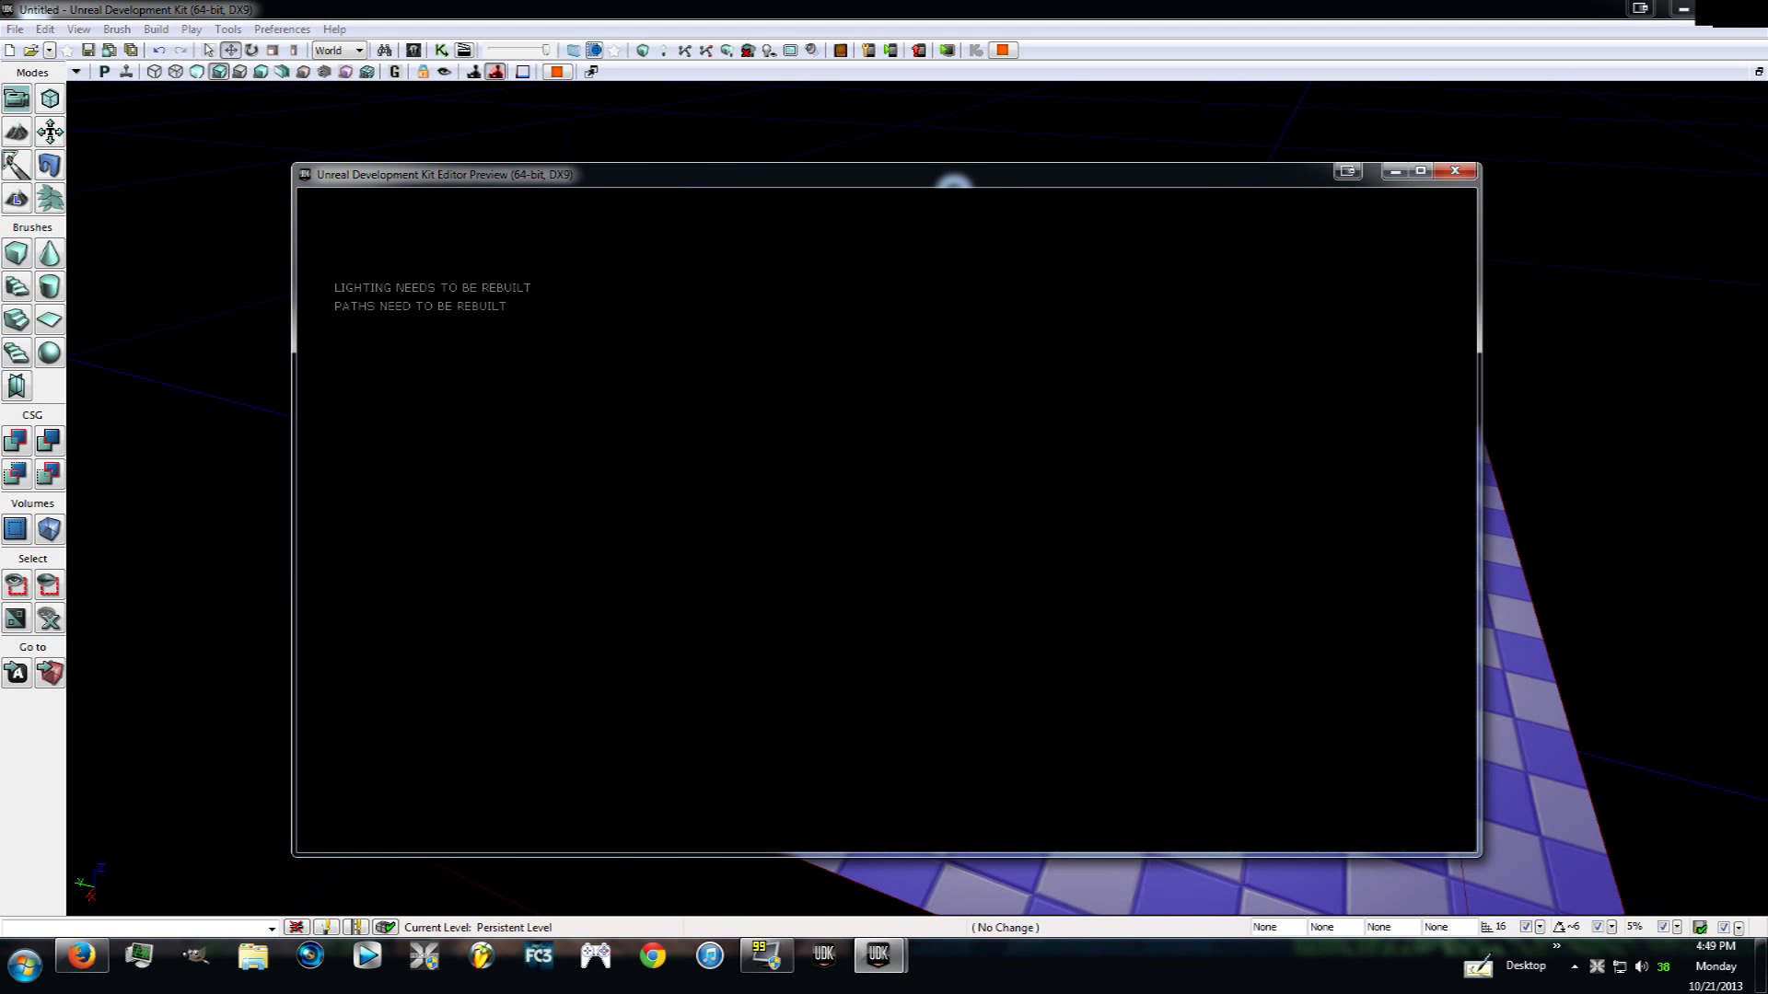
key(Escape)
Build the level's lighting at Preview quality with Use Lightmass turned off, and dismiss the map check report.
right_drag(1207, 347, 1326, 350)
right_drag(957, 339, 935, 340)
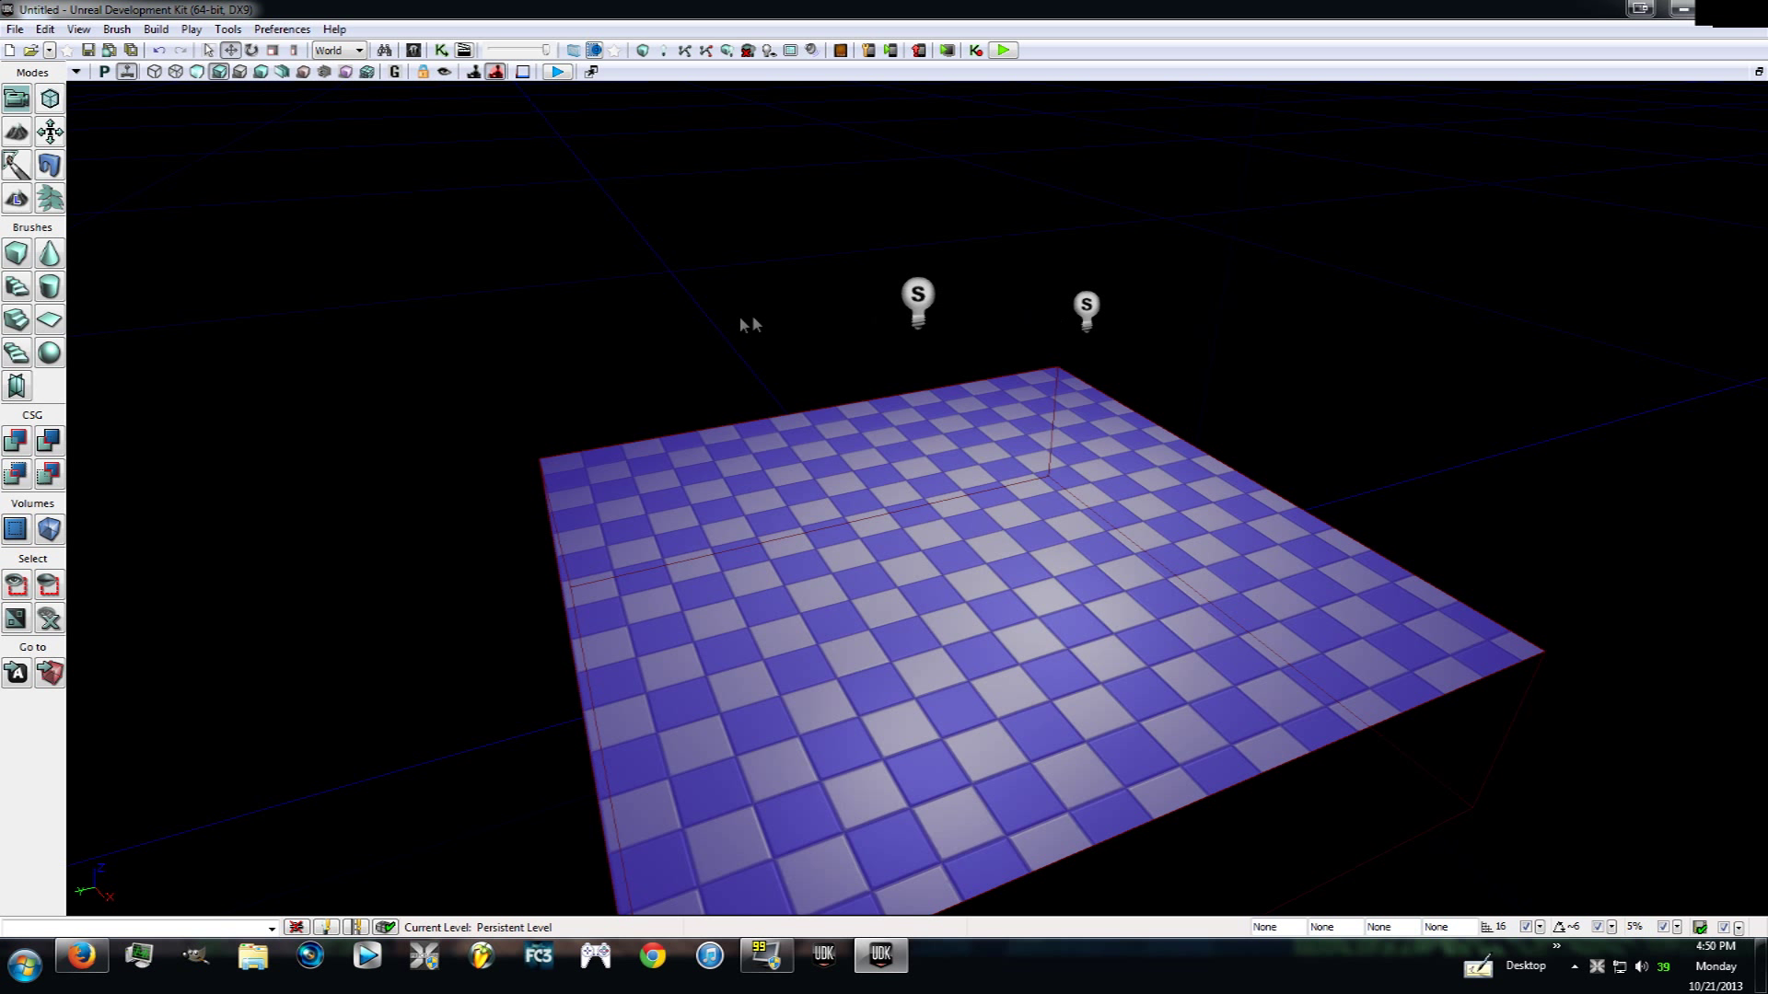
click(664, 51)
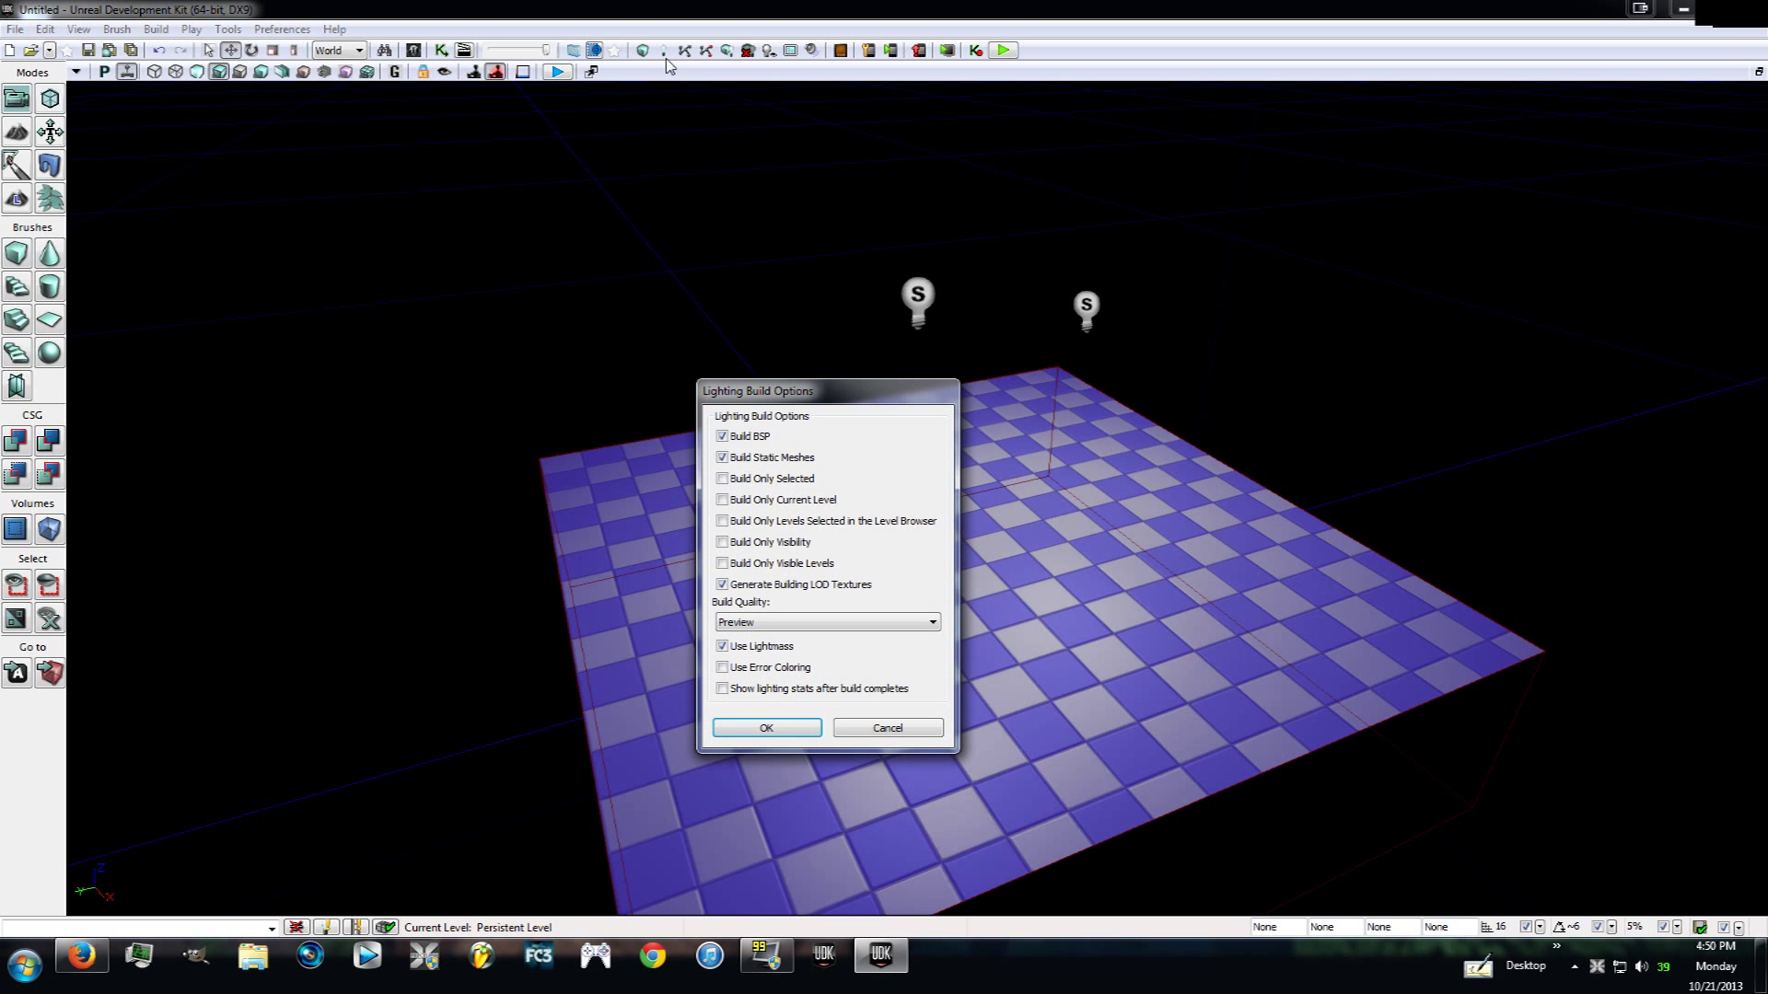
drag(813, 391, 291, 157)
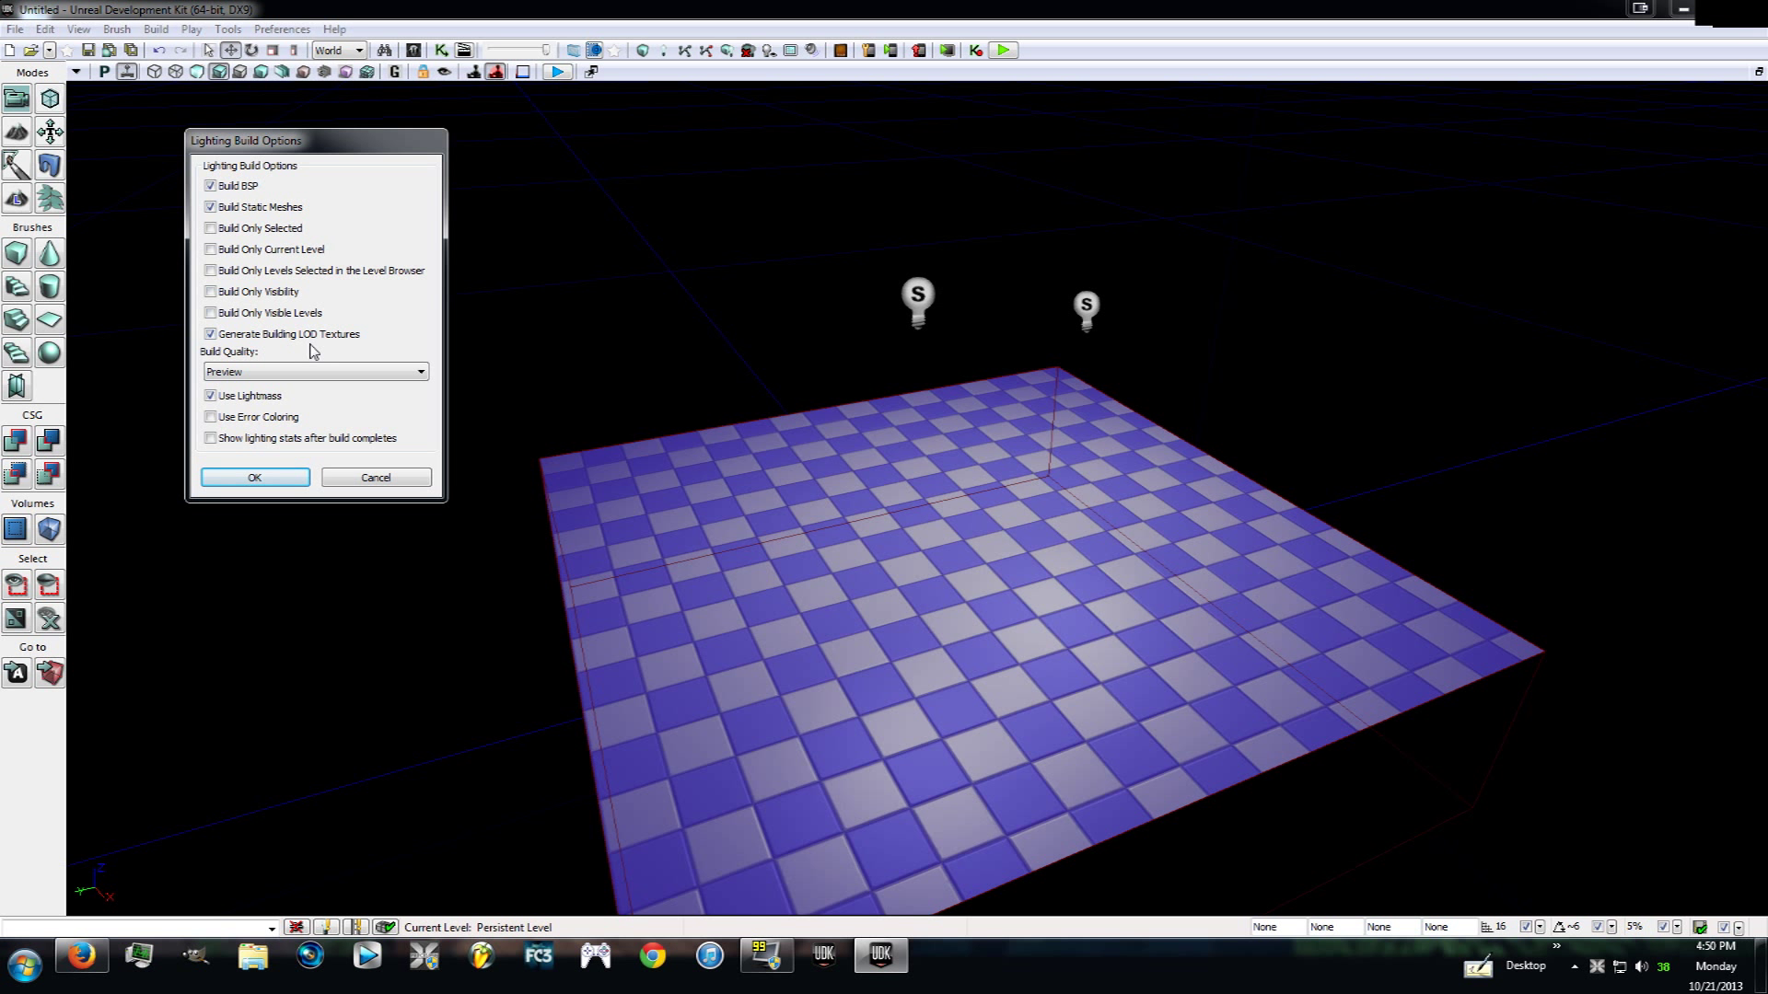
click(211, 398)
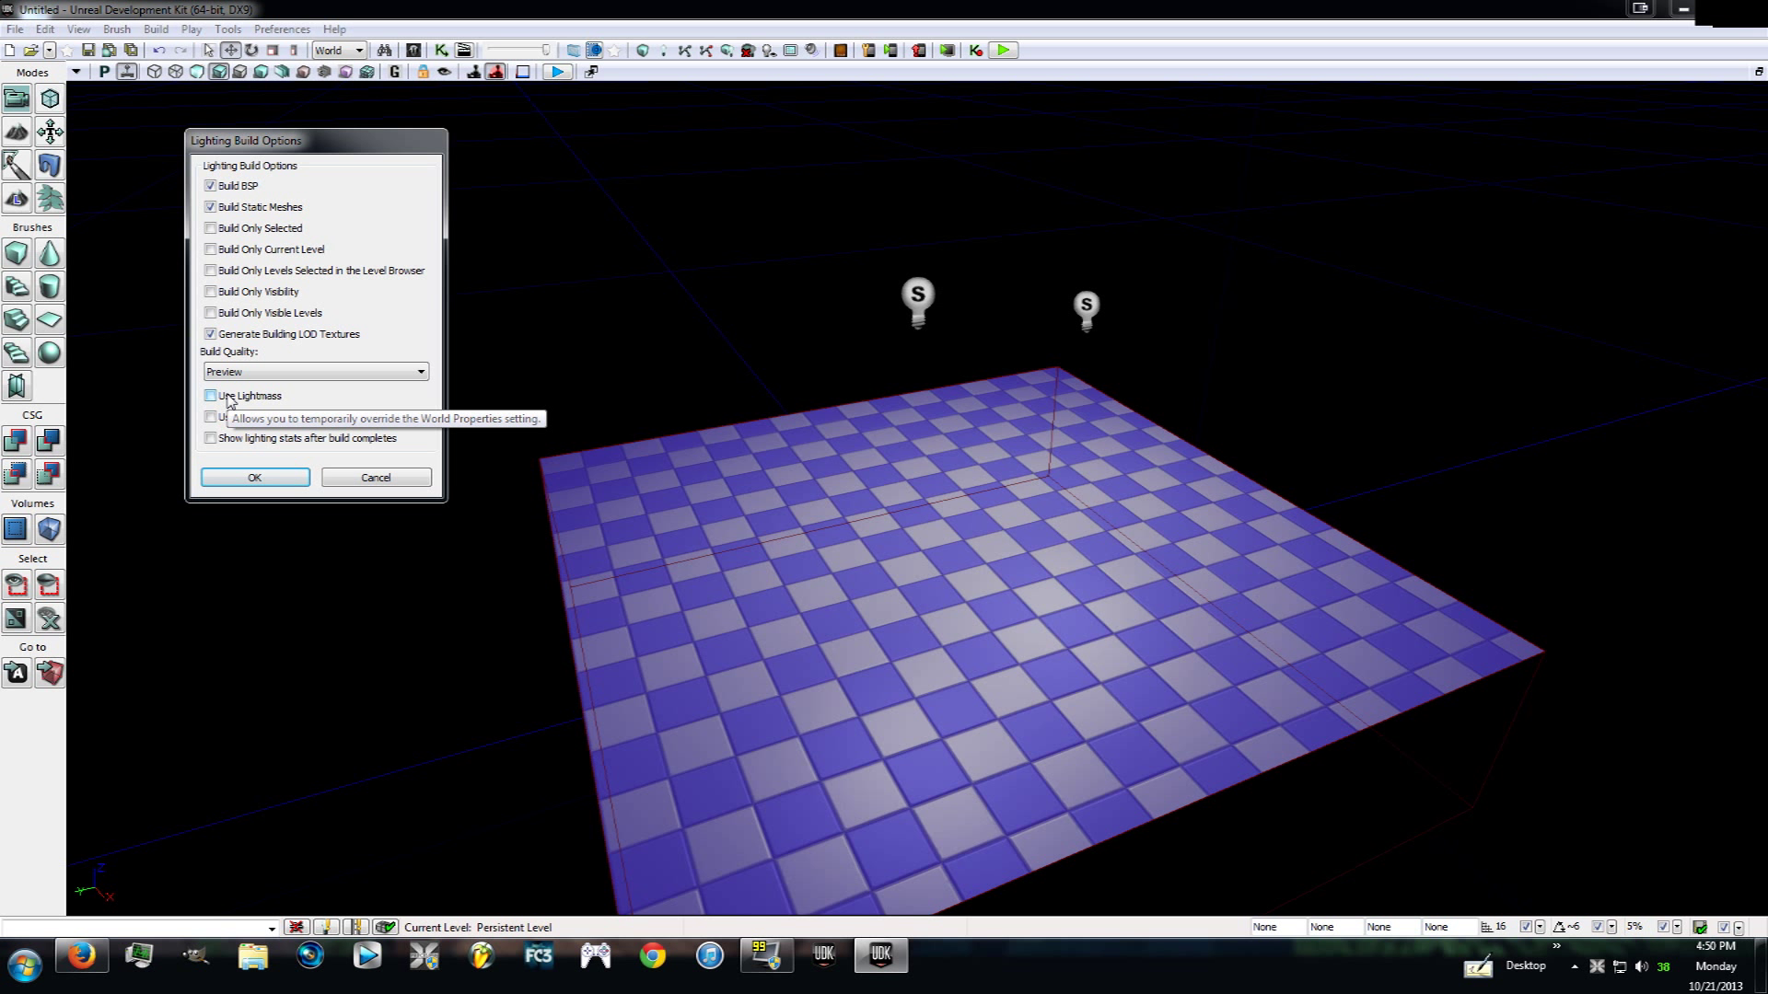
click(249, 478)
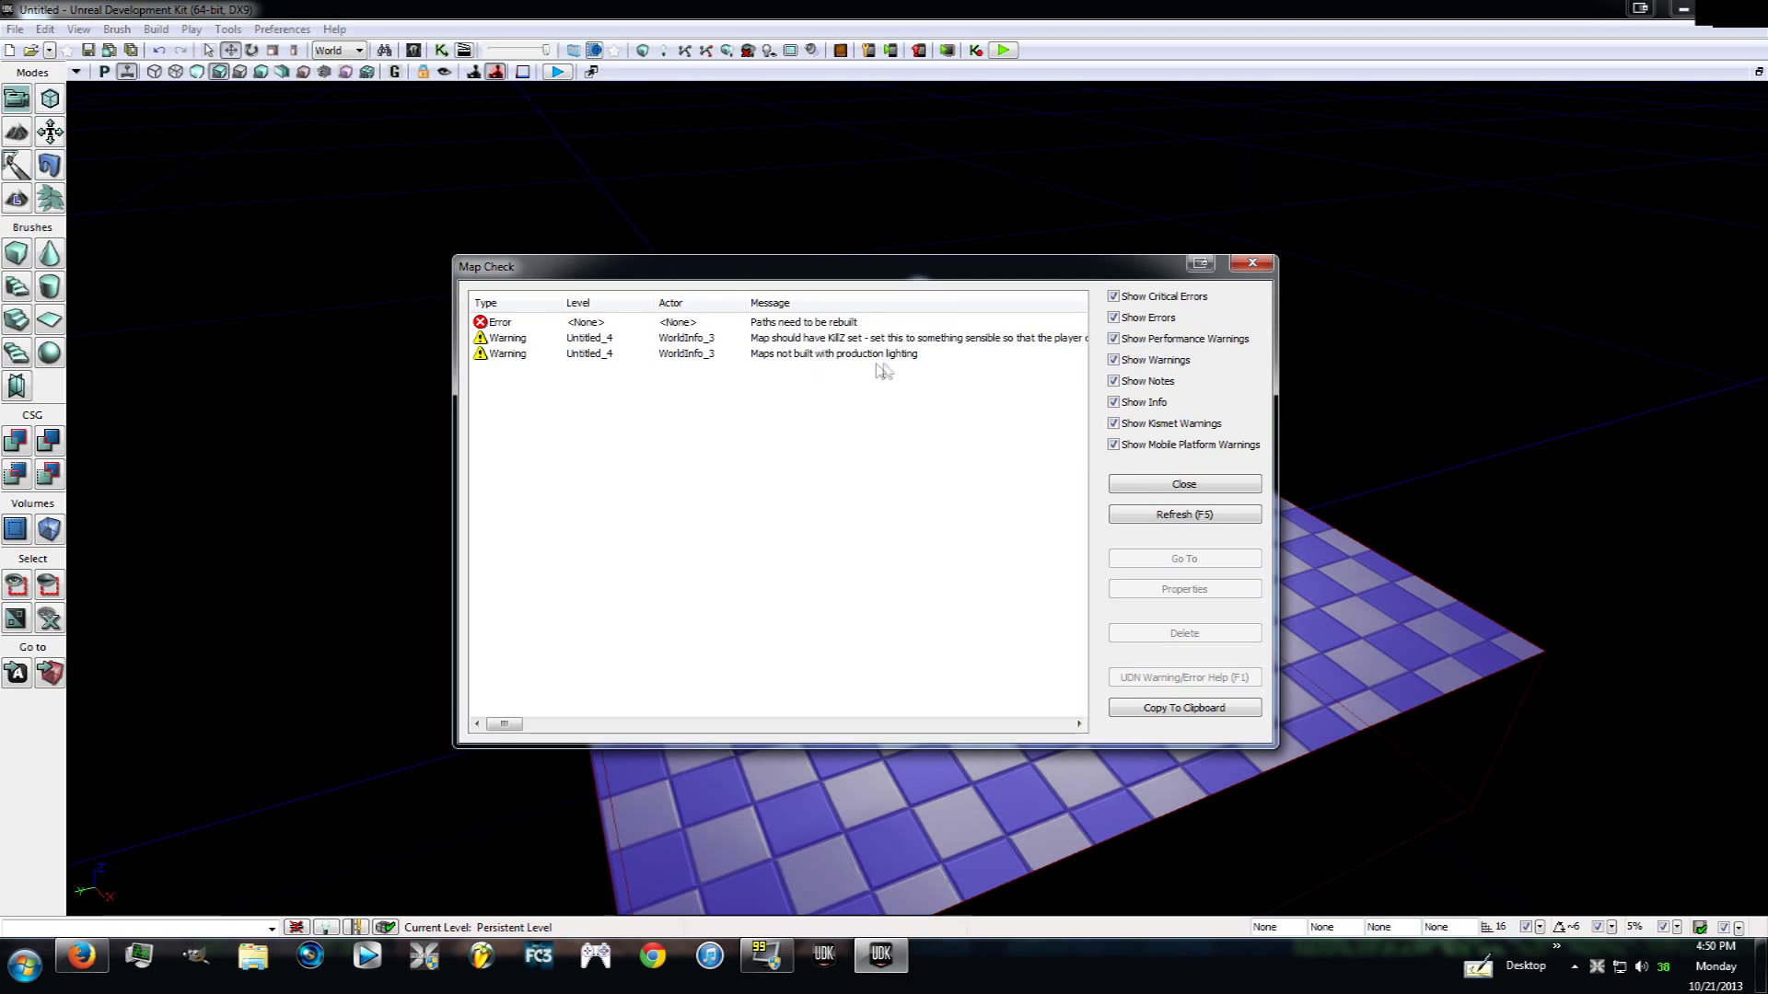
click(1148, 484)
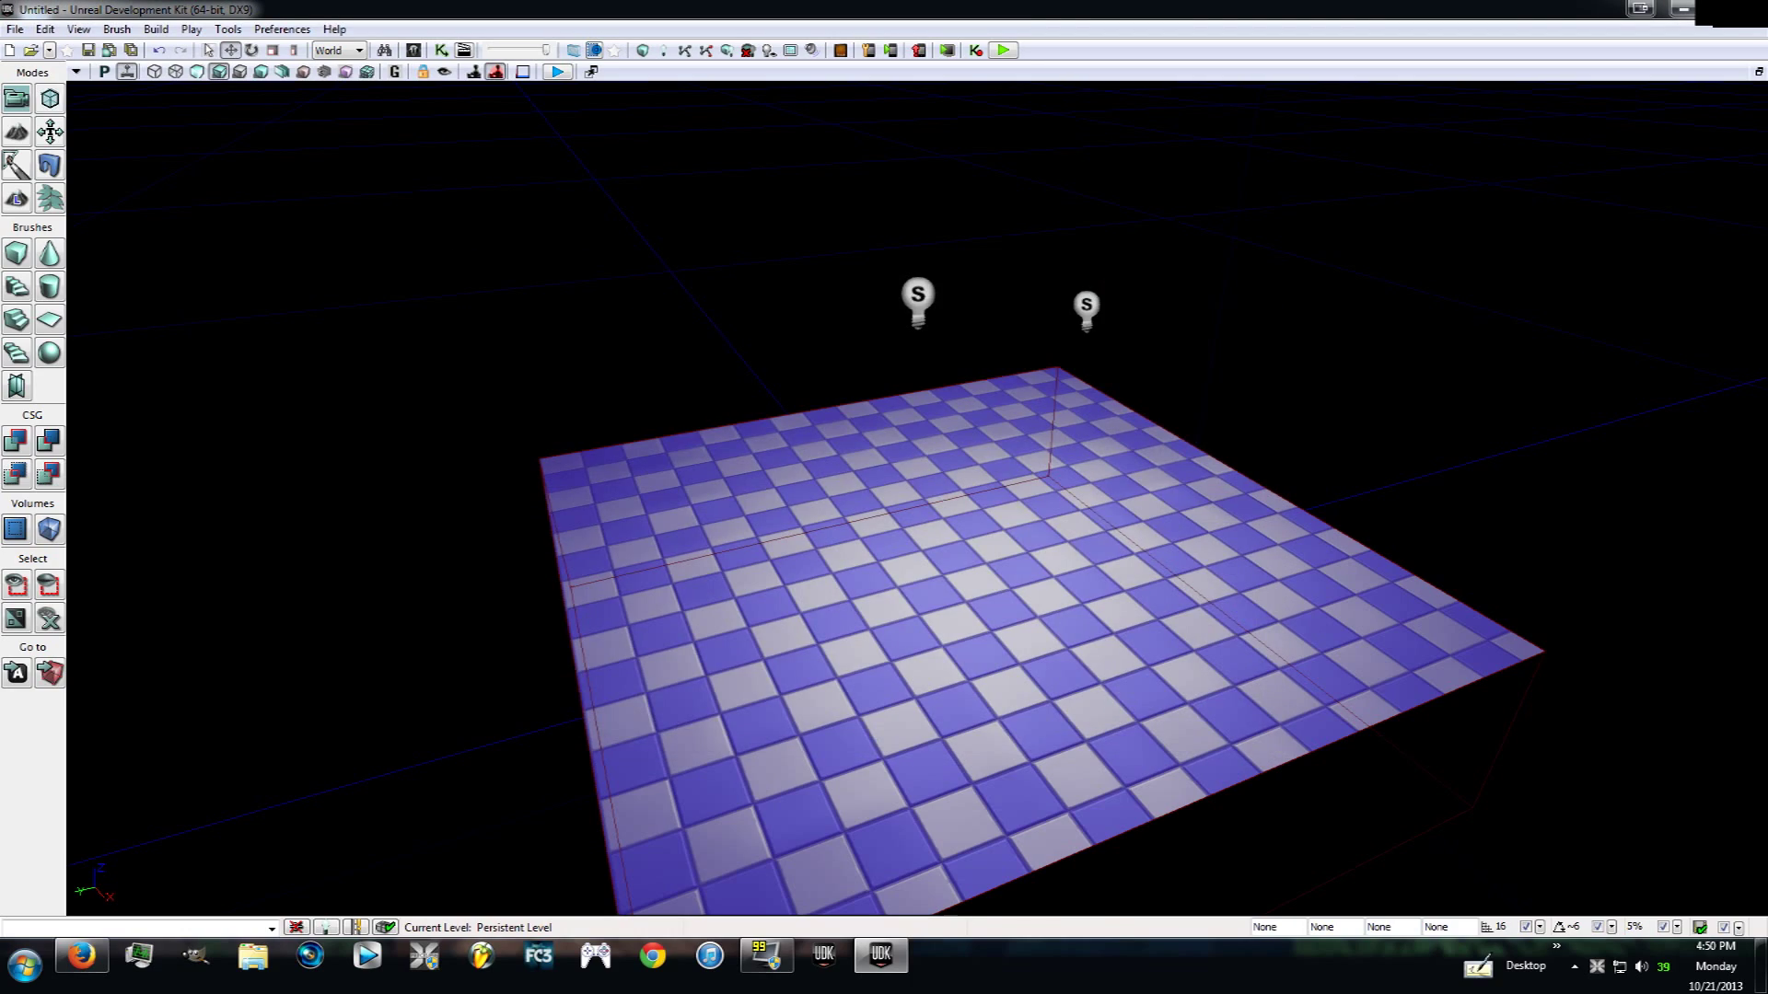
Play the level from the checkered floor with the built lighting, and end the preview.
mouse_move(1148, 484)
right_down()
mouse_move(1363, 553)
mouse_move(1262, 598)
mouse_move(1142, 515)
right_up()
right_click(856, 517)
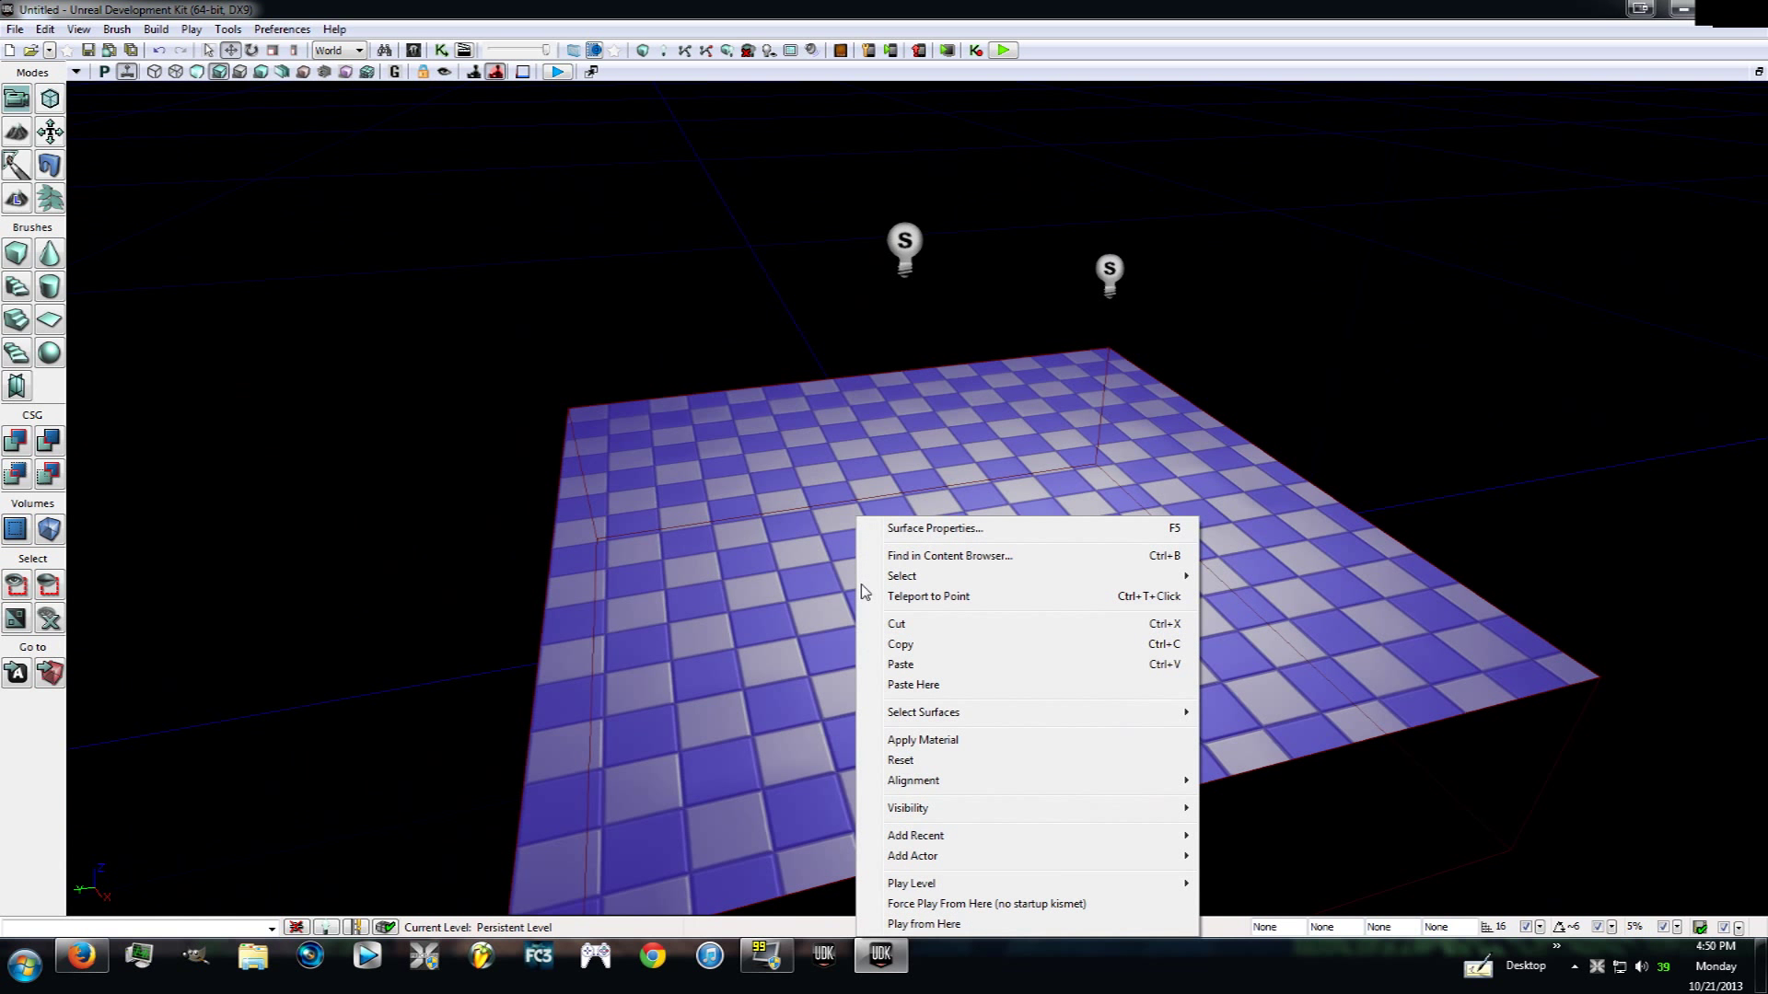
click(923, 924)
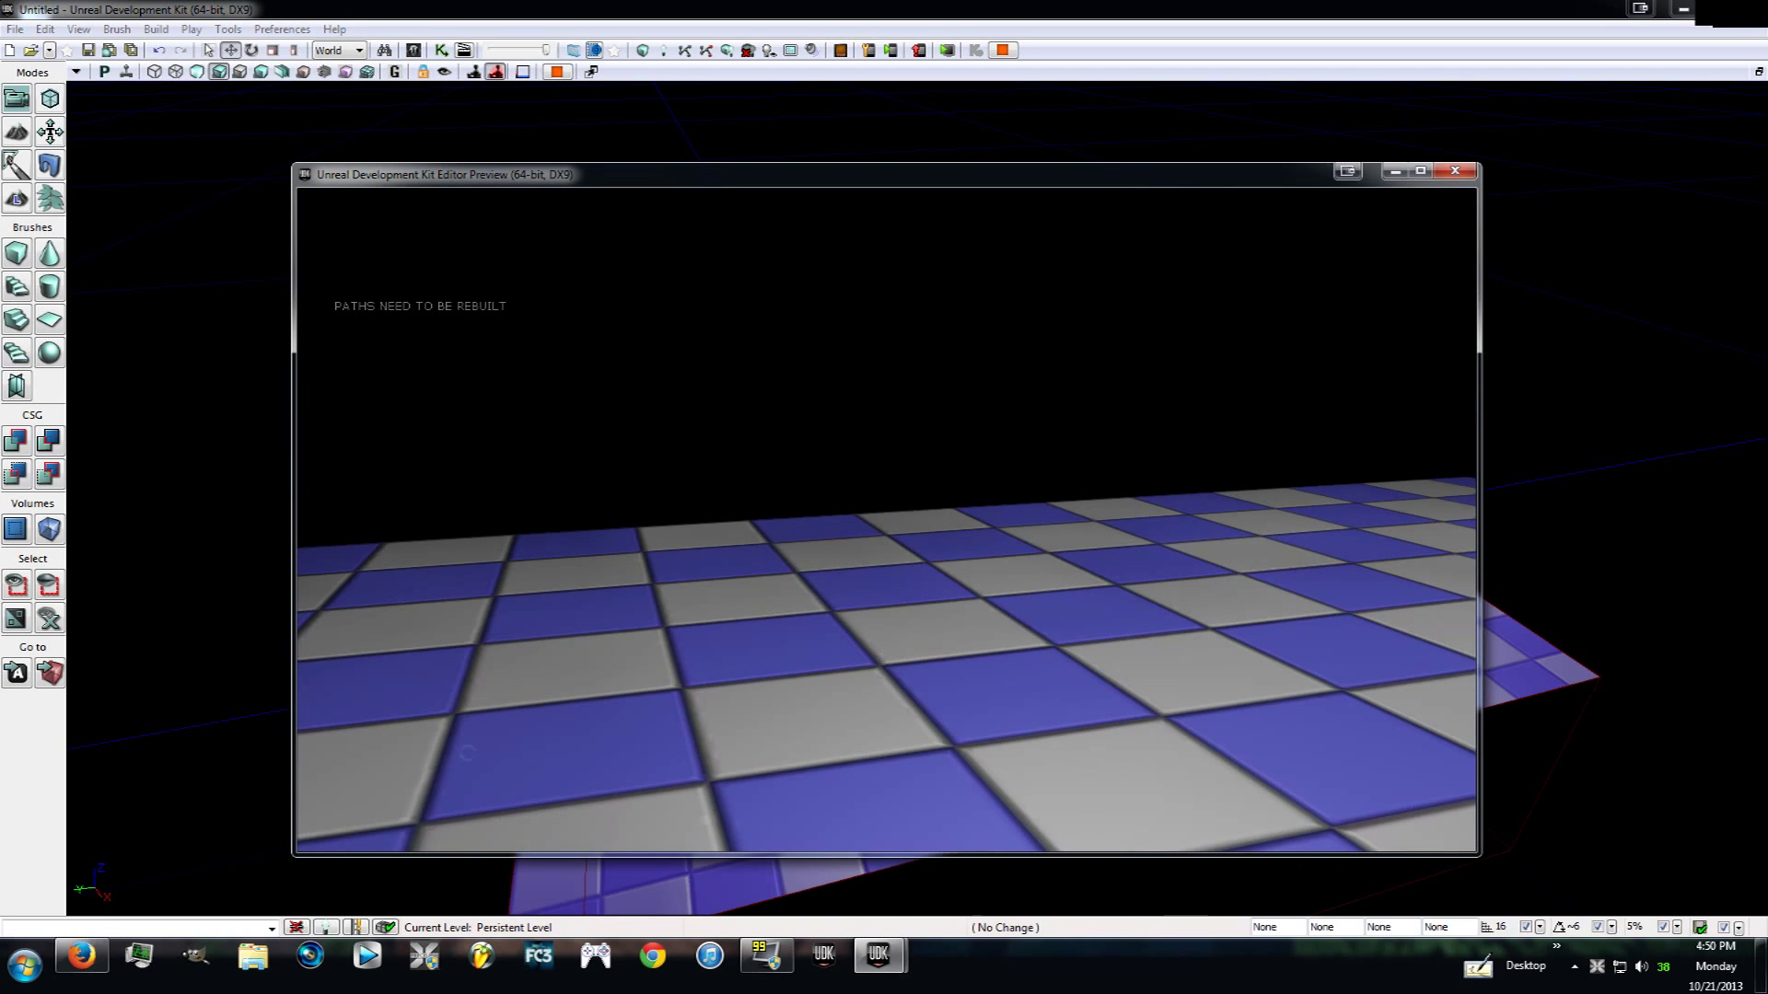
key(Escape)
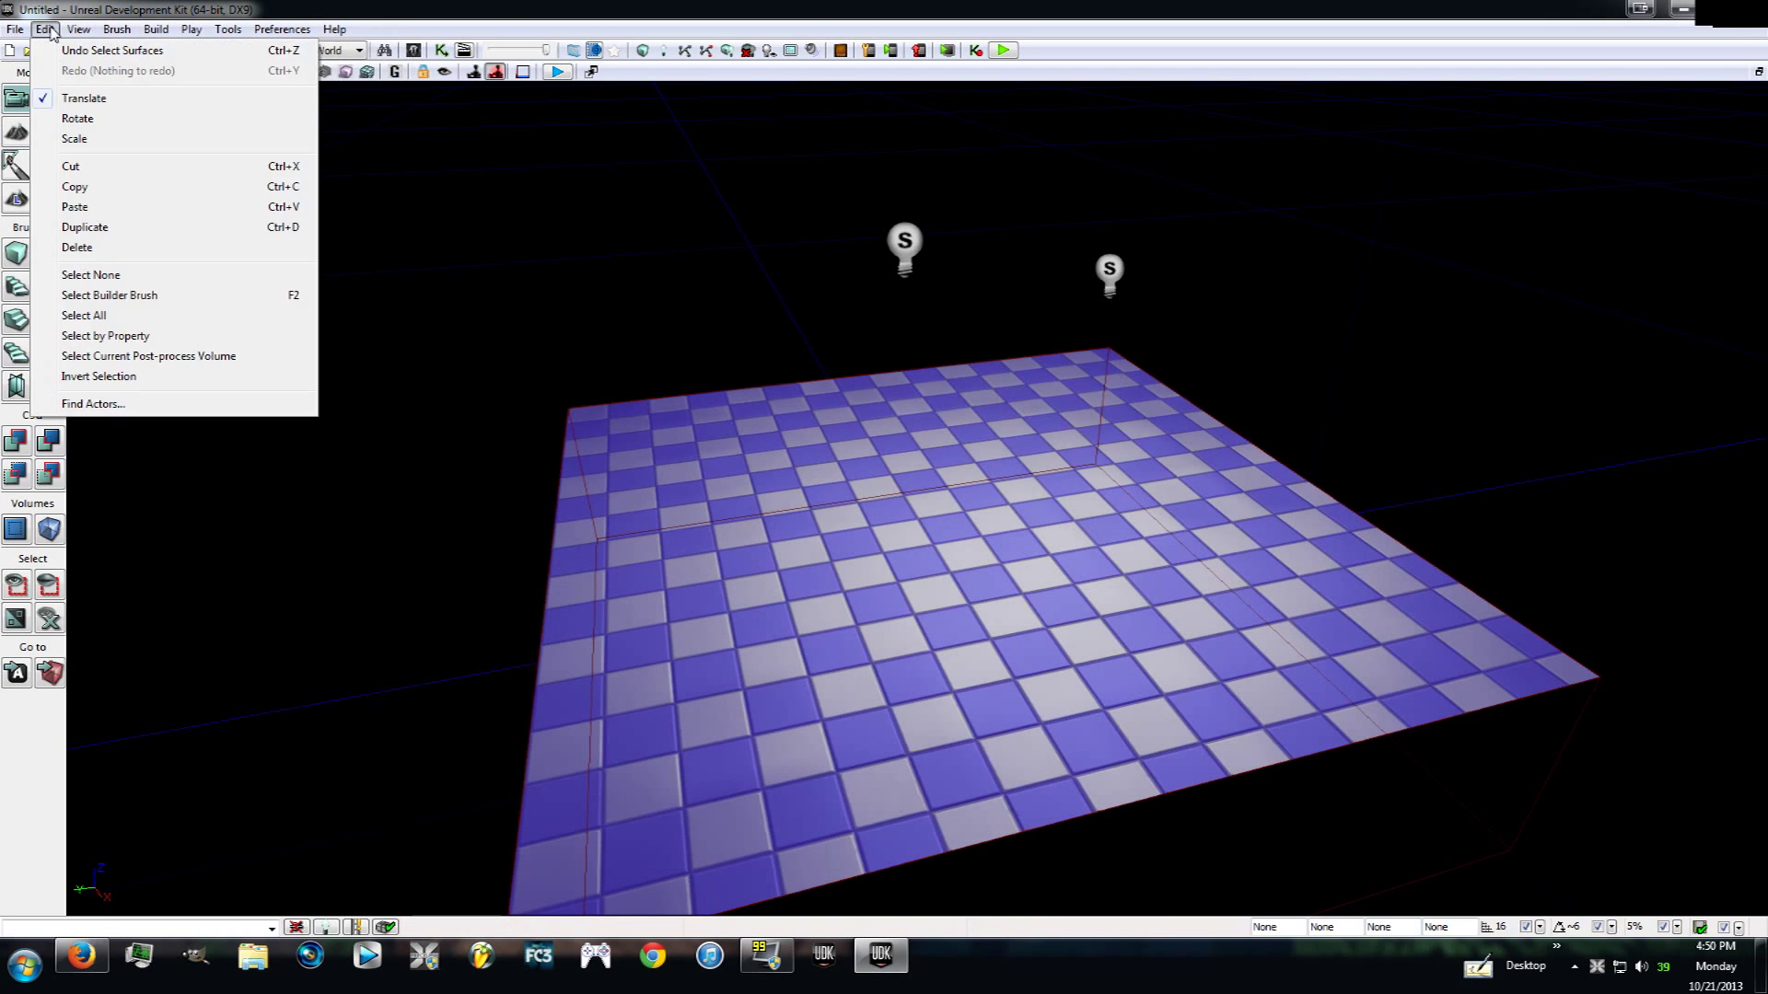
Set both the Default Game Type and the Game Type For PIE to UTDeathmatch in the World Properties.
mouse_move(79, 33)
click(134, 117)
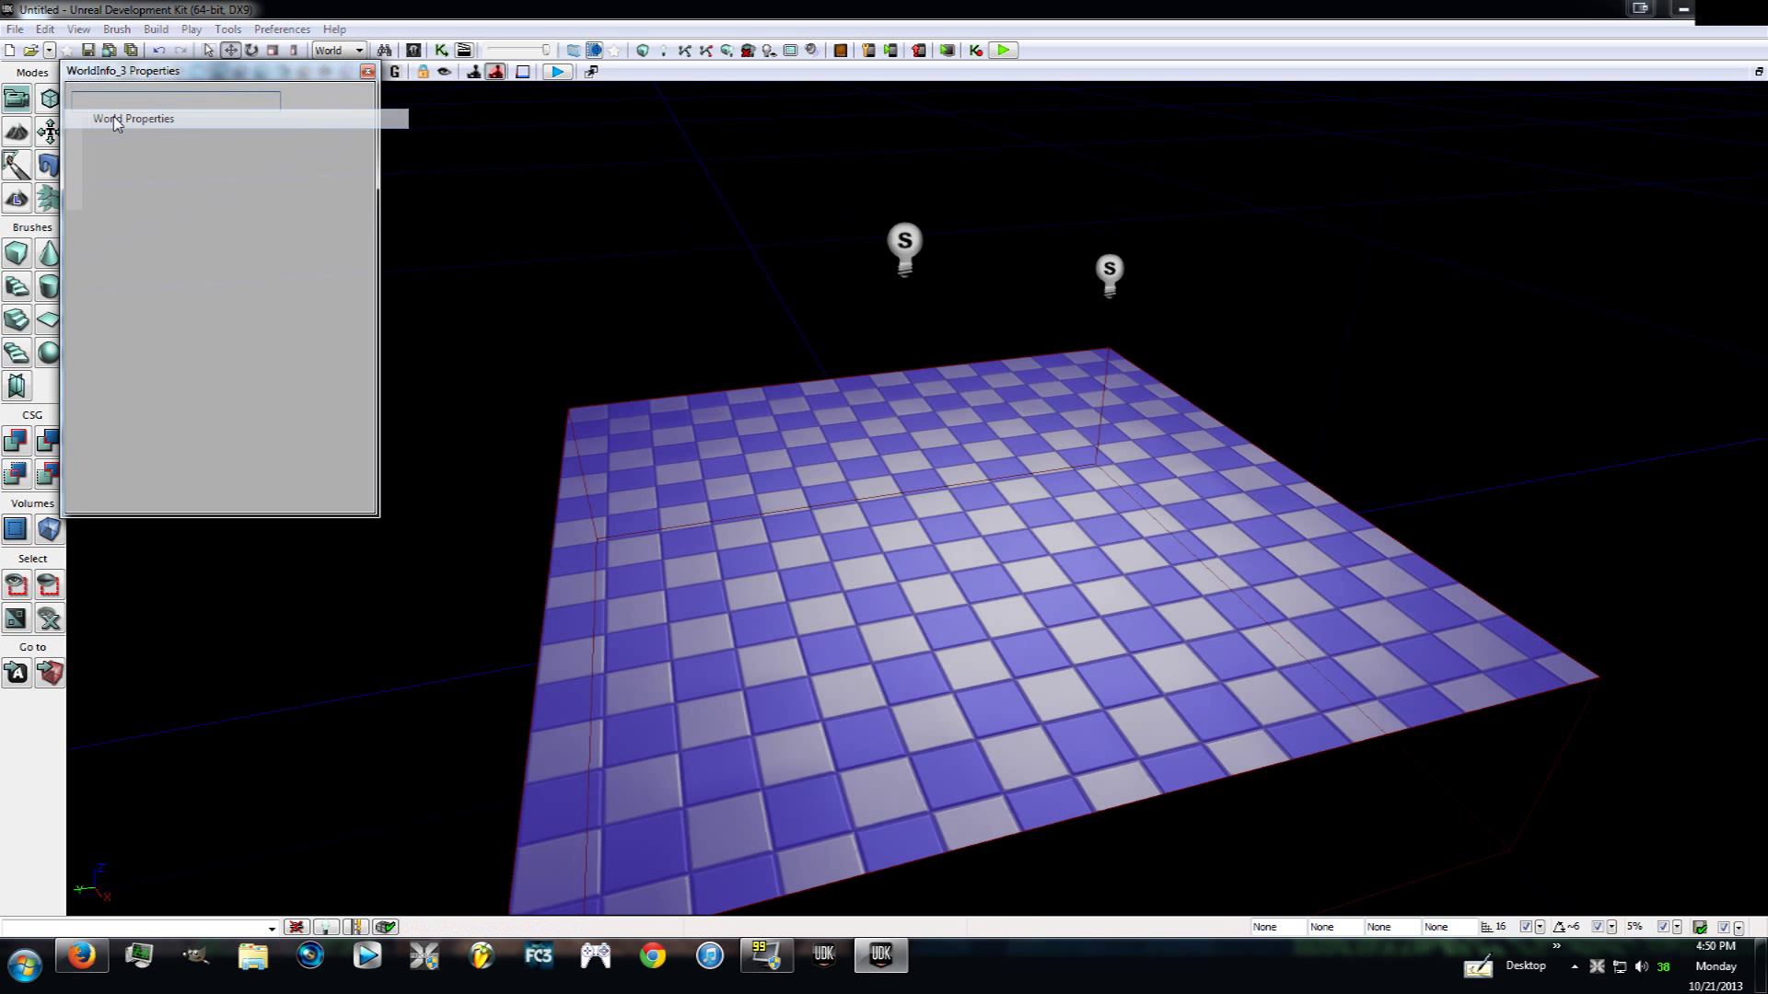
click(95, 263)
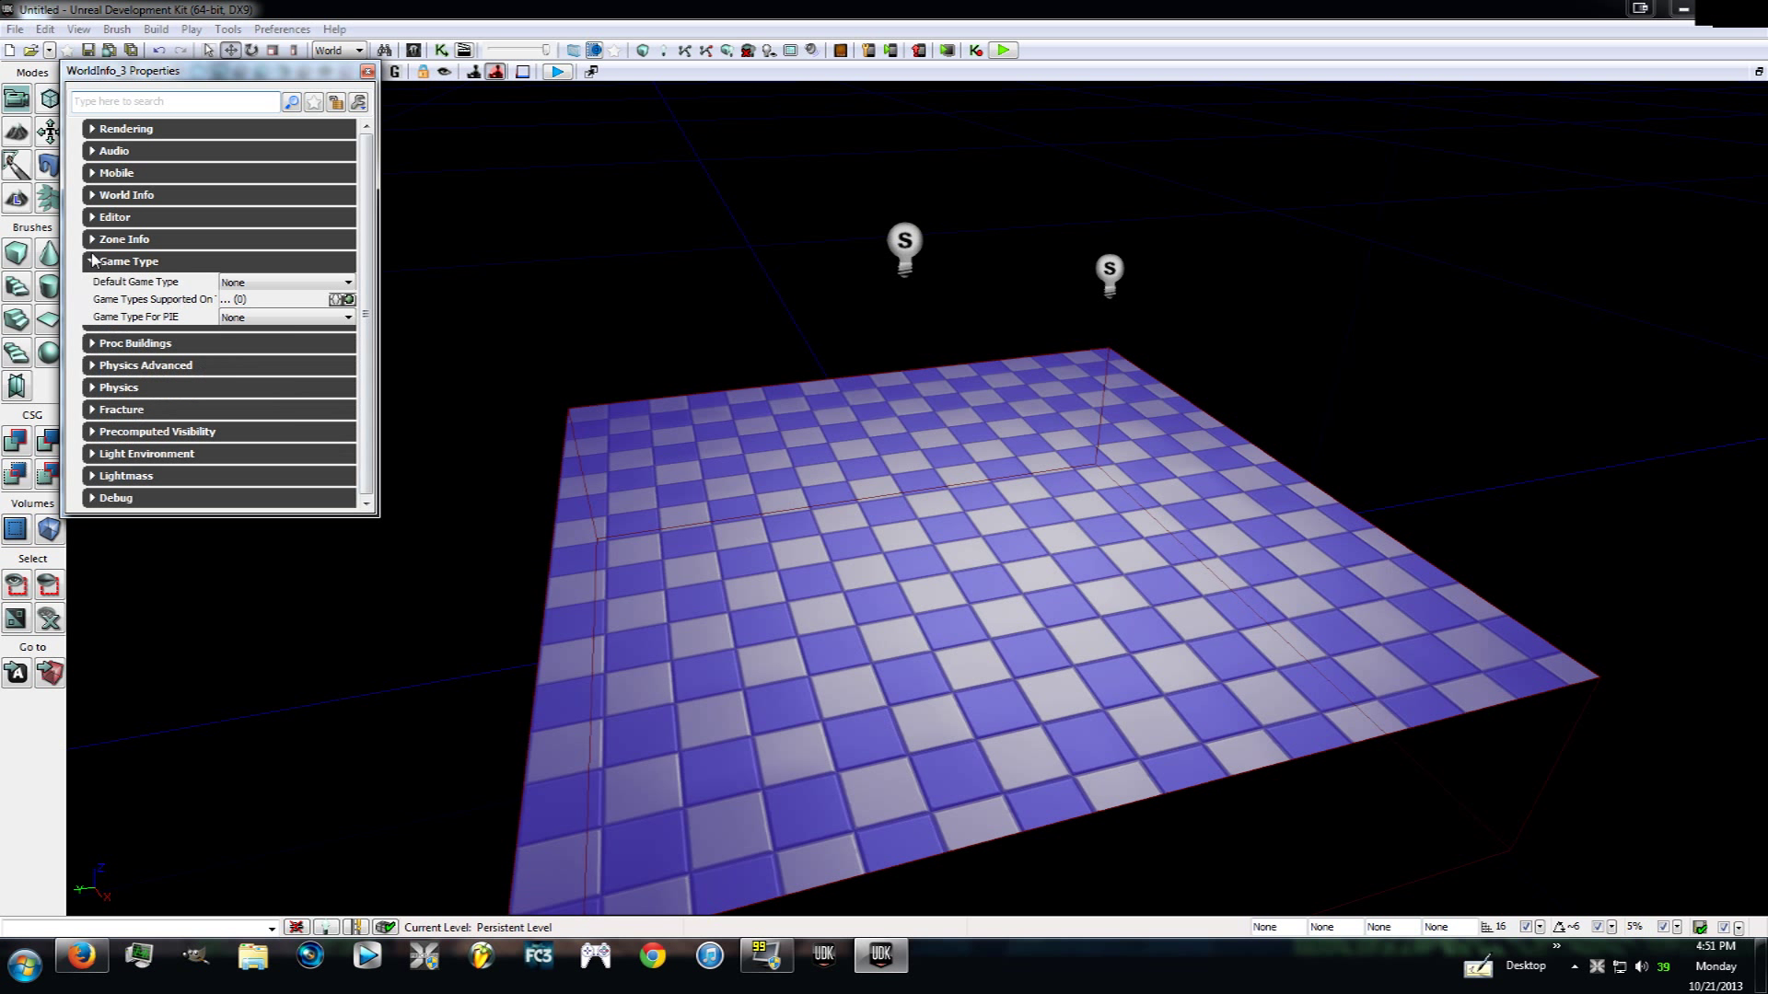
click(286, 283)
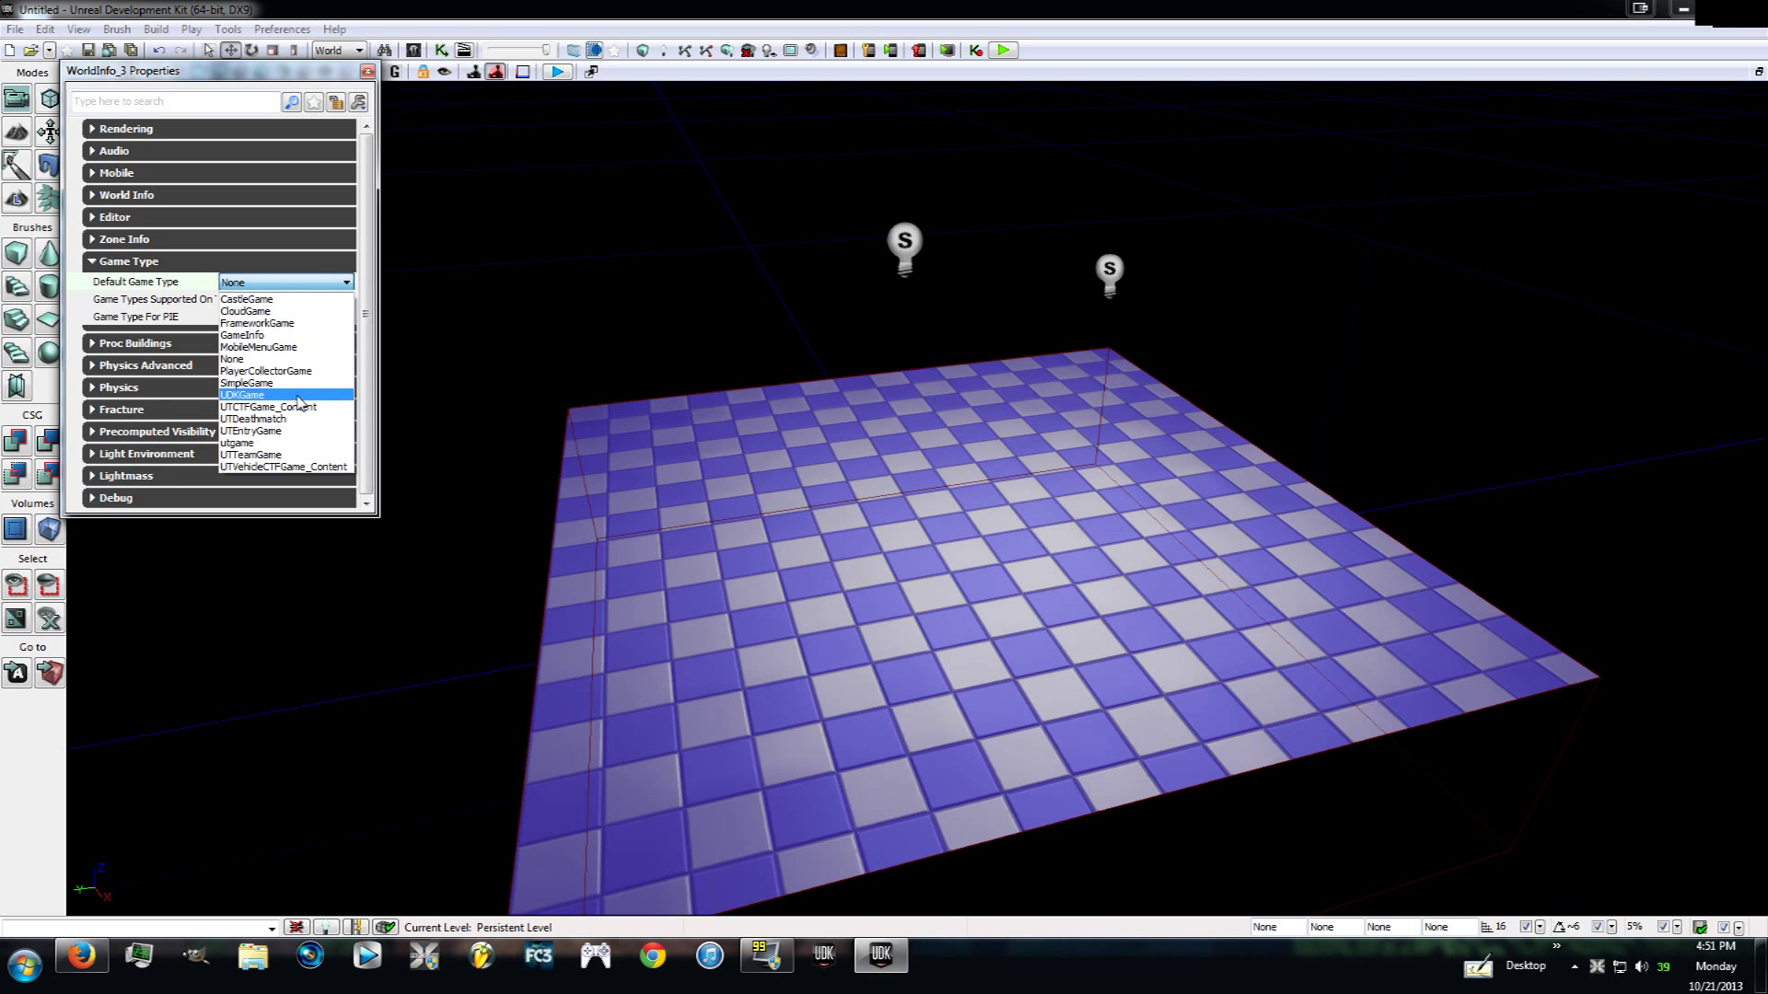
click(295, 420)
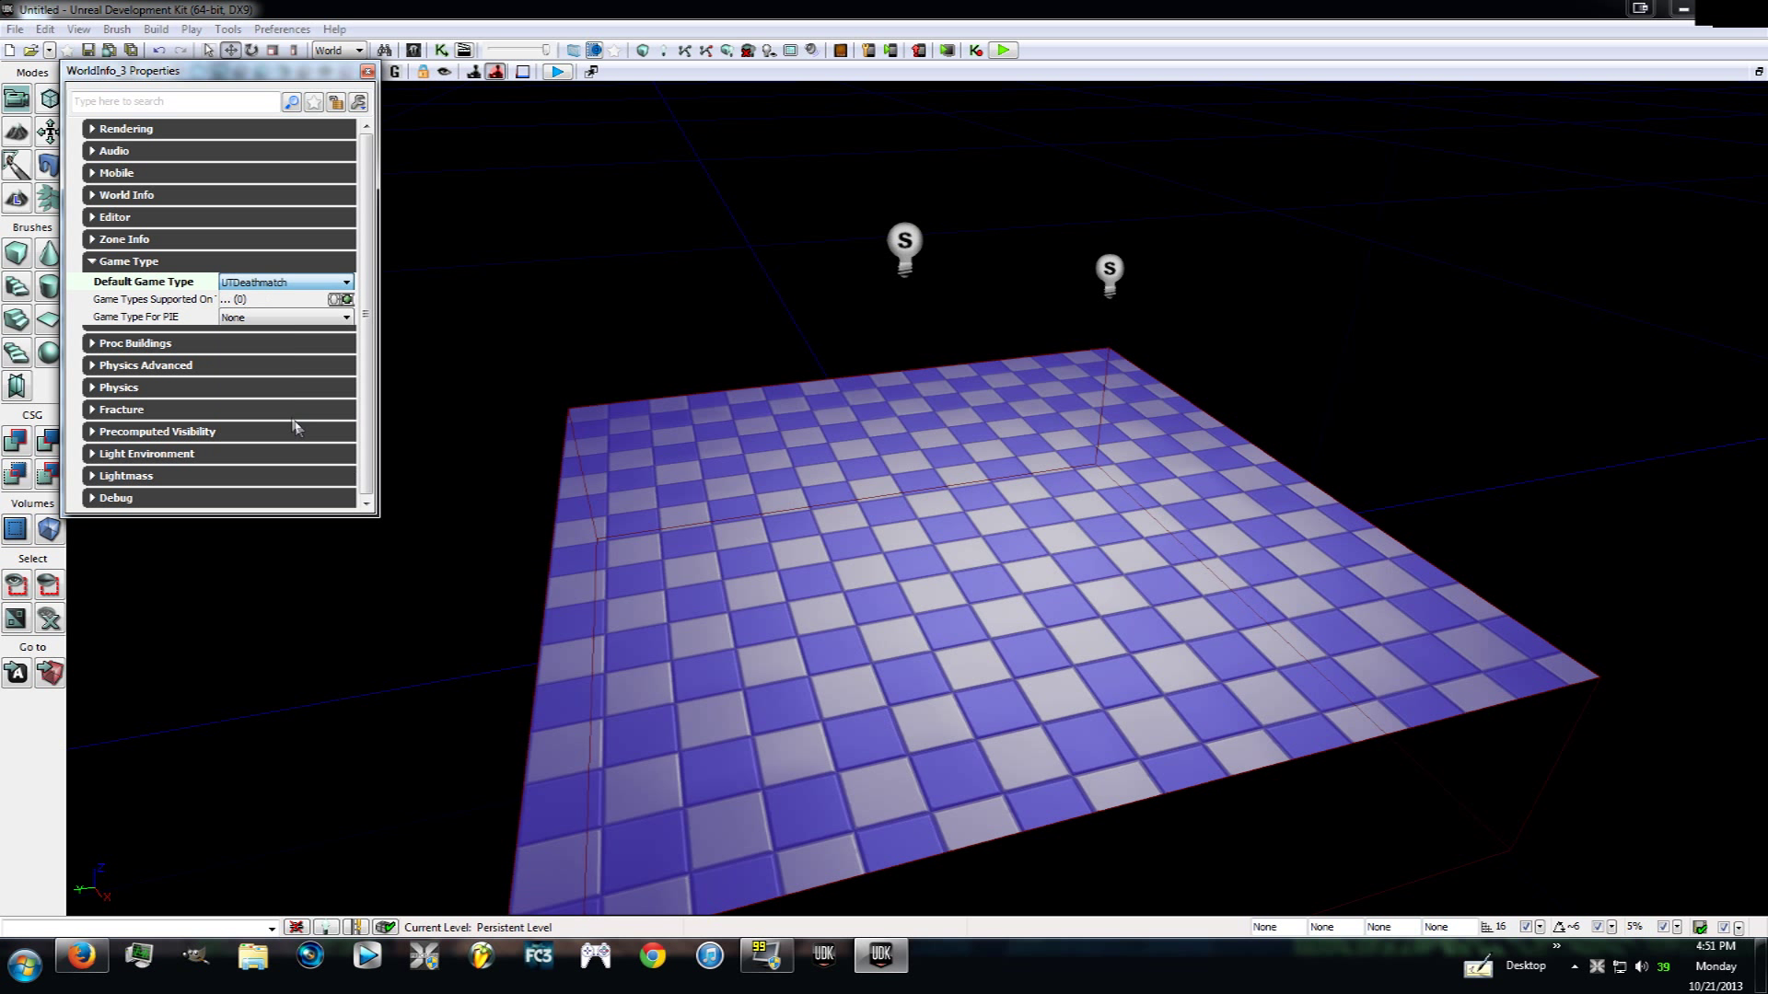
click(258, 320)
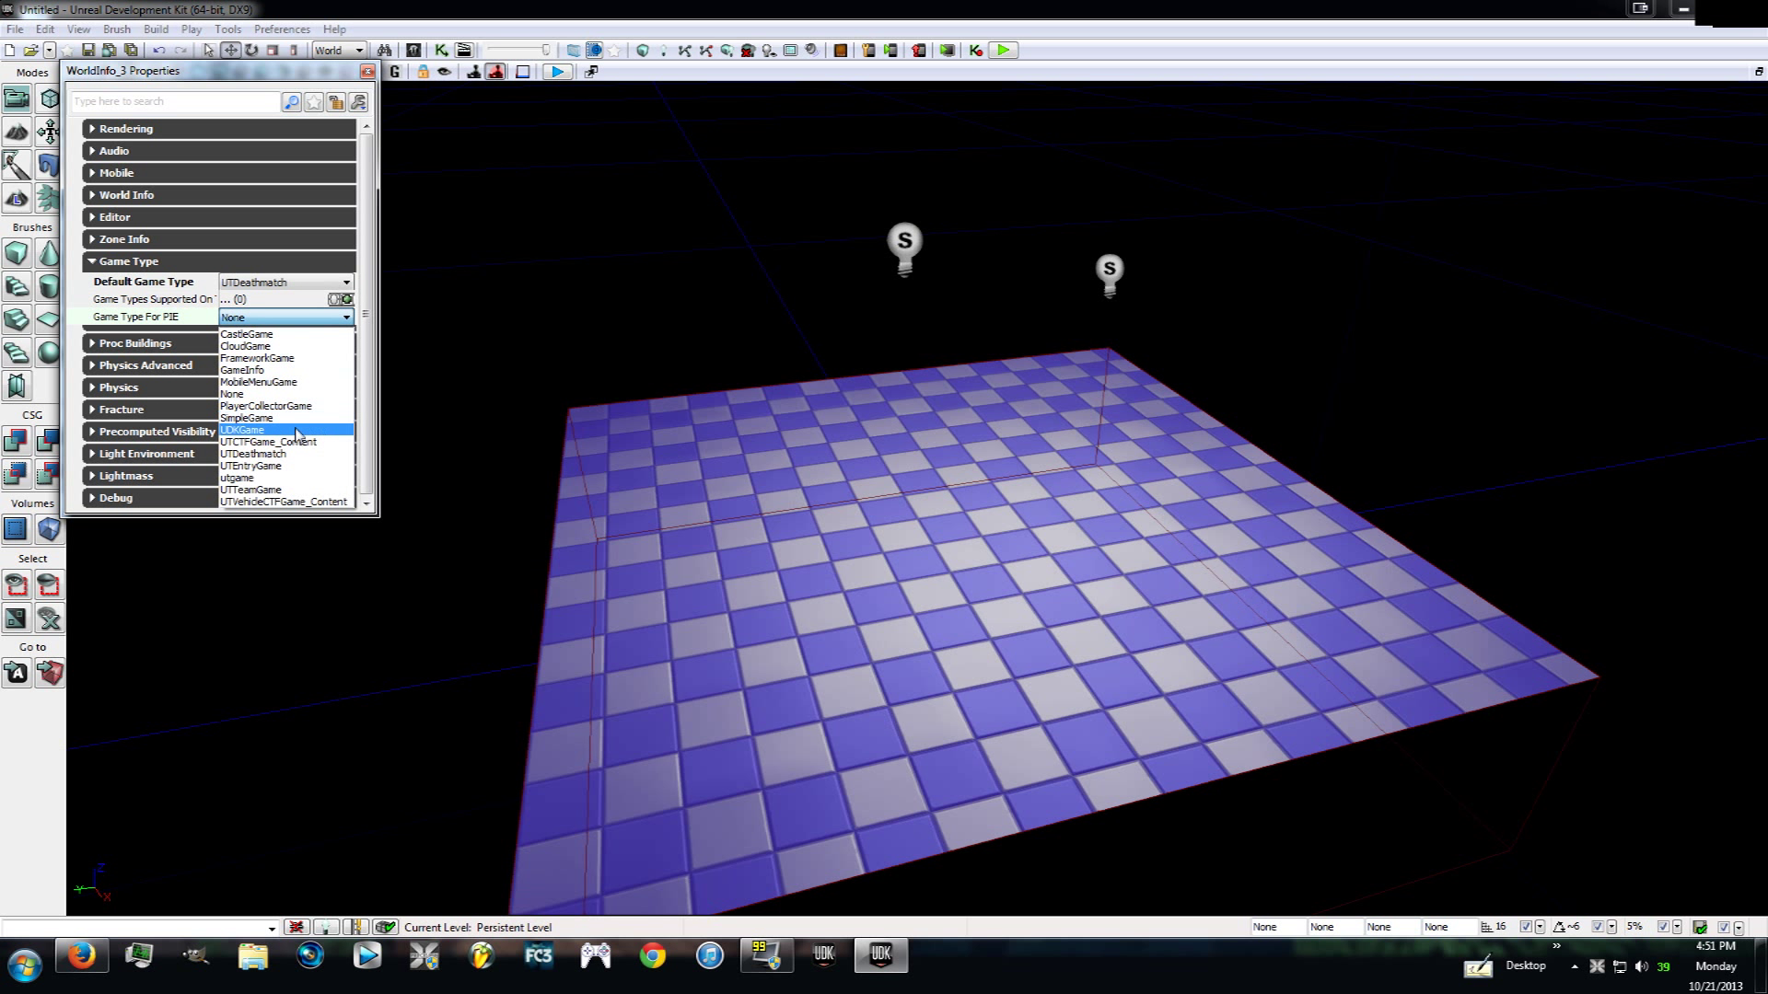
click(303, 455)
click(367, 71)
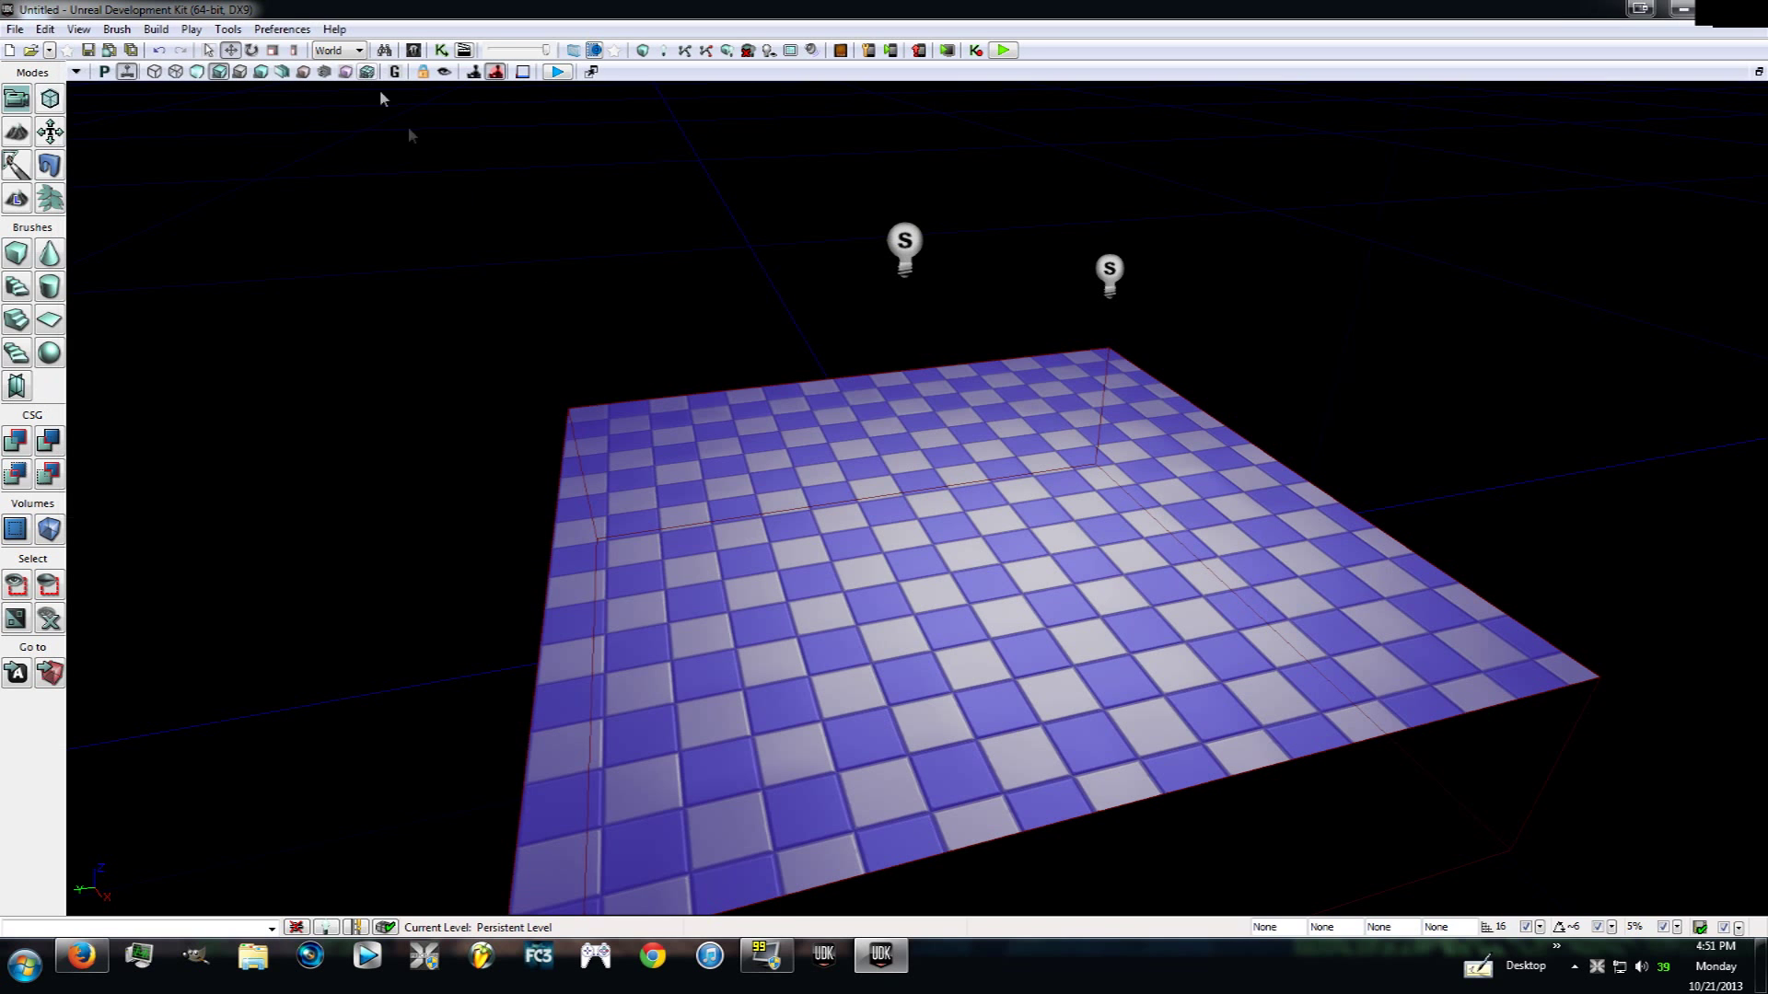
Play the level from the checkered floor with the new game type, fire both weapon modes, and end the preview.
right_click(1003, 650)
click(1045, 636)
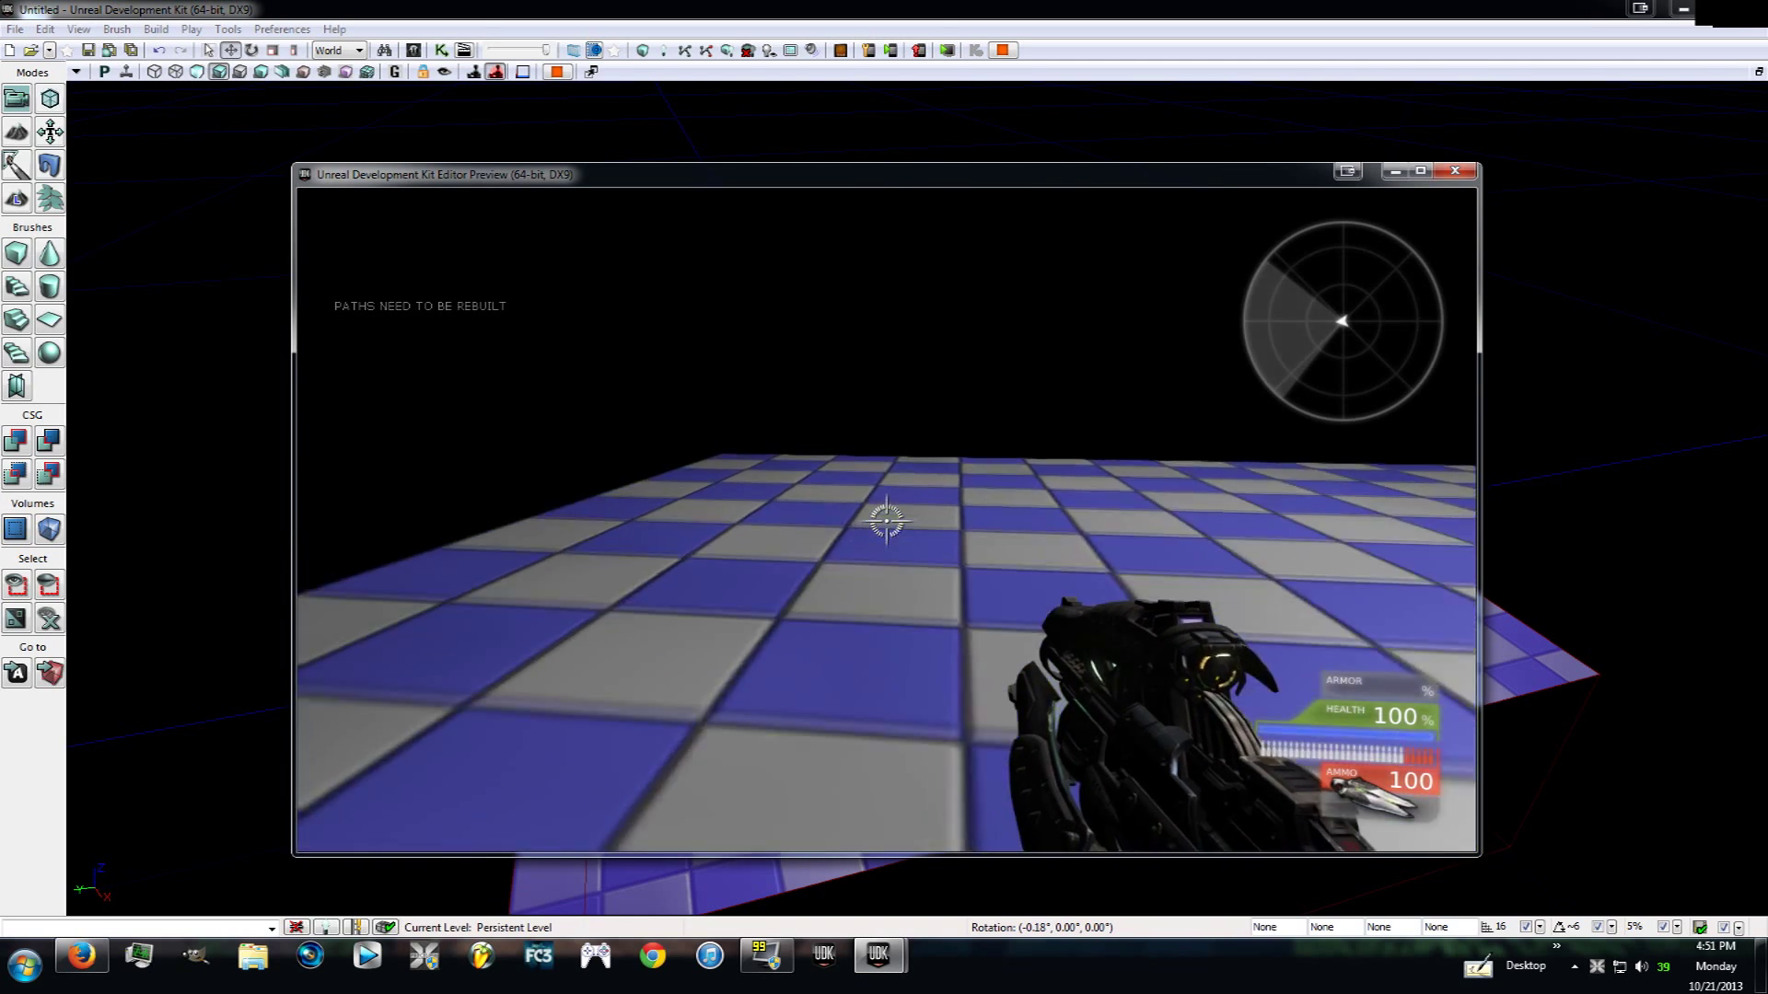
click(887, 522)
right_click(886, 522)
drag(886, 521, 887, 521)
key(Escape)
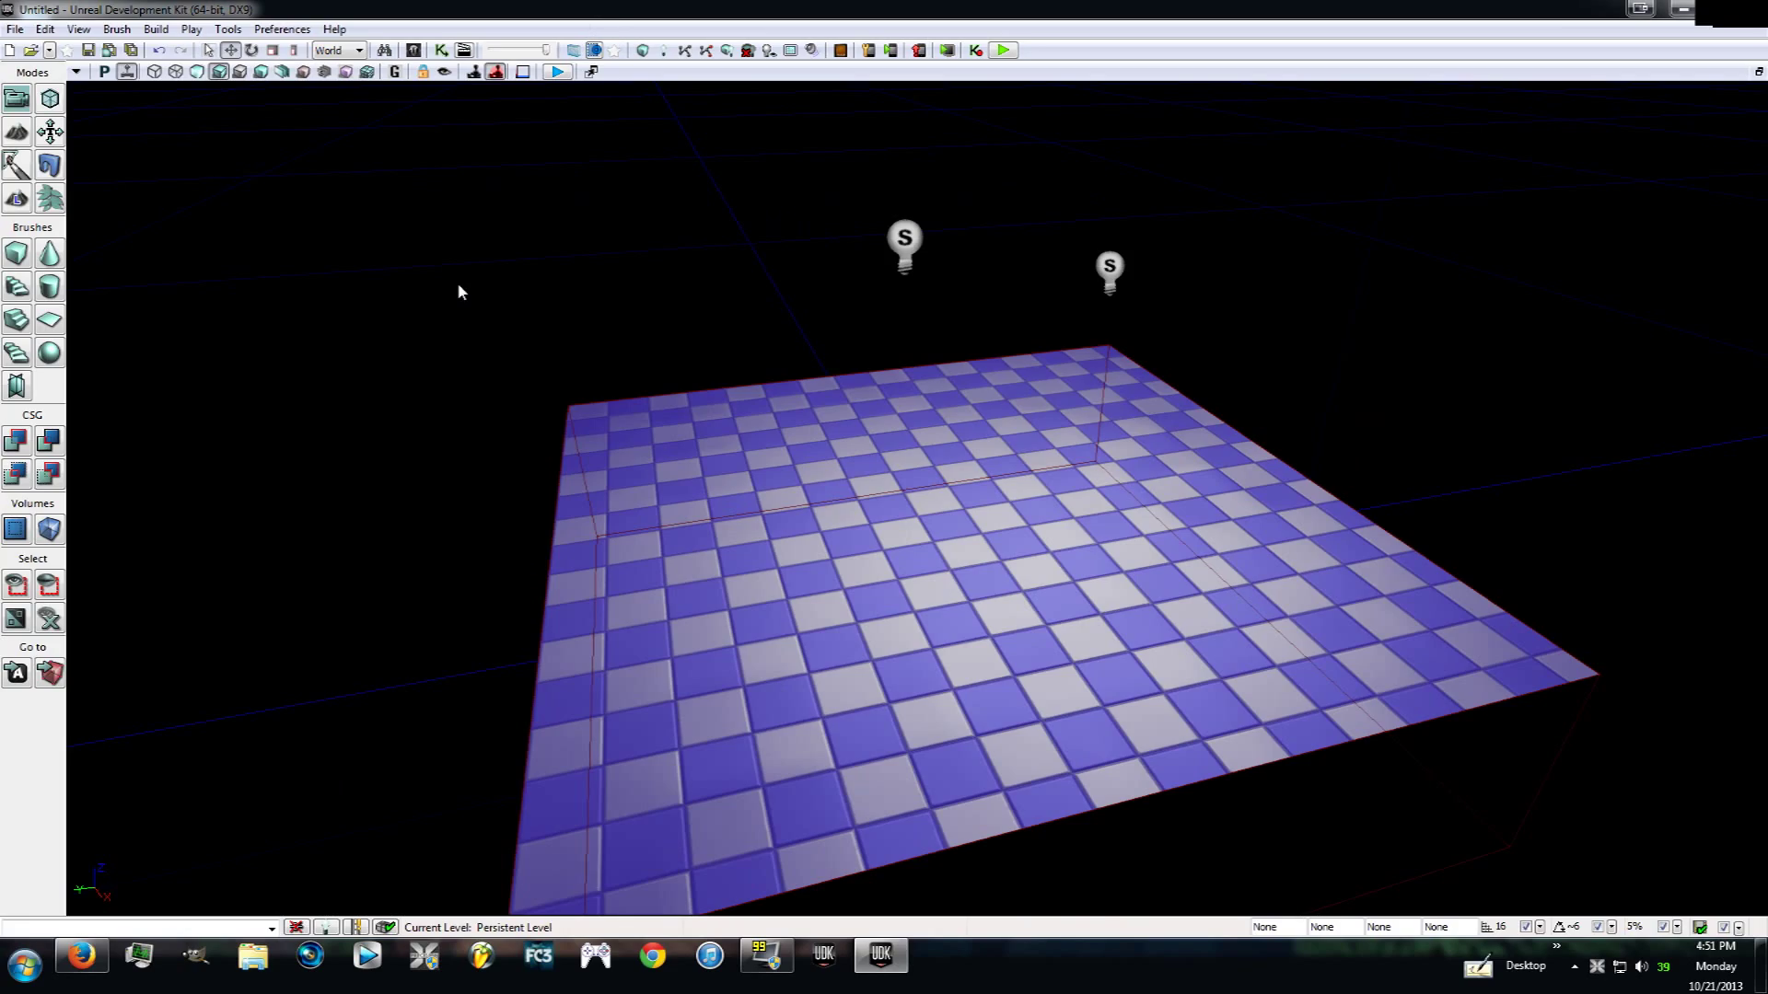
Switch to terrain editing mode and move the TerrainEdit window clear of the checkered floor.
right_drag(698, 261, 857, 260)
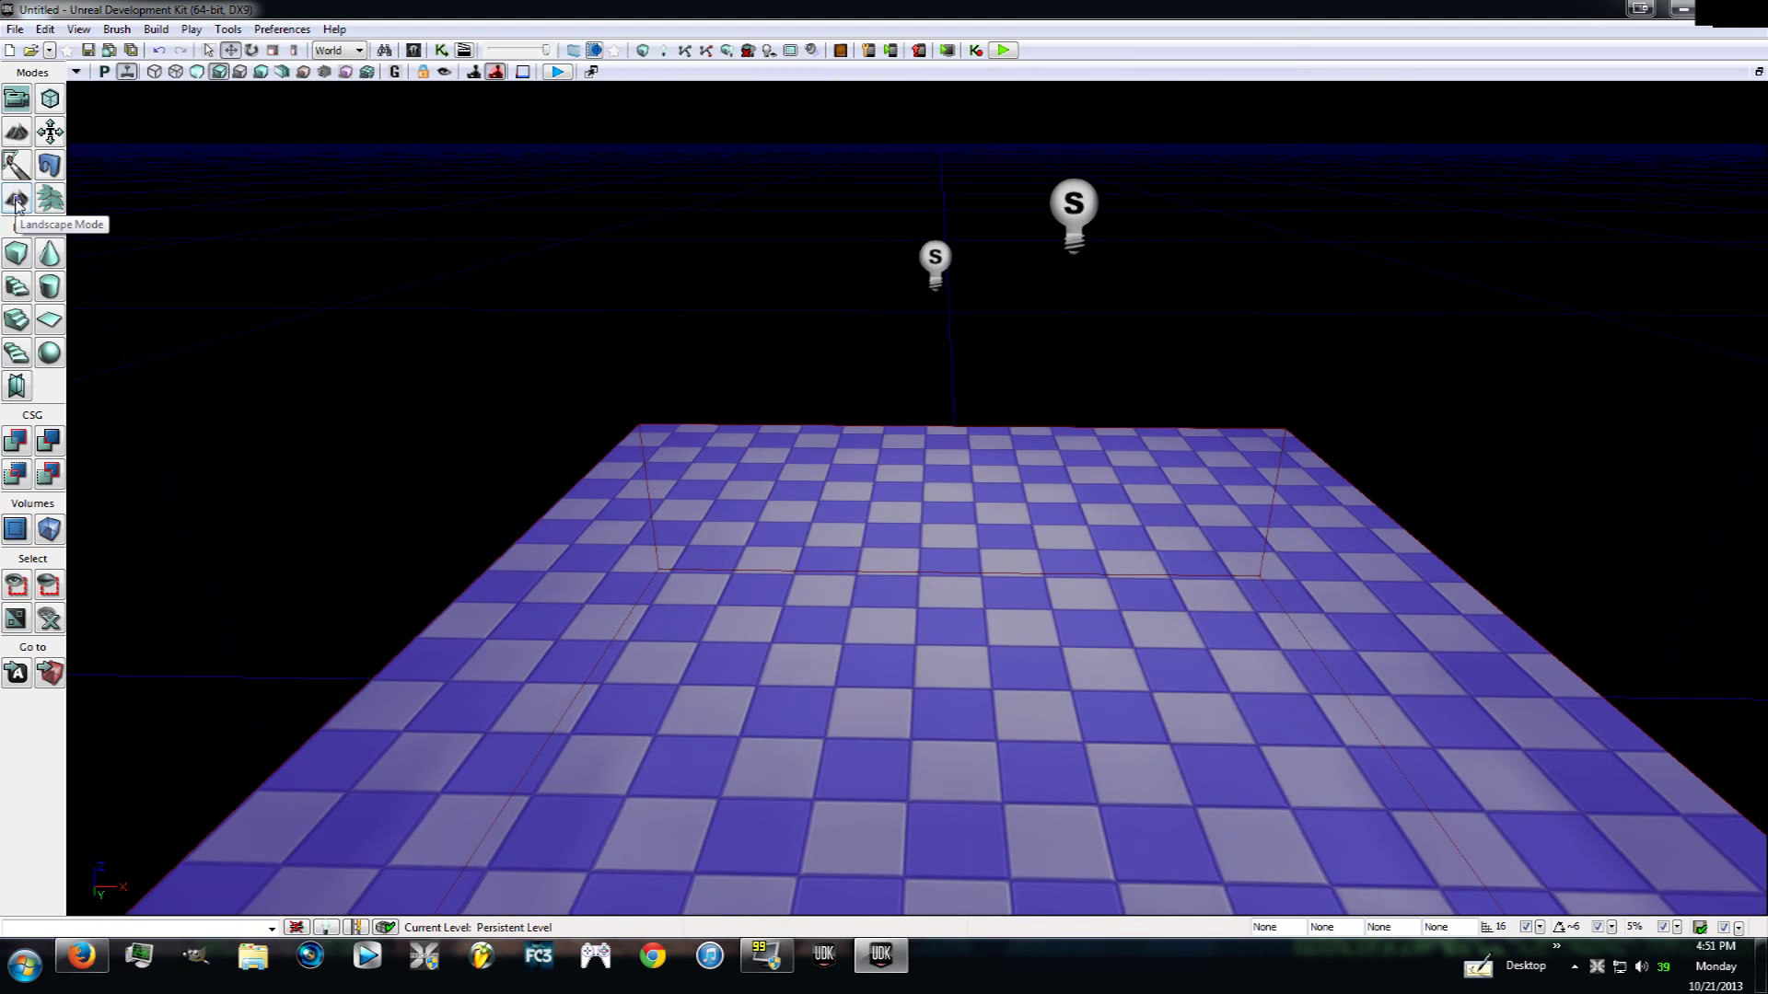
right_drag(118, 247, 198, 382)
mouse_move(730, 406)
right_down()
mouse_move(730, 354)
mouse_move(822, 380)
right_up()
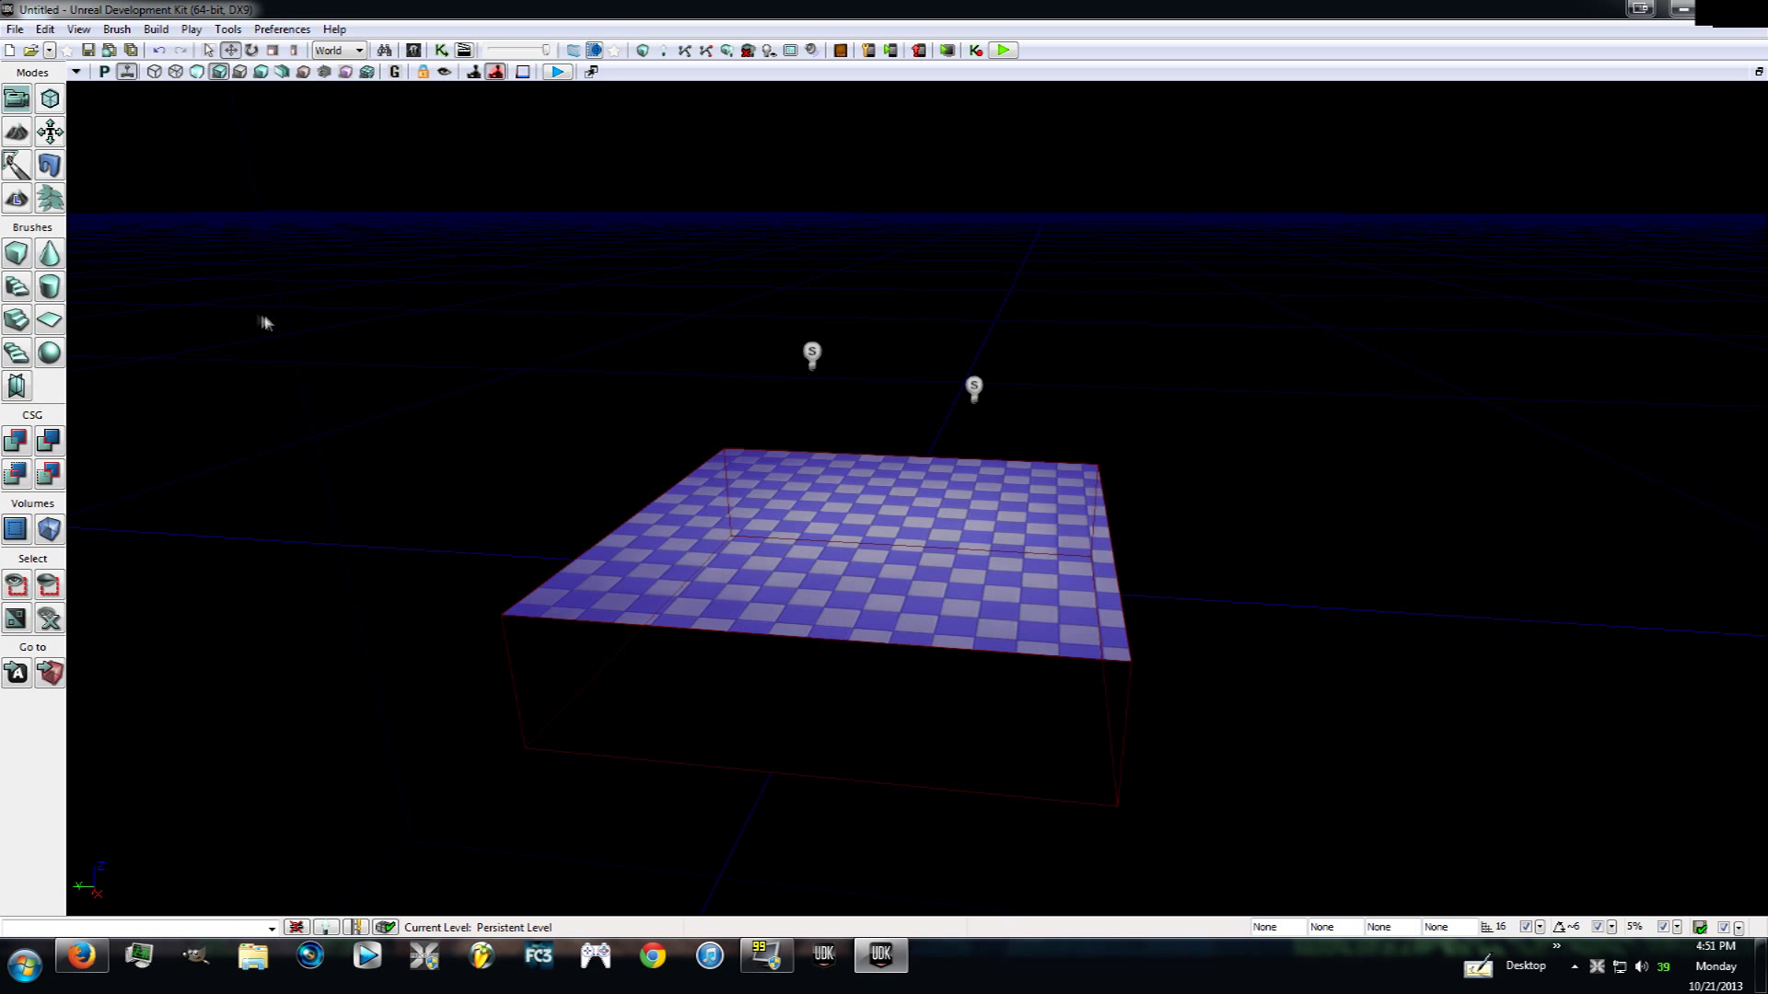
click(18, 134)
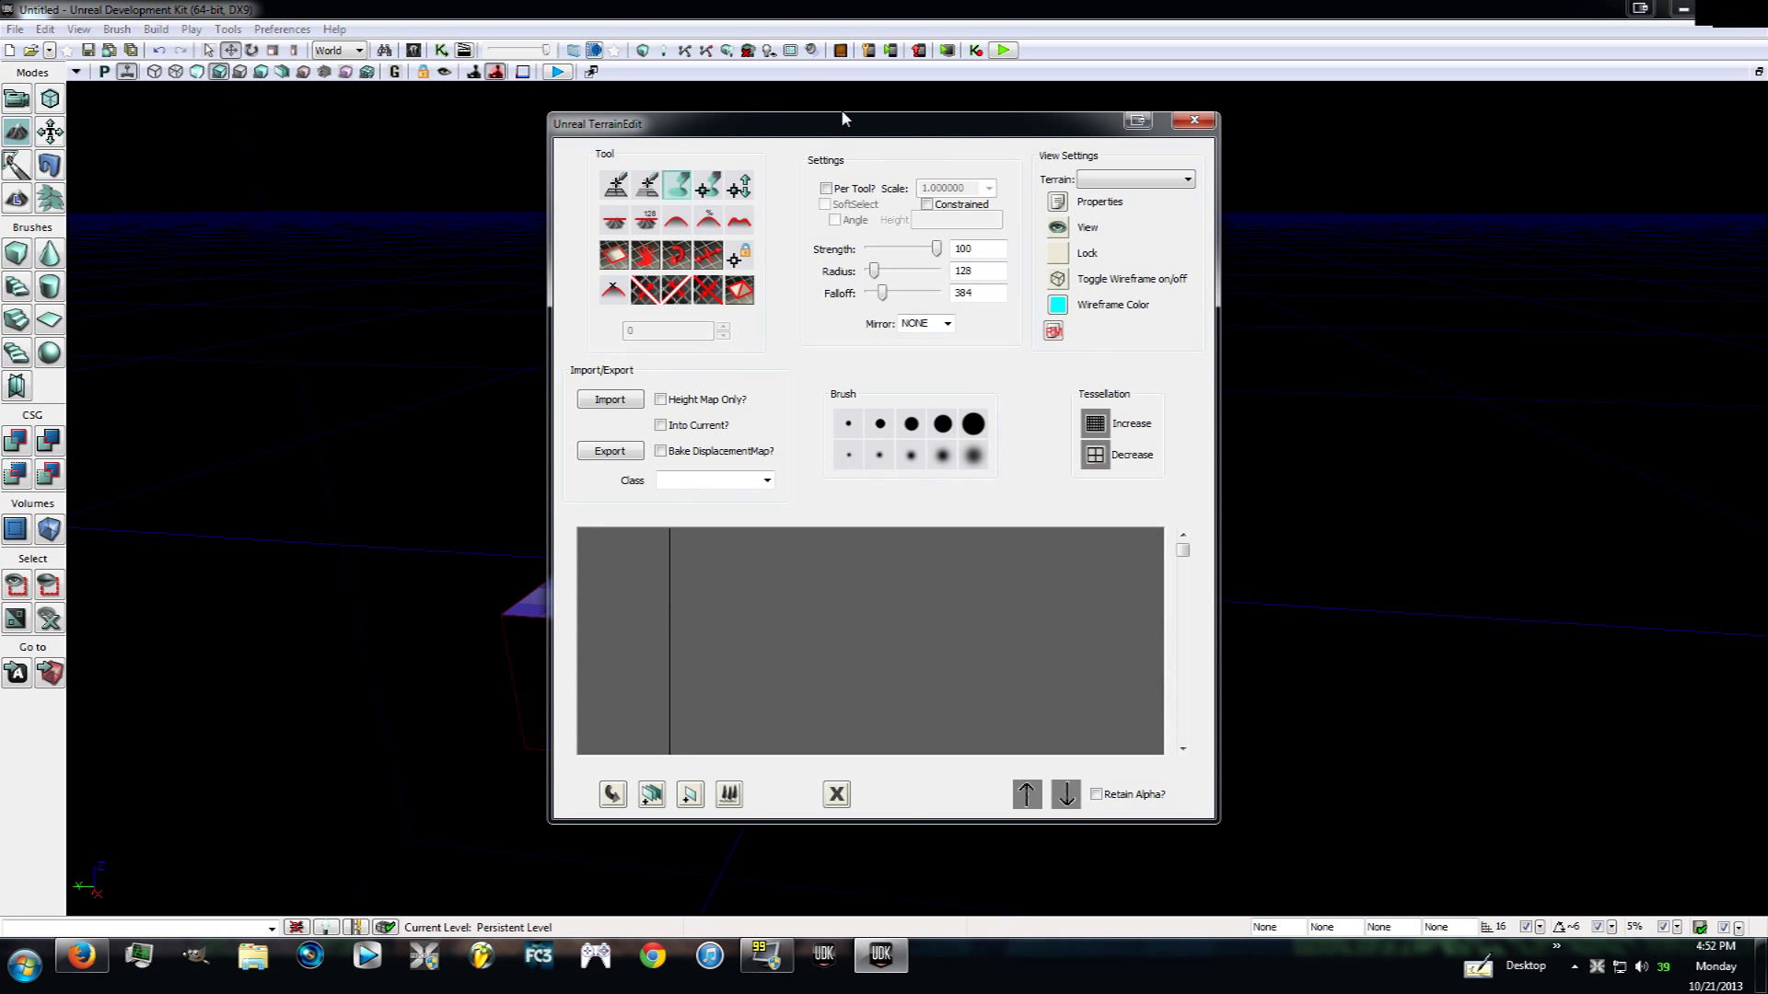
drag(647, 126, 1295, 121)
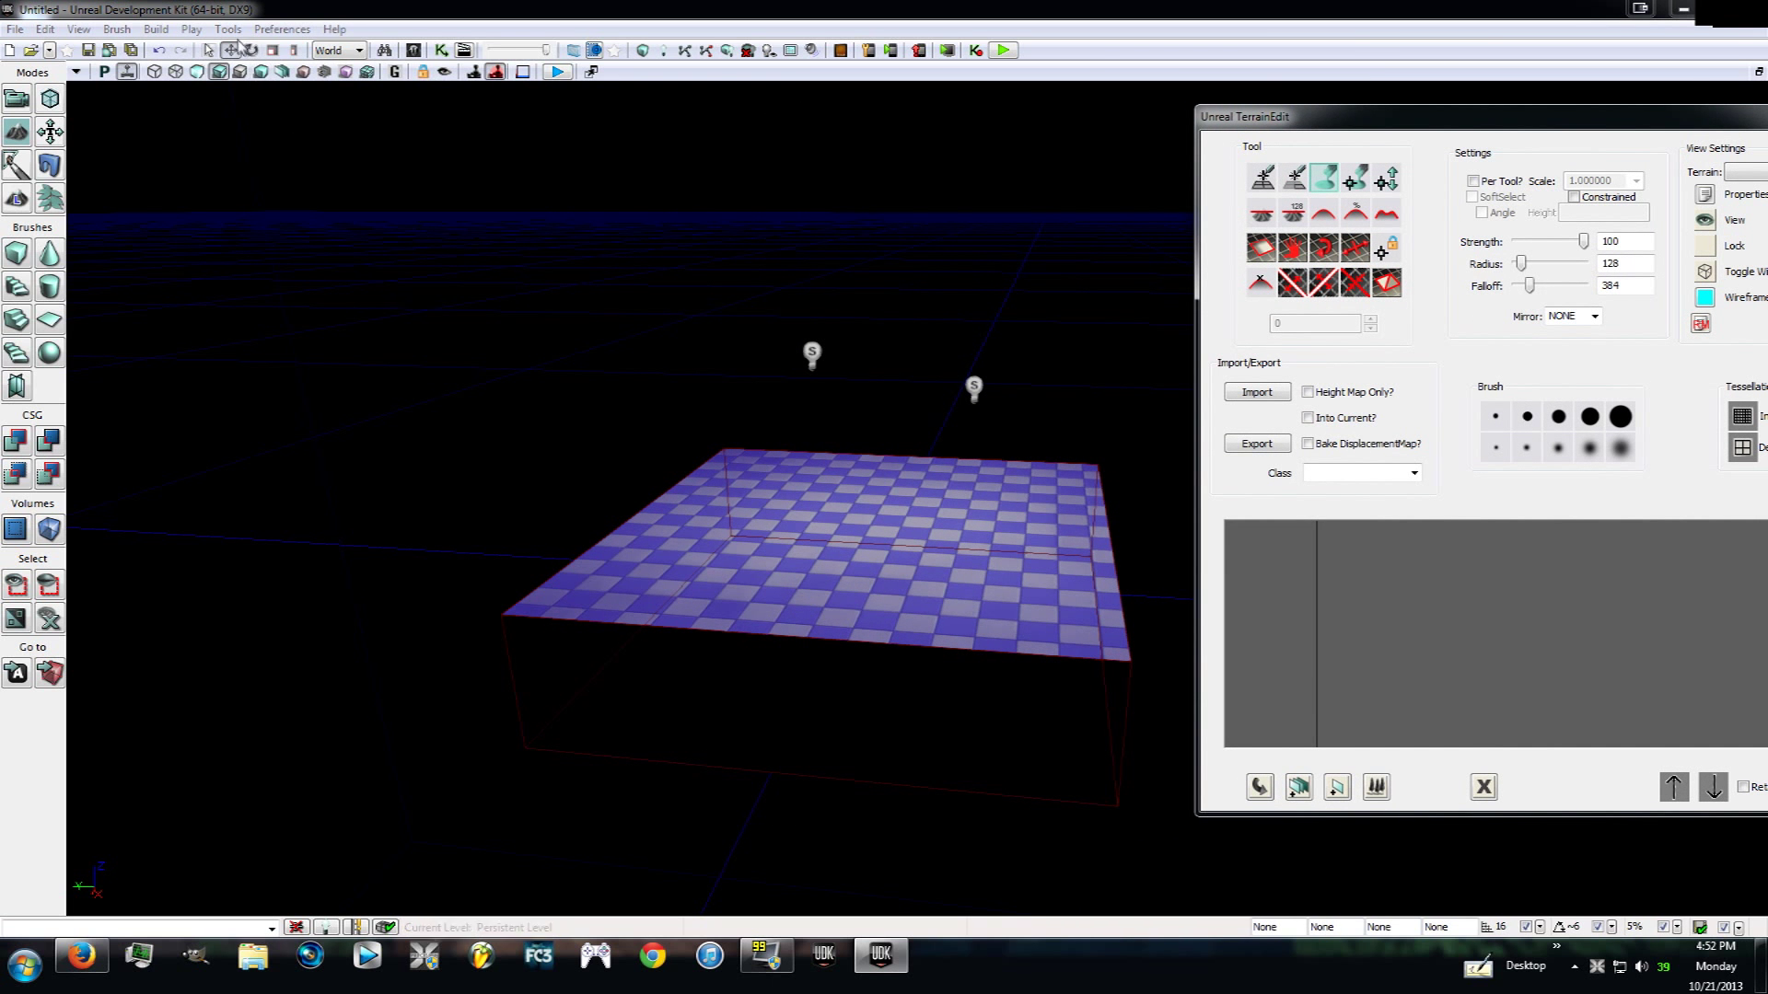
Create a new terrain at location 0, 0, 0 with 16 by 16 patches.
click(227, 30)
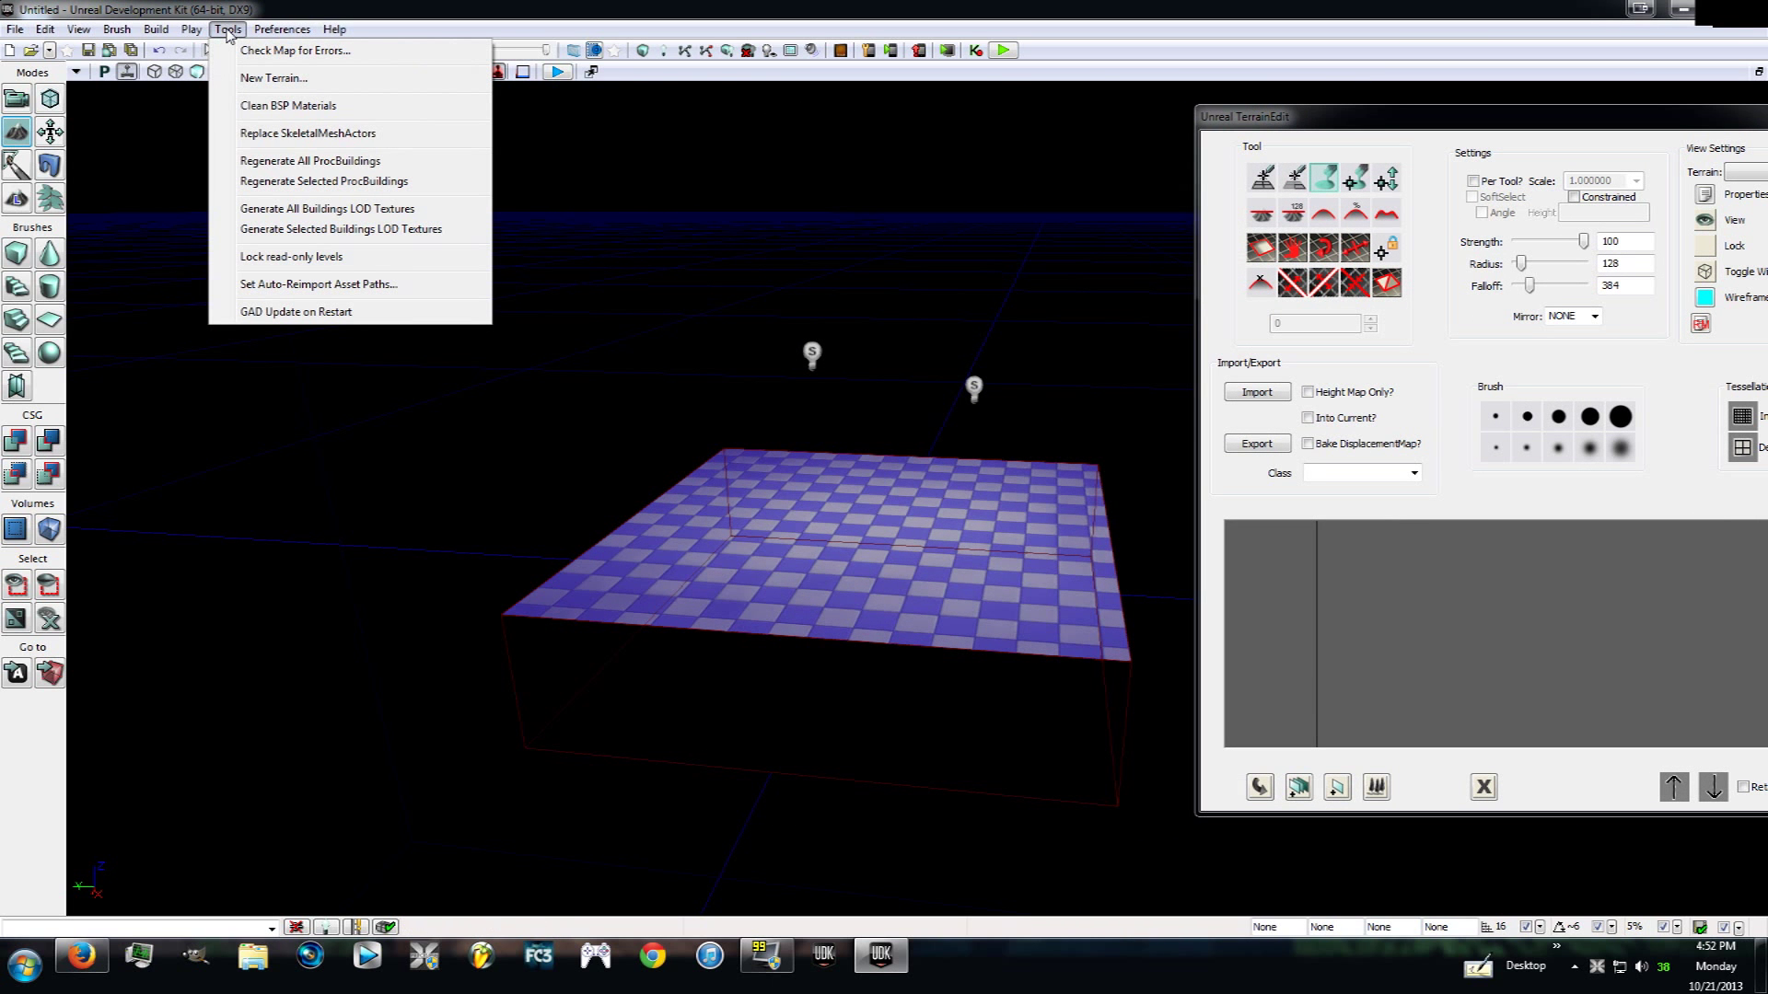
click(272, 79)
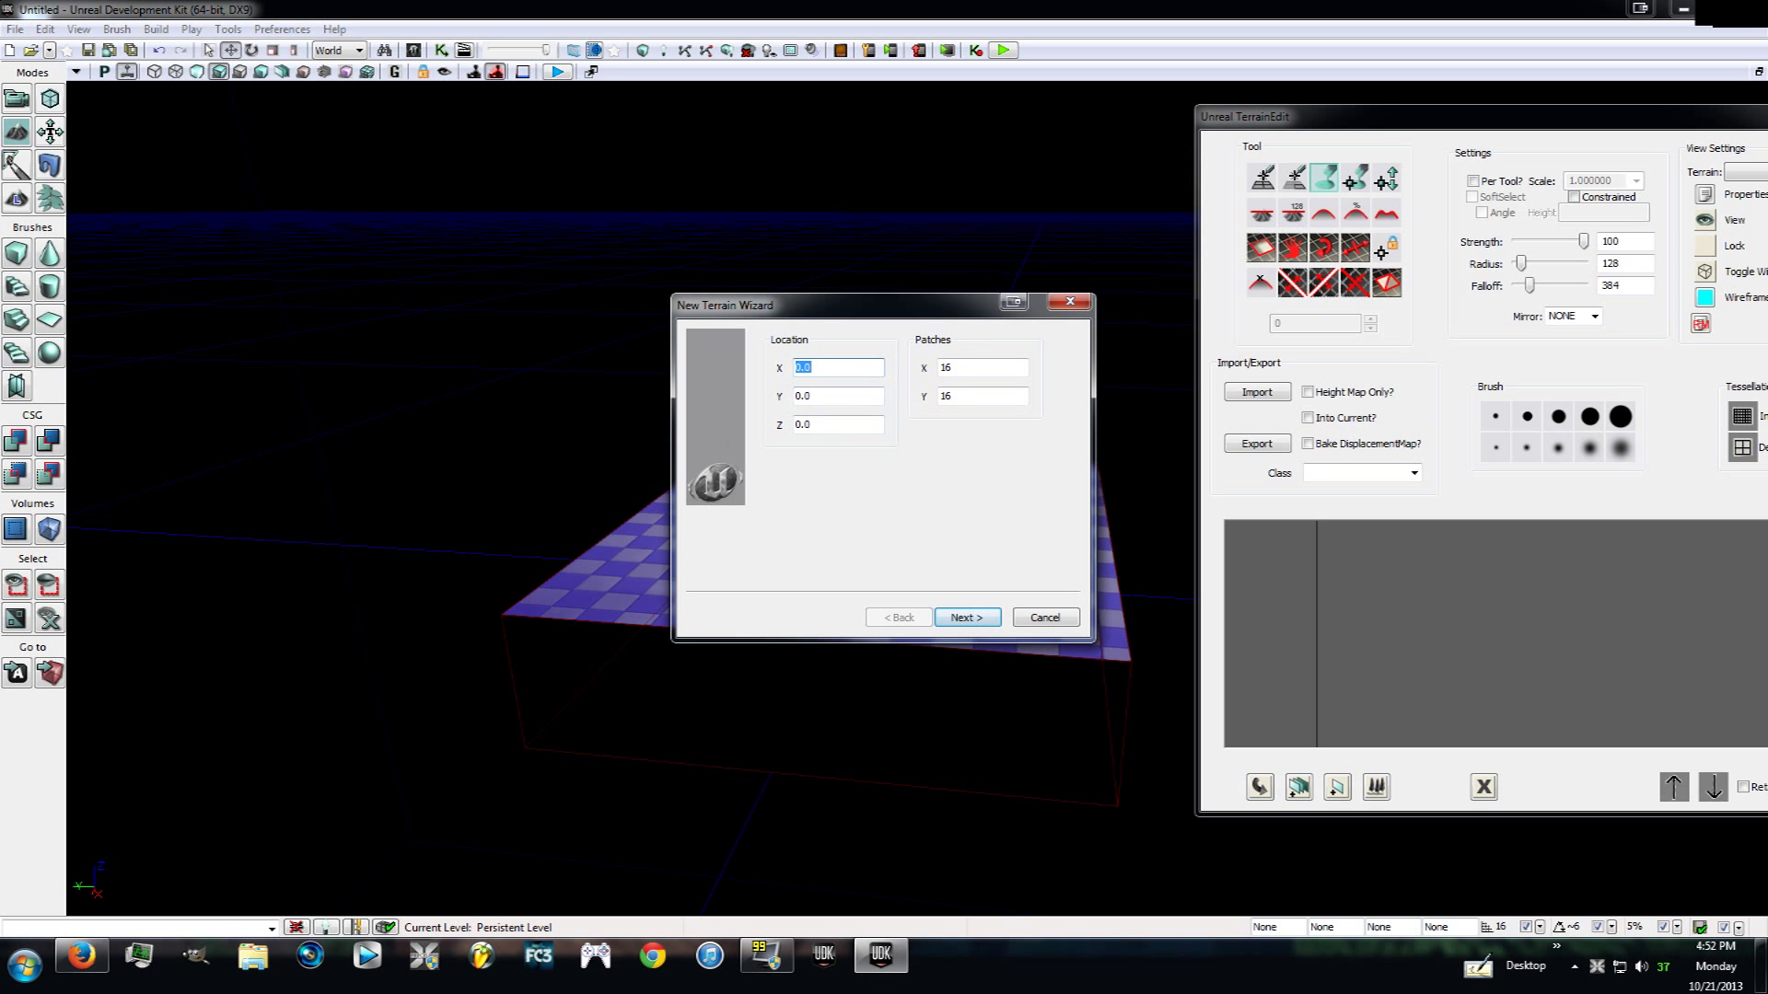
click(981, 626)
click(982, 624)
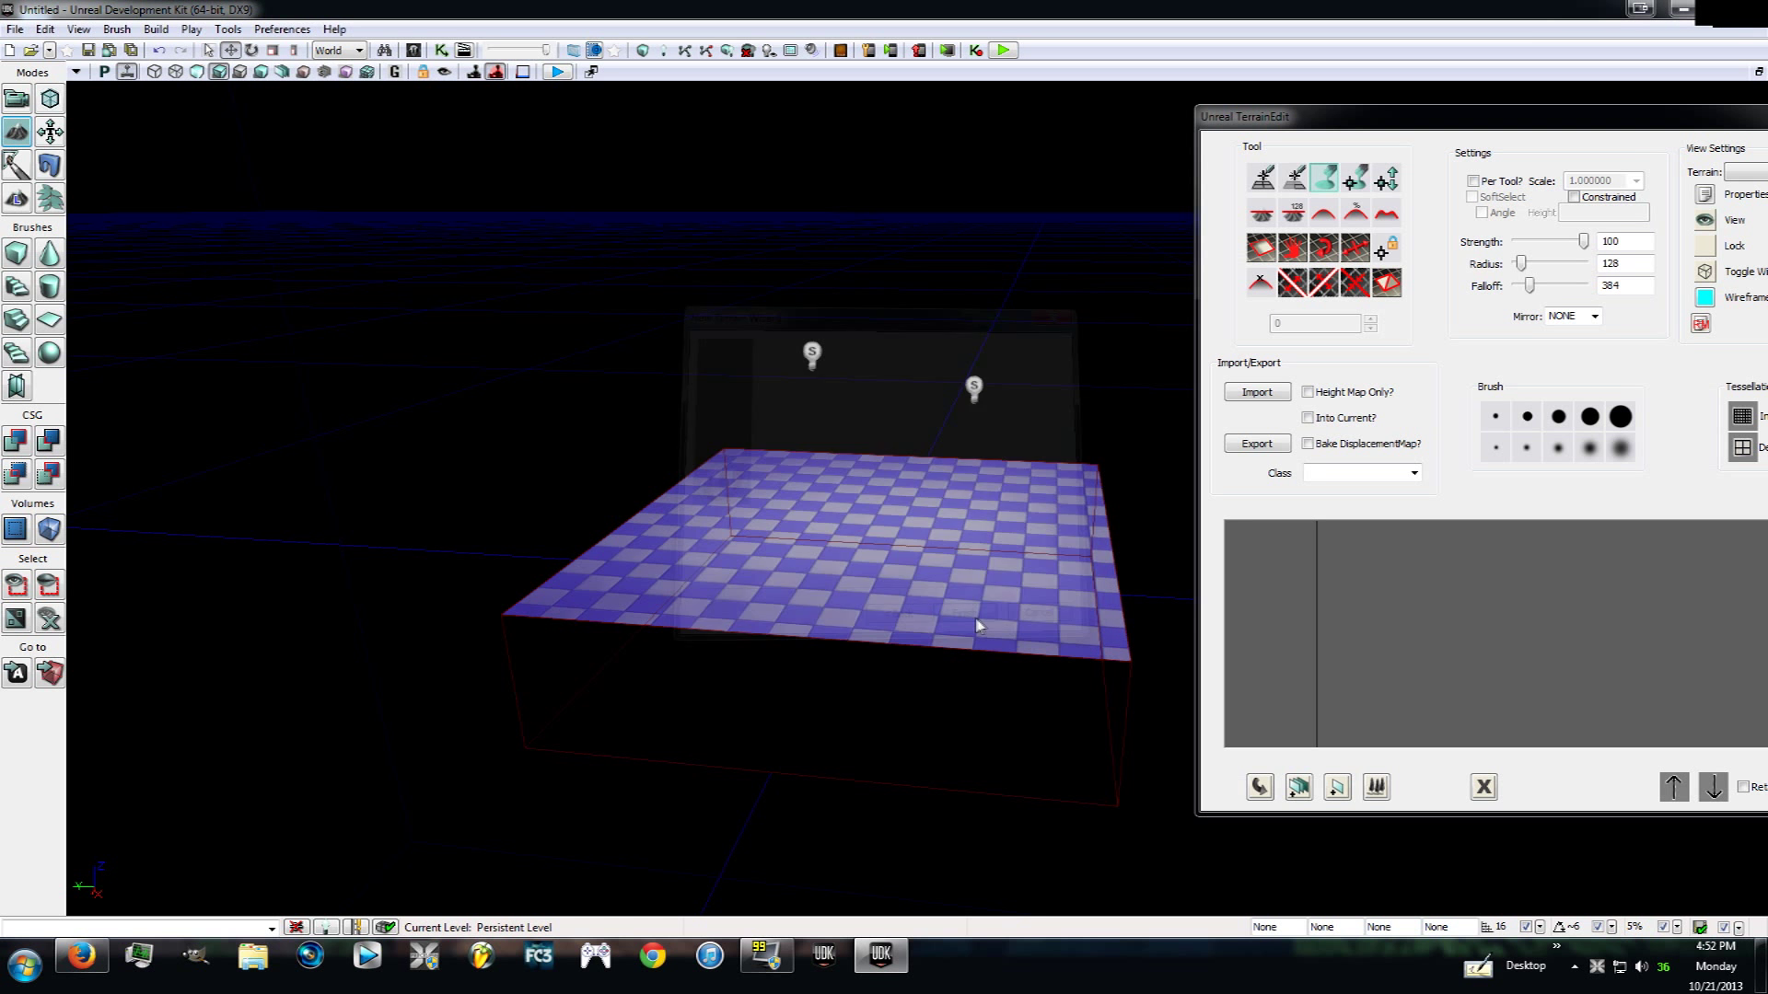
Display the viewport unlit to show the new terrain, and reposition the TerrainEdit window so its view settings are accessible.
right_drag(801, 525, 463, 546)
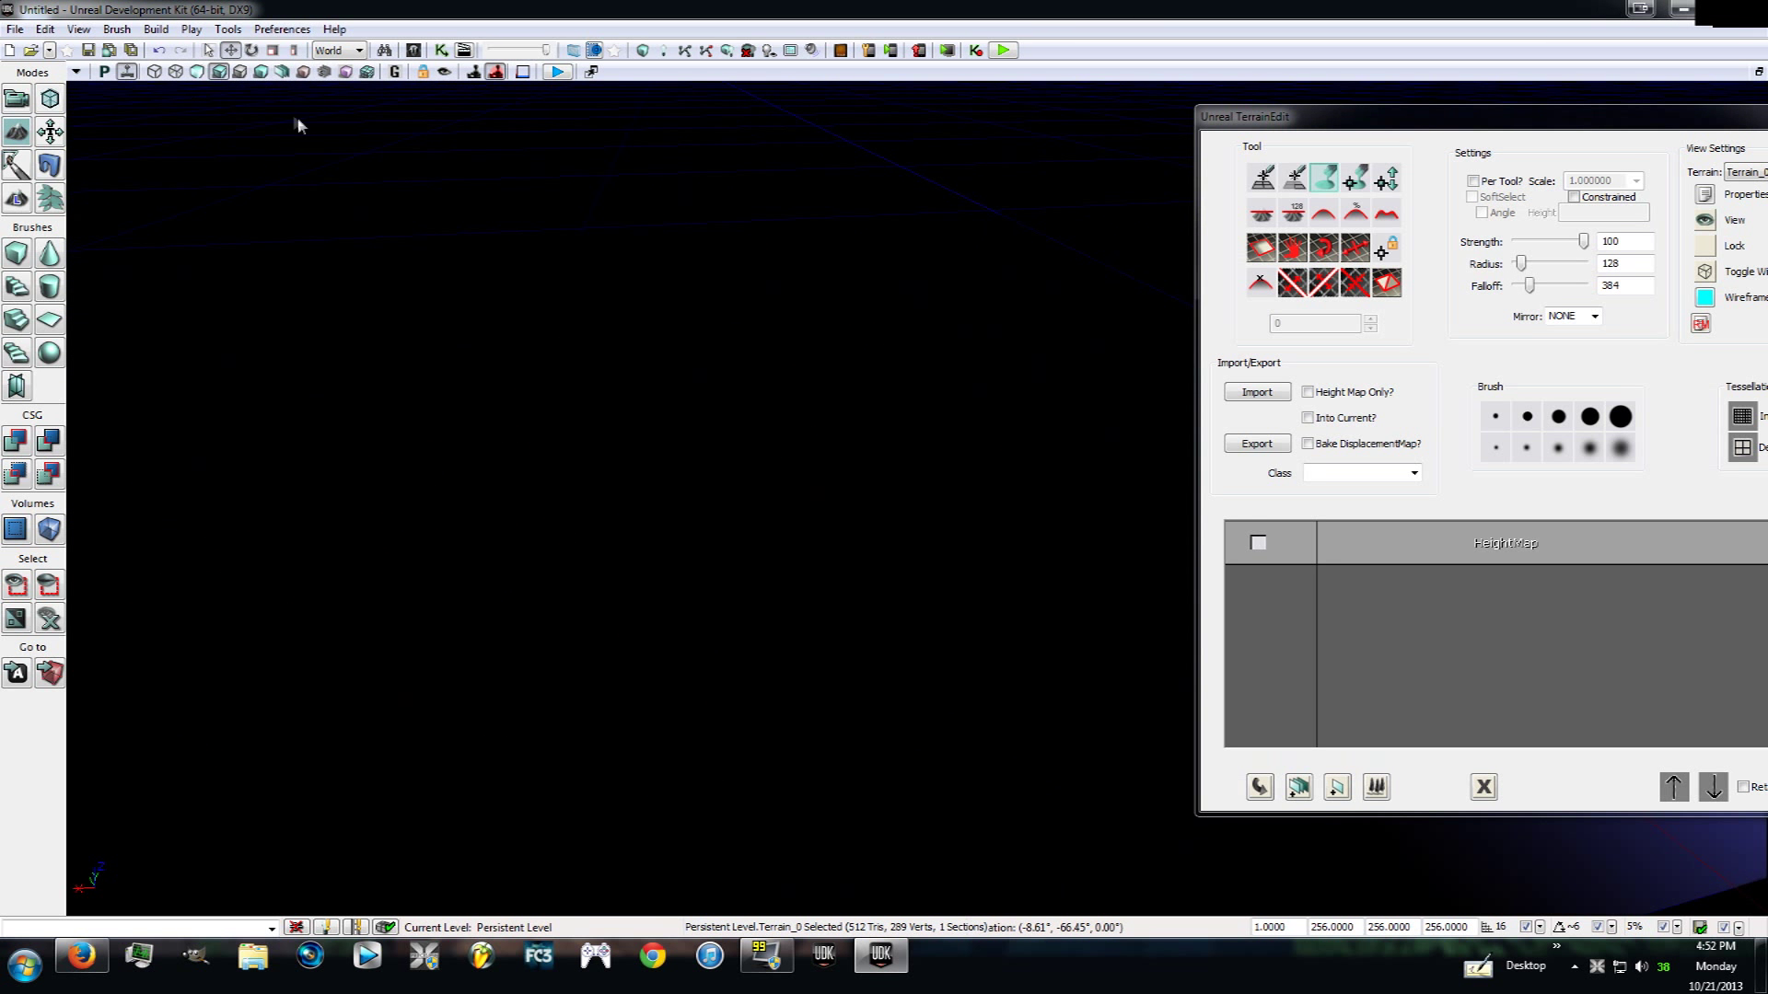
right_drag(534, 281, 755, 290)
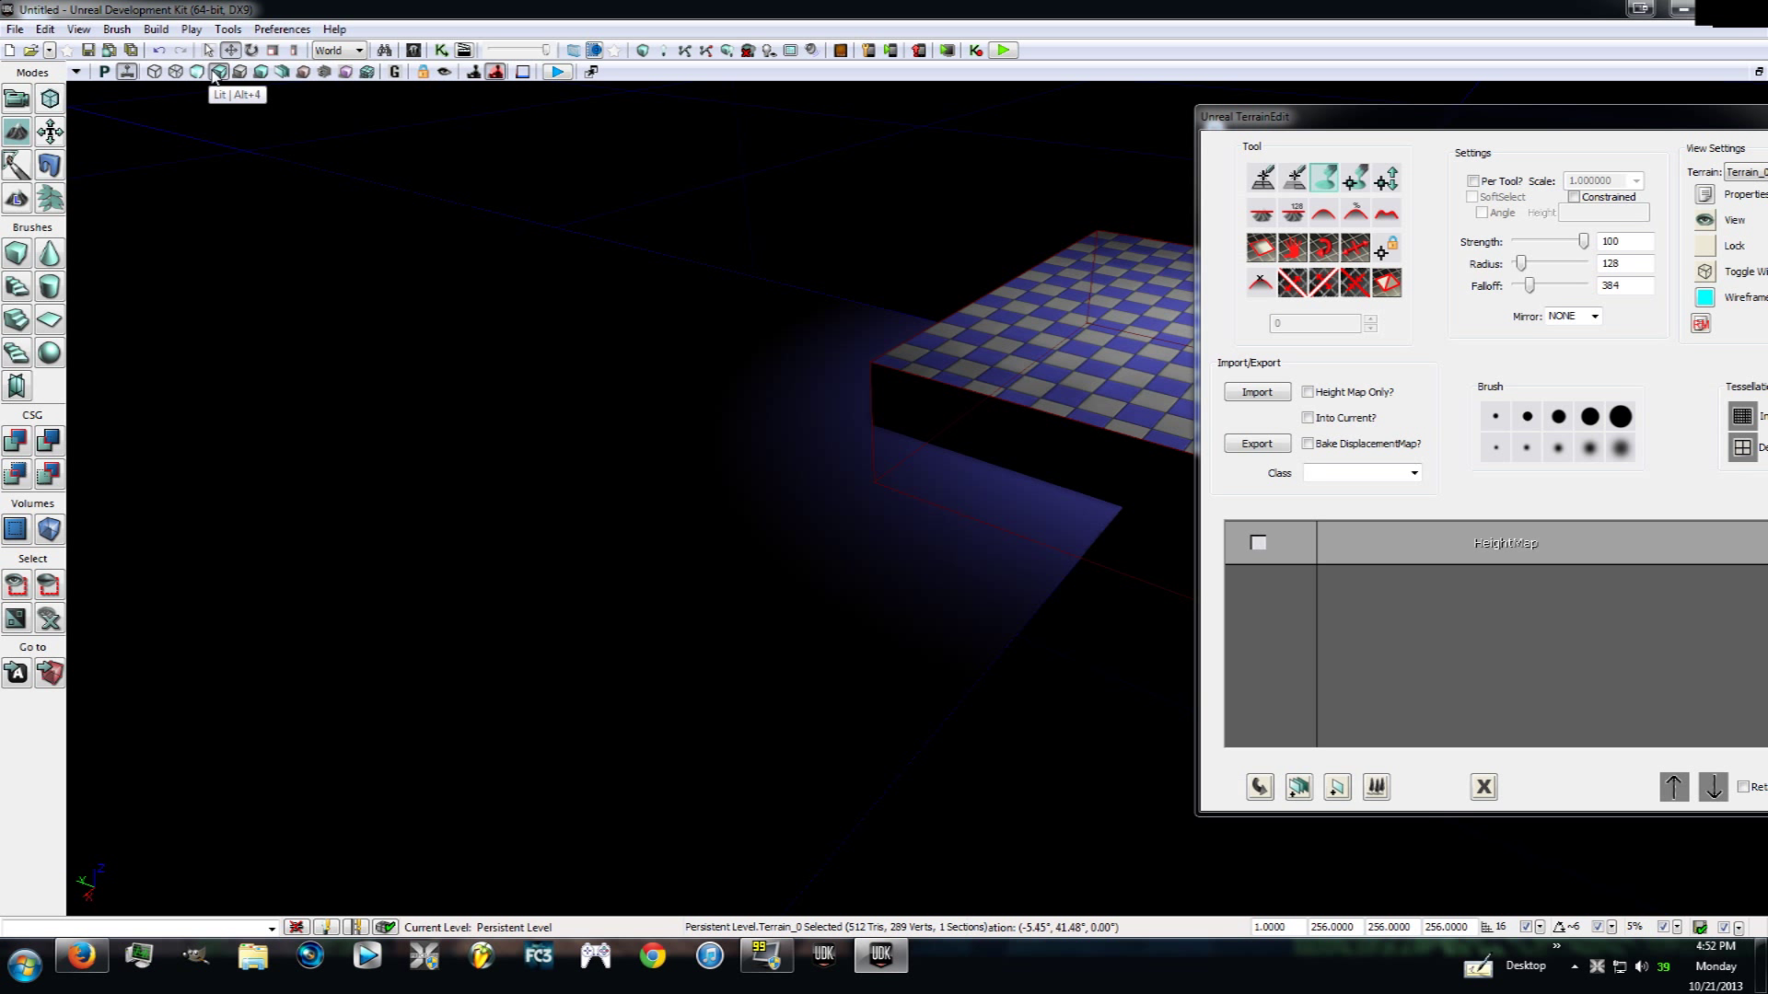
click(199, 73)
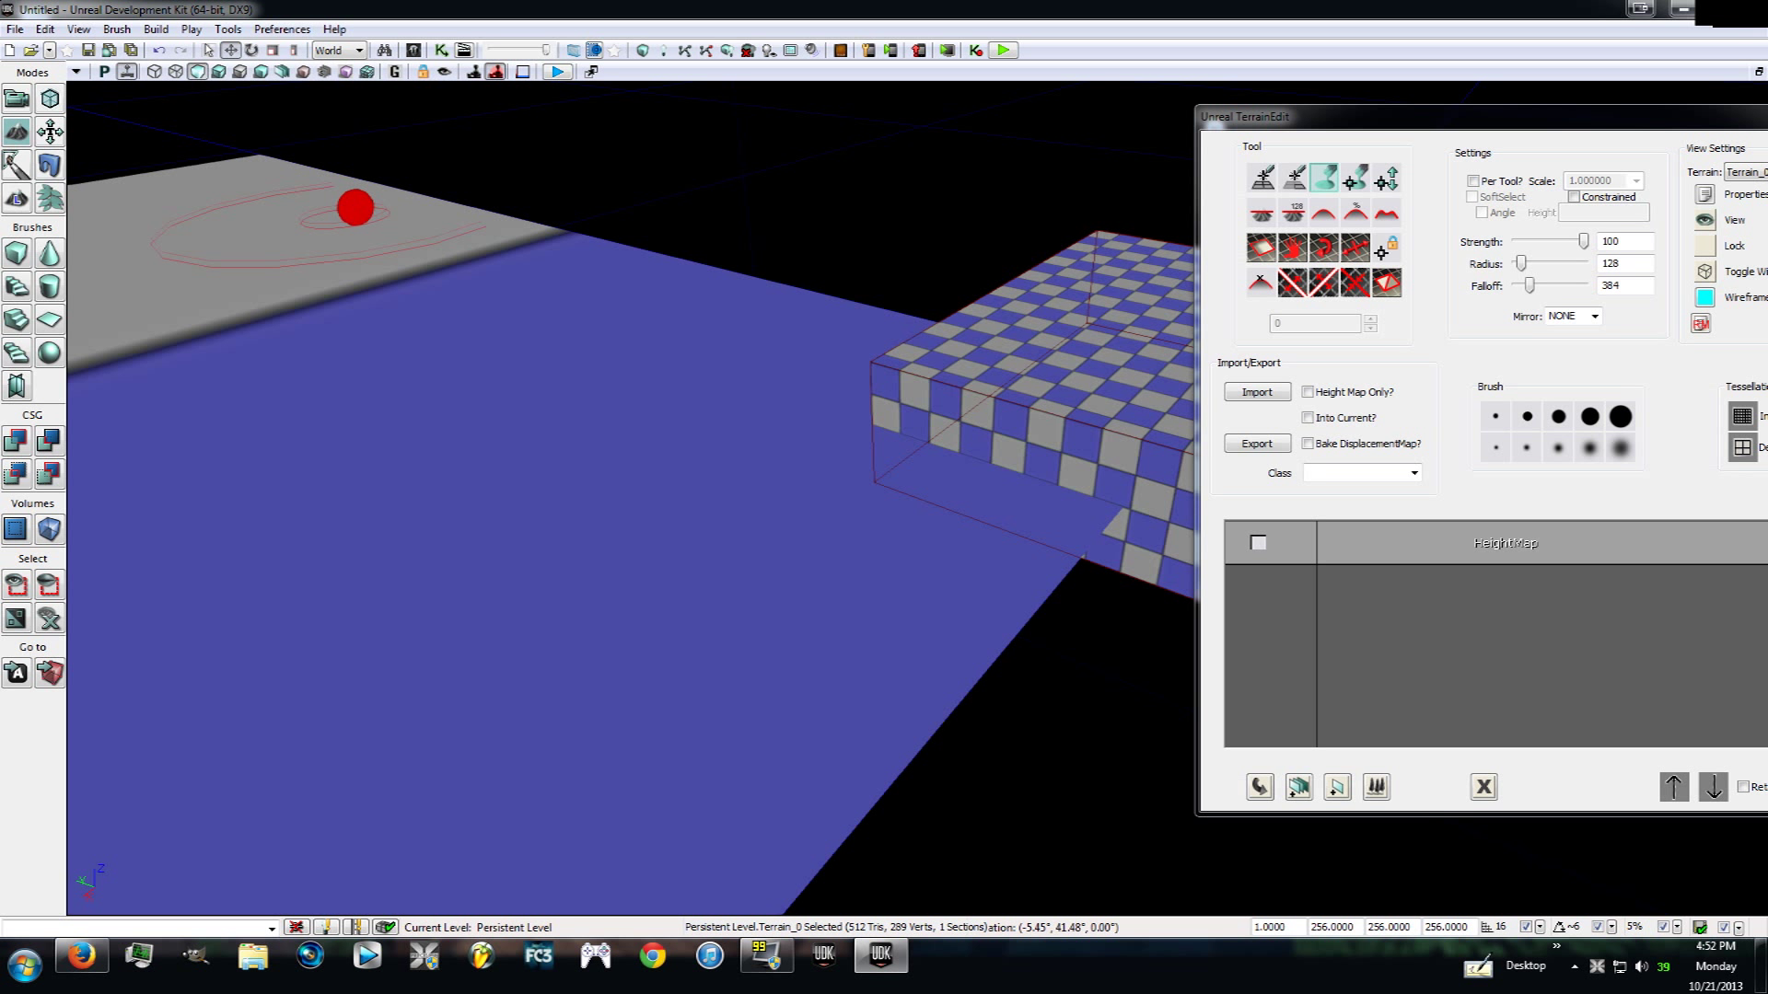
mouse_move(357, 252)
right_down()
mouse_move(111, 225)
mouse_move(501, 280)
mouse_move(693, 276)
right_up()
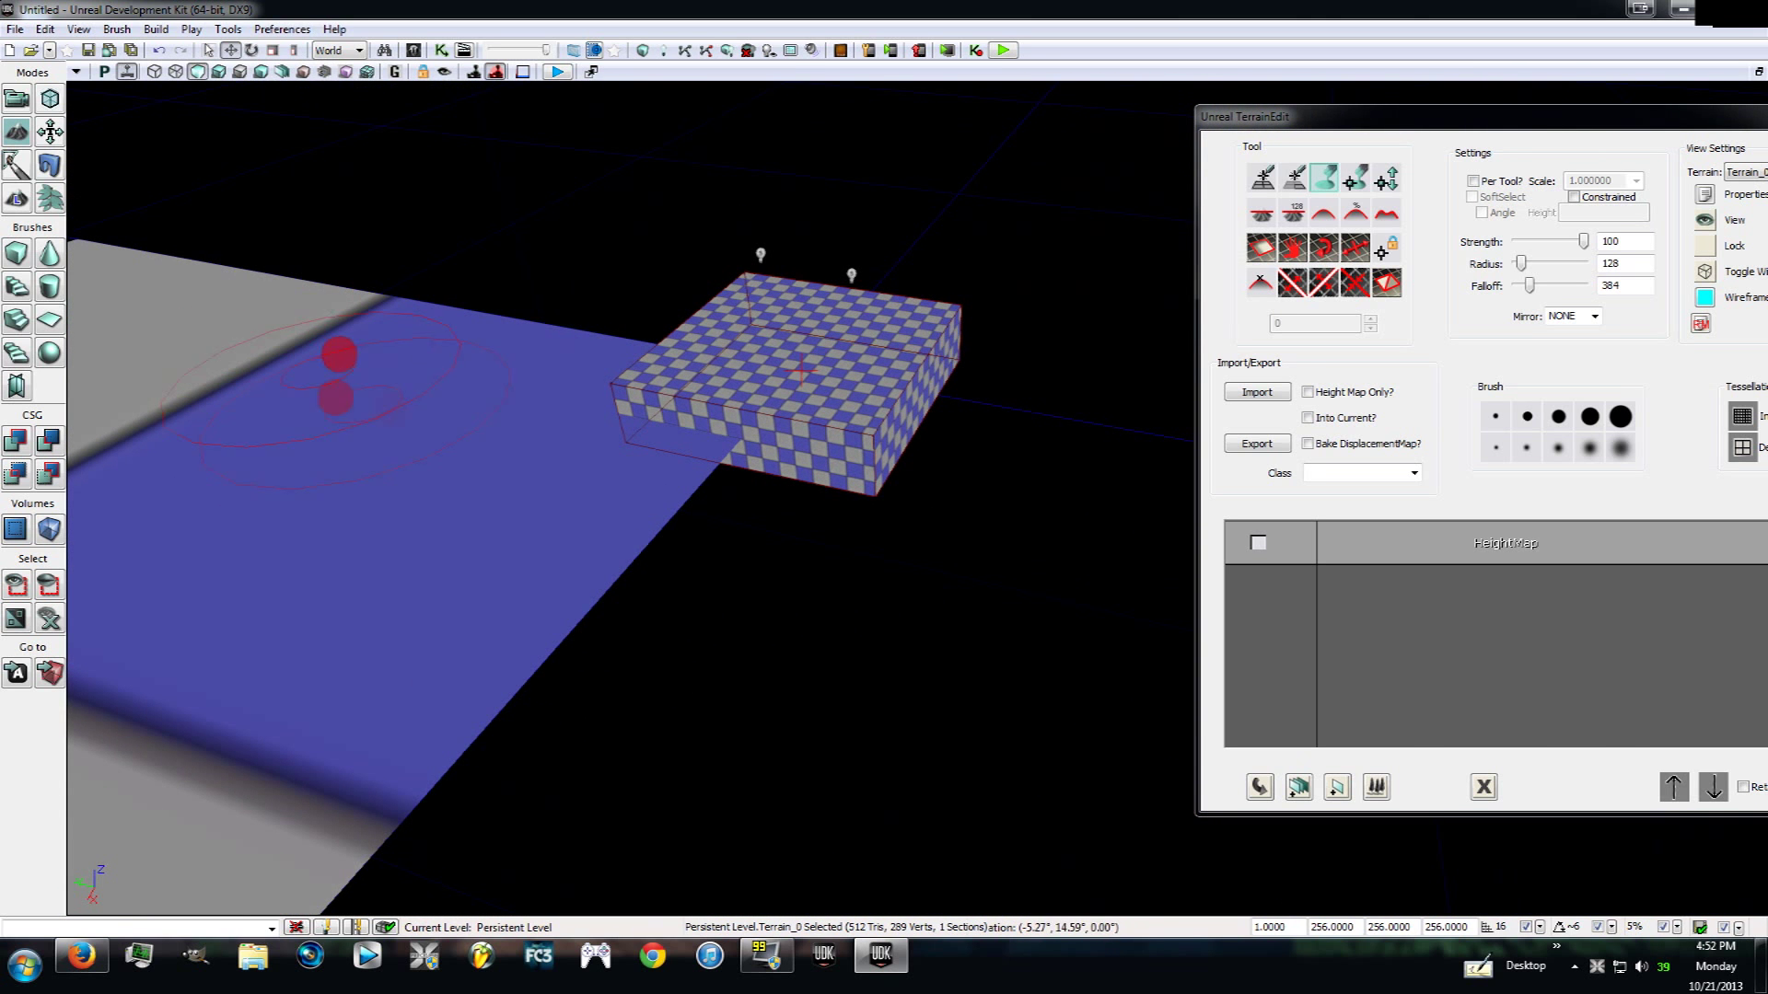
drag(1518, 129, 1433, 132)
drag(986, 335, 439, 304)
right_drag(439, 304, 781, 397)
mouse_move(781, 397)
mouse_down()
mouse_move(832, 371)
mouse_move(797, 378)
mouse_up()
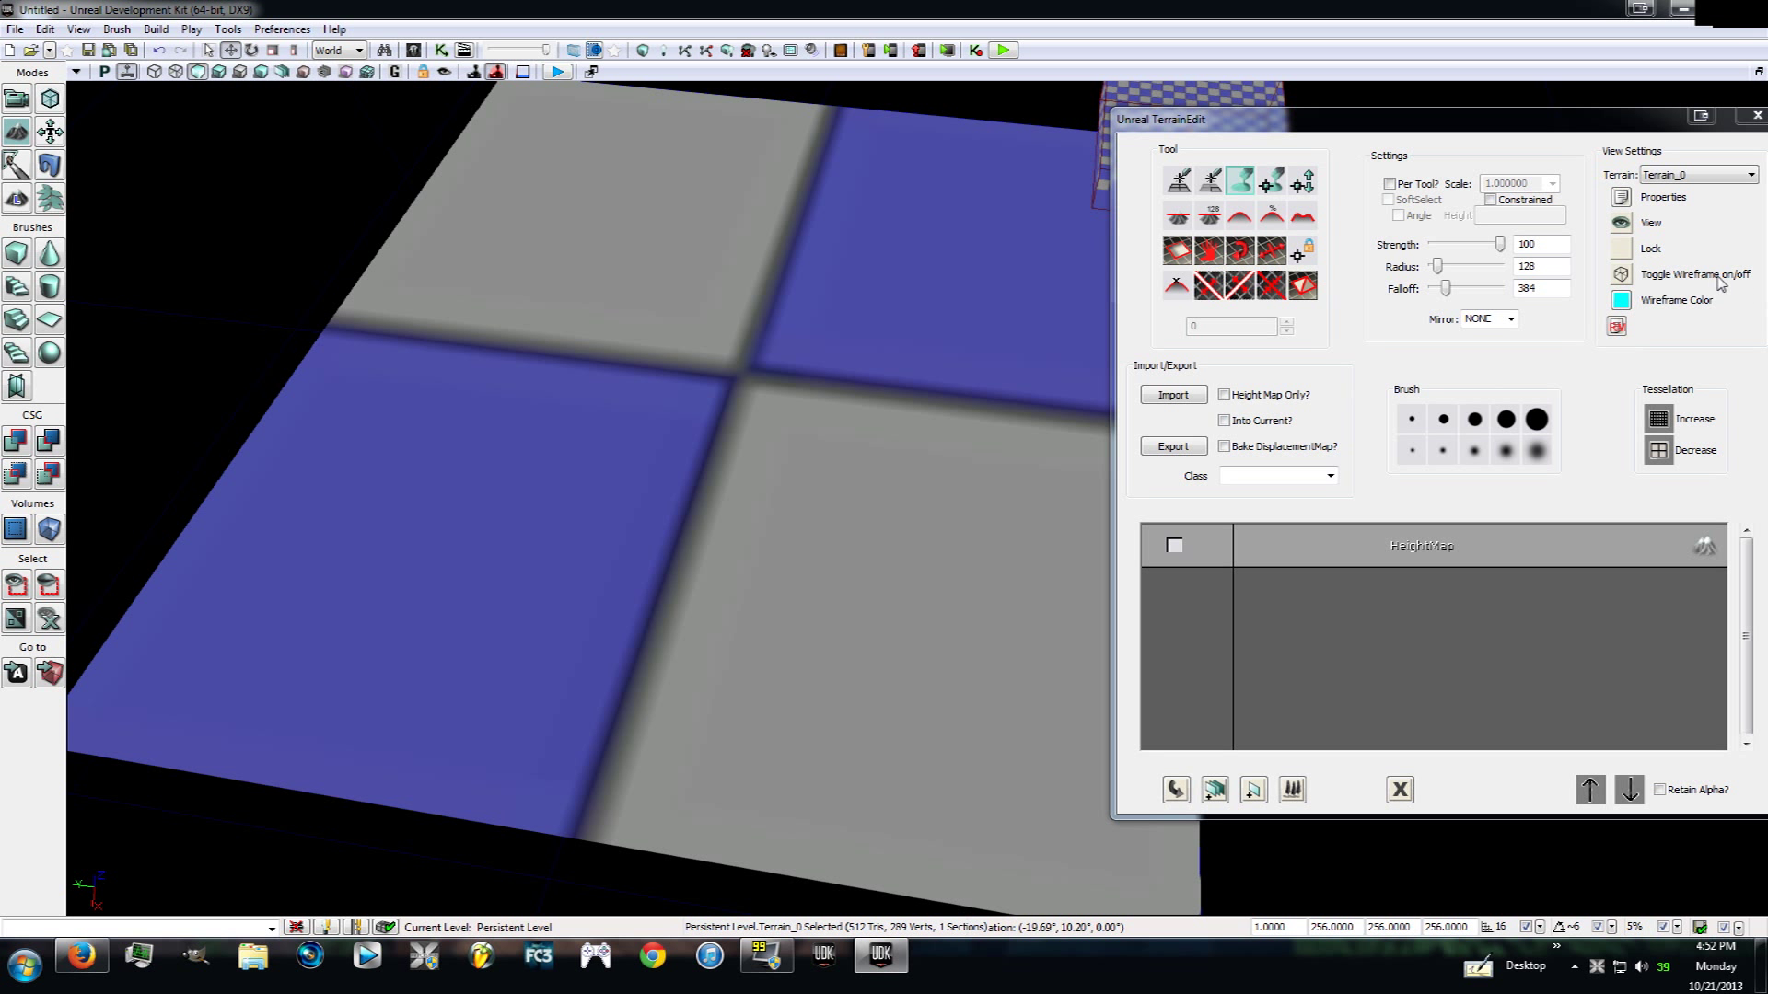
Show the terrain's wireframe in yellow and increase its tessellation once.
click(1622, 275)
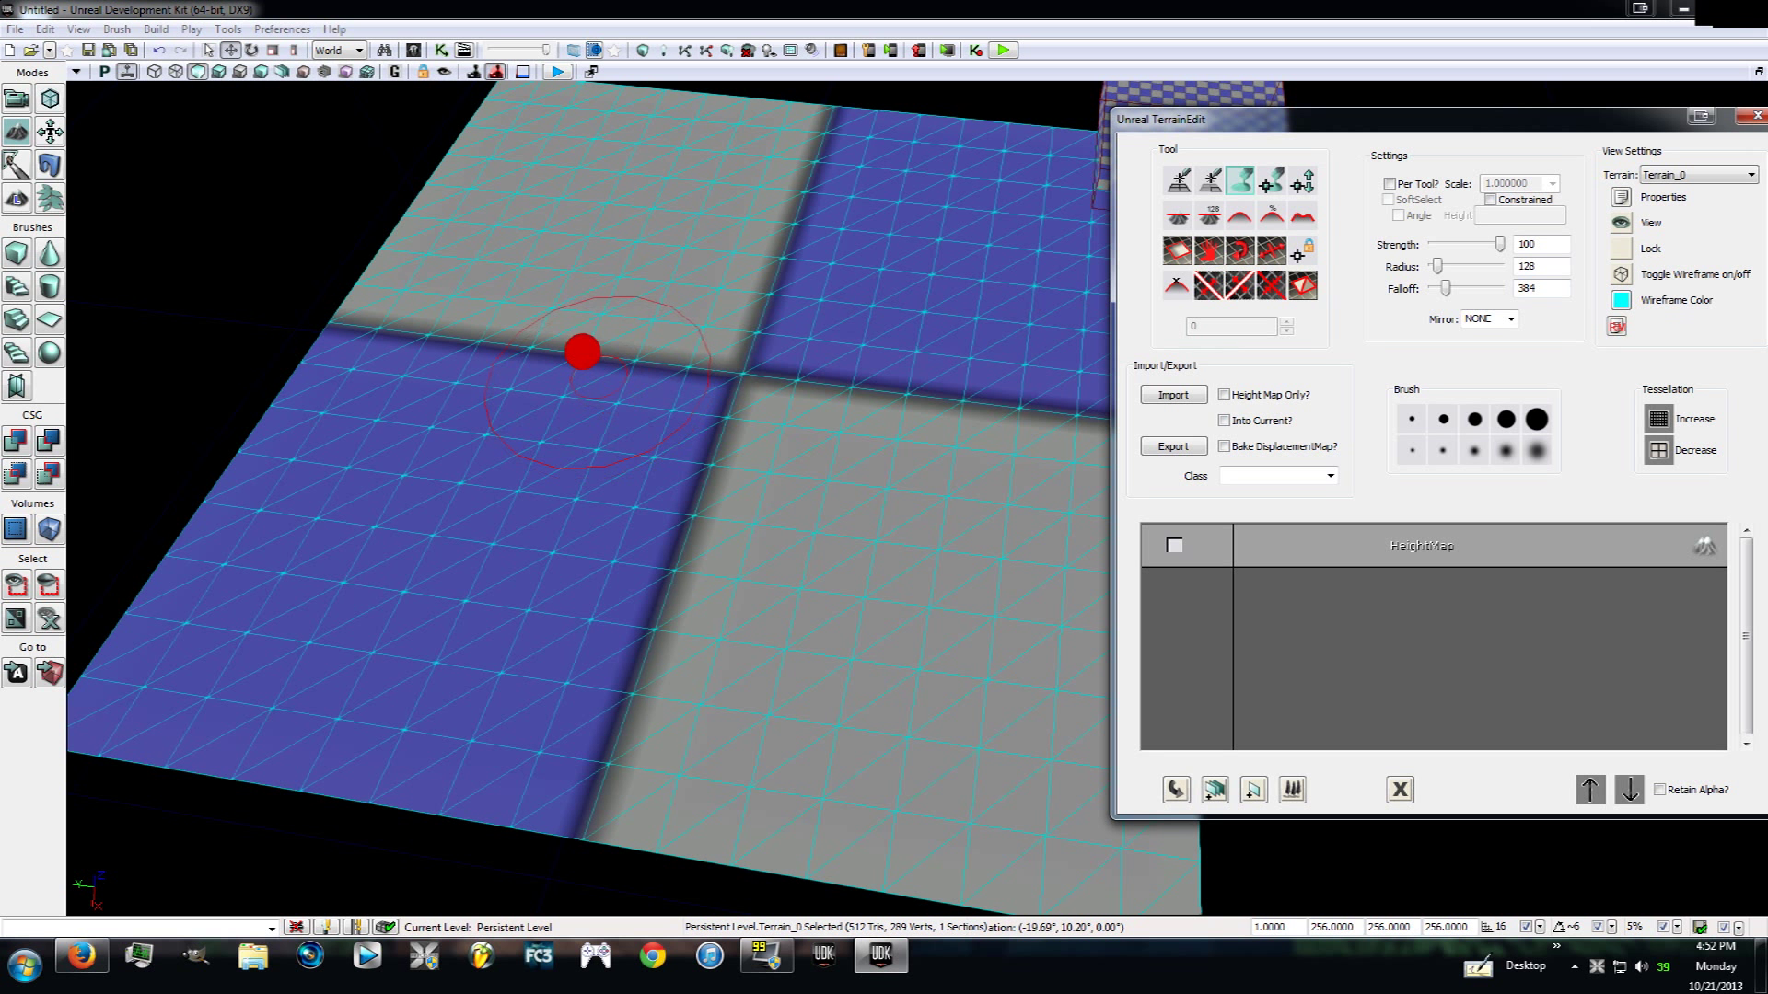
click(1617, 304)
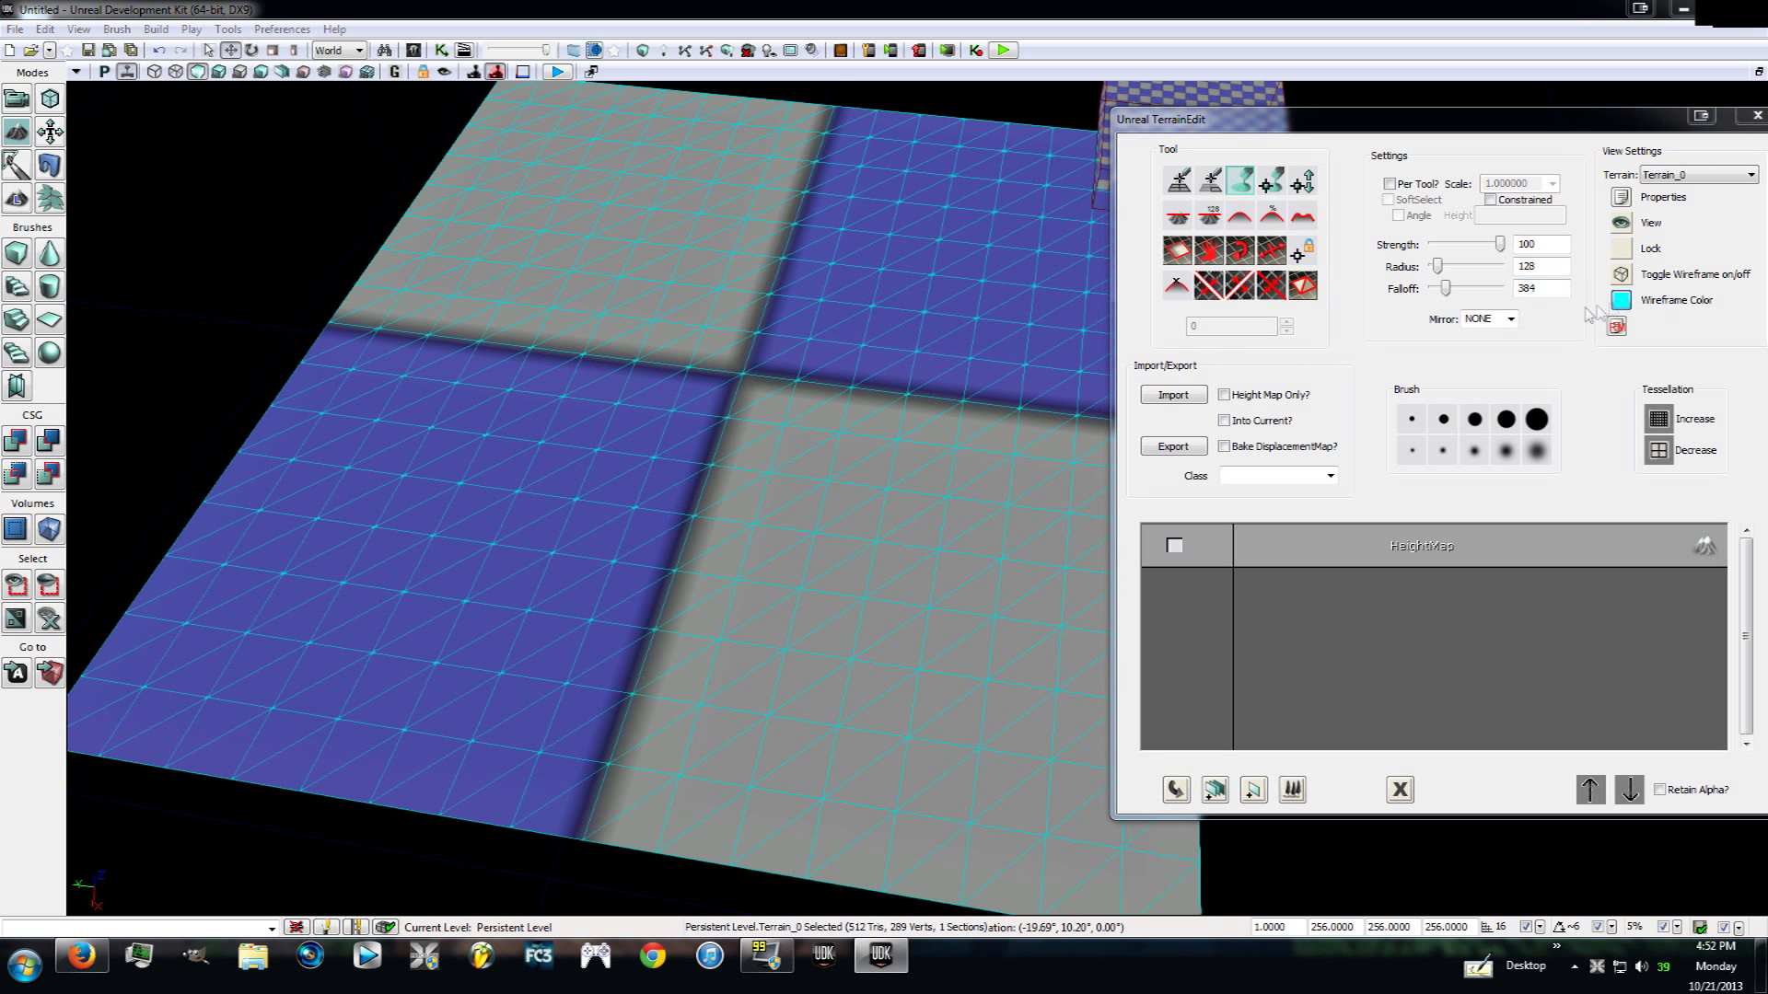
click(909, 413)
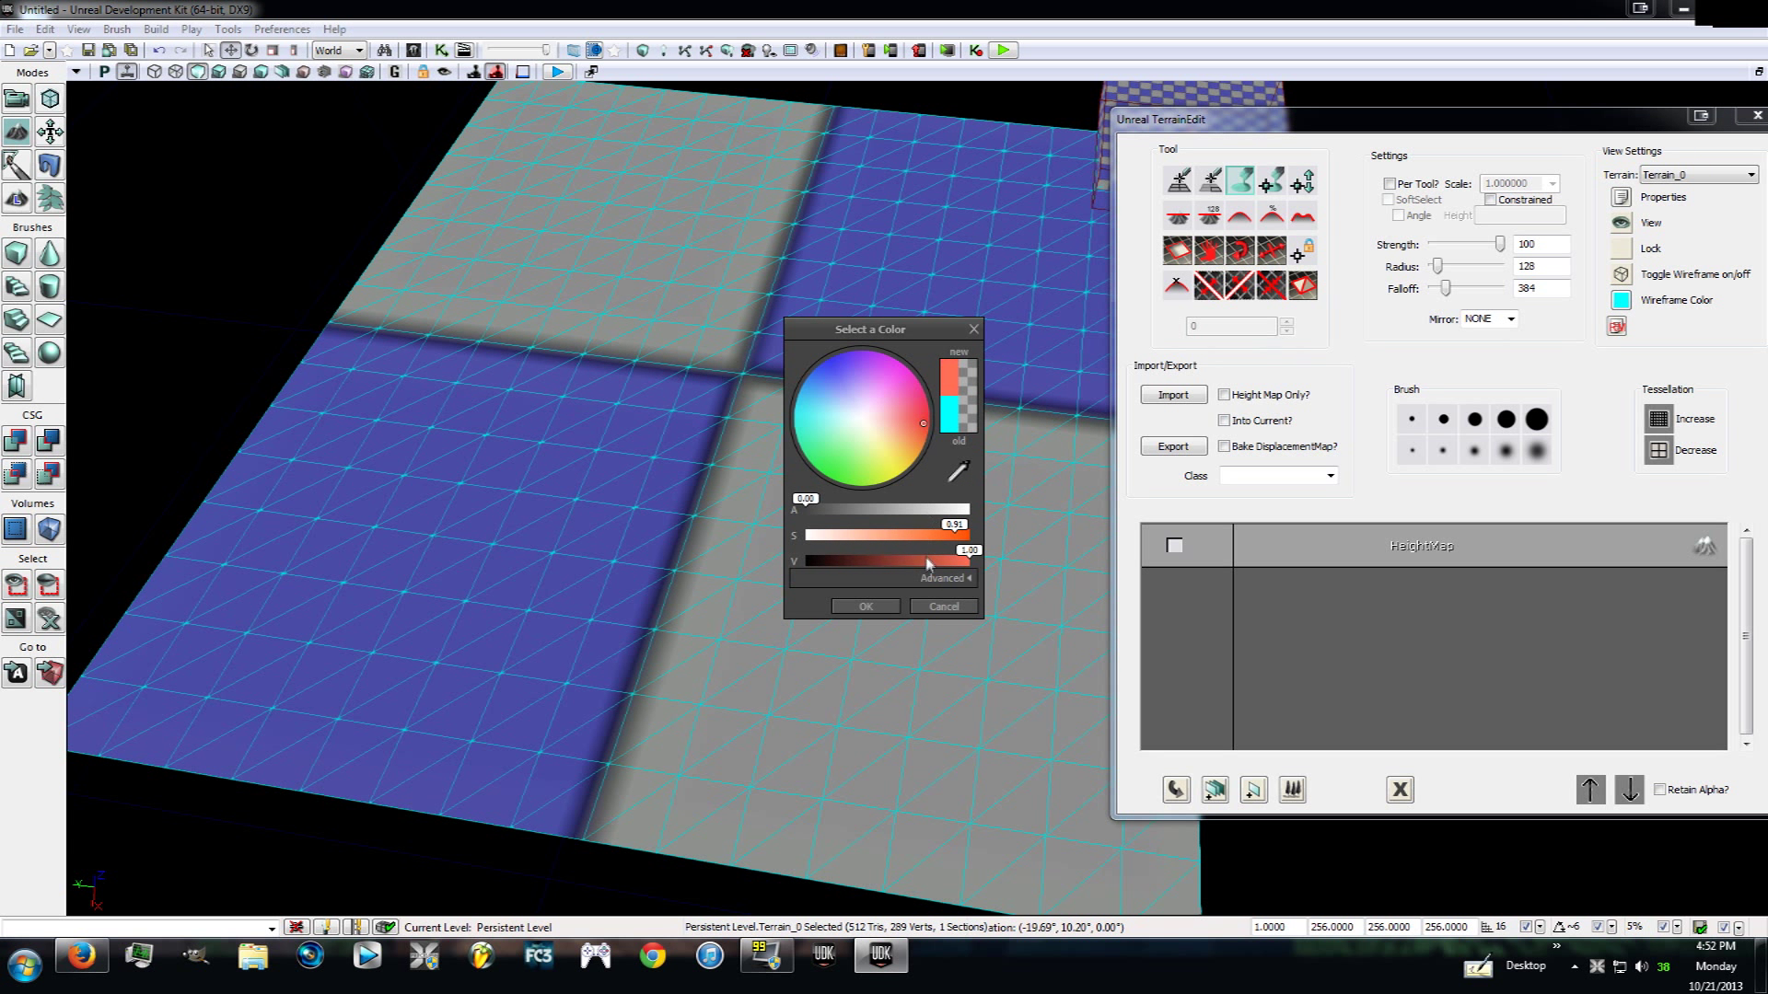
mouse_move(898, 408)
mouse_down()
mouse_move(892, 382)
mouse_move(900, 470)
mouse_up()
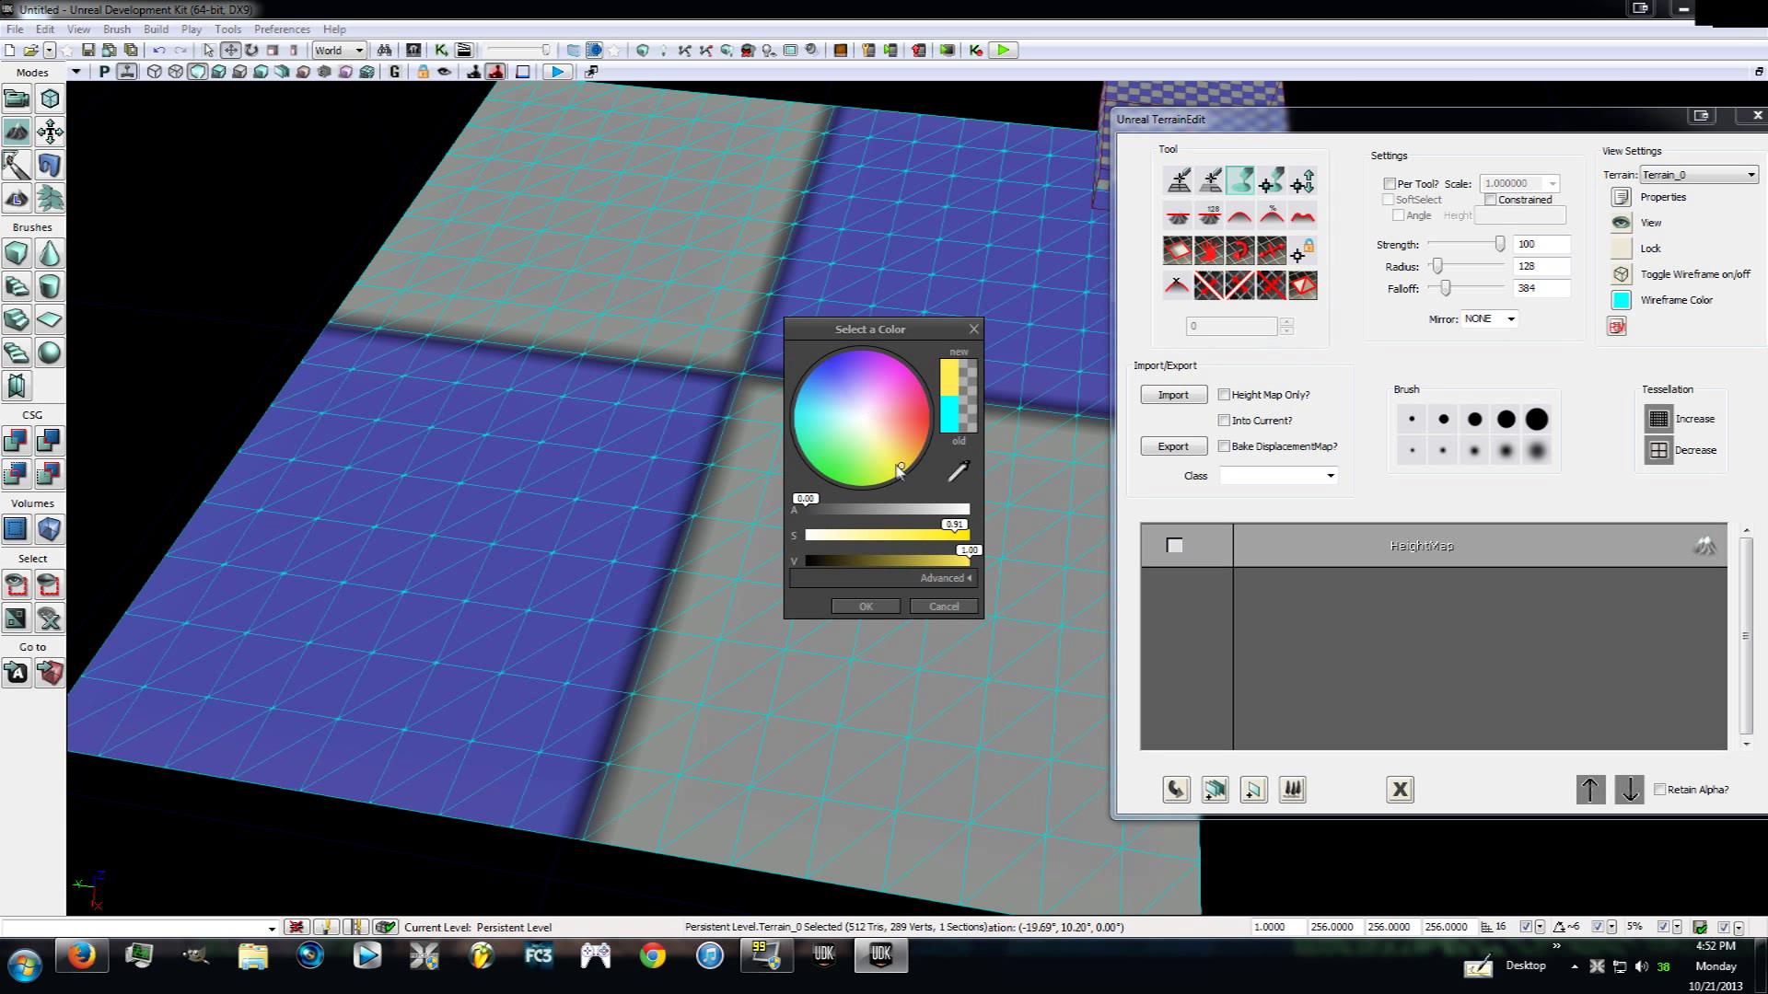
click(865, 608)
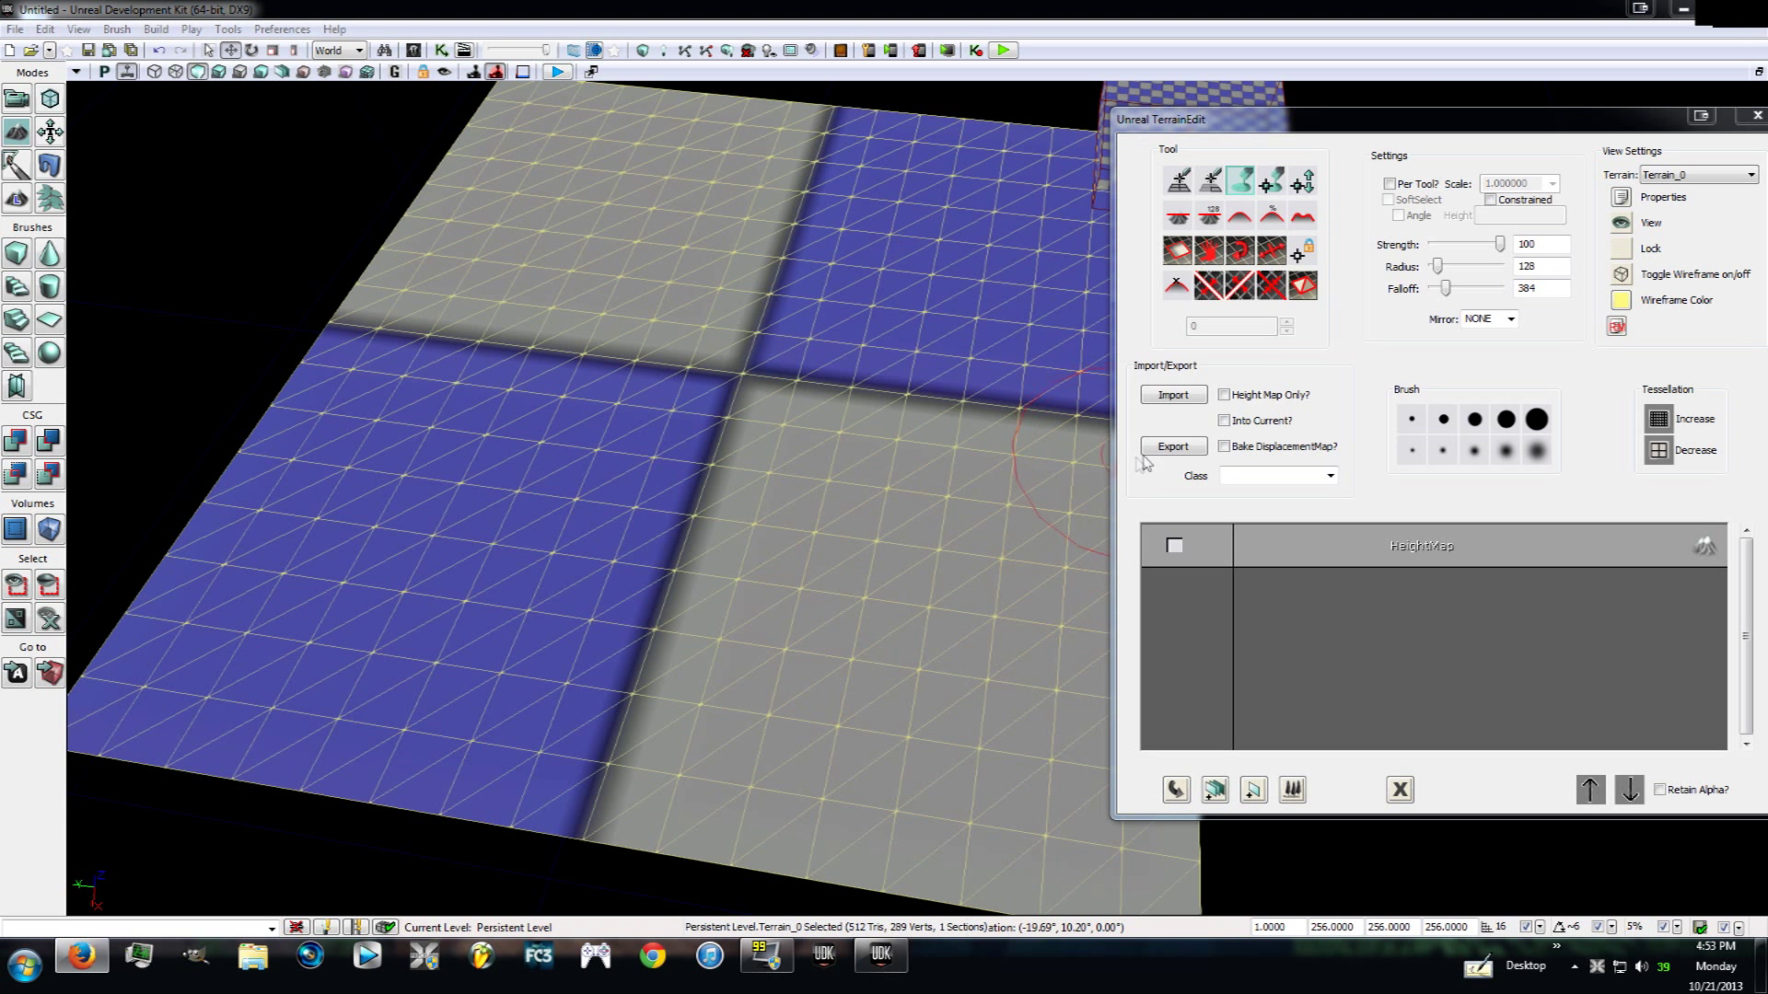
click(1659, 421)
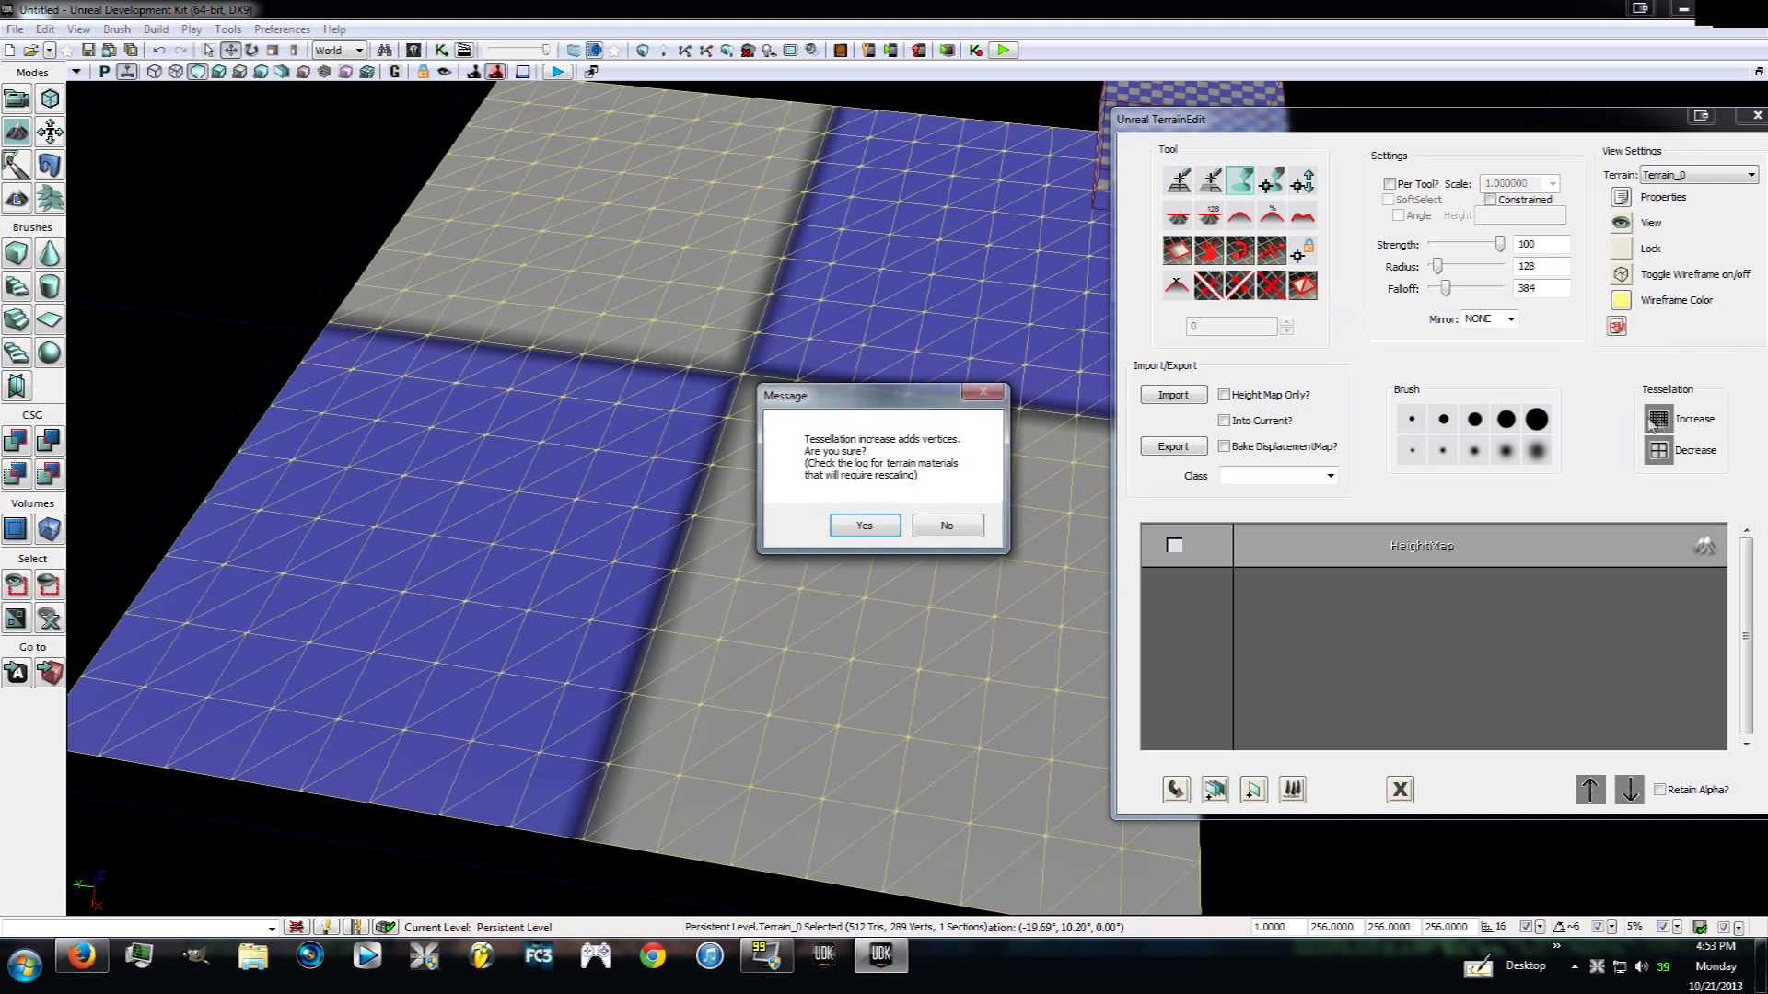
click(866, 526)
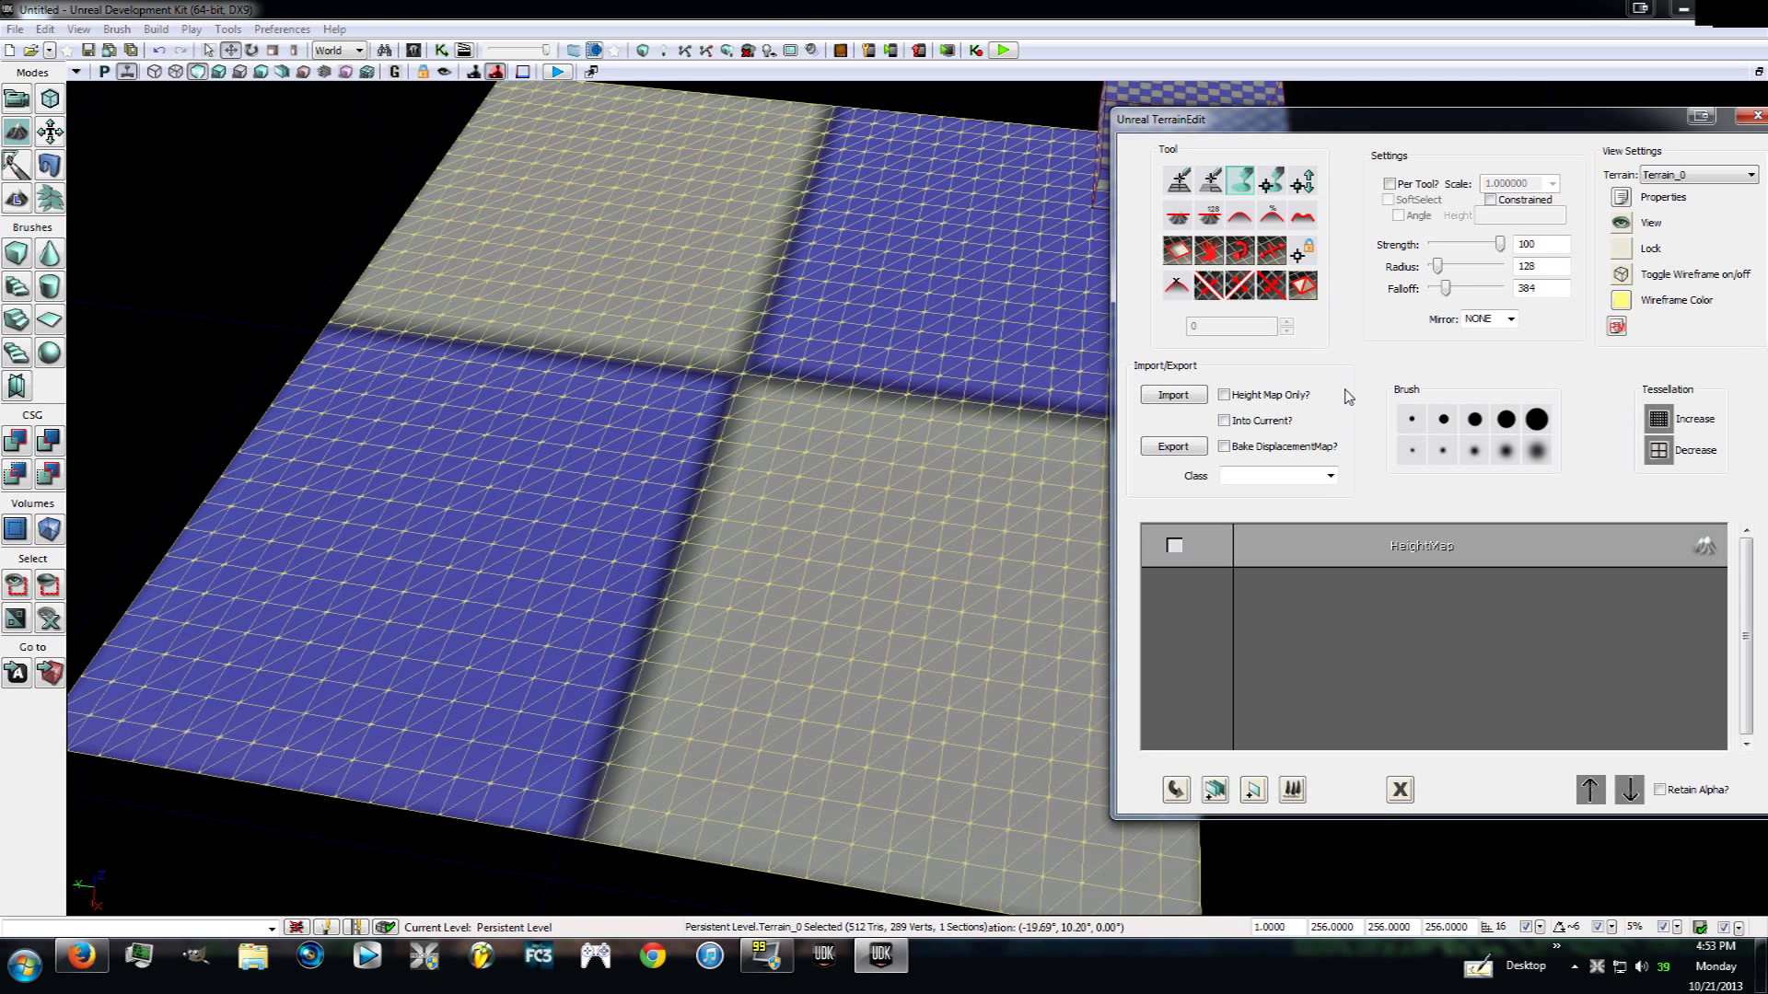
Raise hills along the terrain's outer edges and toward the checkered floor with the Paint tool at strength 100, radius 128 and falloff 384.
mouse_move(747, 350)
right_down()
mouse_move(604, 332)
mouse_move(699, 390)
mouse_move(757, 354)
mouse_move(801, 368)
right_up()
key(w)
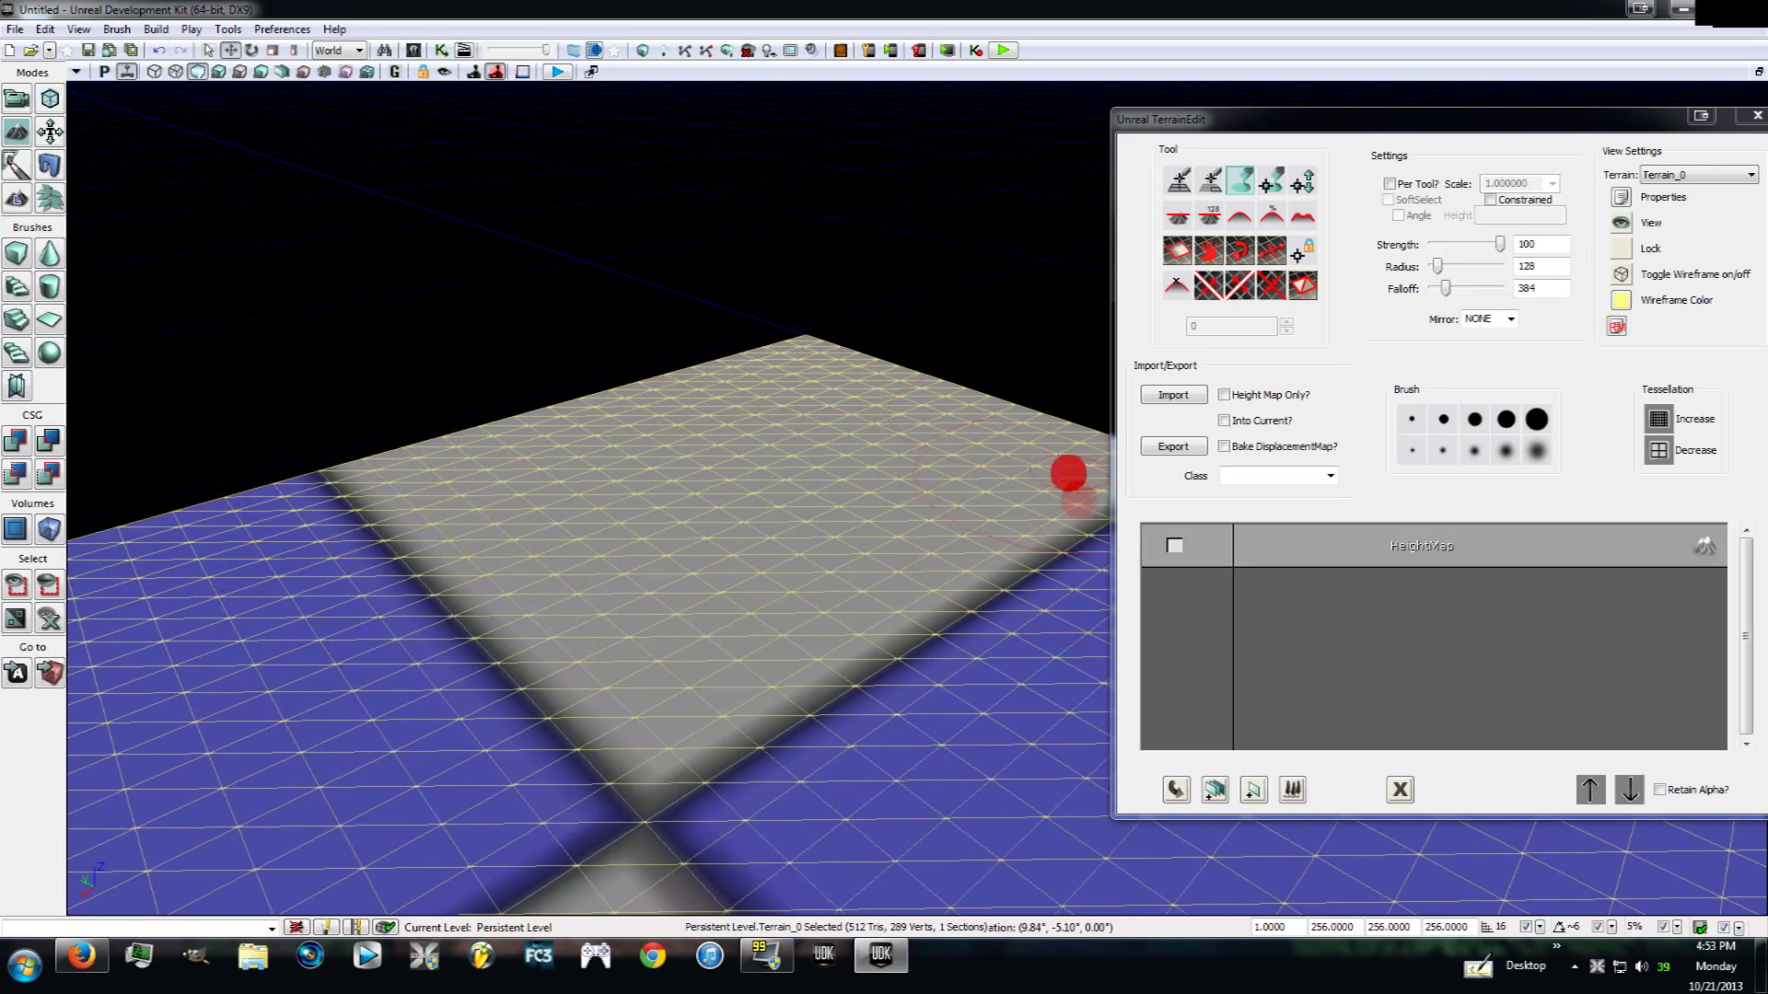
mouse_move(642, 533)
right_down()
mouse_move(829, 585)
mouse_move(806, 604)
mouse_move(827, 613)
right_up()
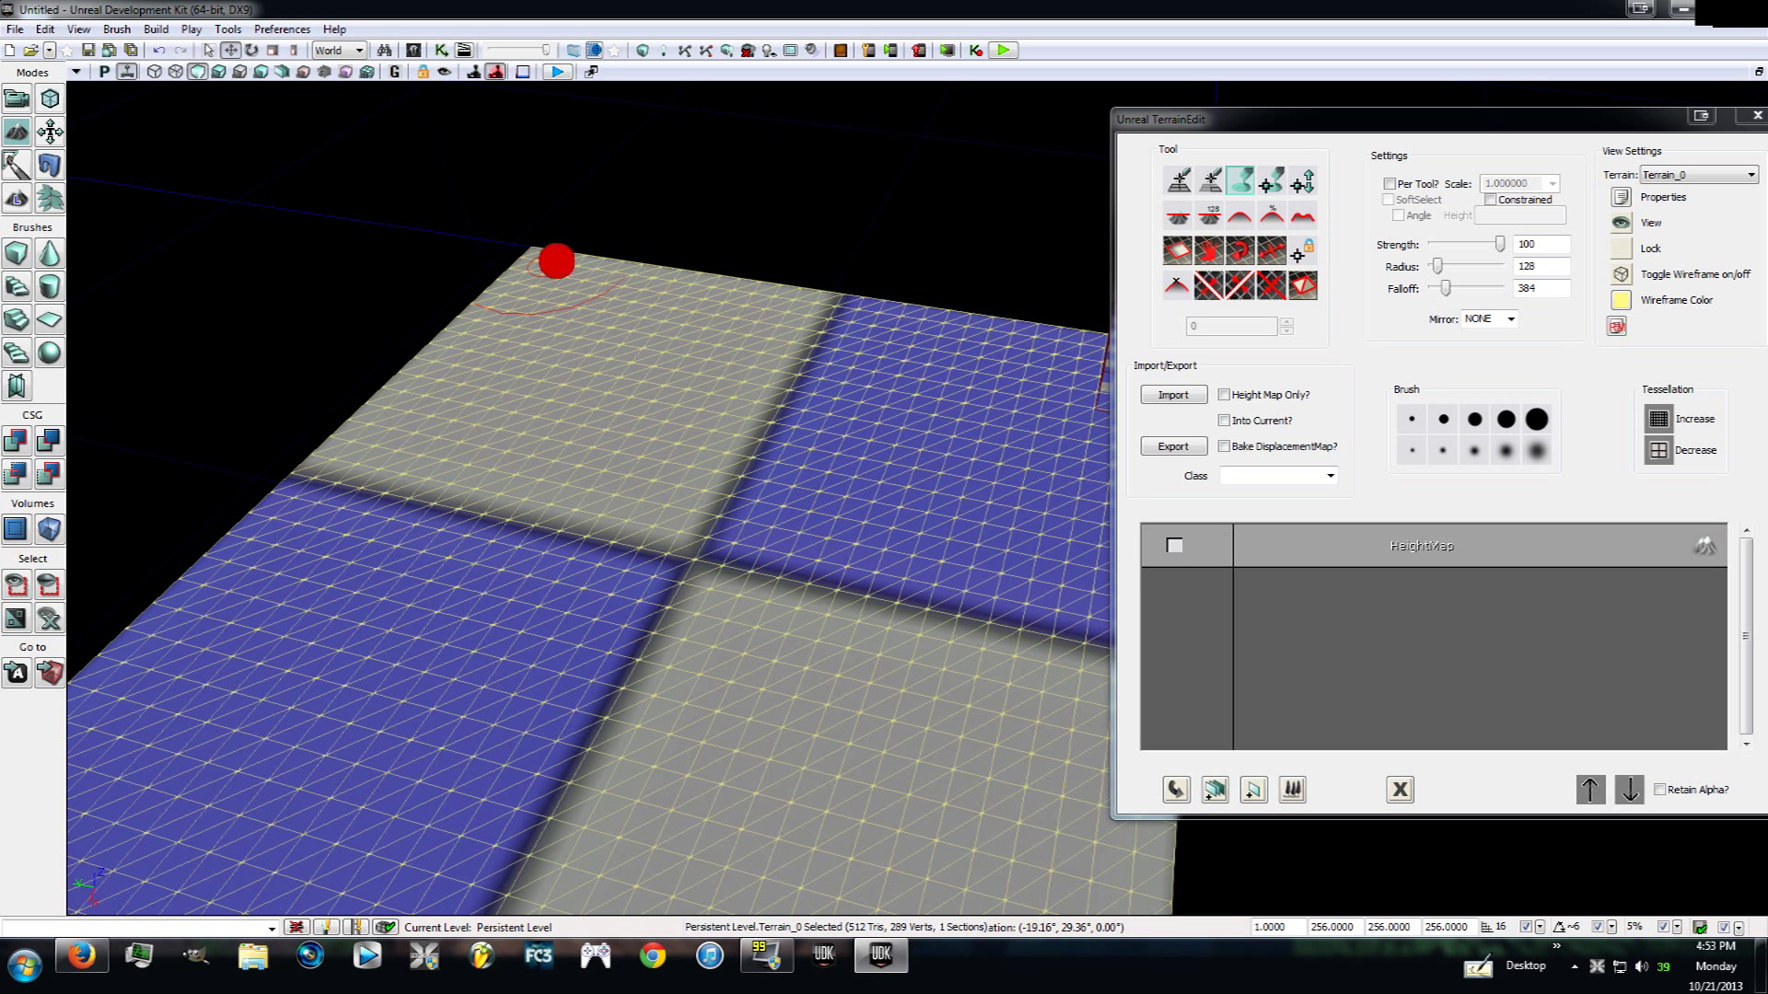
mouse_move(556, 261)
ctrl+mouse_down()
mouse_move(791, 259)
mouse_move(931, 295)
mouse_move(484, 248)
mouse_move(375, 347)
mouse_move(316, 355)
mouse_move(266, 435)
mouse_move(264, 482)
mouse_move(169, 565)
mouse_move(189, 548)
ctrl+mouse_up()
mouse_move(476, 434)
mouse_down()
mouse_move(588, 399)
mouse_move(638, 407)
mouse_up()
mouse_move(541, 375)
ctrl+mouse_down()
mouse_move(599, 344)
mouse_move(793, 347)
mouse_move(801, 473)
mouse_move(773, 609)
ctrl+mouse_up()
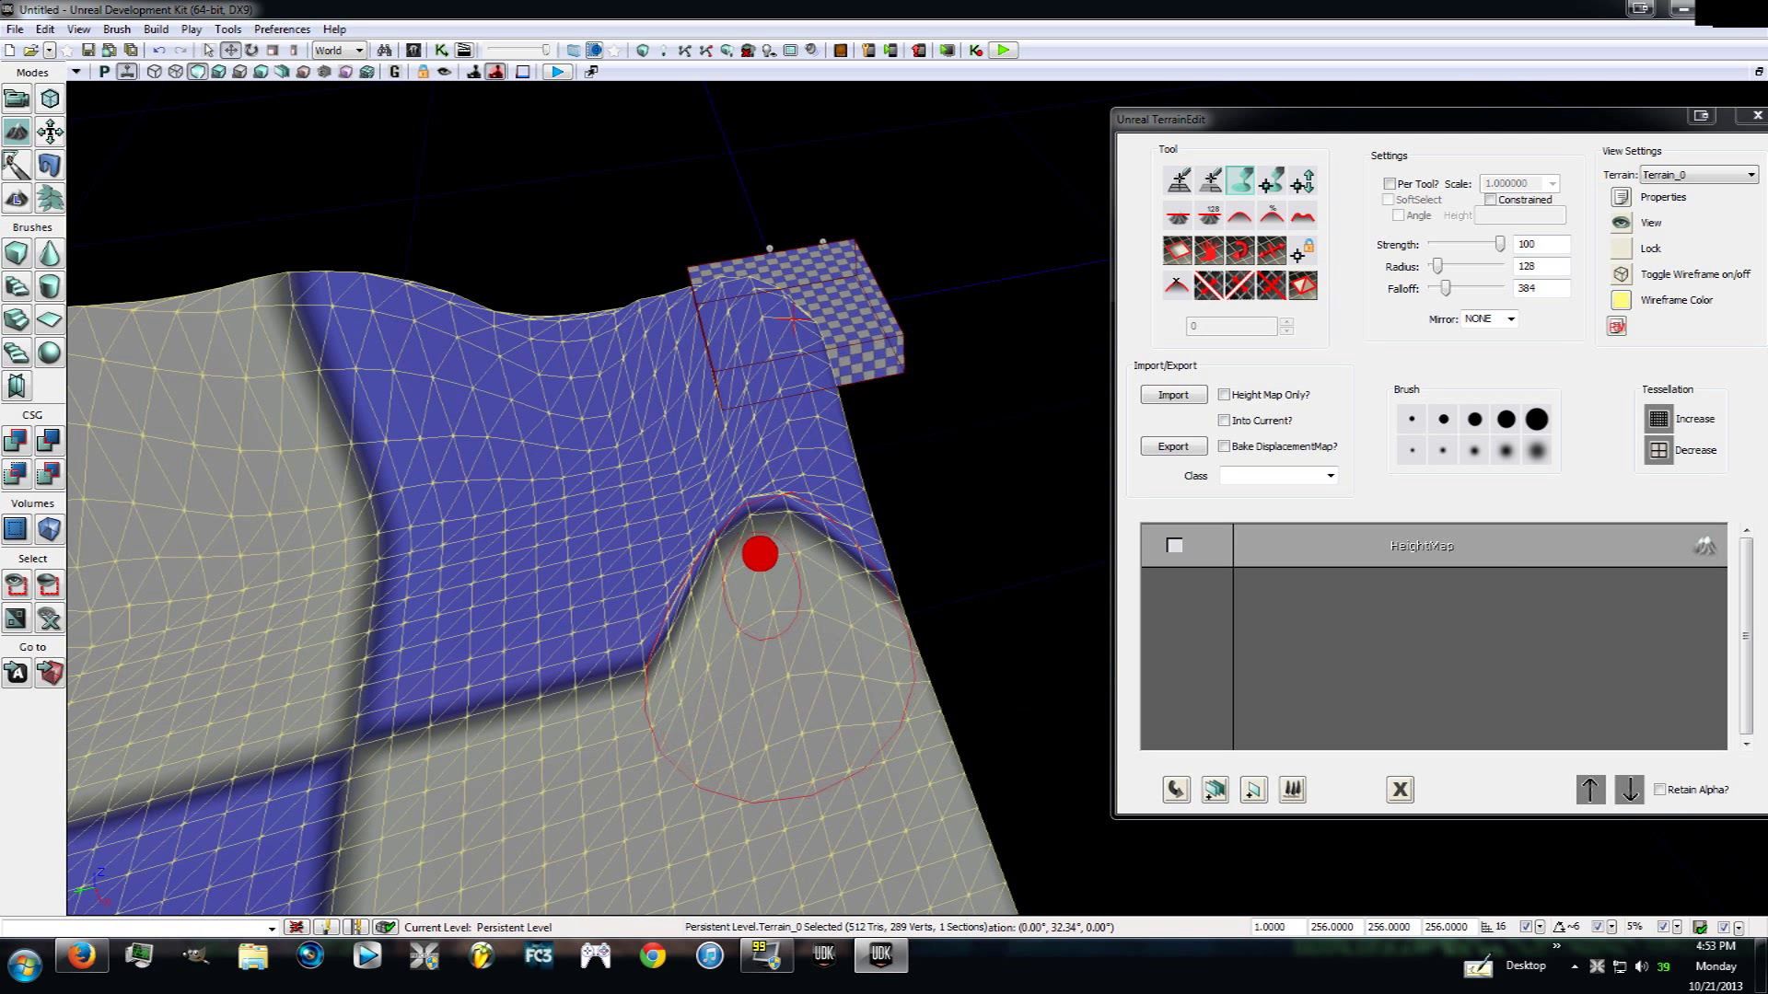
mouse_move(759, 554)
ctrl+mouse_down()
mouse_move(762, 572)
mouse_move(785, 529)
mouse_move(785, 434)
mouse_move(702, 340)
mouse_move(434, 335)
mouse_move(601, 393)
mouse_move(703, 347)
mouse_move(789, 473)
mouse_move(810, 612)
mouse_move(627, 415)
mouse_move(408, 331)
mouse_move(418, 461)
ctrl+mouse_up()
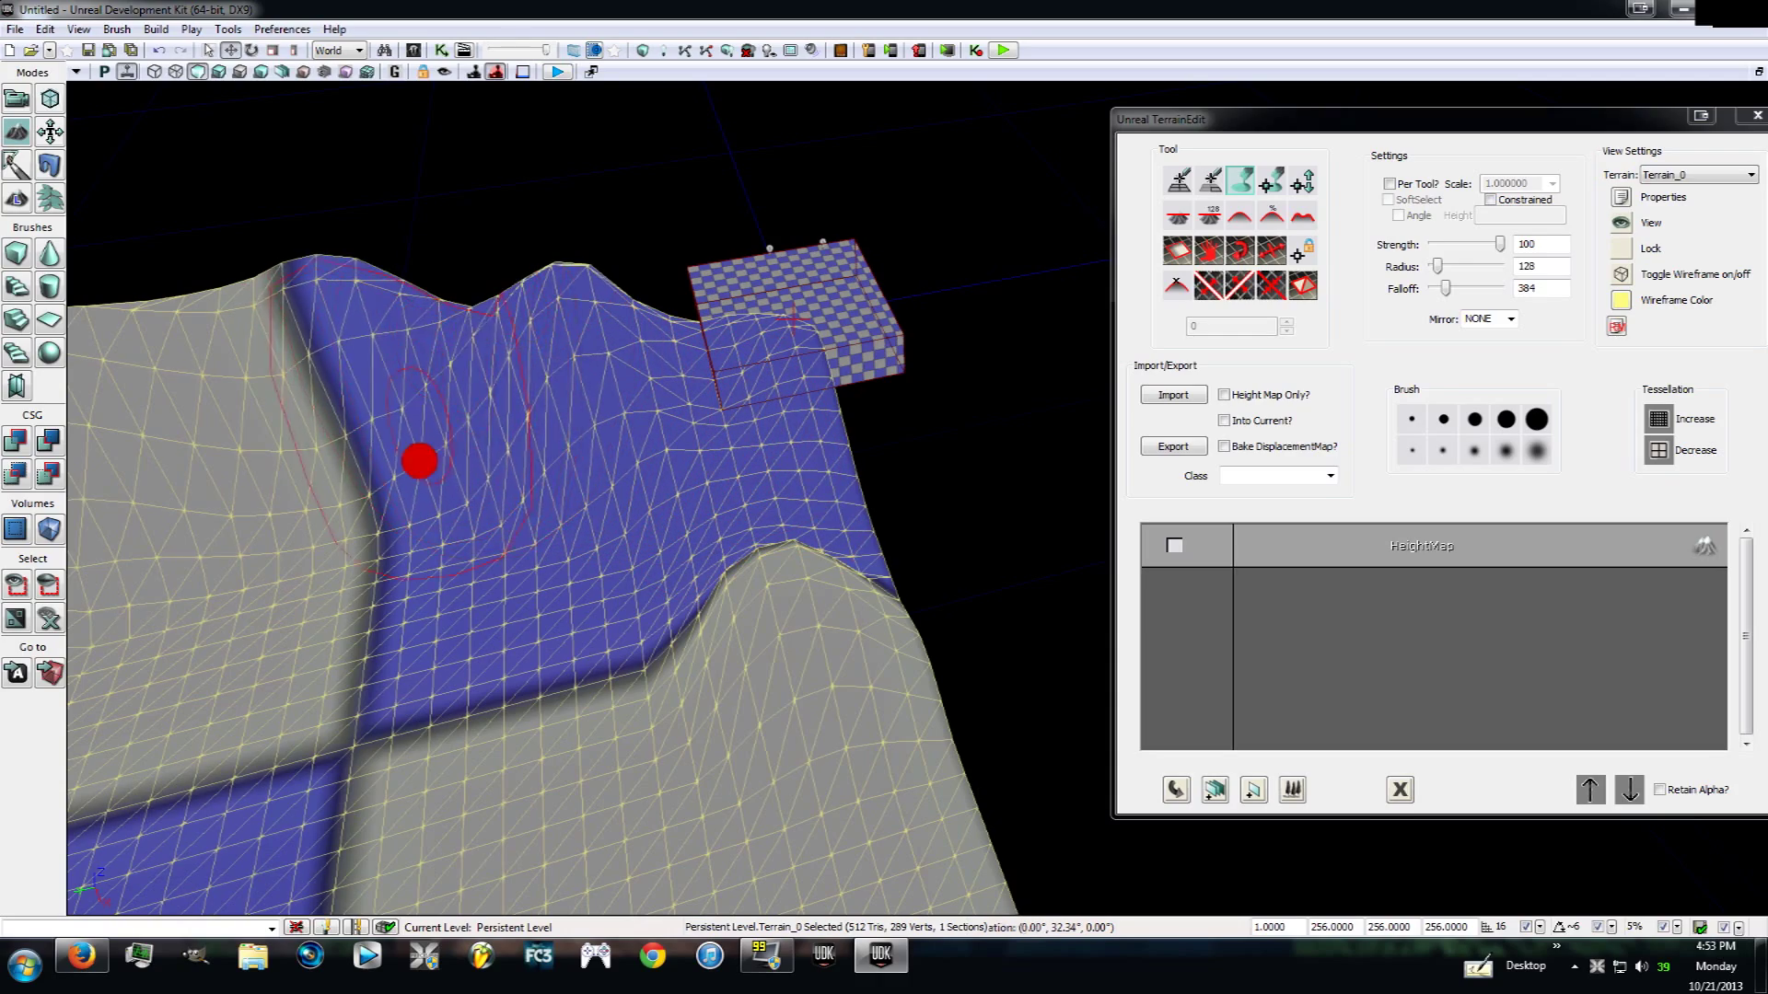
Raise more hills along the terrain's remaining outer edges and corners with the Paint tool at strength 100, radius 128 and falloff 384.
mouse_move(418, 461)
right_down()
mouse_move(485, 442)
mouse_move(534, 458)
mouse_move(627, 414)
mouse_move(829, 516)
right_up()
mouse_move(513, 477)
ctrl+mouse_down()
mouse_move(589, 470)
mouse_move(675, 411)
mouse_move(455, 502)
mouse_move(467, 529)
ctrl+mouse_up()
mouse_move(467, 529)
right_down()
mouse_move(817, 506)
mouse_move(1059, 534)
right_up()
right_drag(903, 497, 470, 528)
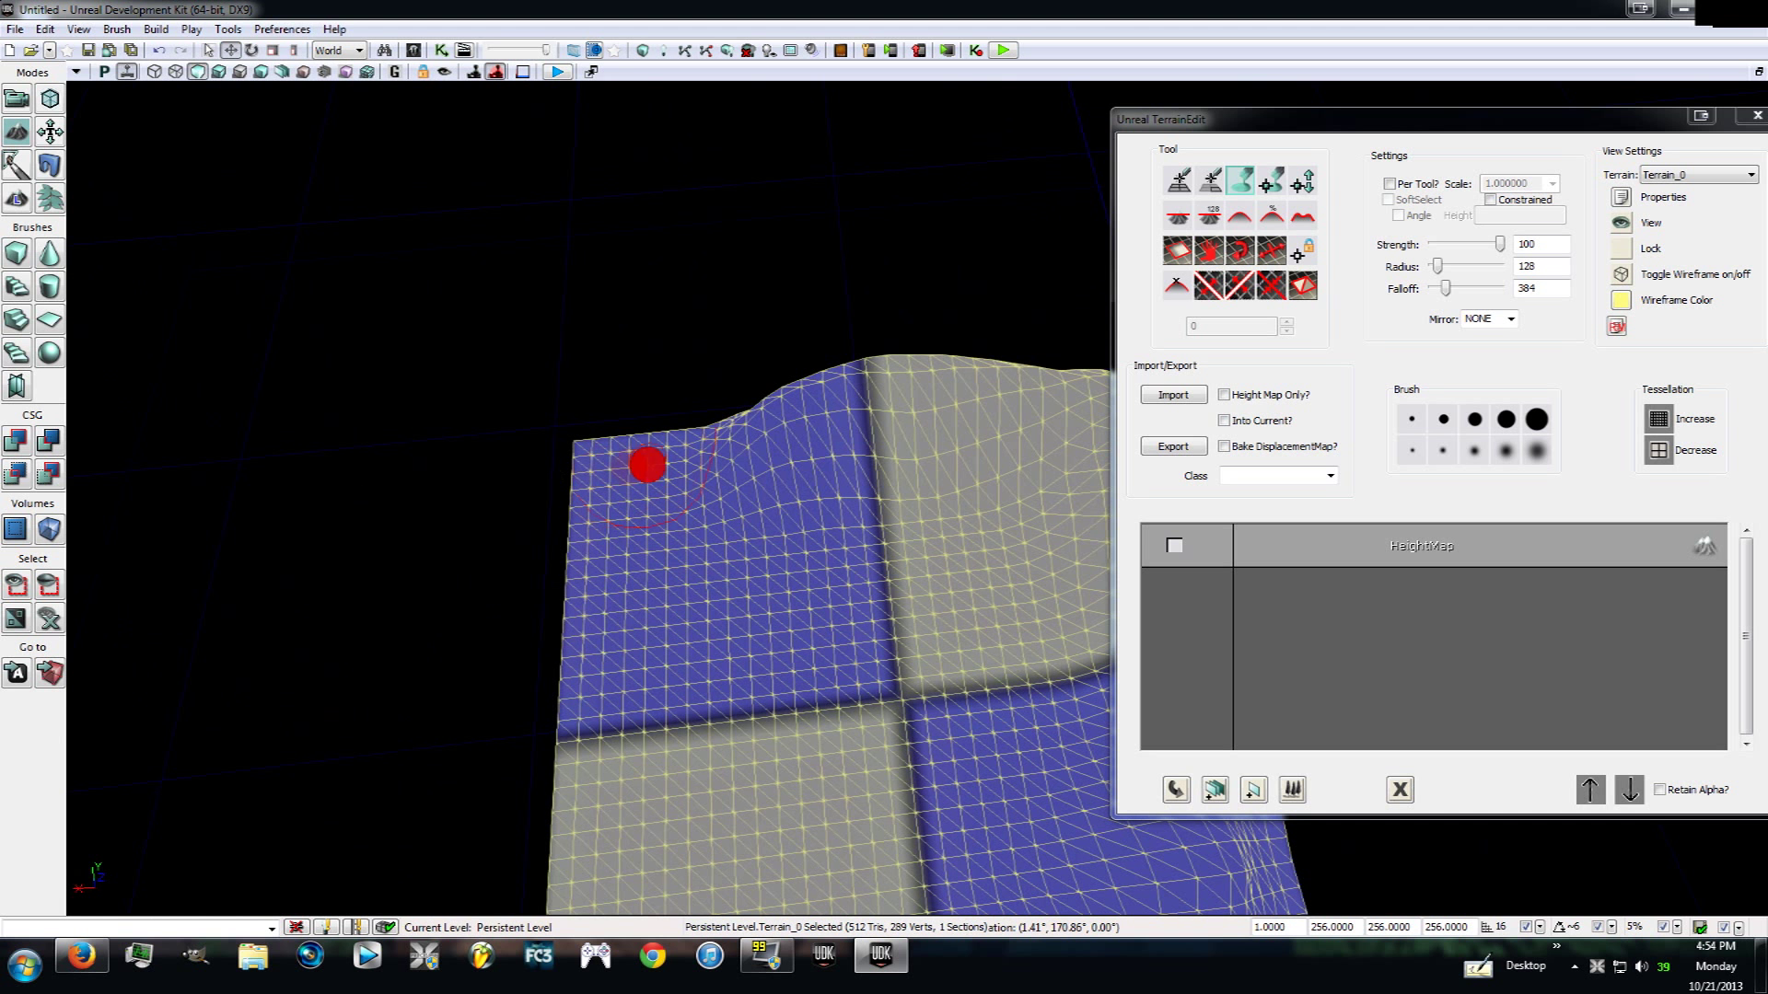
mouse_move(604, 466)
ctrl+mouse_down()
mouse_move(586, 661)
mouse_move(583, 505)
mouse_move(589, 663)
ctrl+mouse_up()
mouse_move(594, 691)
right_down()
mouse_move(655, 694)
mouse_move(897, 516)
mouse_move(505, 580)
right_up()
mouse_move(842, 603)
right_down()
mouse_move(803, 585)
mouse_move(534, 598)
mouse_move(1100, 548)
mouse_move(108, 637)
right_up()
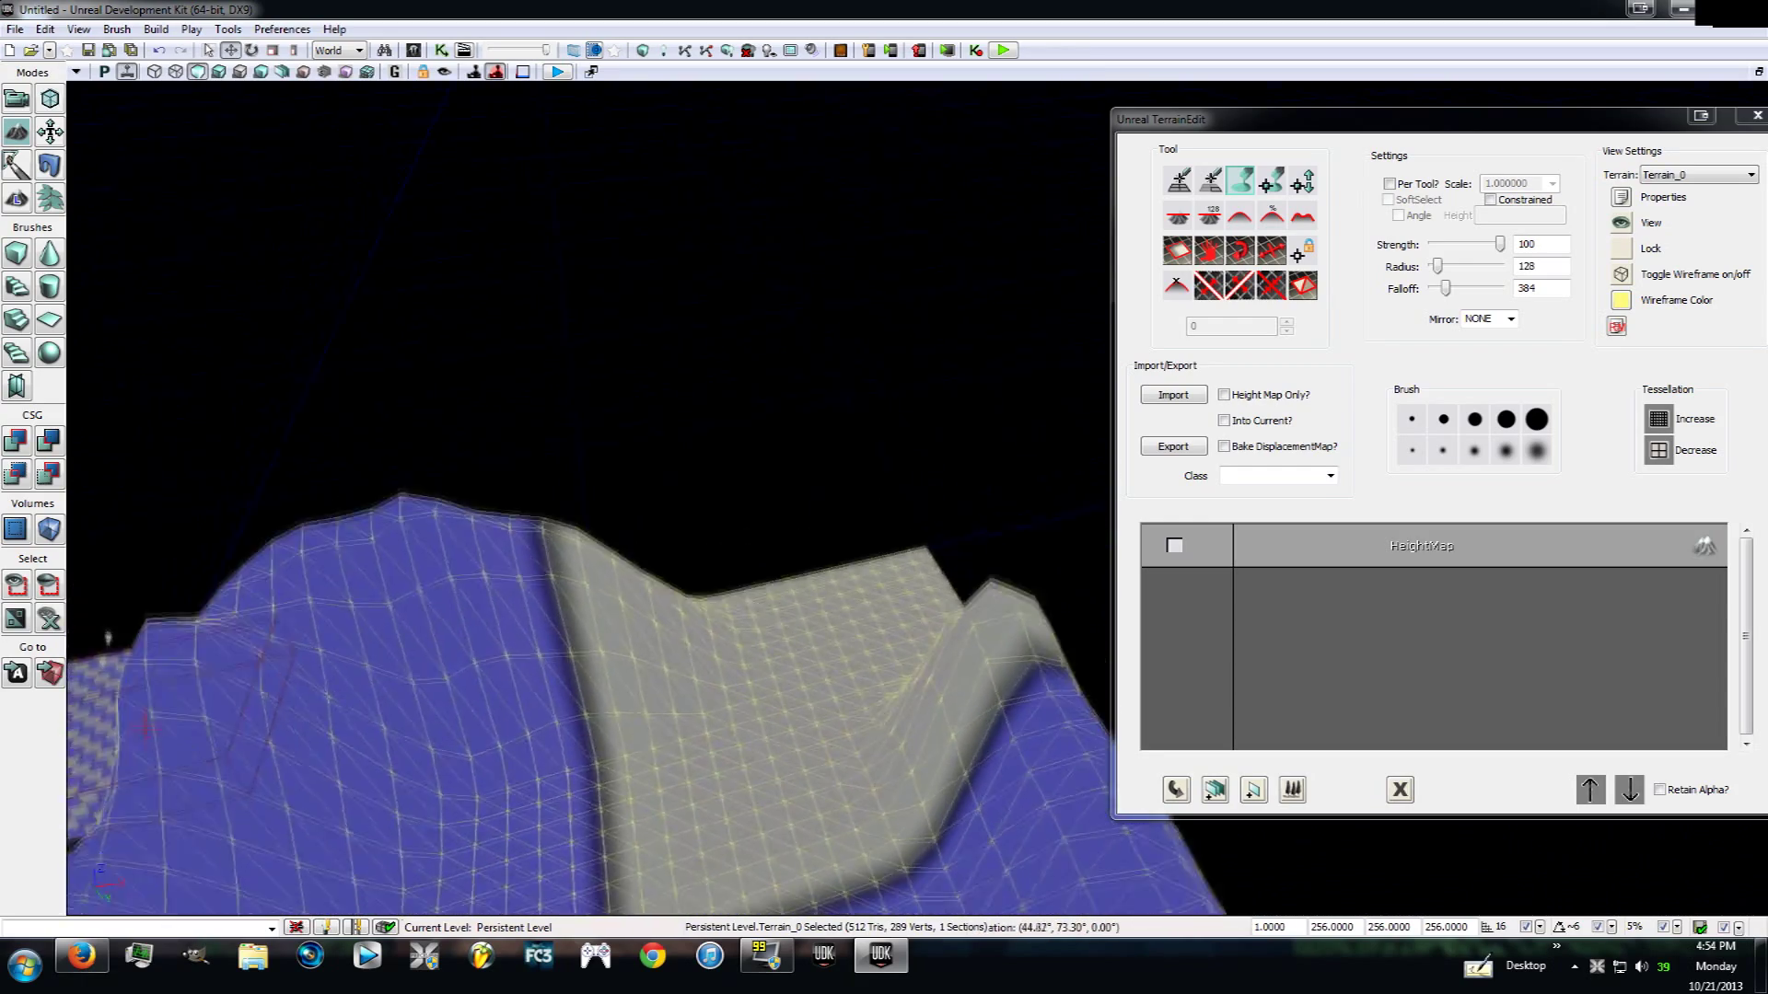
right_drag(635, 543, 644, 582)
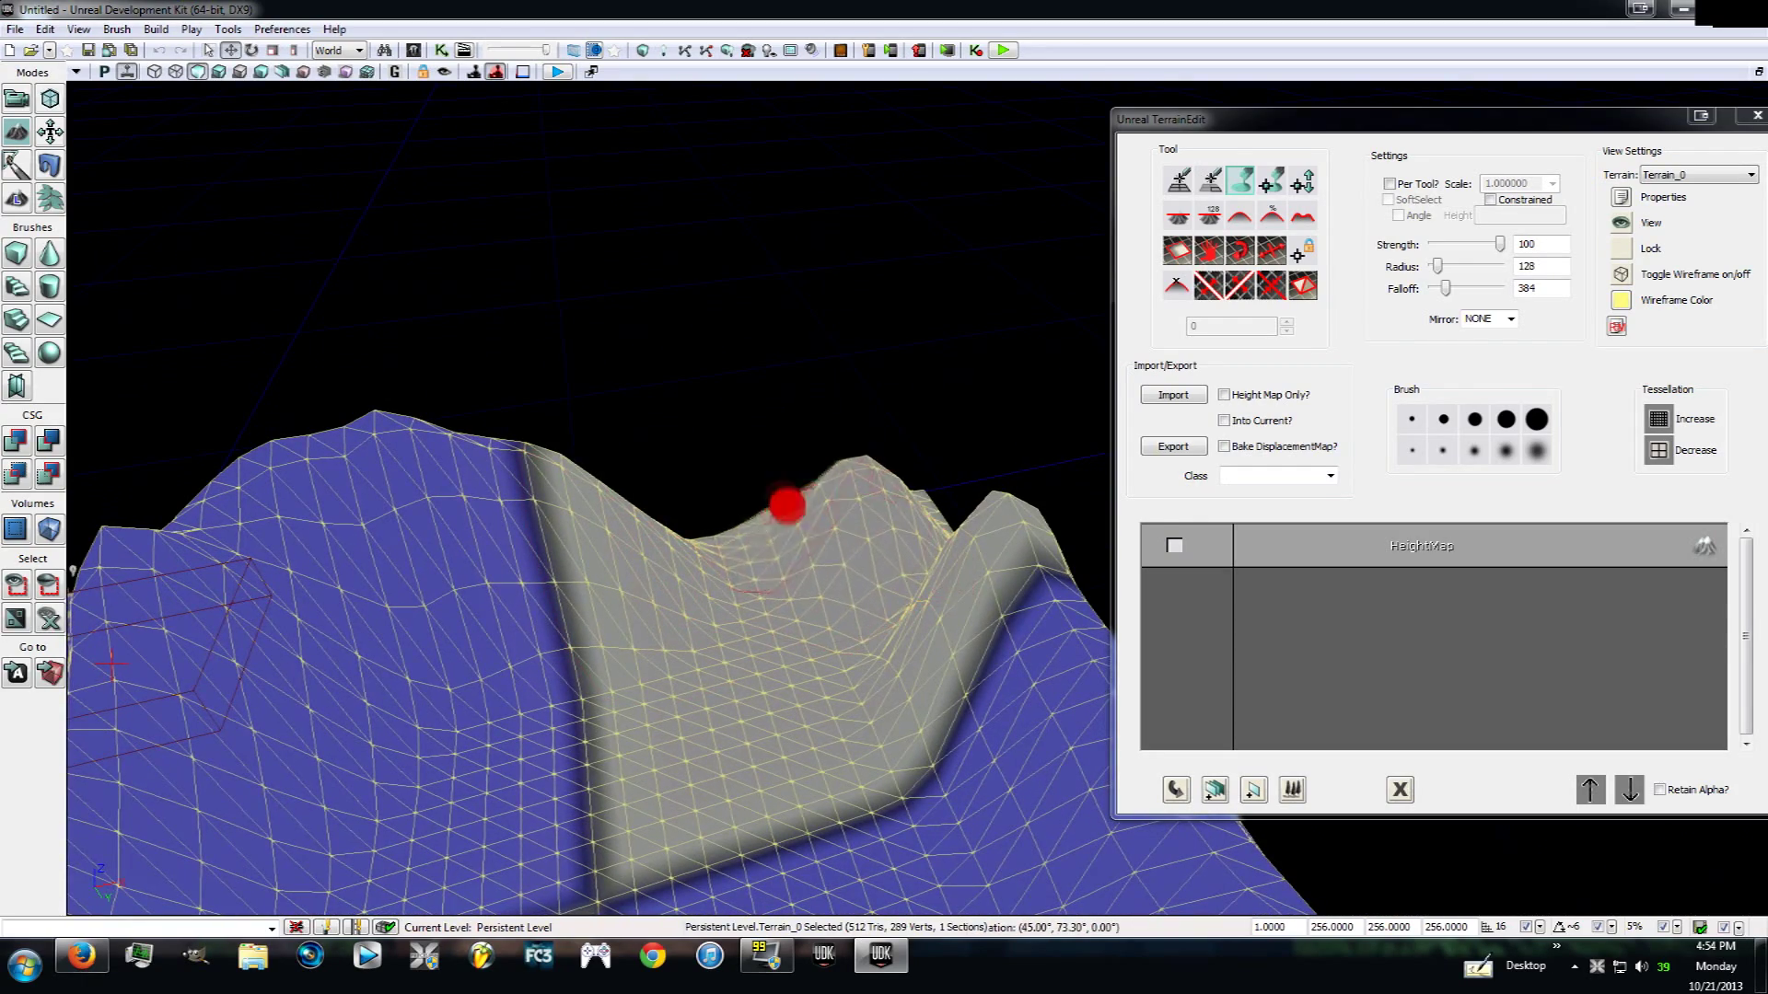
mouse_move(786, 505)
ctrl+mouse_down()
mouse_move(718, 516)
mouse_move(935, 525)
mouse_move(766, 467)
mouse_move(595, 489)
mouse_move(568, 533)
mouse_move(455, 530)
ctrl+mouse_up()
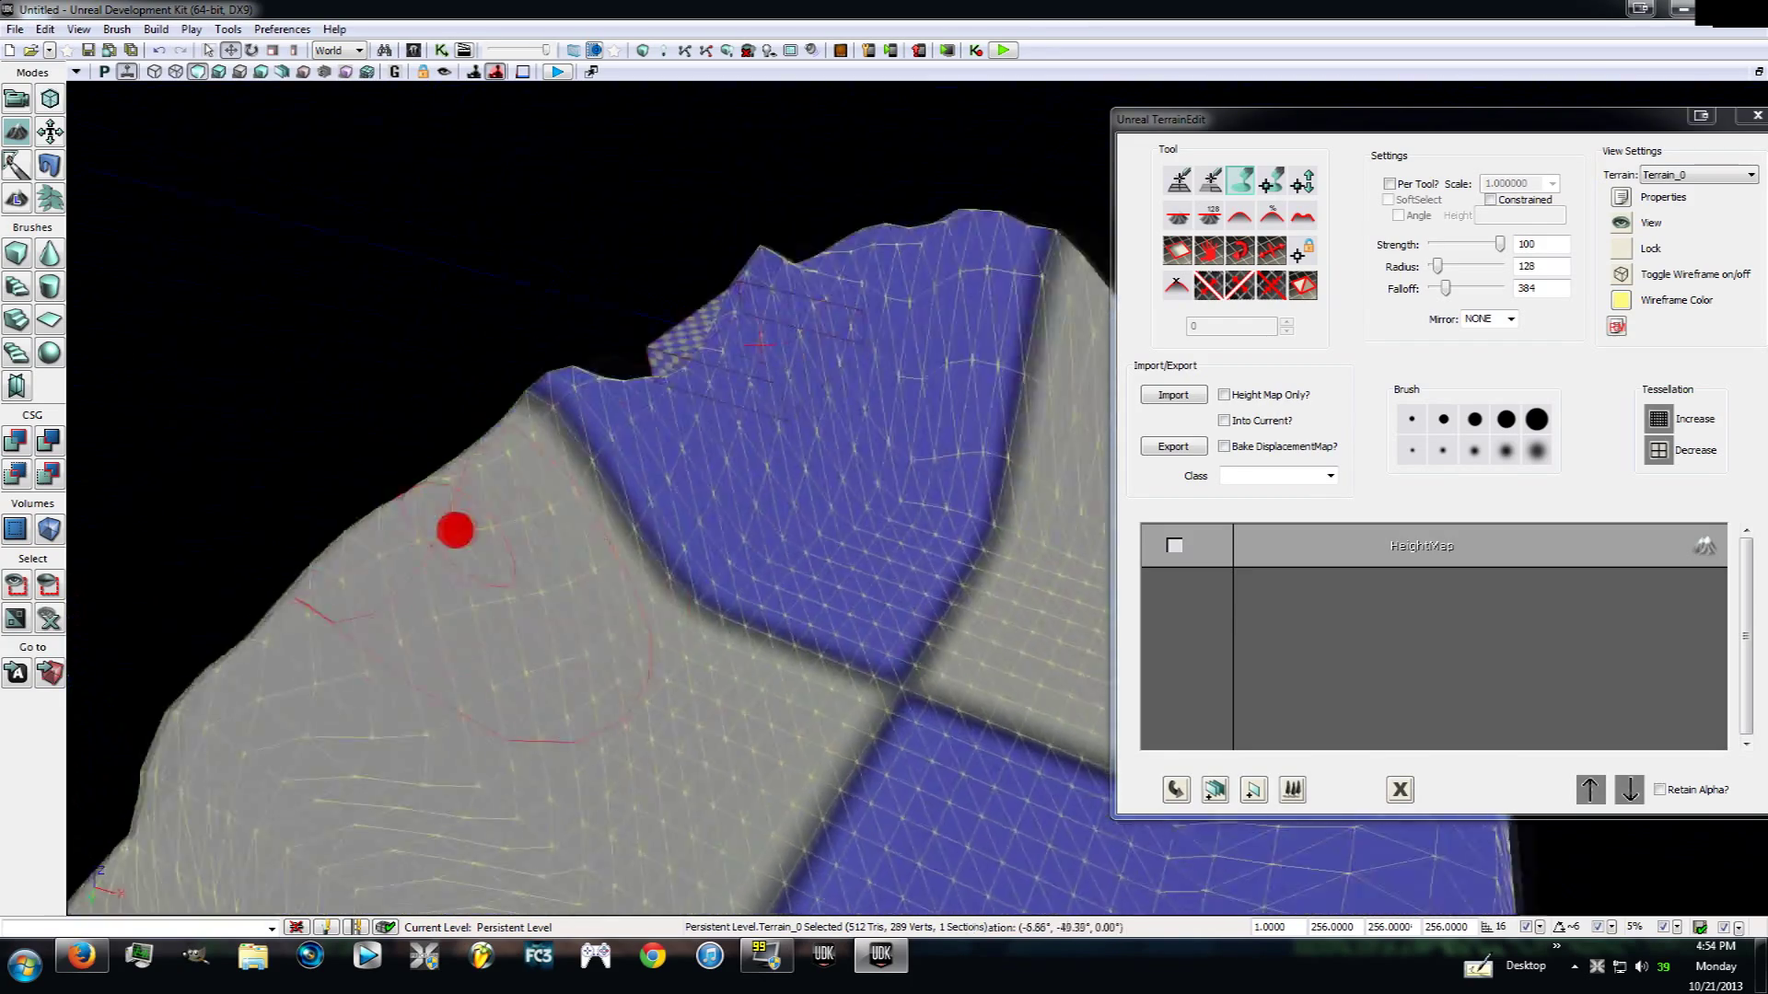
Change the terrain's wireframe color to cyan.
mouse_move(455, 531)
right_down()
mouse_move(175, 469)
mouse_move(1676, 357)
right_up()
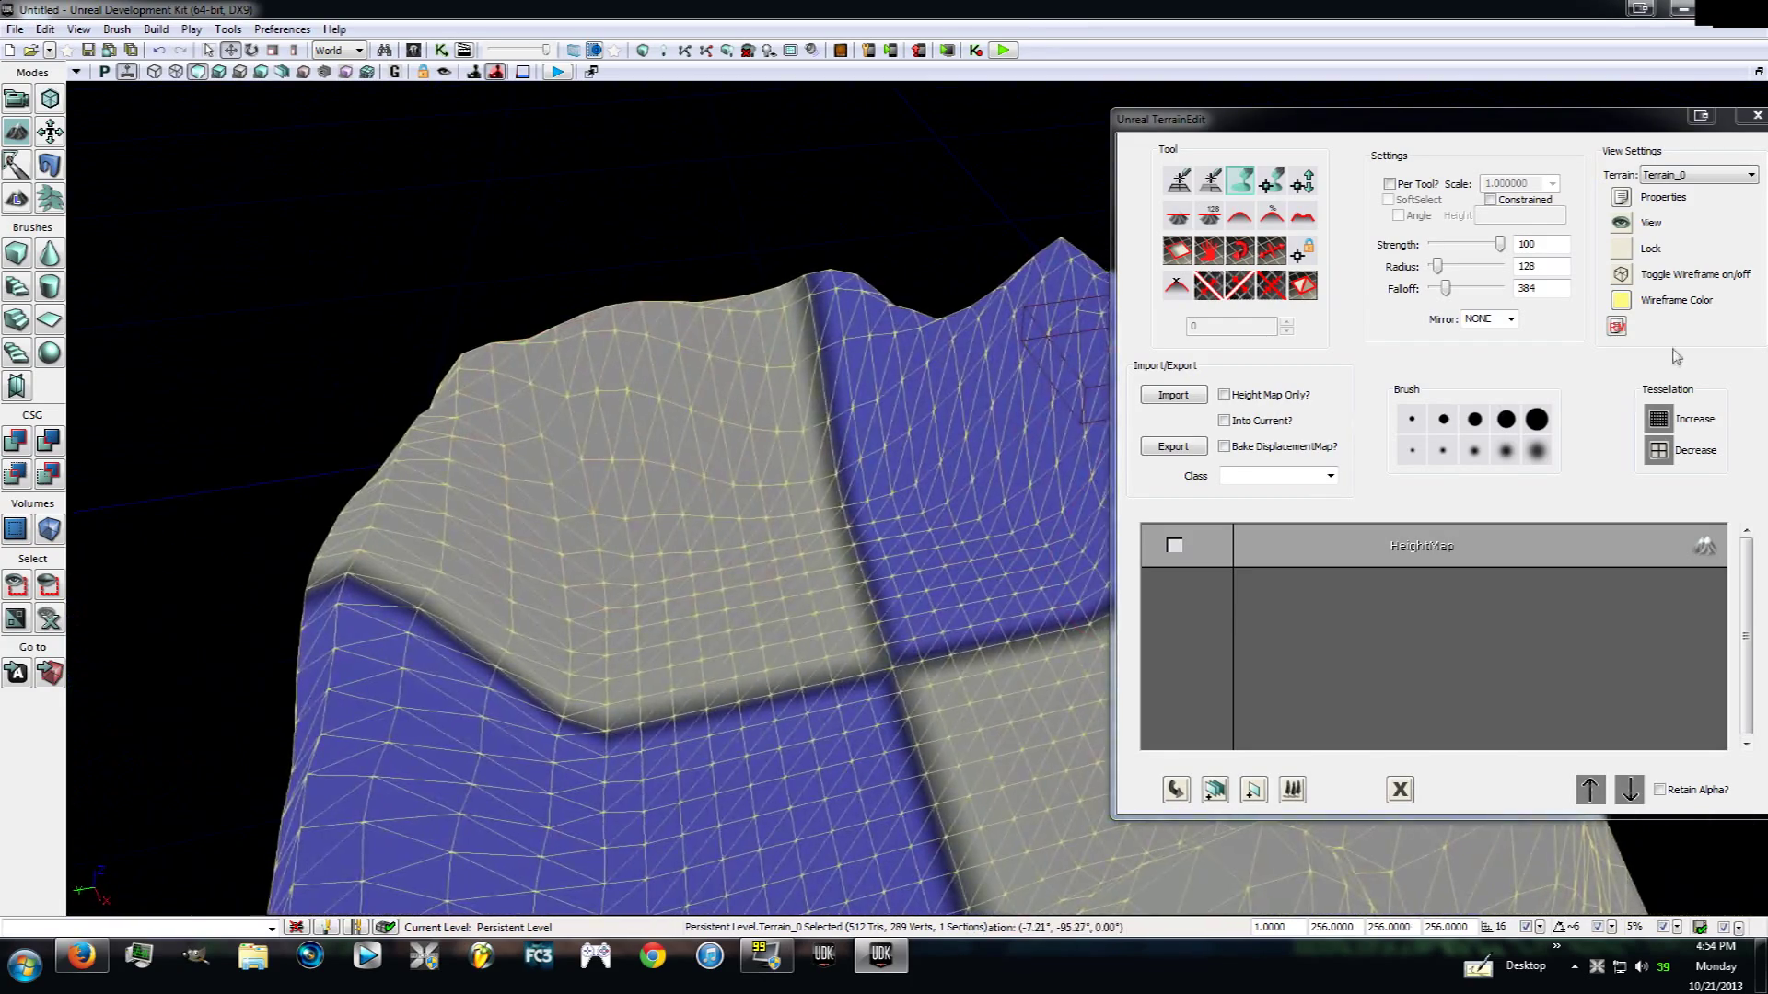
click(1618, 304)
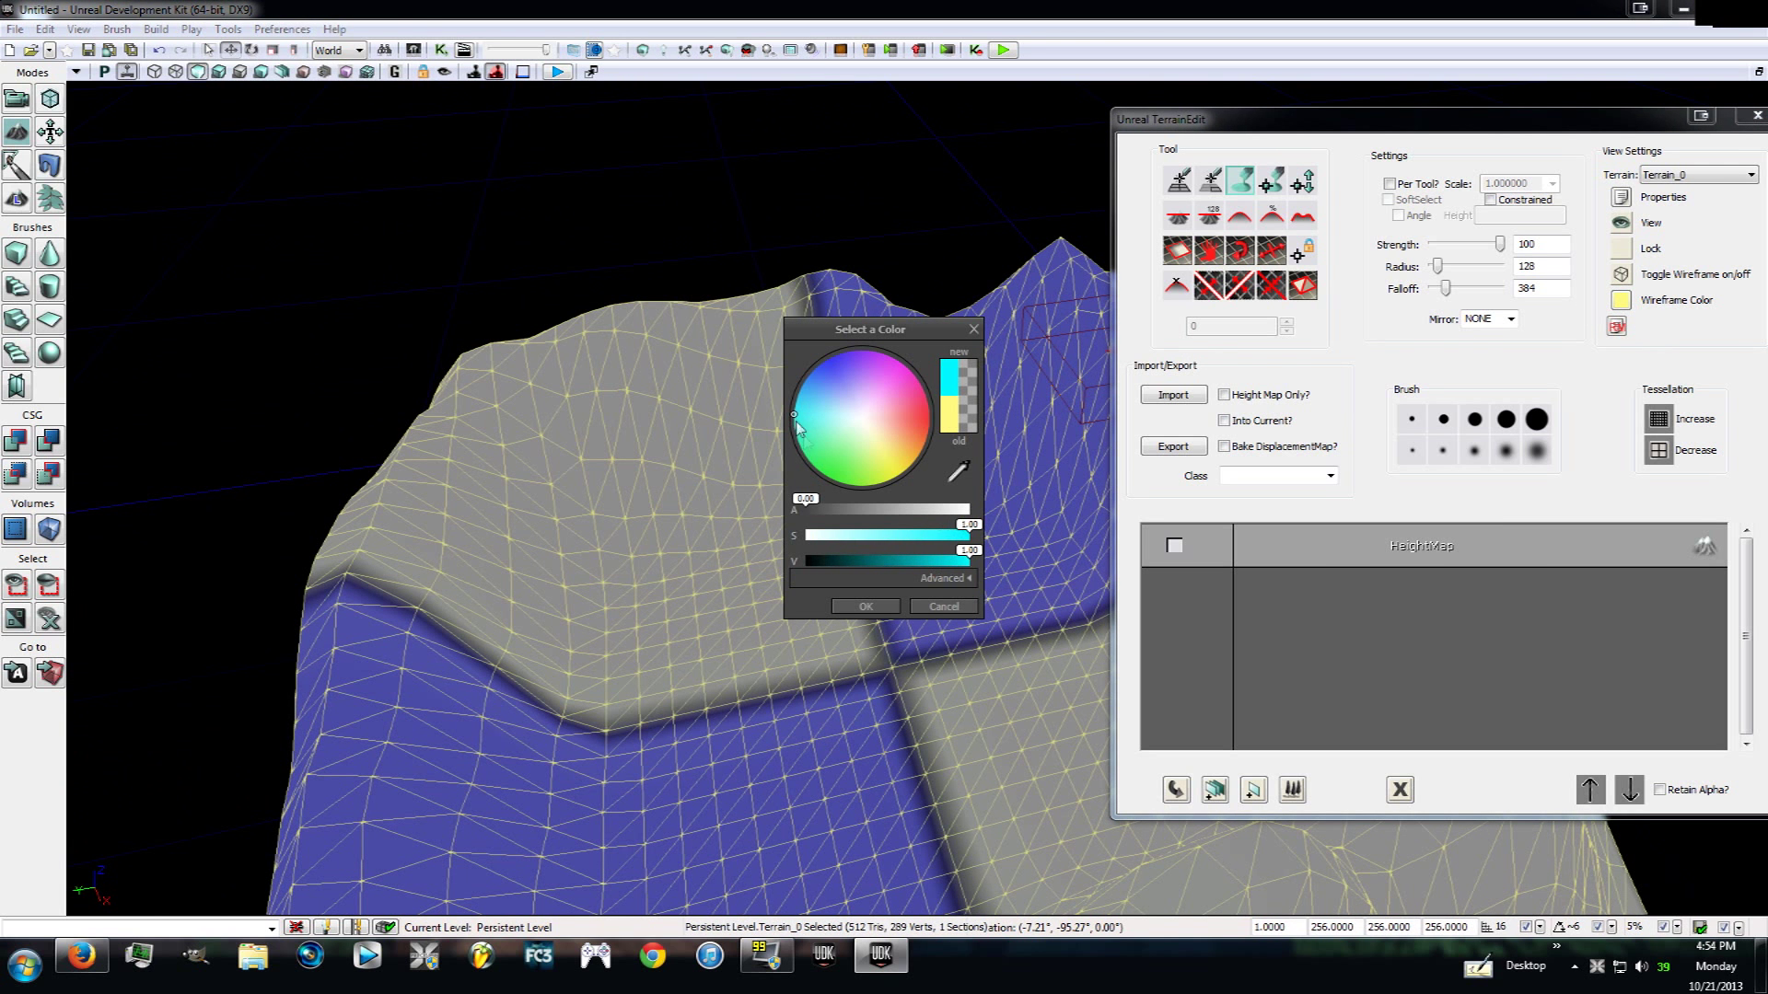
click(860, 606)
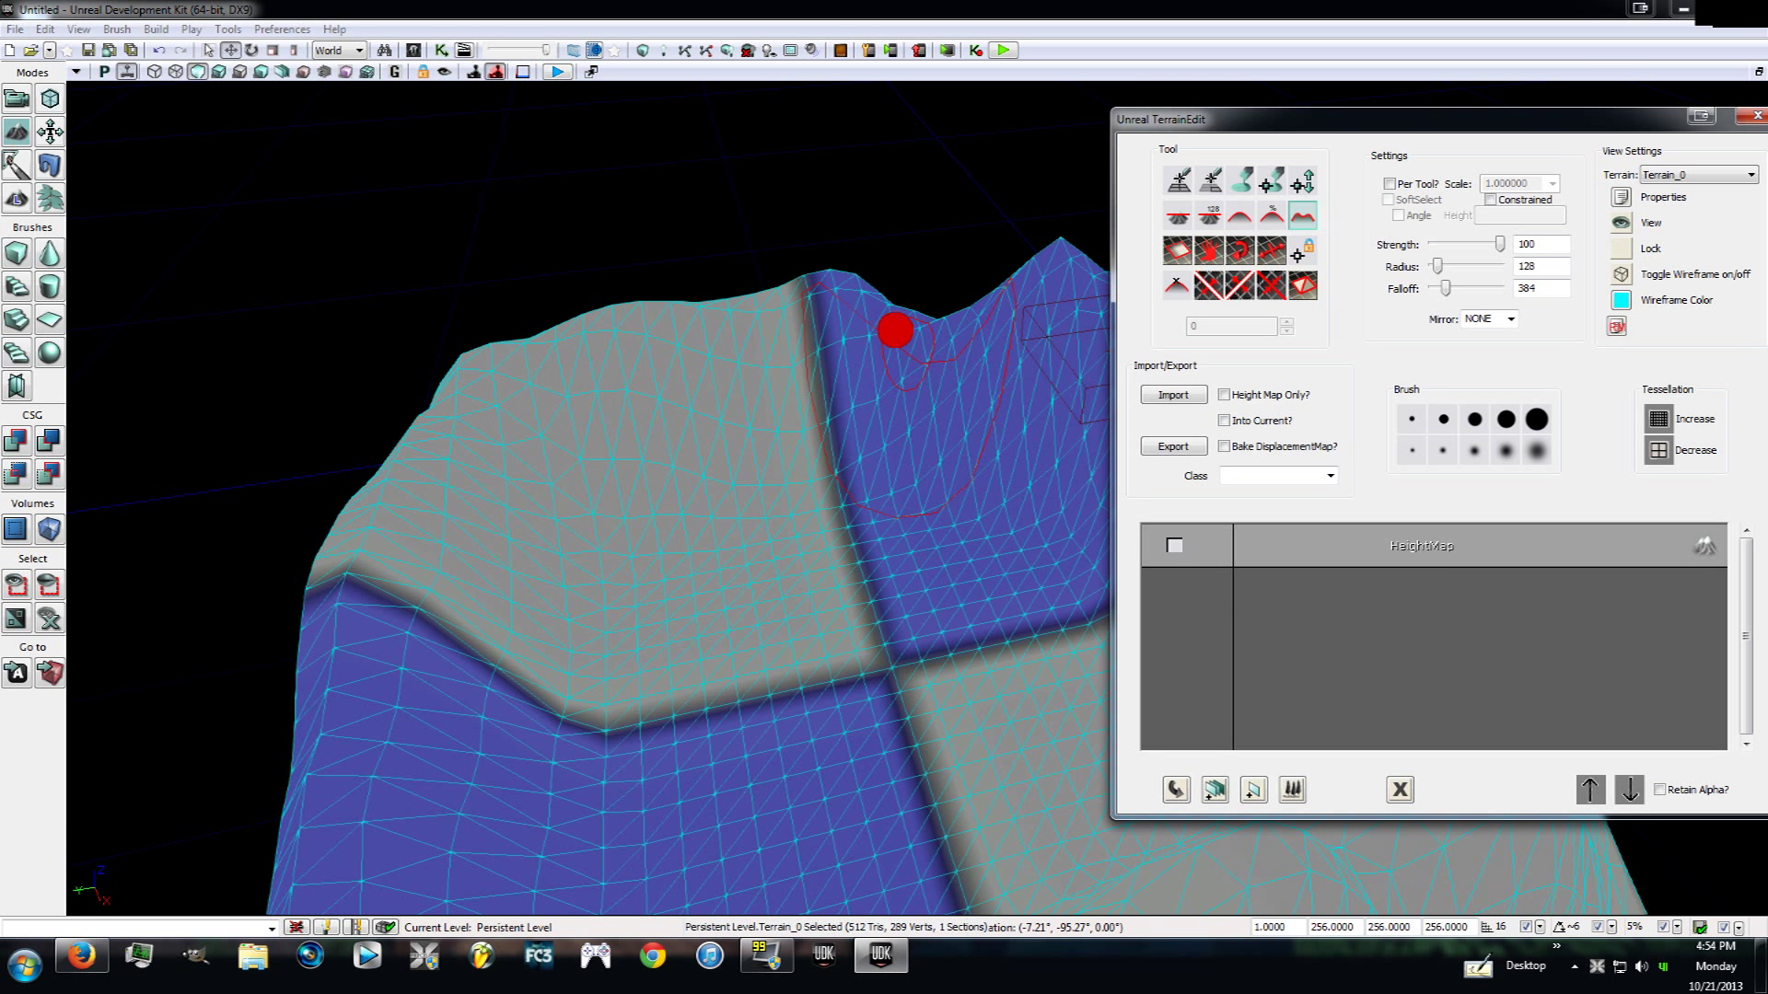
Roughen the ridge and the slopes around the terrain's center with the Noise tool at strength 100, radius 128 and falloff 384.
ctrl+click(895, 329)
mouse_move(846, 368)
ctrl+mouse_down()
mouse_move(584, 315)
mouse_move(495, 377)
mouse_move(418, 533)
mouse_move(382, 736)
mouse_move(367, 663)
mouse_move(469, 340)
mouse_move(644, 323)
mouse_move(880, 450)
mouse_move(718, 556)
ctrl+mouse_up()
mouse_move(666, 673)
ctrl+mouse_down()
mouse_move(872, 706)
mouse_move(1063, 631)
ctrl+mouse_up()
ctrl+drag(860, 804, 631, 696)
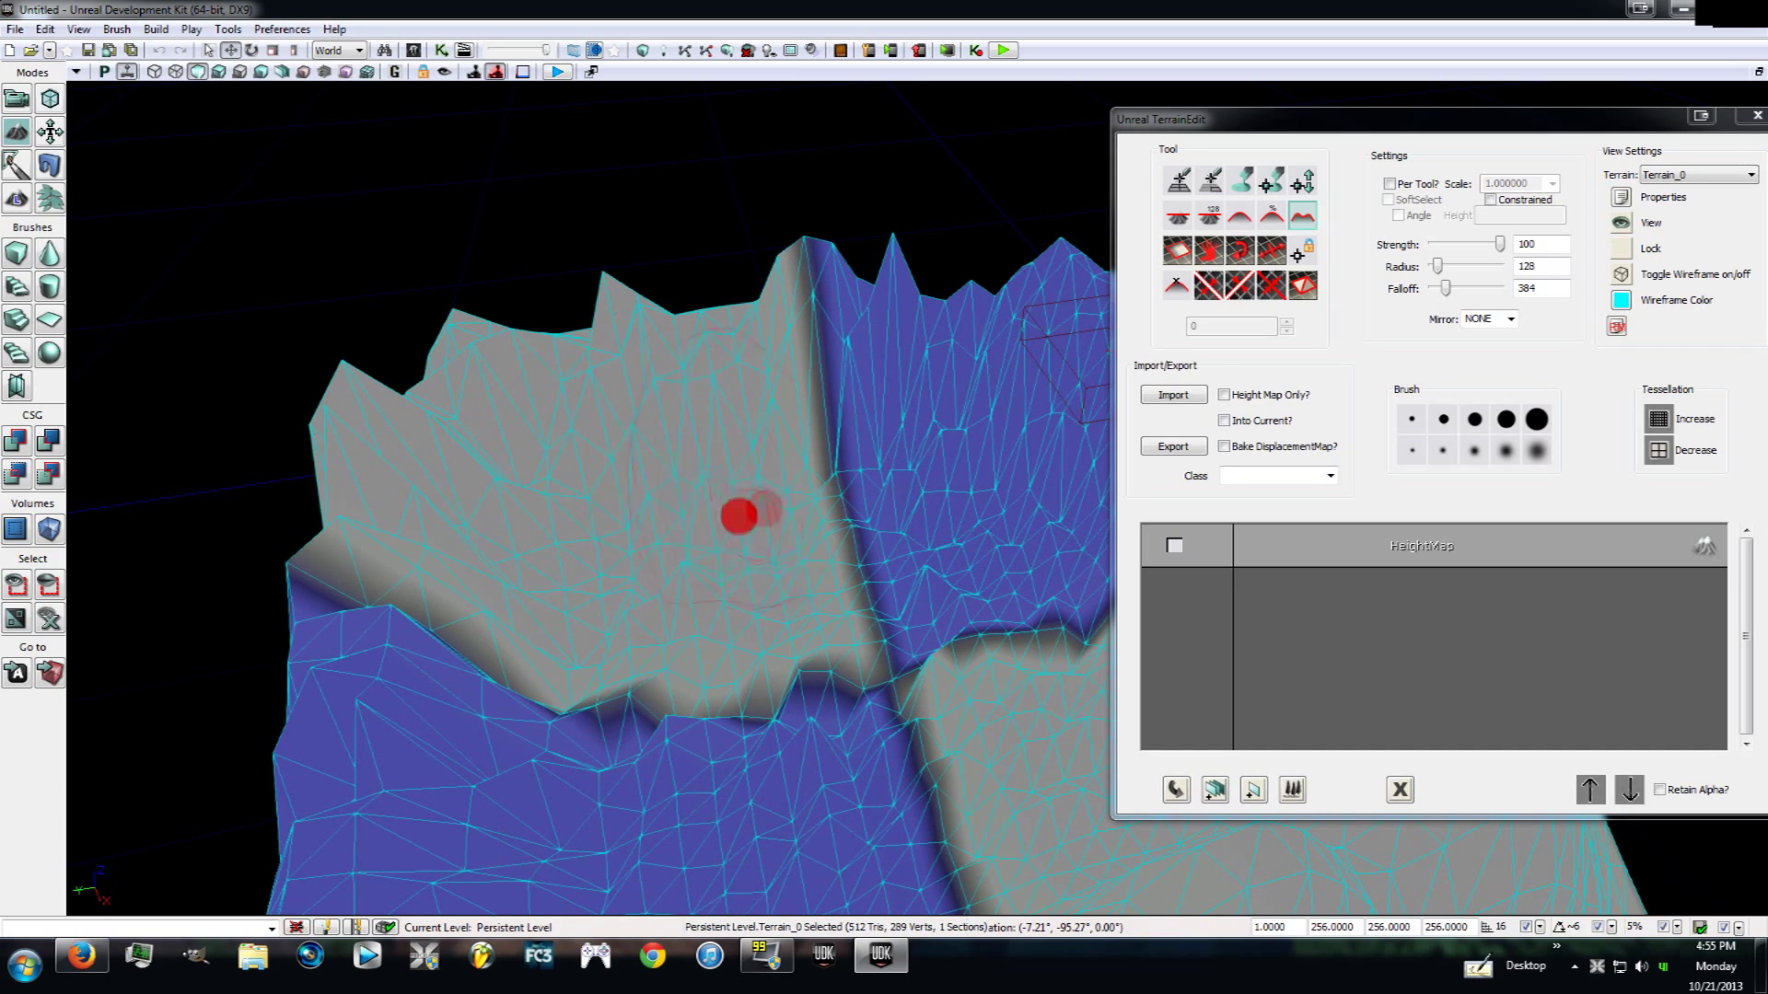
ctrl+drag(739, 516, 951, 639)
Add noise to the grey hillsides and outer ridges on the terrain's other sides for jagged peaks.
mouse_move(952, 639)
right_down()
mouse_move(982, 584)
mouse_move(657, 479)
right_up()
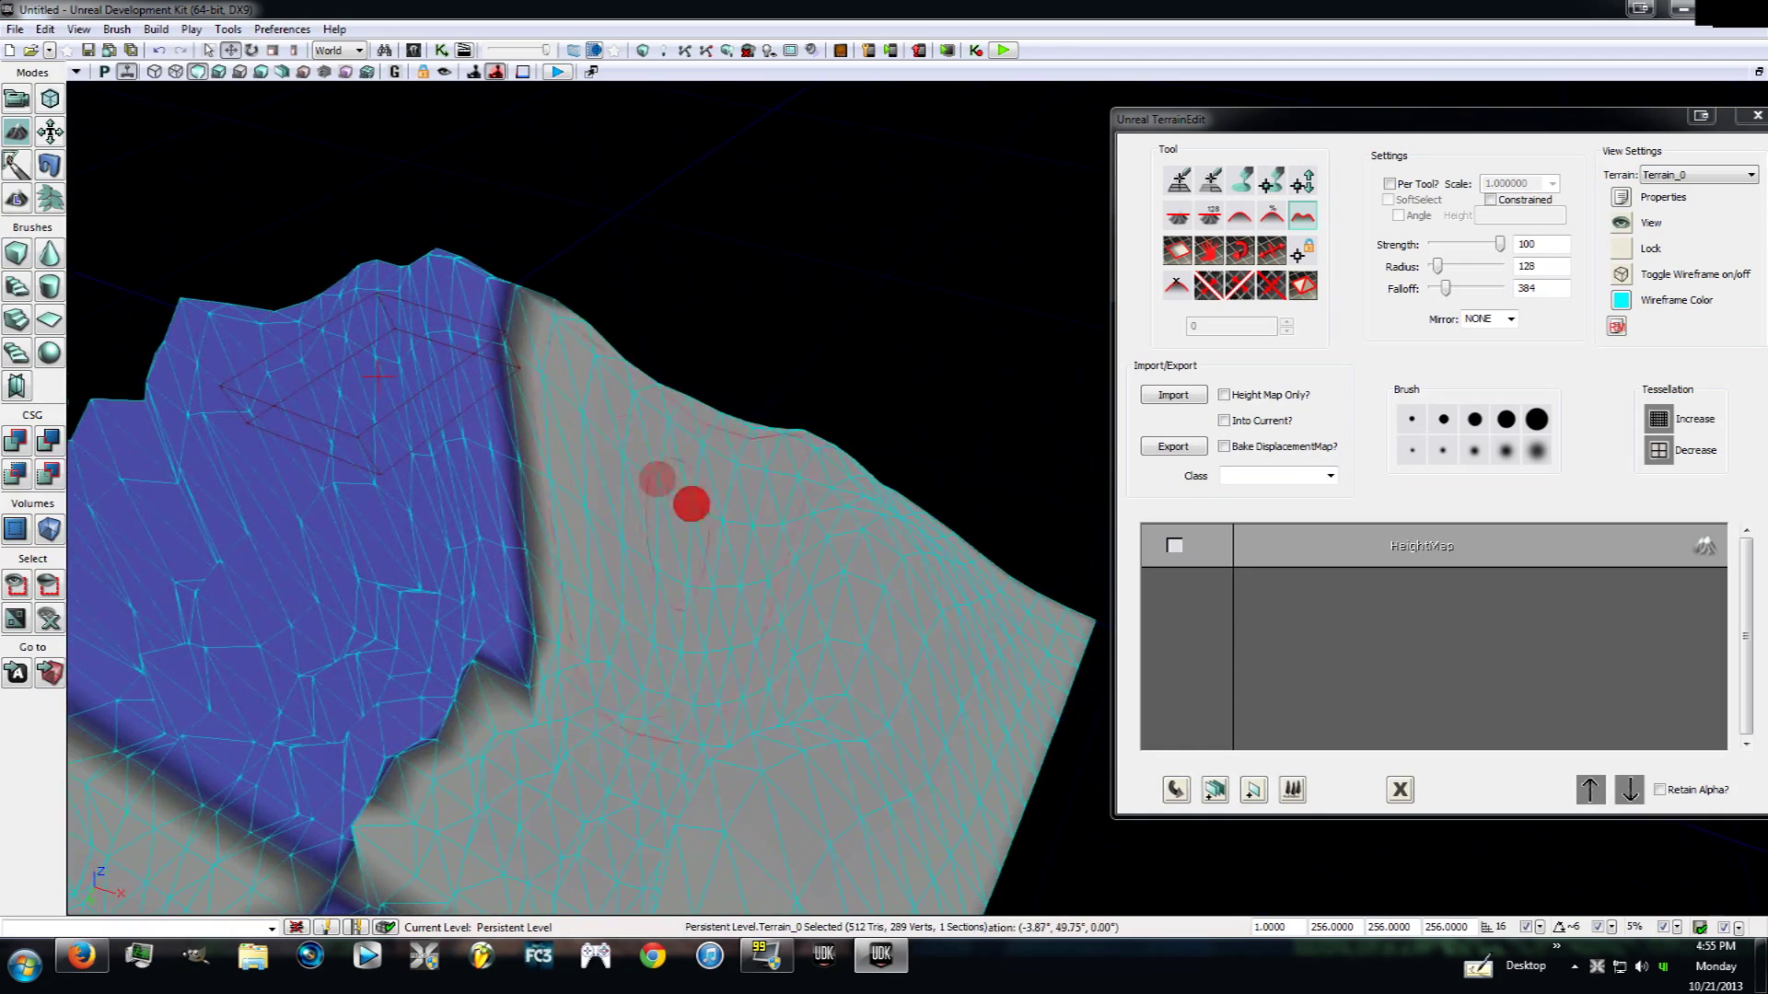
ctrl+drag(692, 505, 701, 436)
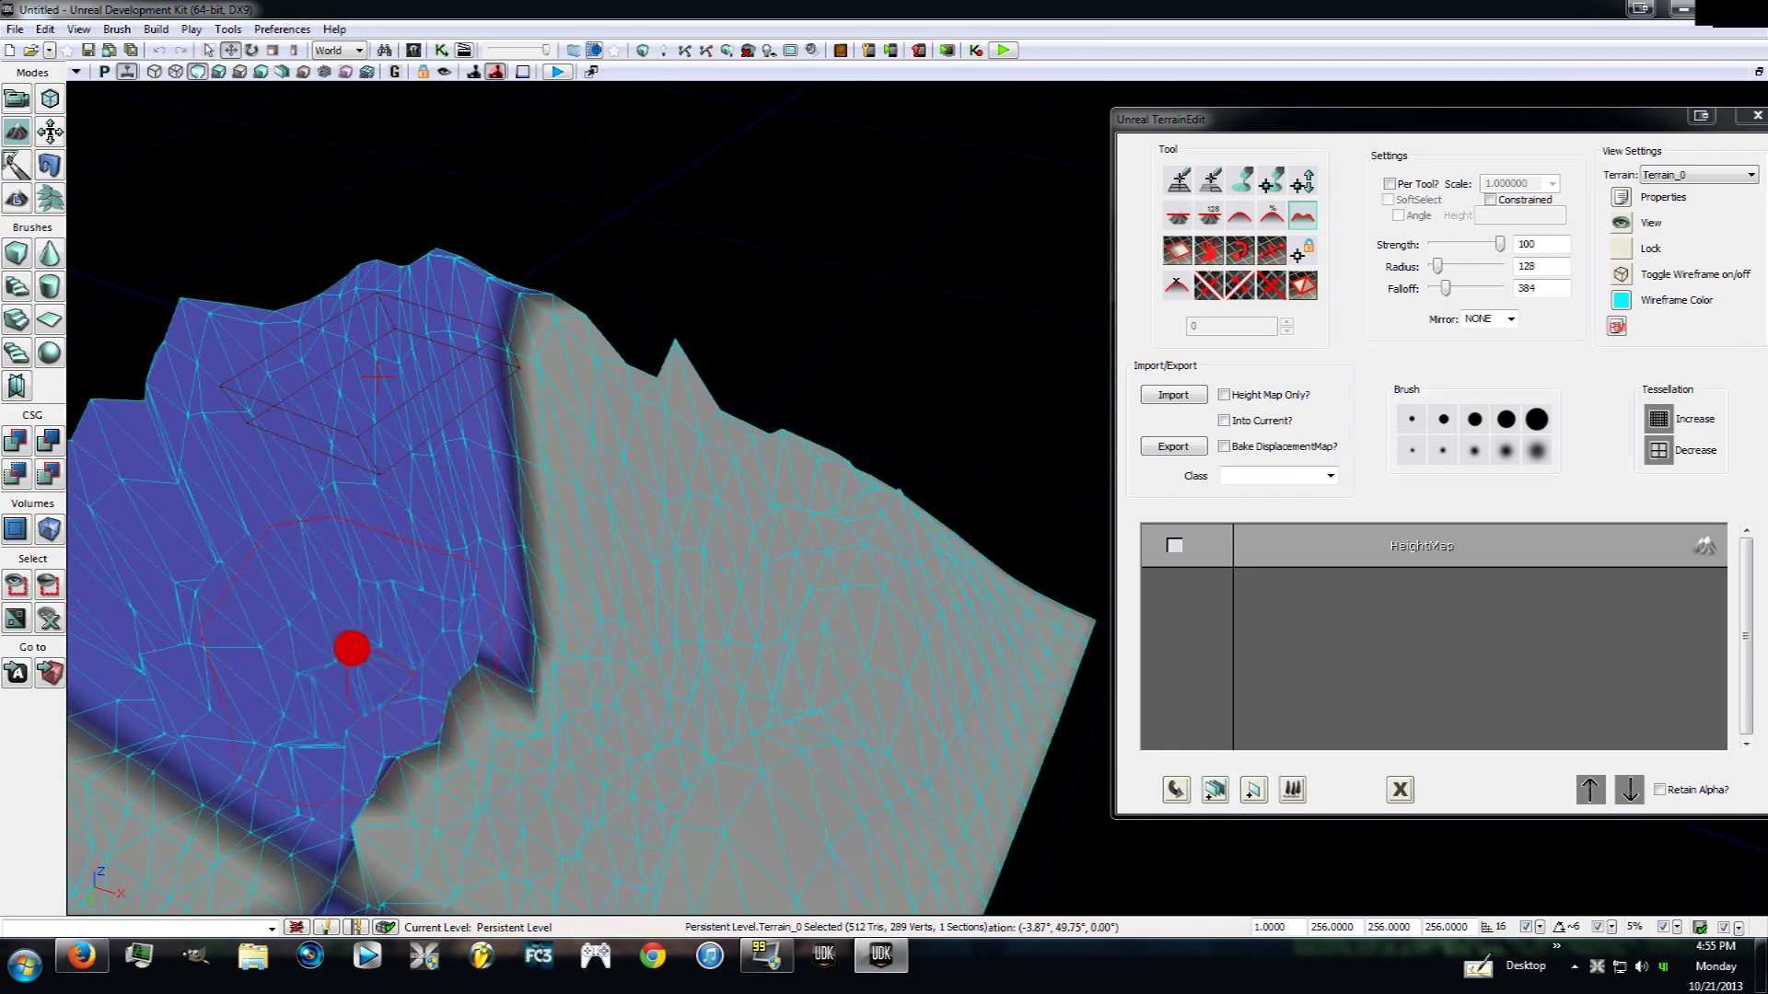
mouse_move(351, 648)
right_down()
mouse_move(371, 631)
mouse_move(604, 710)
mouse_move(654, 644)
mouse_move(573, 592)
mouse_move(271, 546)
mouse_move(181, 497)
mouse_move(102, 552)
right_up()
right_drag(520, 609, 497, 621)
mouse_move(557, 602)
ctrl+mouse_down()
mouse_move(703, 457)
mouse_move(877, 412)
mouse_move(915, 446)
mouse_move(604, 584)
mouse_move(280, 505)
mouse_move(307, 522)
ctrl+mouse_up()
mouse_move(307, 522)
right_down()
mouse_move(314, 402)
mouse_move(386, 502)
mouse_move(469, 478)
right_up()
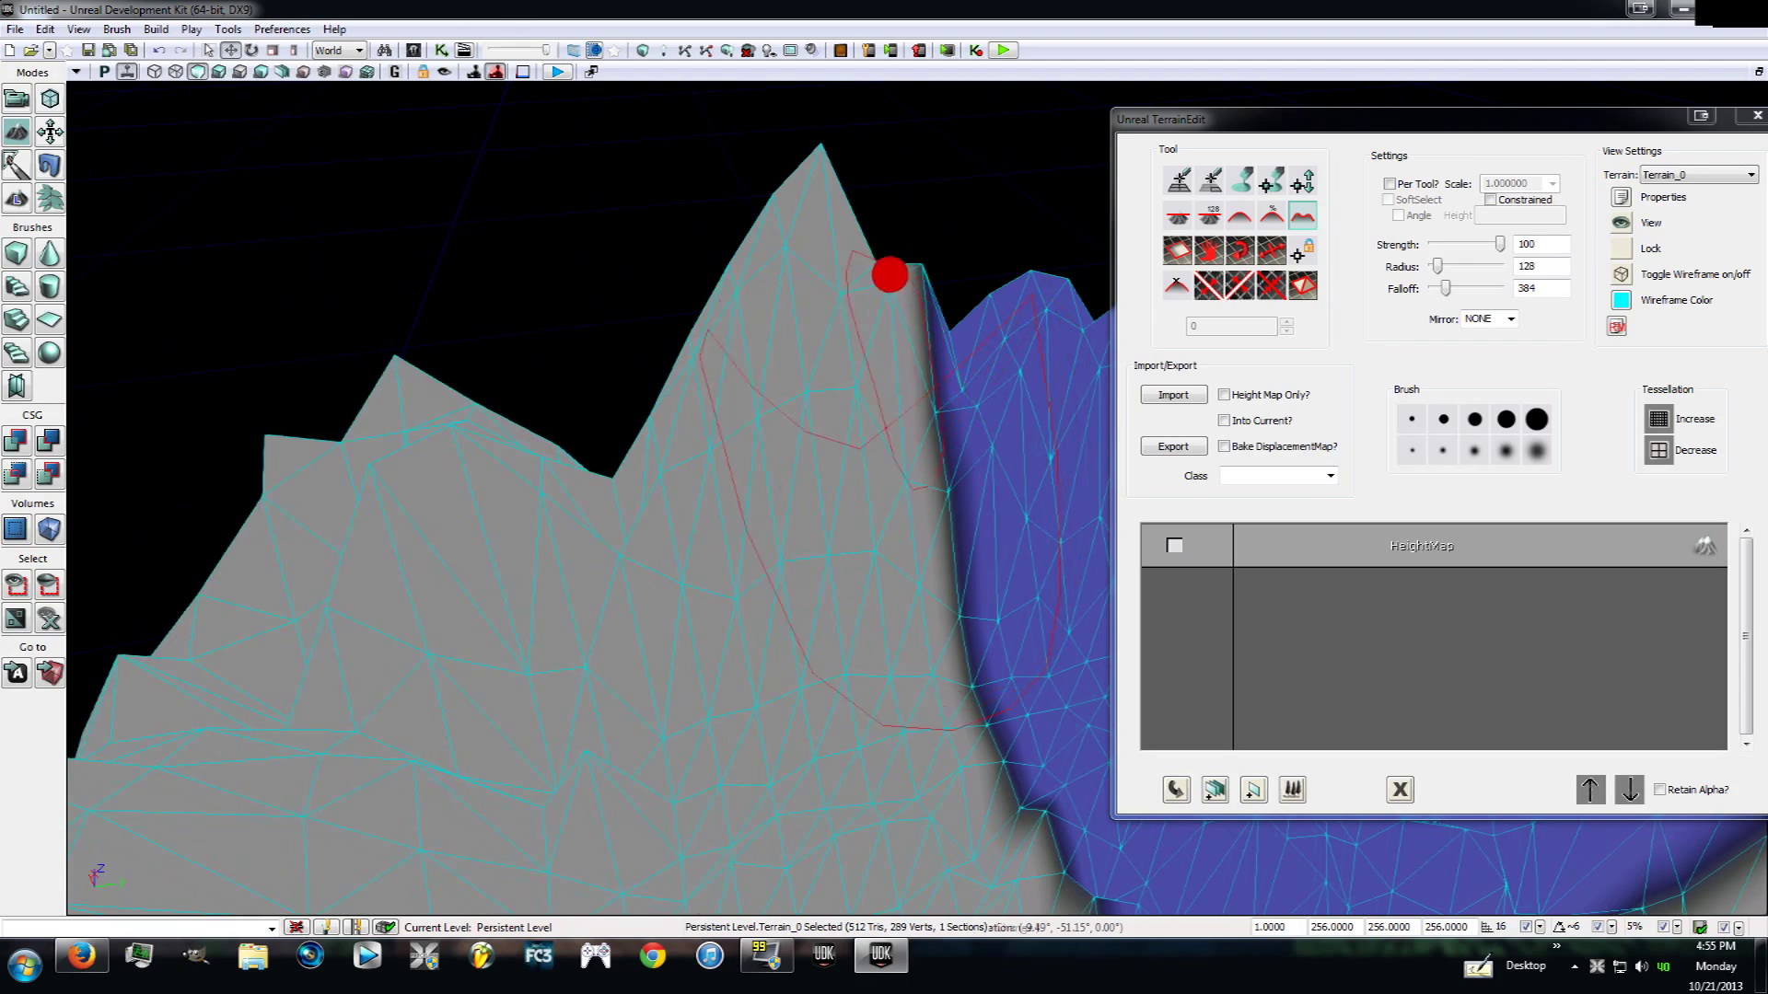
mouse_move(890, 274)
right_down()
mouse_move(1280, 308)
mouse_move(901, 277)
right_up()
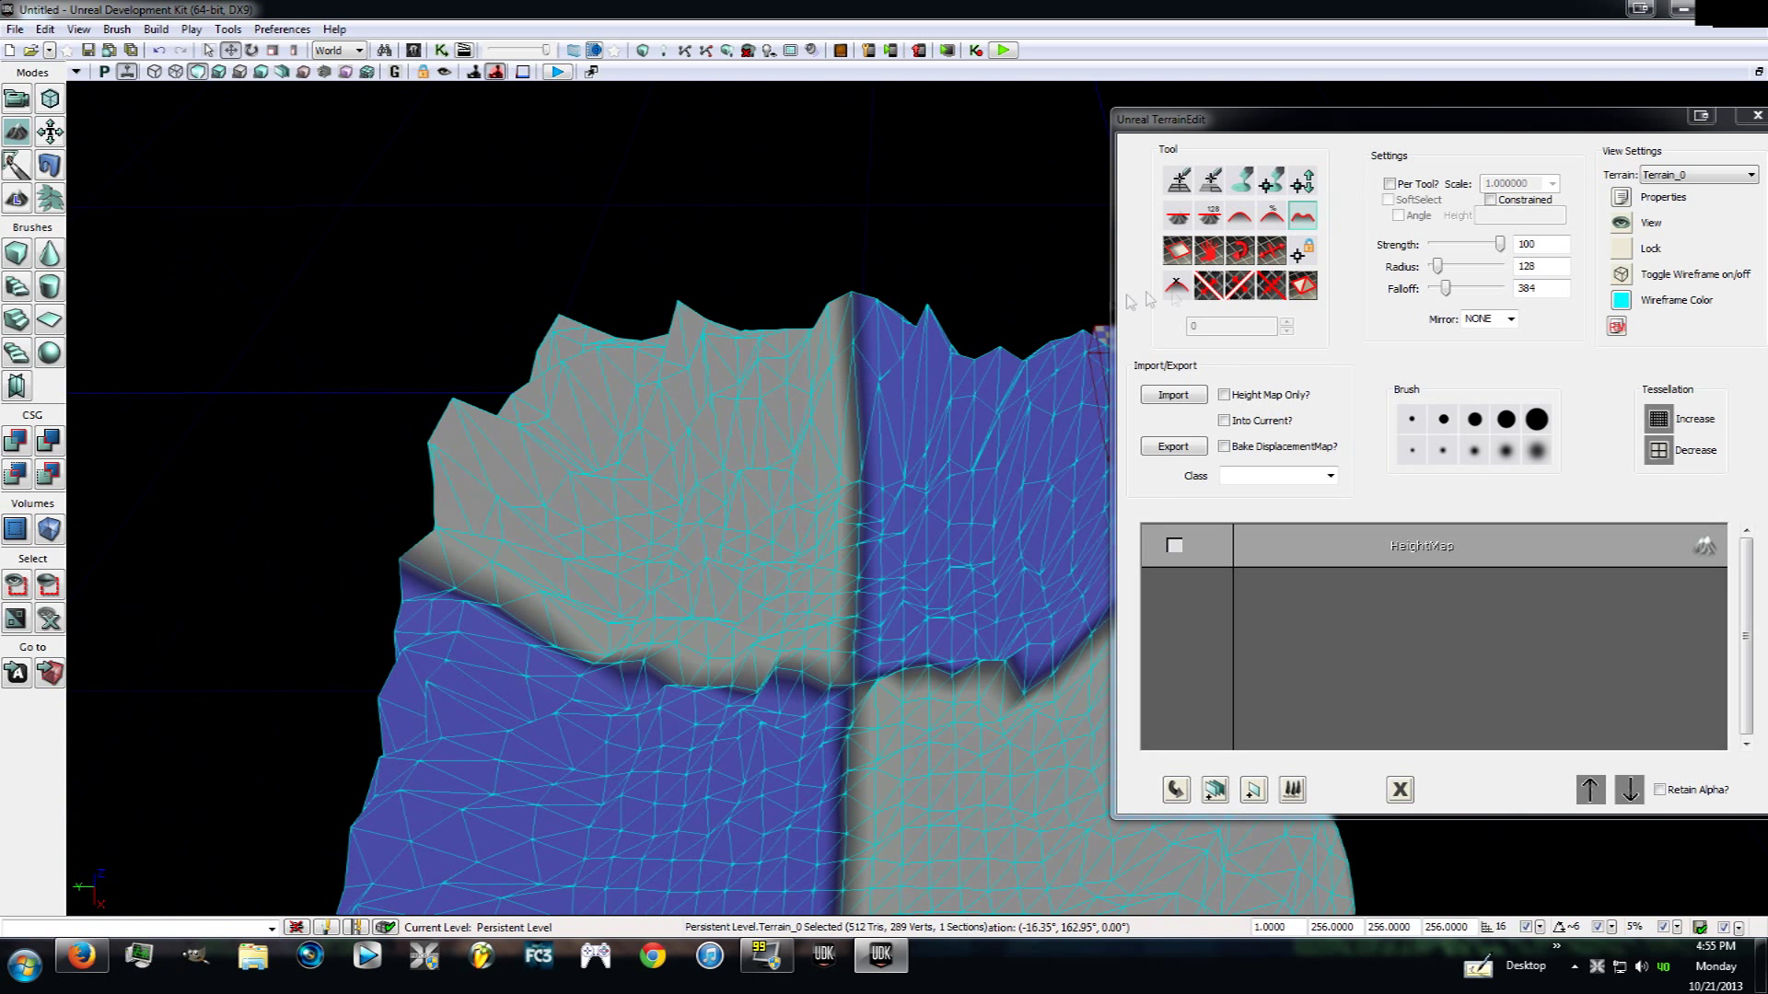
Set the brush radius to 500 and falloff to 325, and apply stronger noise across the ridge and slopes.
click(1438, 269)
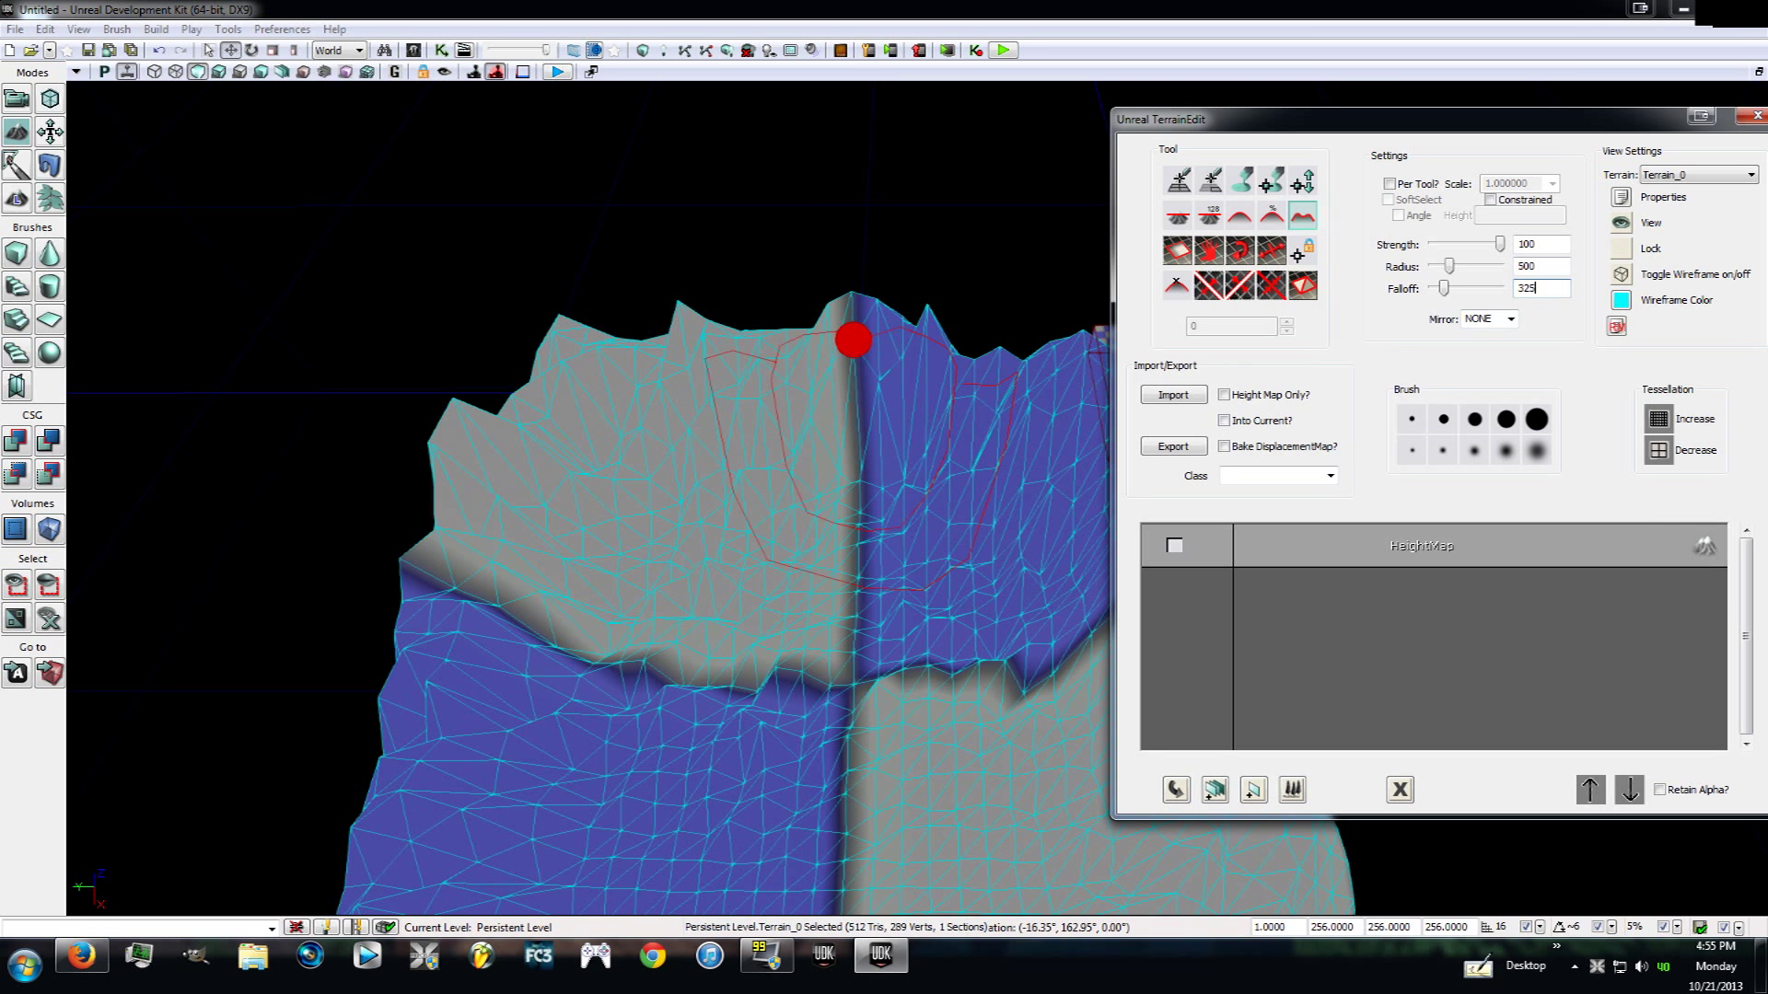
mouse_move(854, 340)
ctrl+mouse_down()
mouse_move(789, 399)
mouse_move(639, 461)
mouse_move(616, 545)
mouse_move(619, 699)
mouse_move(734, 797)
mouse_move(1010, 797)
mouse_move(1089, 574)
mouse_move(1081, 395)
mouse_move(987, 367)
mouse_move(738, 383)
mouse_move(755, 350)
ctrl+mouse_up()
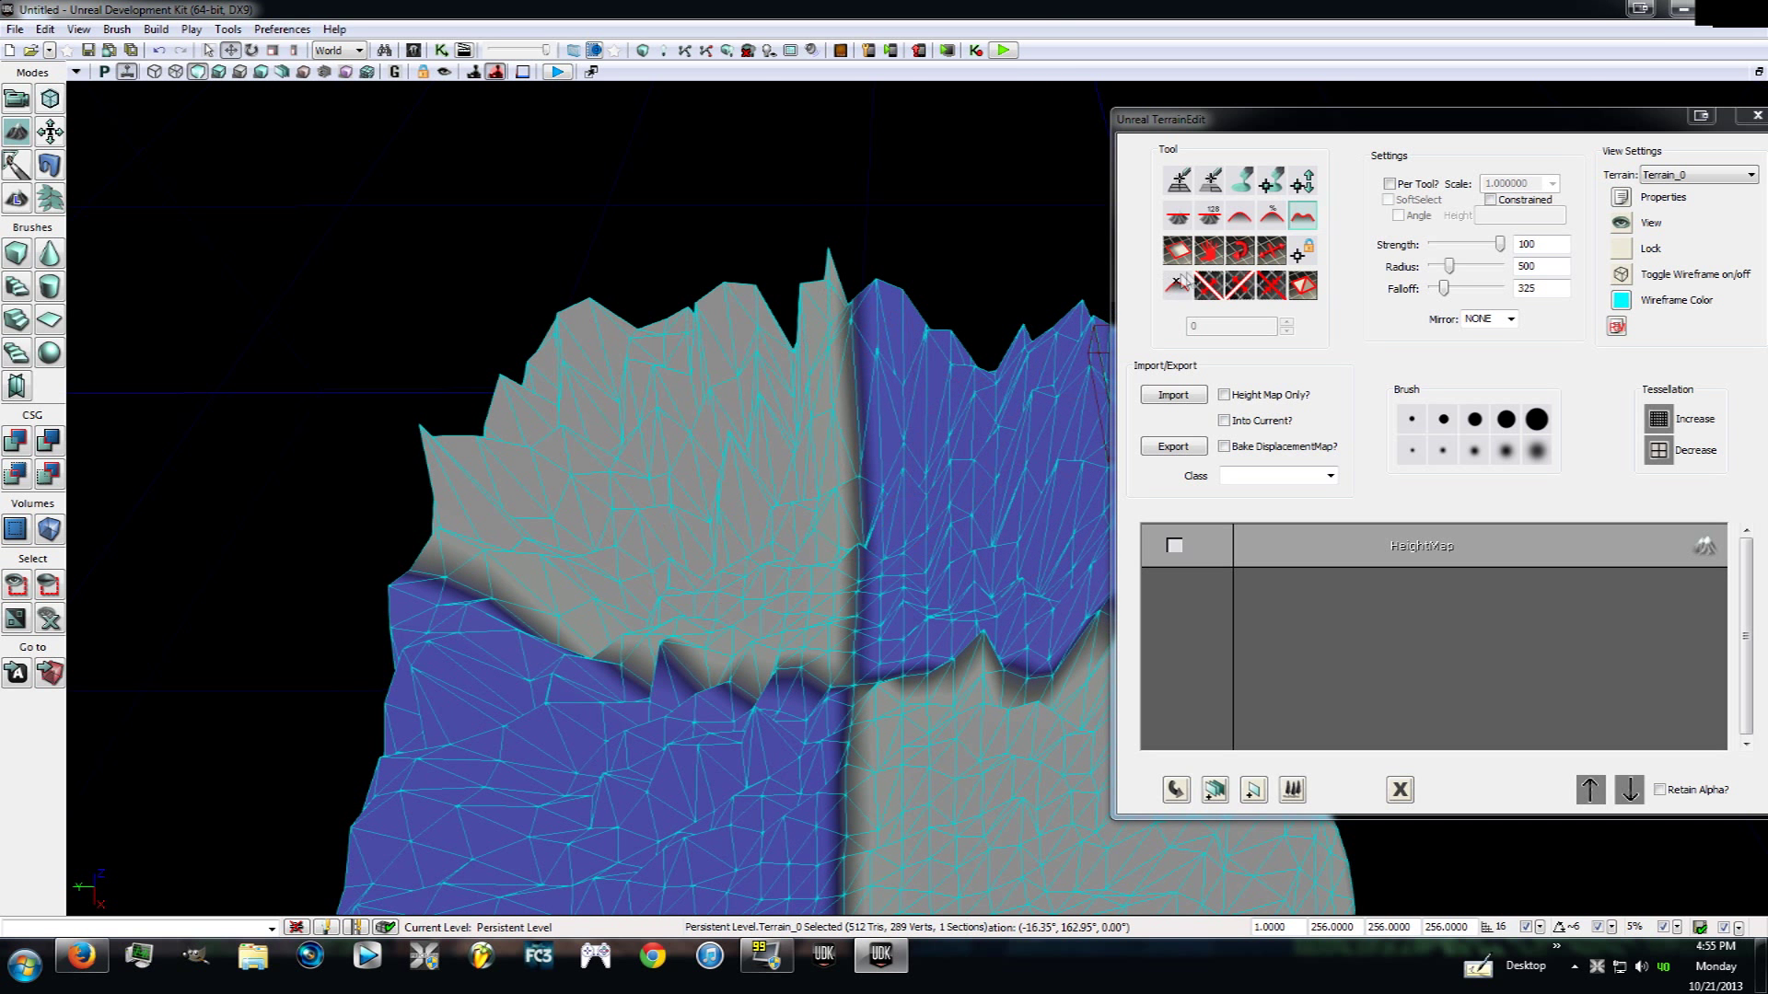
Smooth the jagged ridges and slopes across the terrain with the Smooth tool at radius 500 and falloff 325.
click(1241, 227)
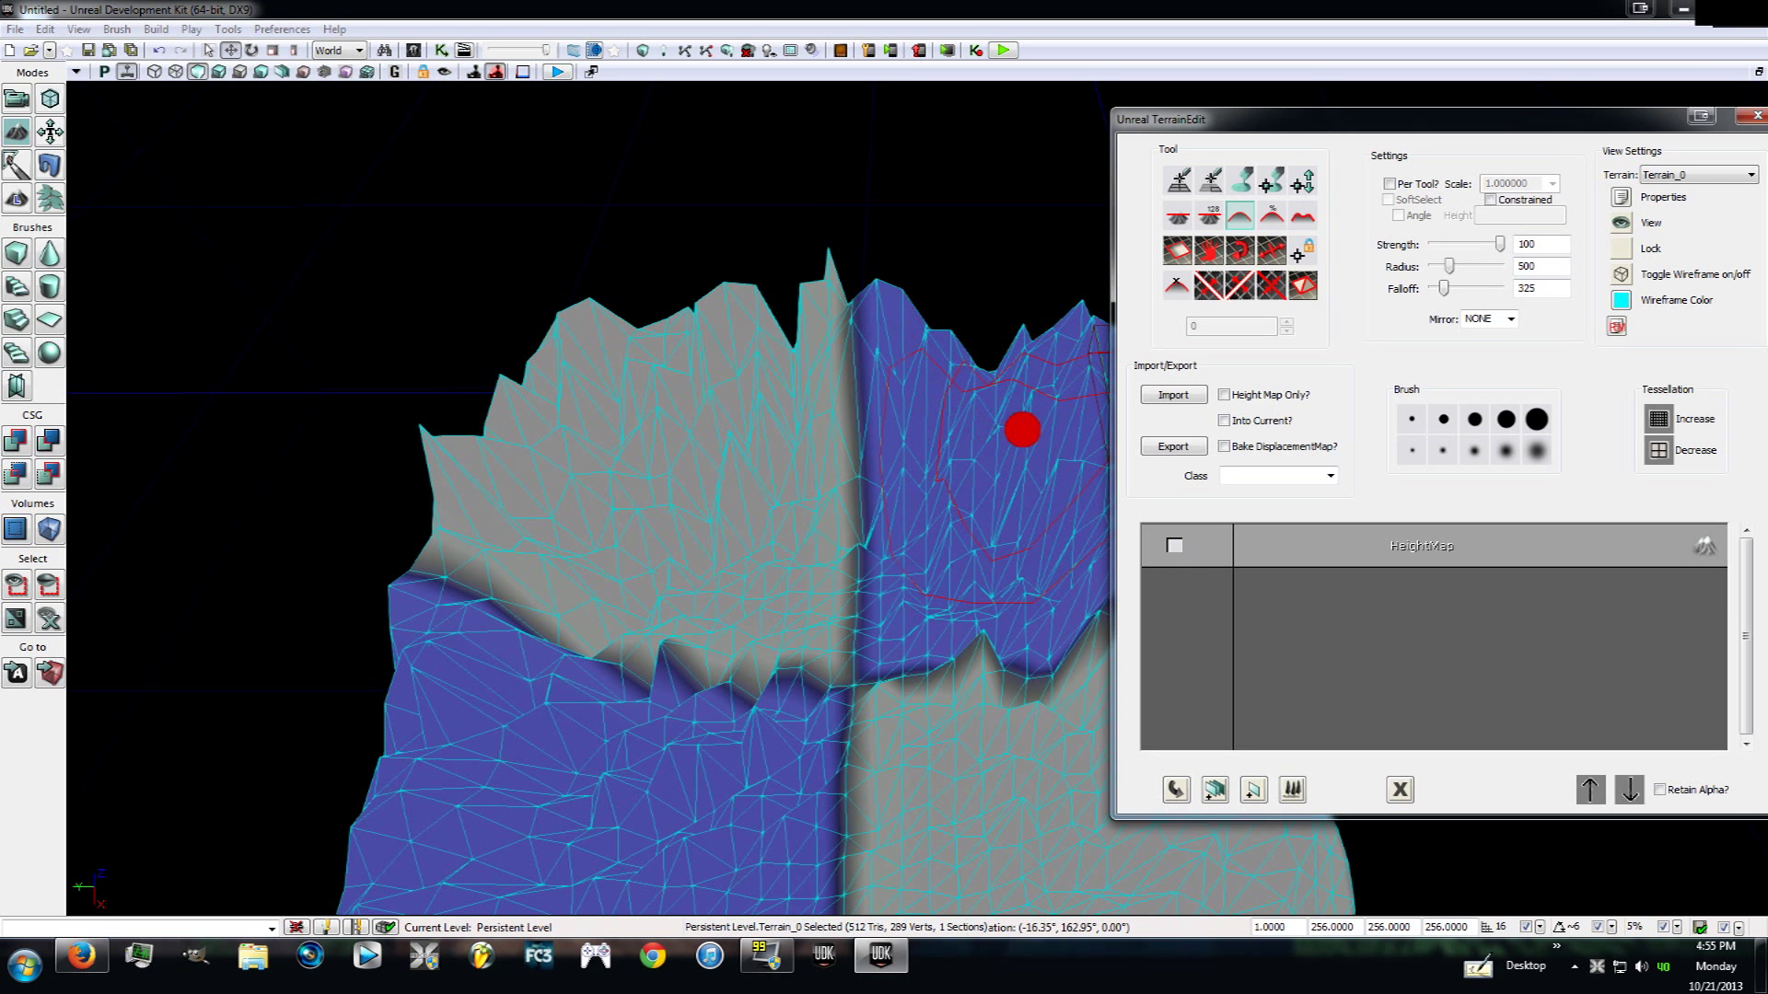
mouse_move(1022, 430)
ctrl+mouse_down()
mouse_move(999, 398)
mouse_move(813, 356)
mouse_move(541, 395)
mouse_move(461, 561)
mouse_move(537, 804)
mouse_move(928, 699)
mouse_move(651, 631)
mouse_move(874, 835)
ctrl+mouse_up()
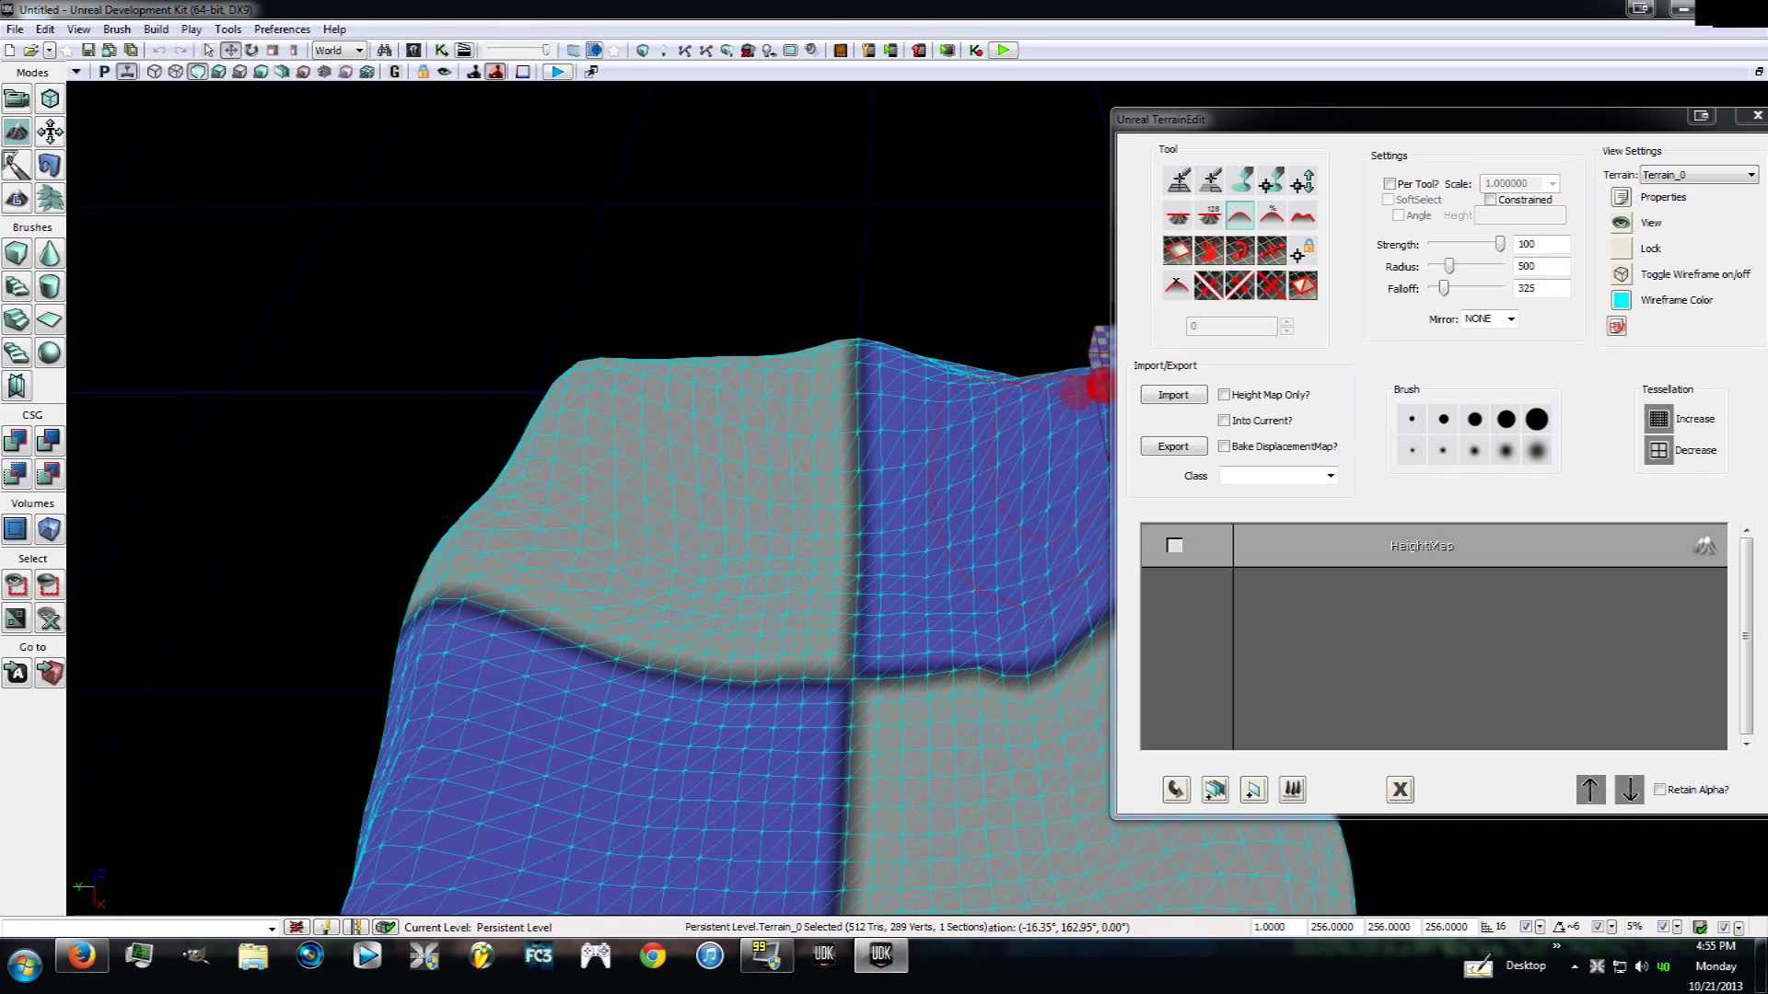
right_drag(544, 481, 984, 556)
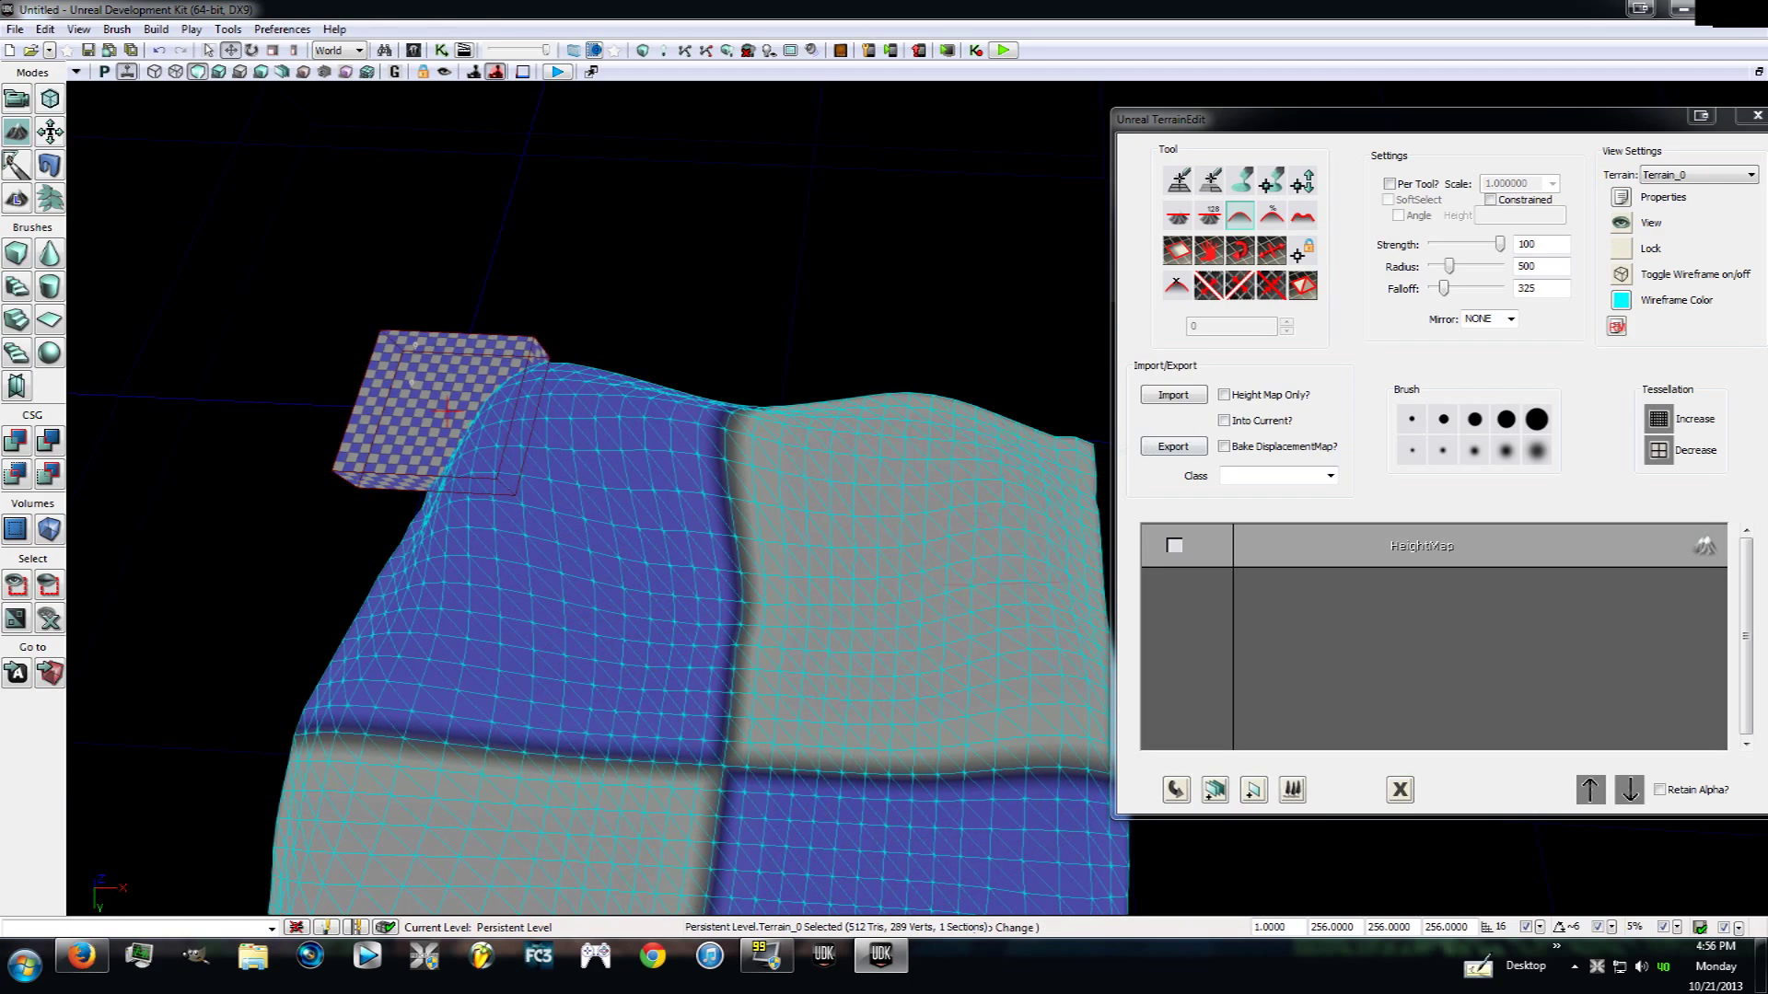
mouse_move(954, 440)
right_down()
mouse_move(738, 489)
mouse_move(698, 418)
mouse_move(941, 451)
right_up()
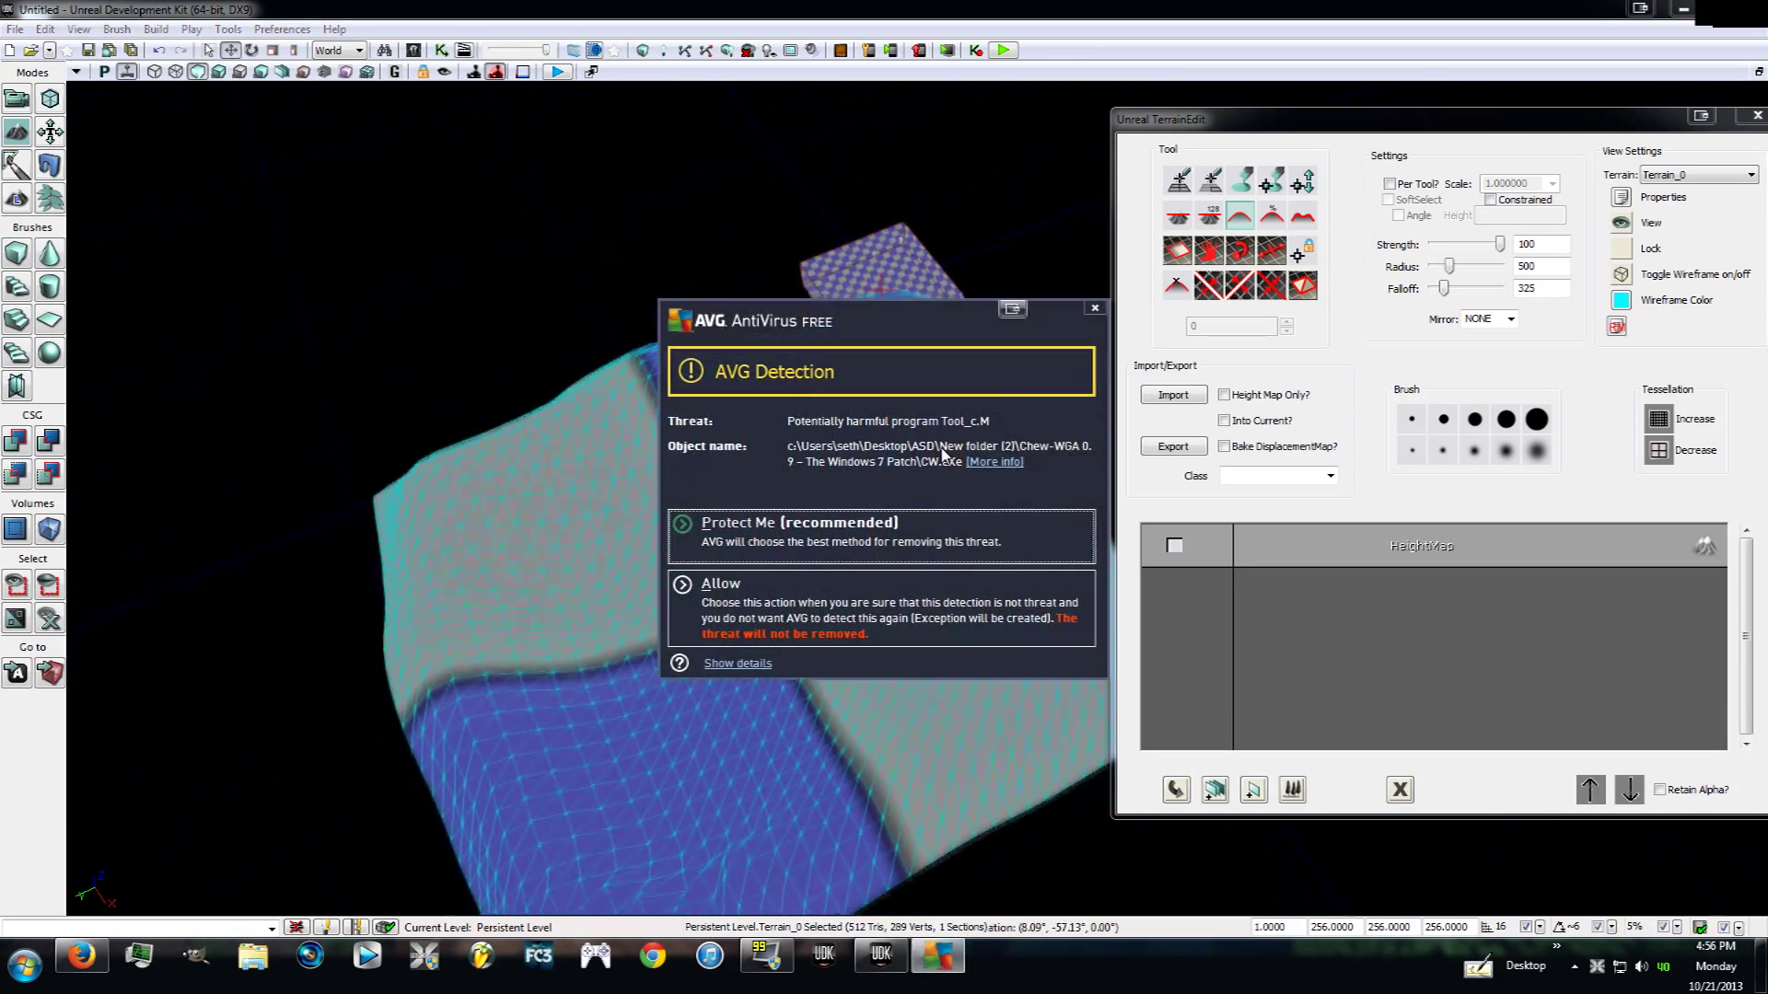
Dismiss the antivirus alert without choosing an action, and apply the Smooth tool to the remaining uneven outer ridge.
click(1095, 311)
mouse_move(891, 423)
right_down()
mouse_move(809, 445)
mouse_move(1058, 371)
mouse_move(777, 332)
mouse_move(886, 376)
mouse_move(673, 430)
mouse_move(906, 392)
mouse_move(589, 348)
right_up()
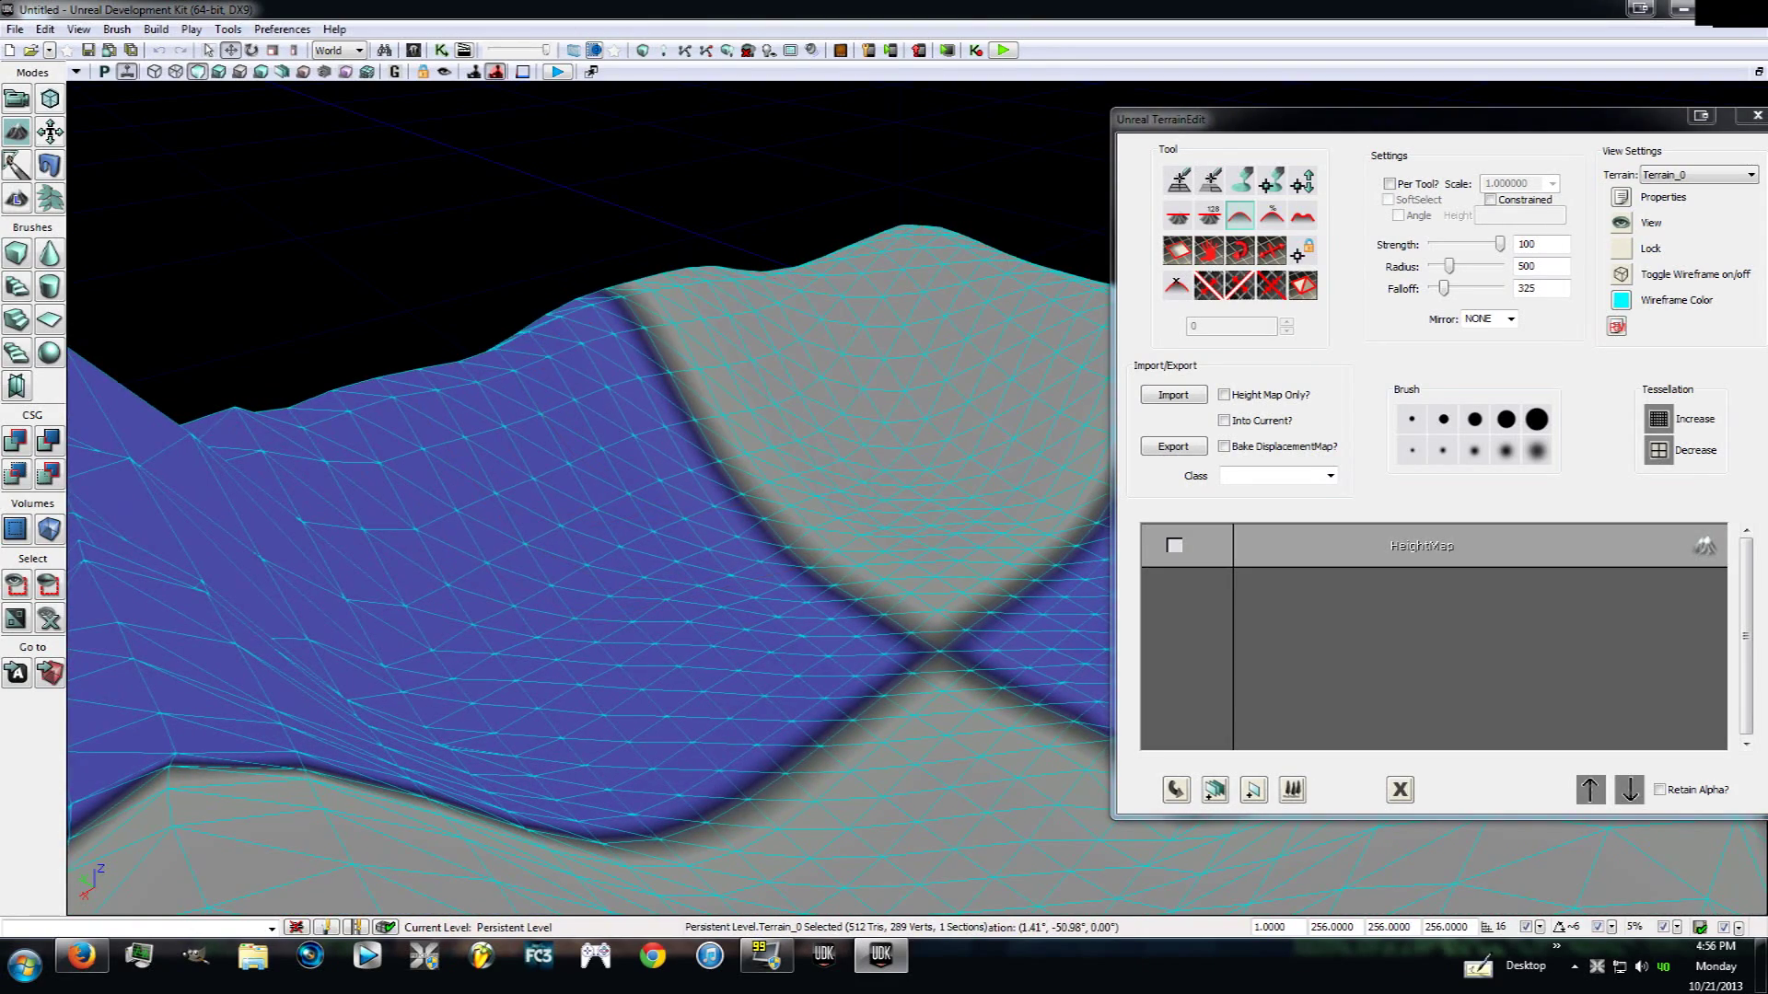
mouse_move(187, 428)
ctrl+right_down()
mouse_move(201, 458)
mouse_move(126, 451)
mouse_move(173, 477)
ctrl+right_up()
mouse_move(173, 477)
right_down()
mouse_move(570, 486)
mouse_move(758, 445)
right_up()
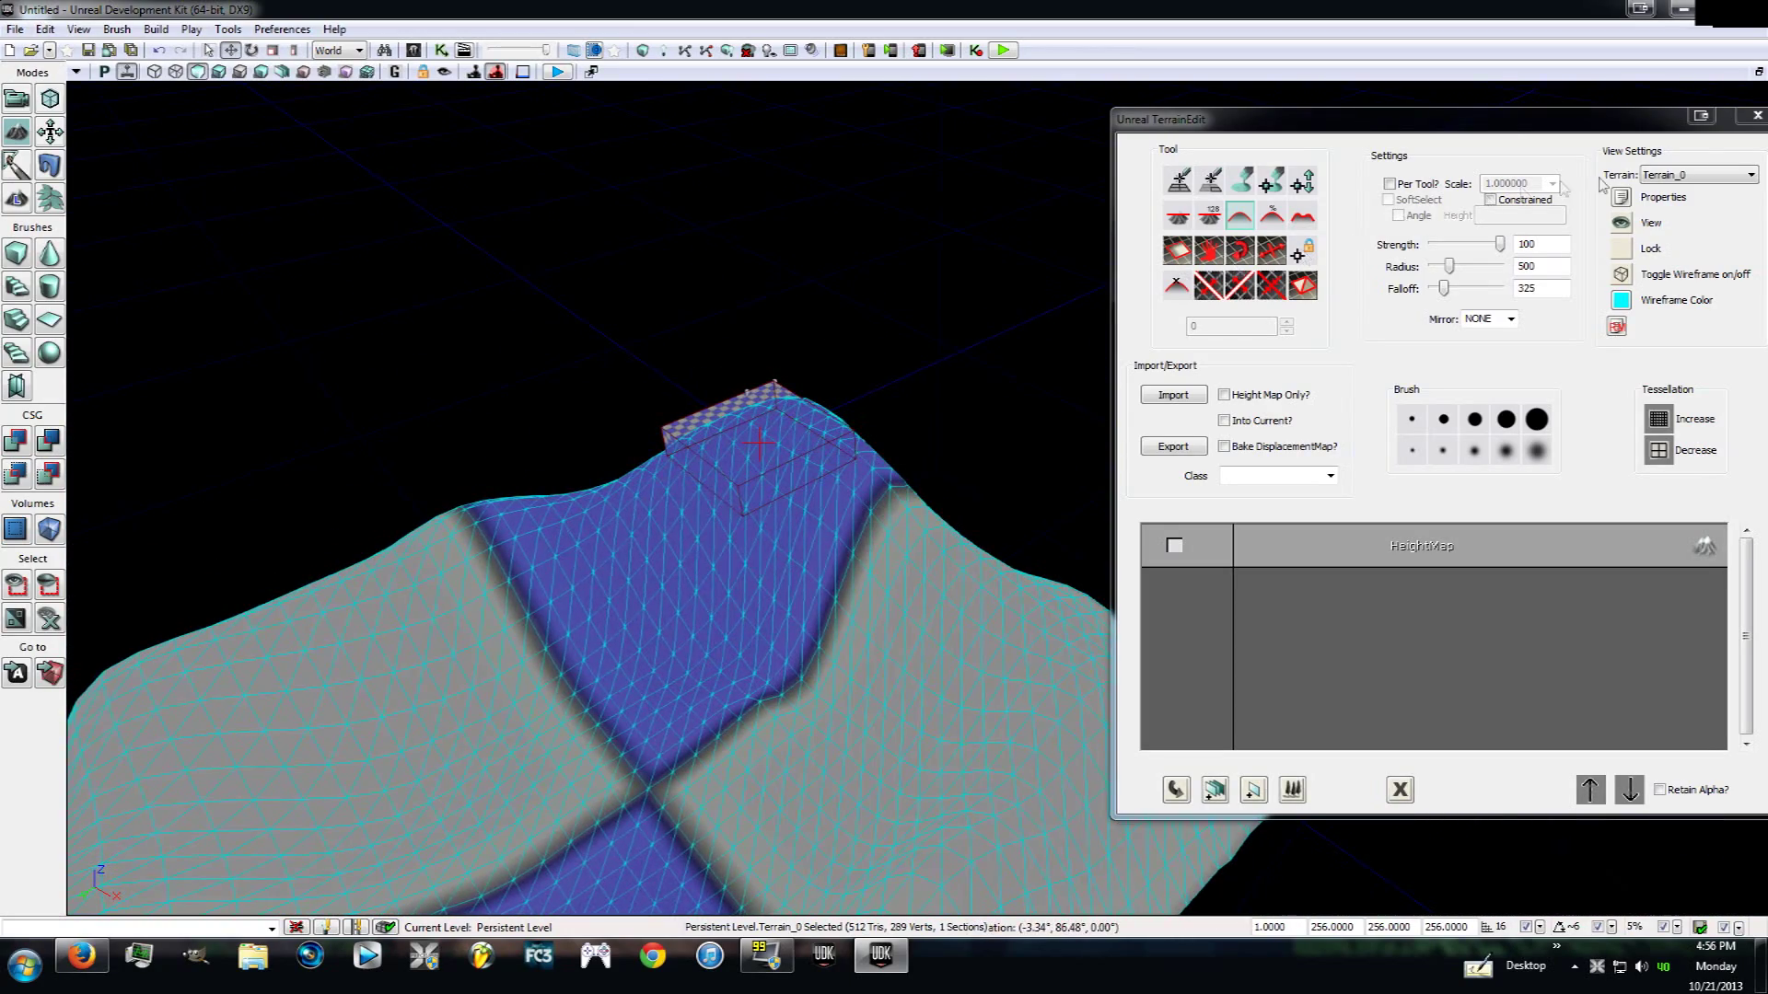
Close the TerrainEdit window and view the sculpted terrain together with the checkered floor.
click(1757, 116)
right_drag(1006, 422, 404, 511)
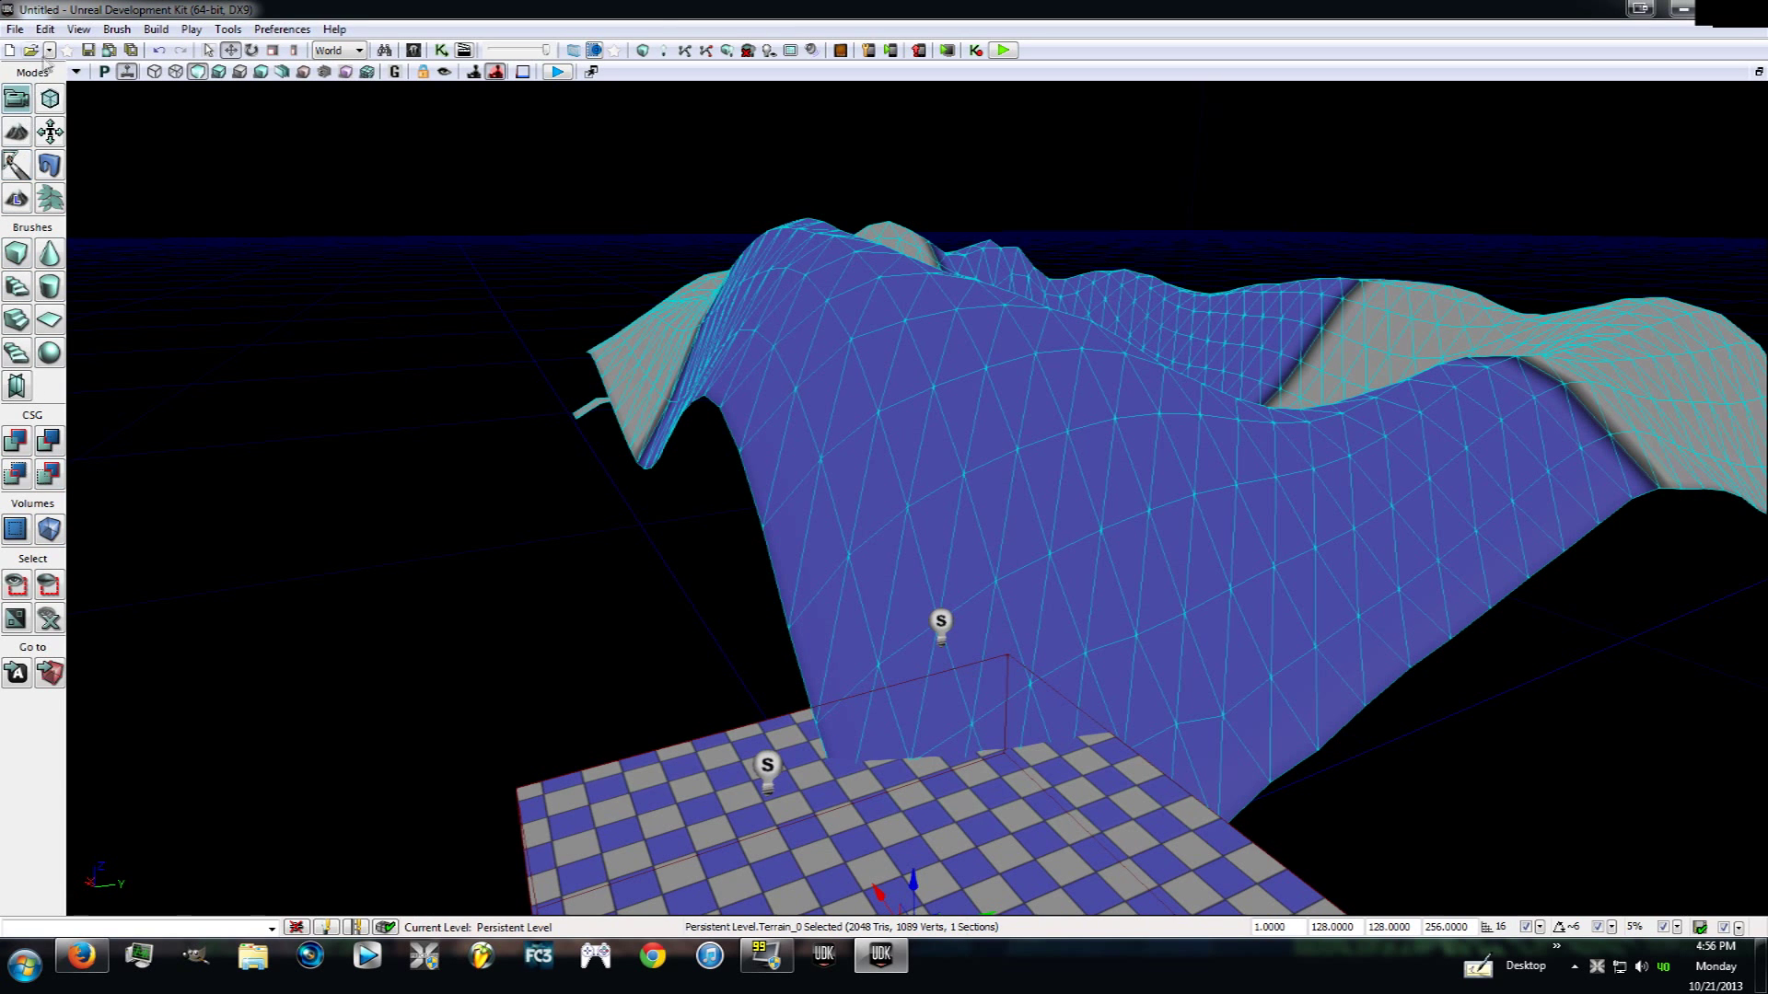
right_drag(403, 512, 644, 580)
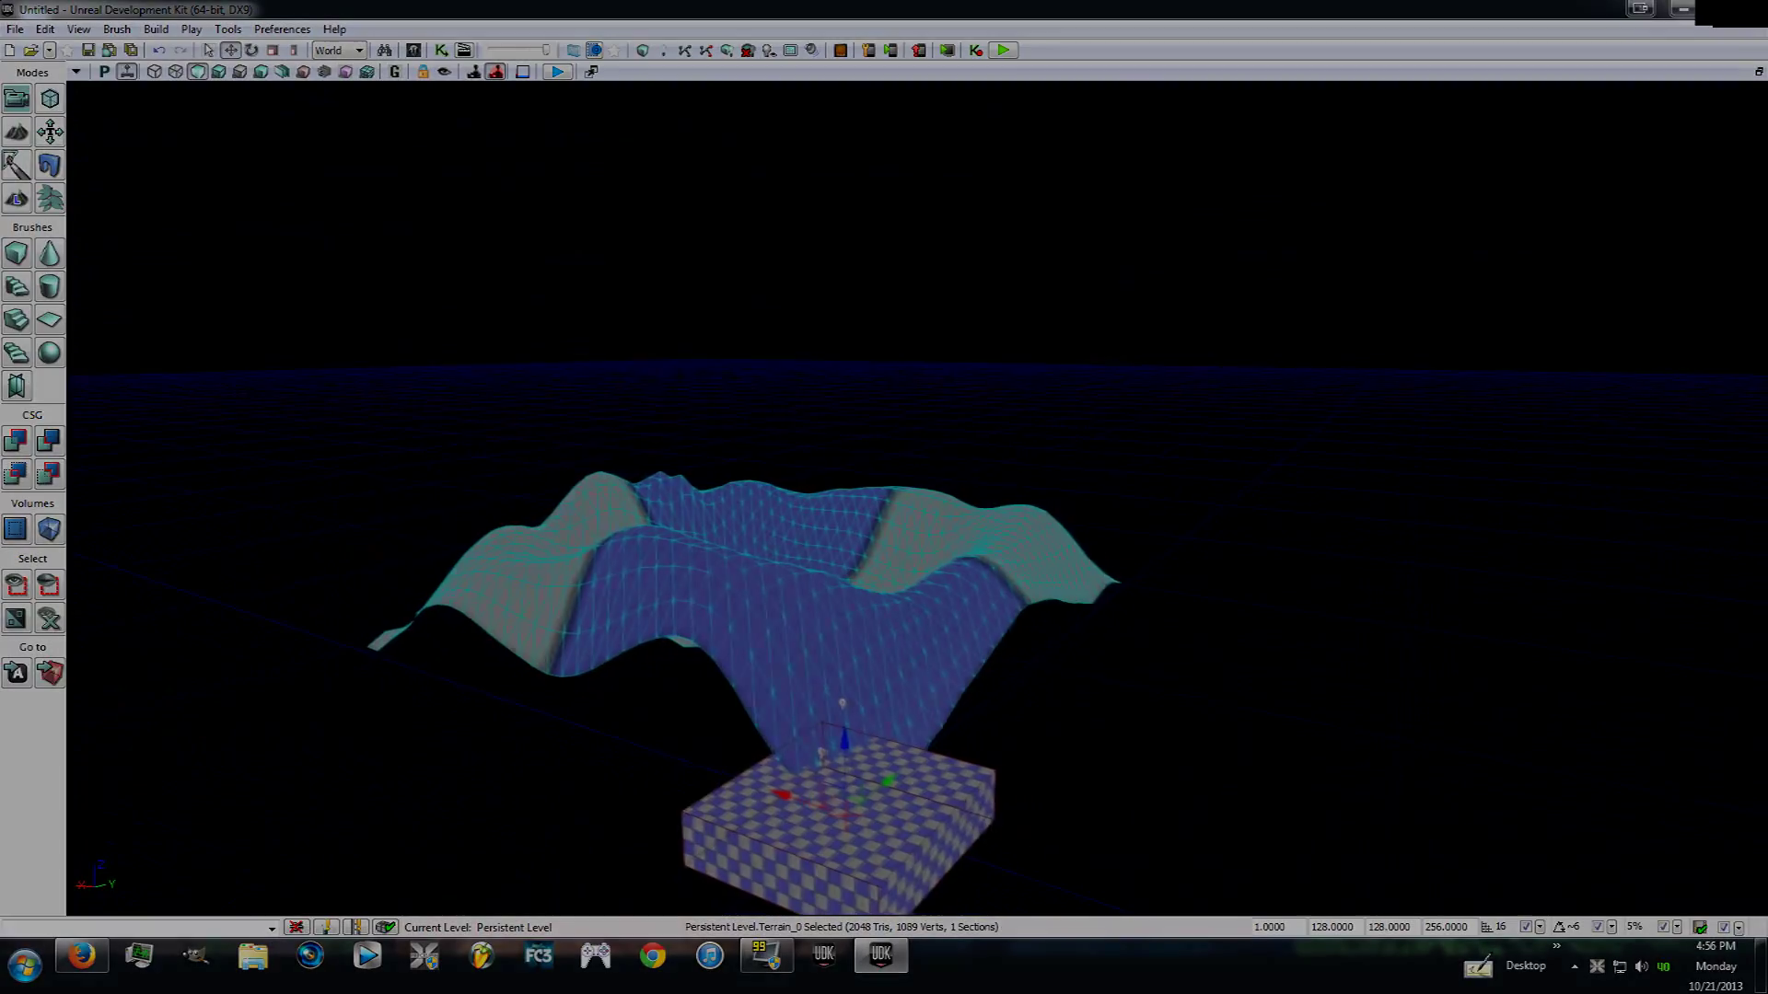